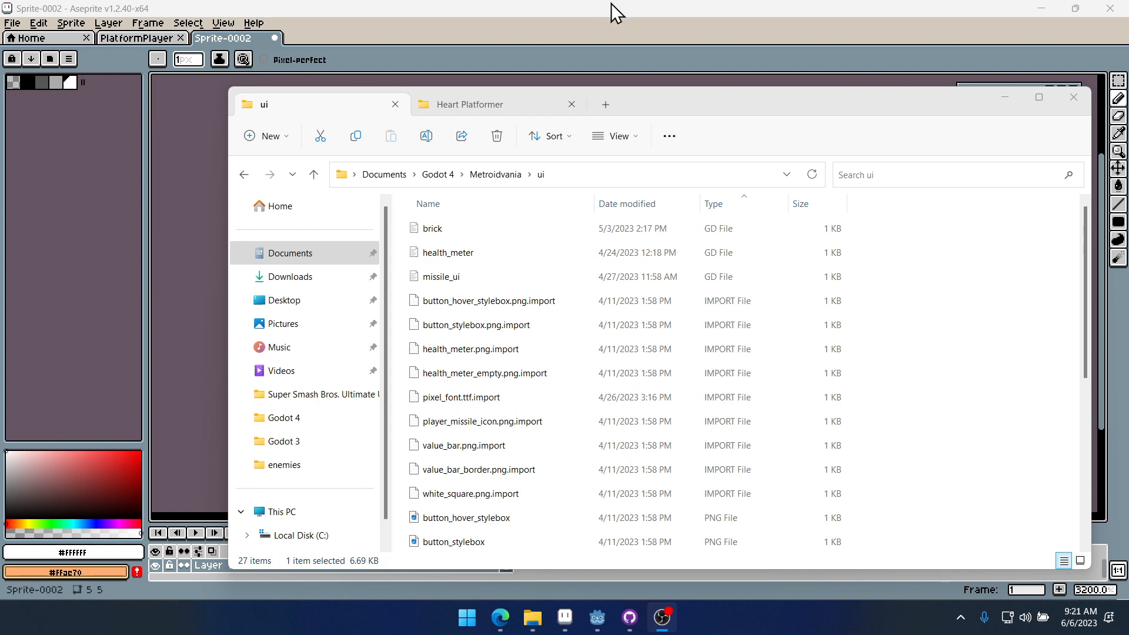
- Switch to the Godot editor and open the start_menu scene to view its buttons
left_click(782, 16)
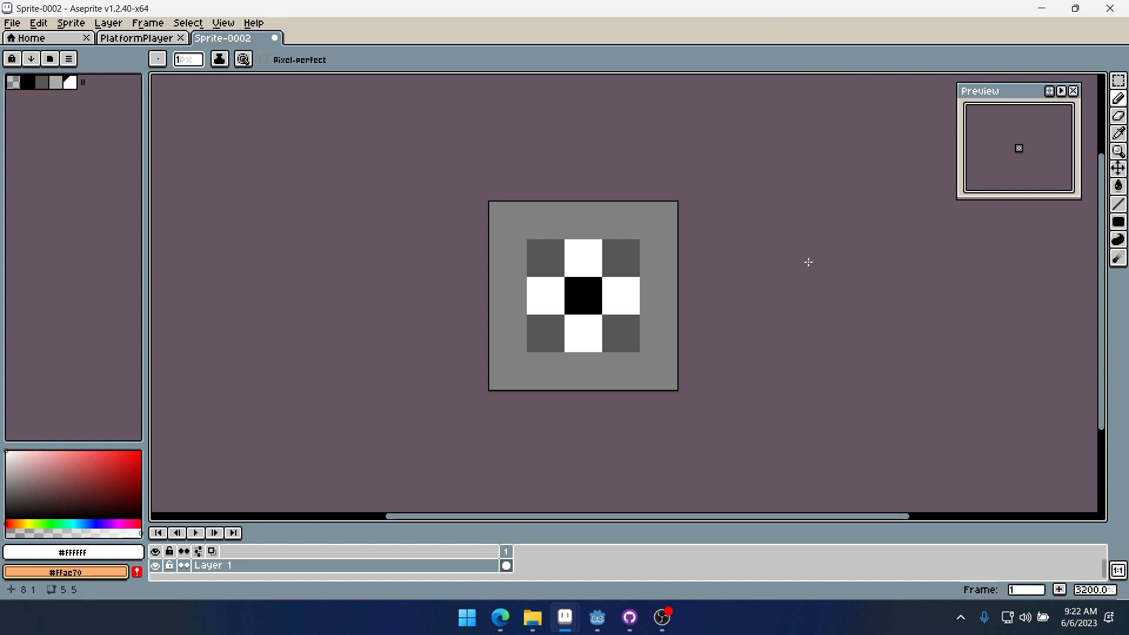
left_click(598, 619)
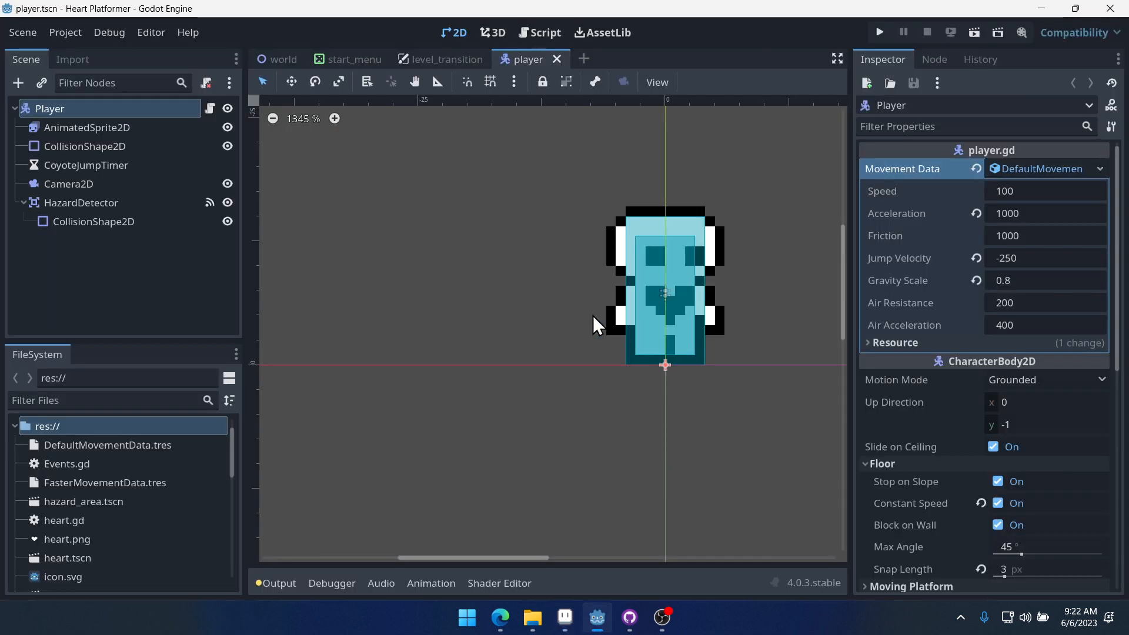
left_click(356, 61)
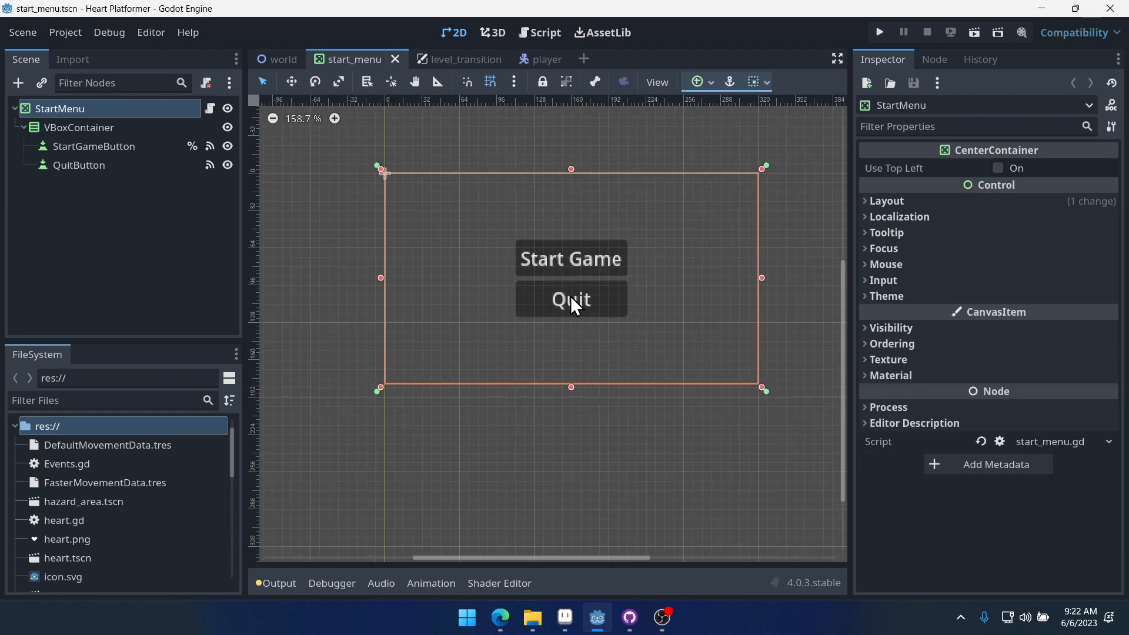
scroll(571, 300, "up", 4)
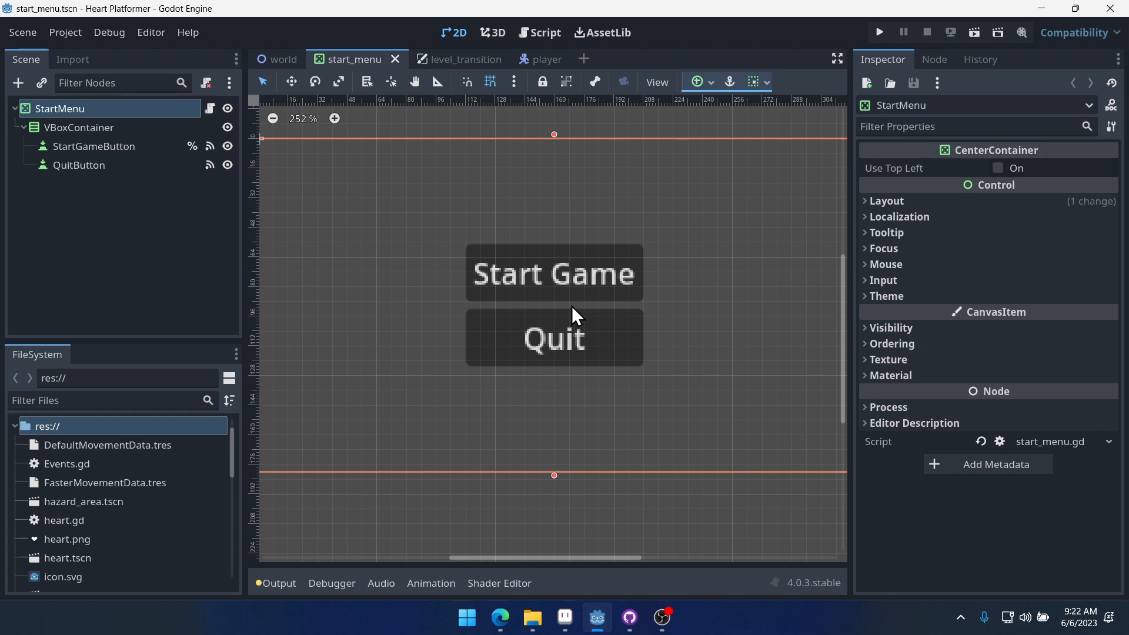
scroll(597, 351, "down", 2)
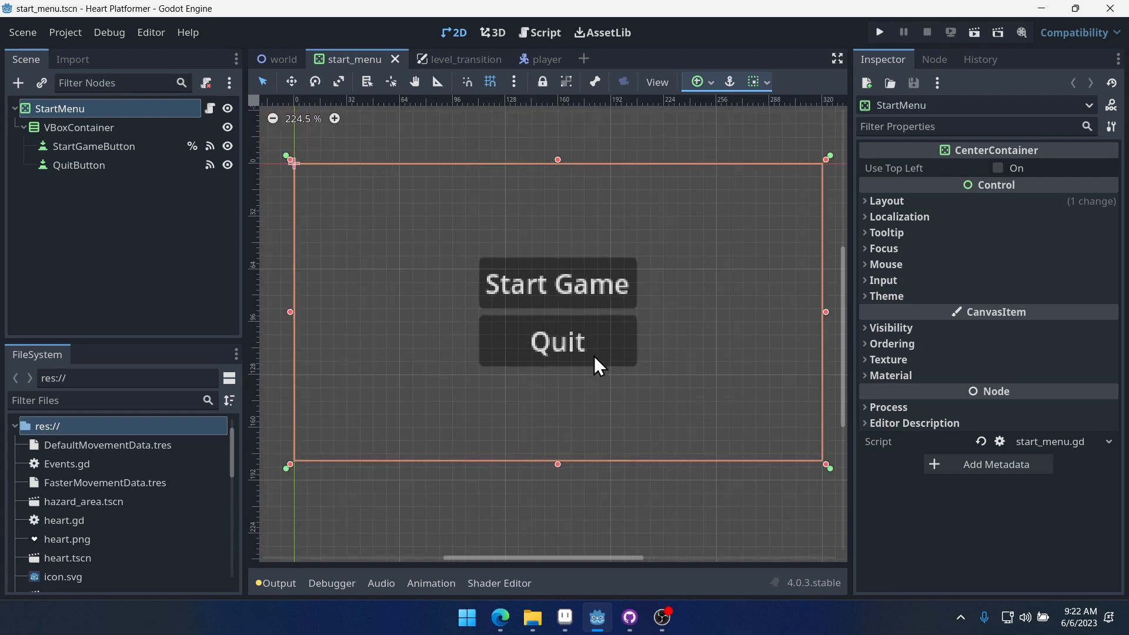
- Narrow the Inspector and Scene docks and zoom in to examine the Start Game and Quit buttons
left_click_drag(849, 358, 967, 365)
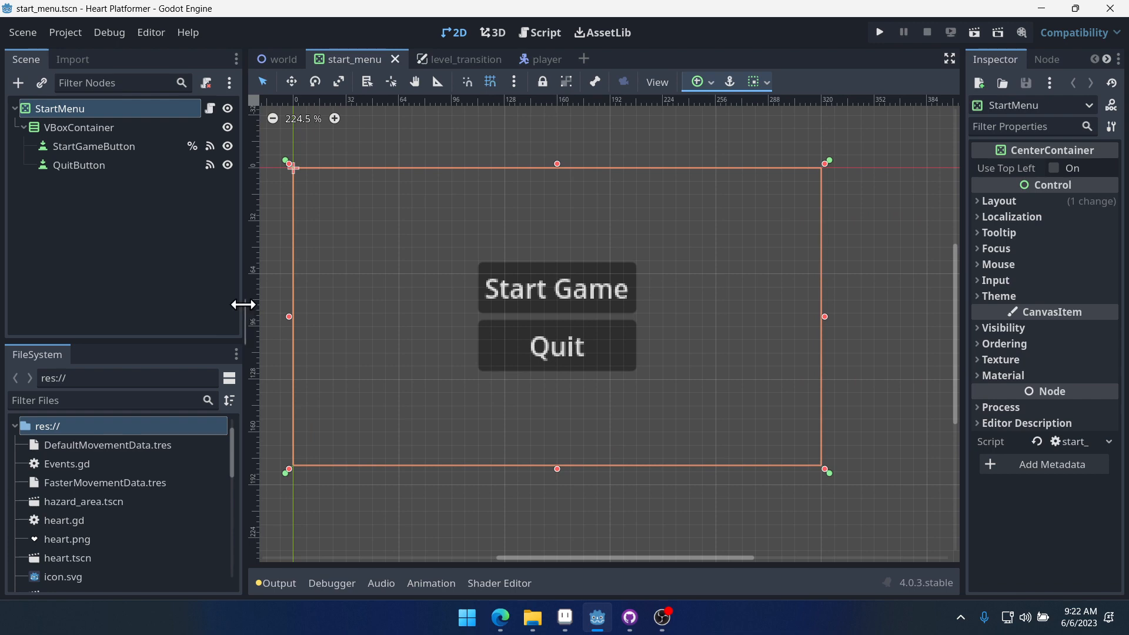
left_click_drag(242, 305, 181, 306)
scroll(496, 292, "up", 4)
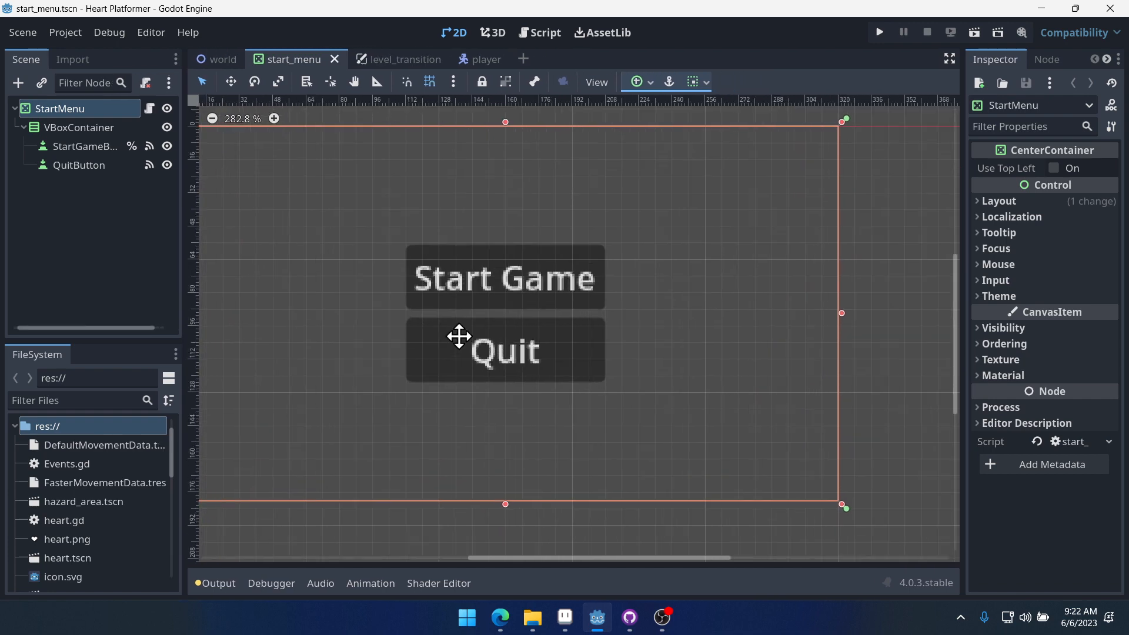
scroll(542, 359, "up", 3)
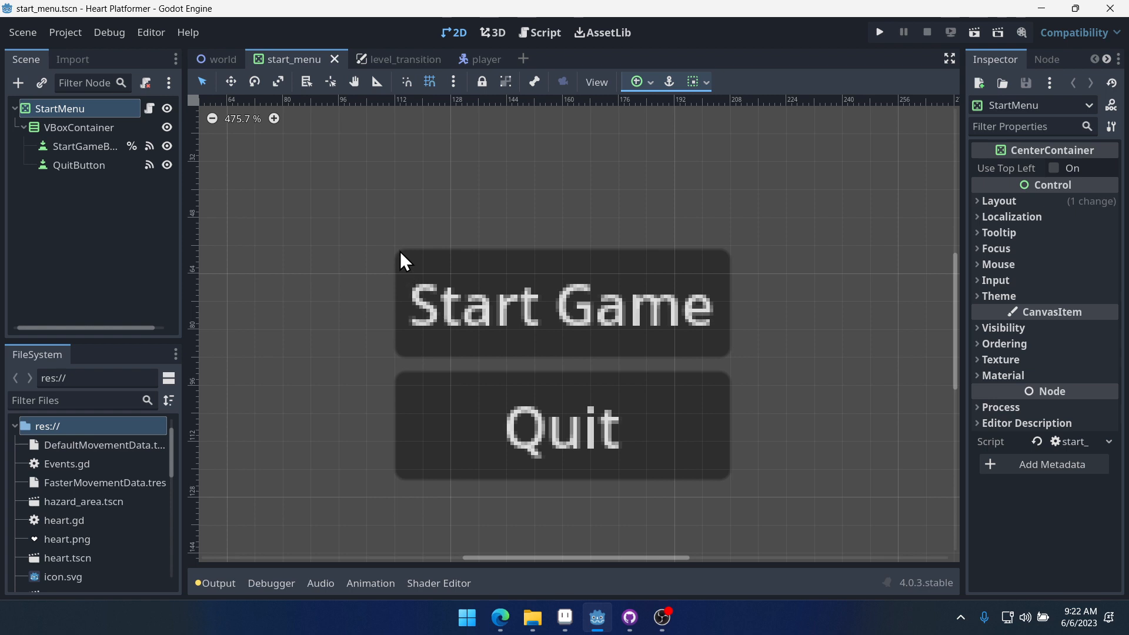
left_click(505, 276)
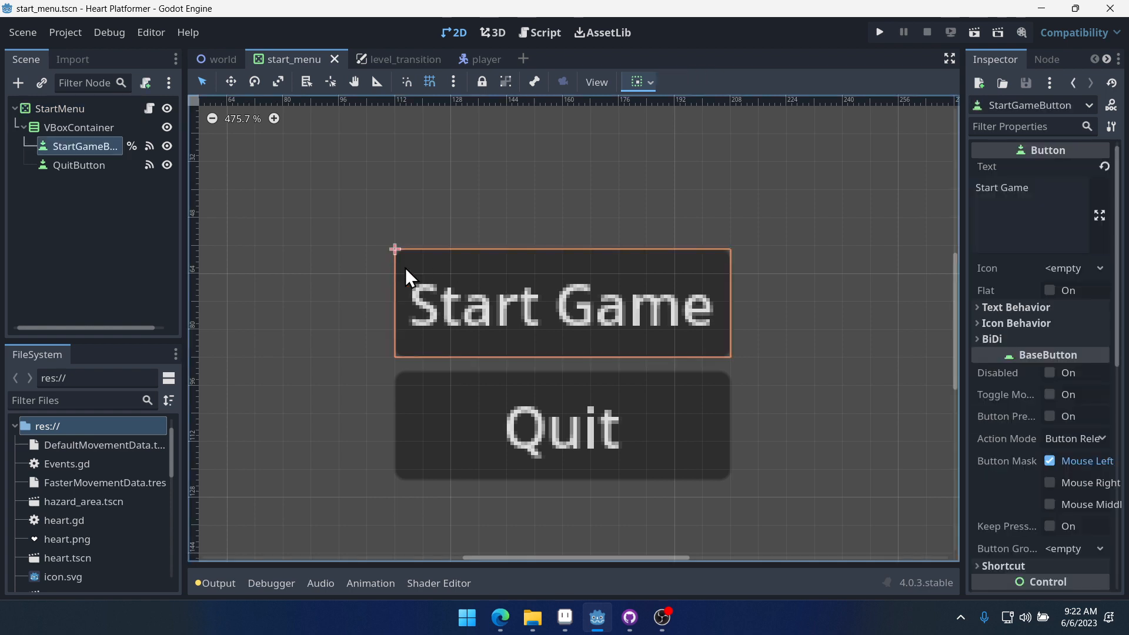
left_click(387, 223)
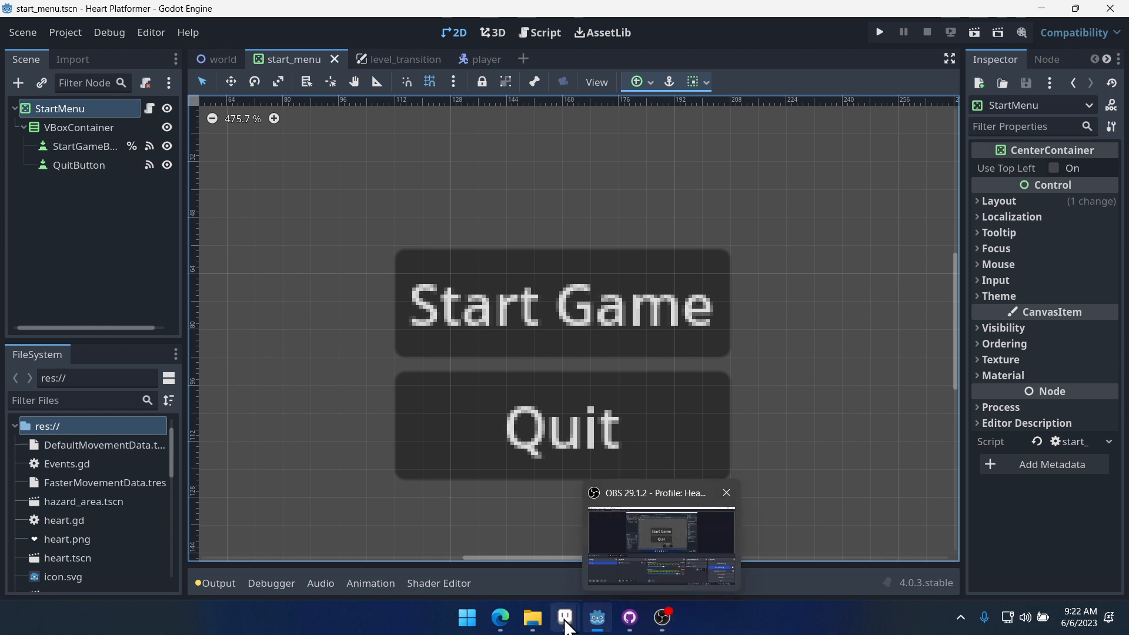
- Switch to the 9-slice sprite and start saving it into the Documents > Godot 4 > Heart Platformer folder
left_click(645, 495)
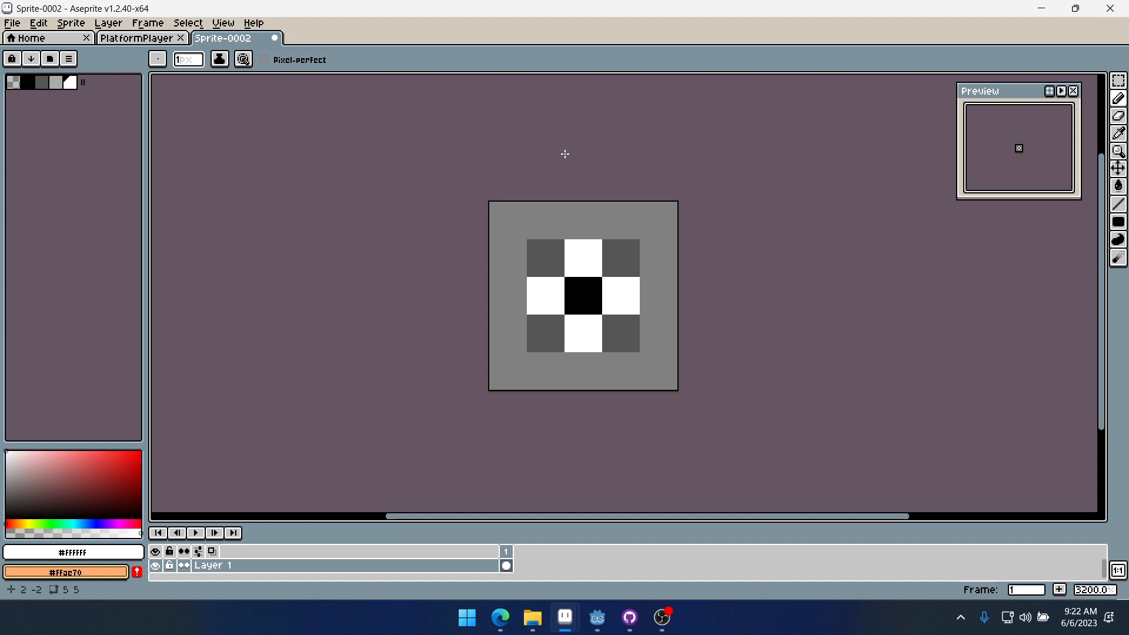
scroll(621, 368, "up", 4)
scroll(744, 306, "down", 2)
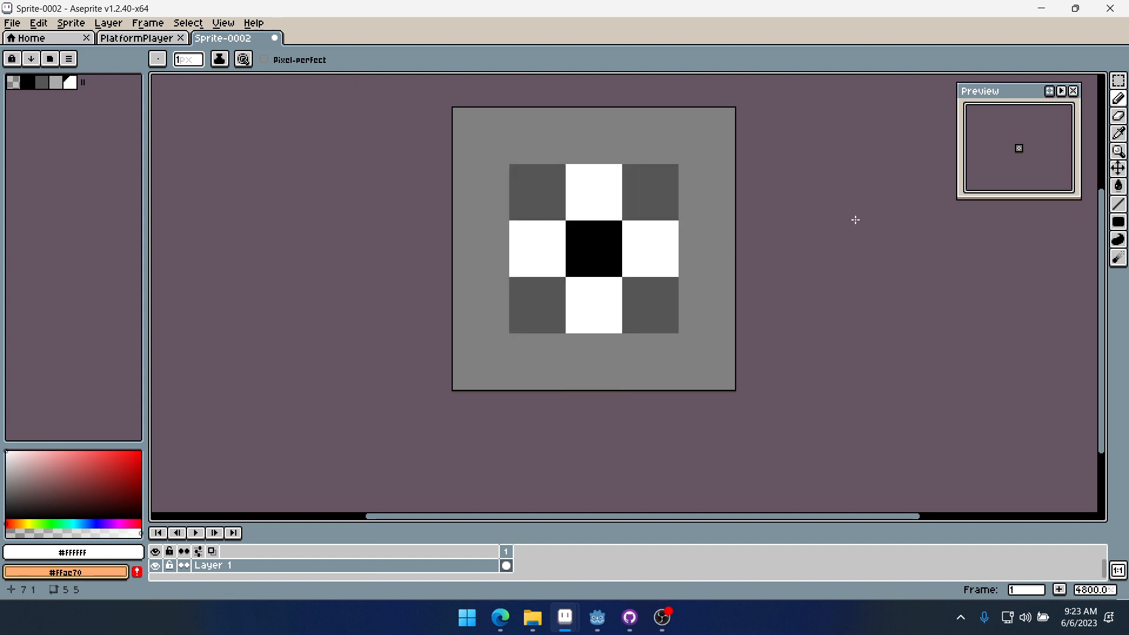
left_click(12, 23)
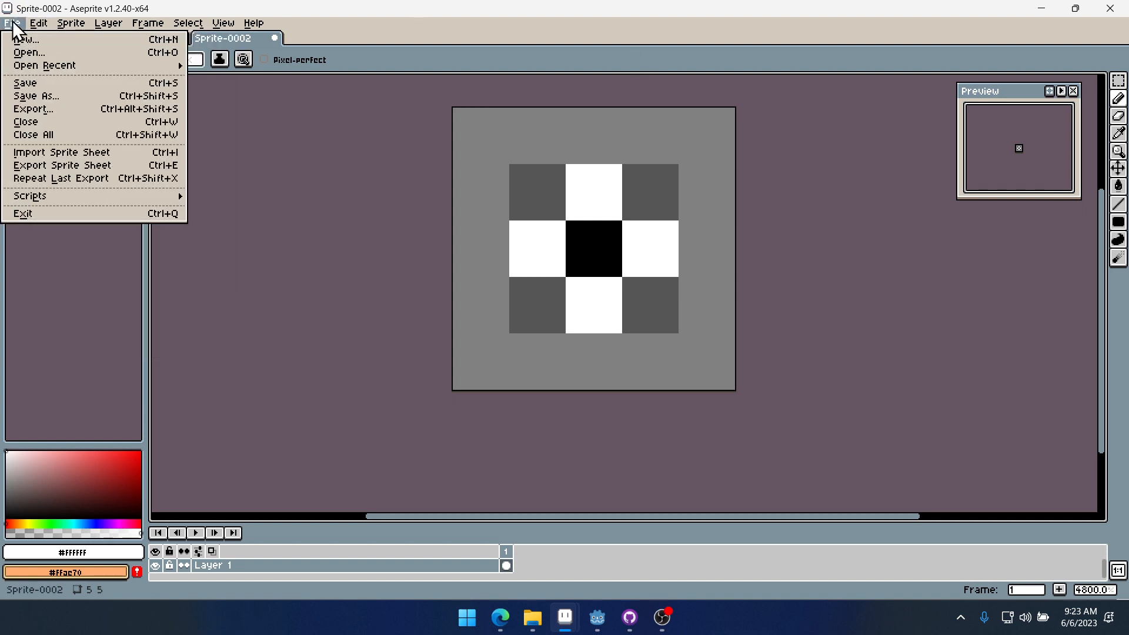
left_click(38, 96)
left_click(116, 78)
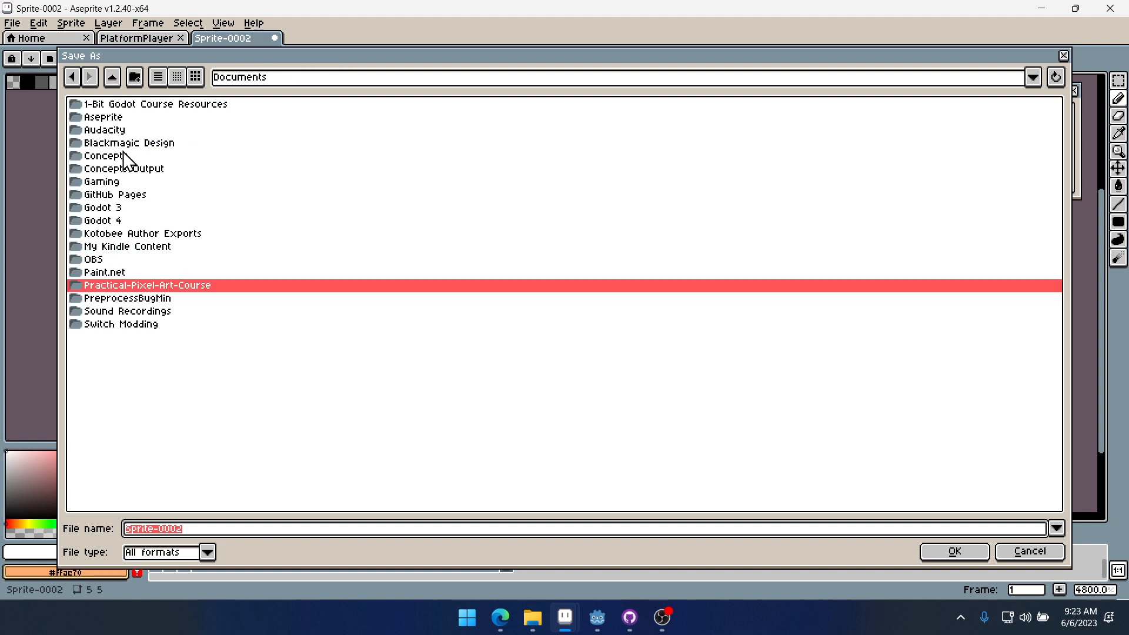
double_click(117, 222)
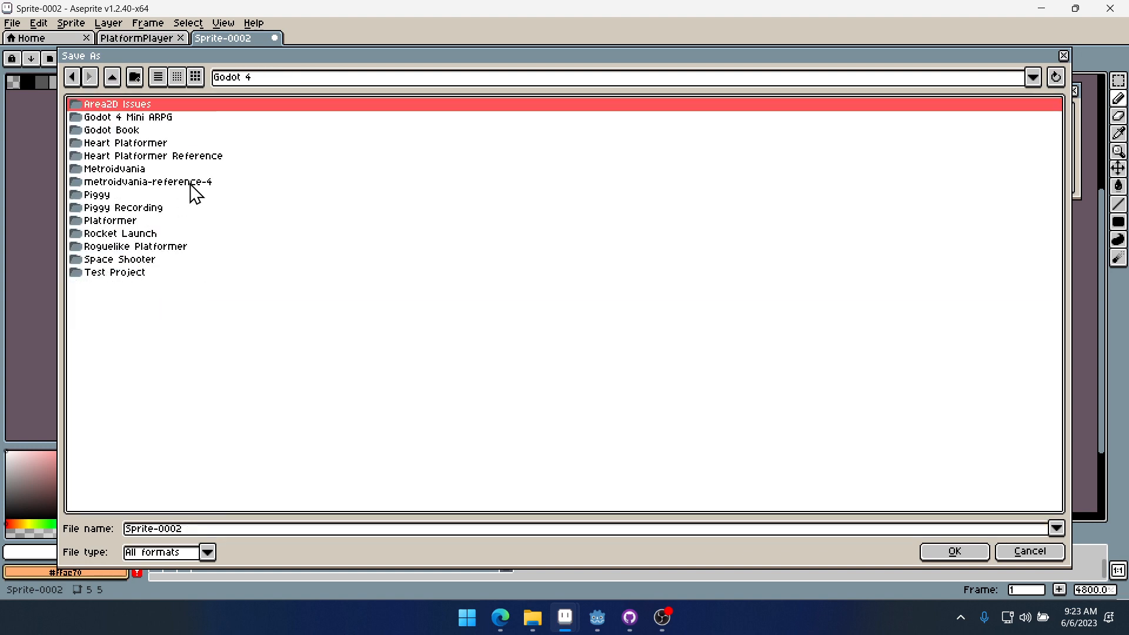
left_click(147, 144)
double_click(146, 143)
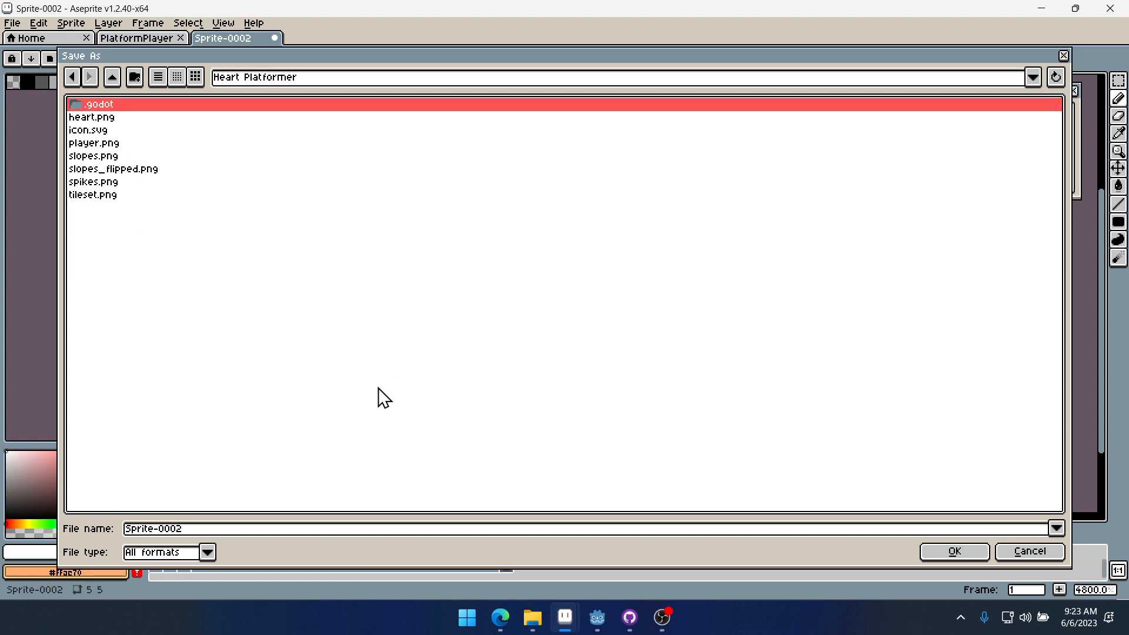
- Save the sprite as white_9slice.png
left_click(200, 530)
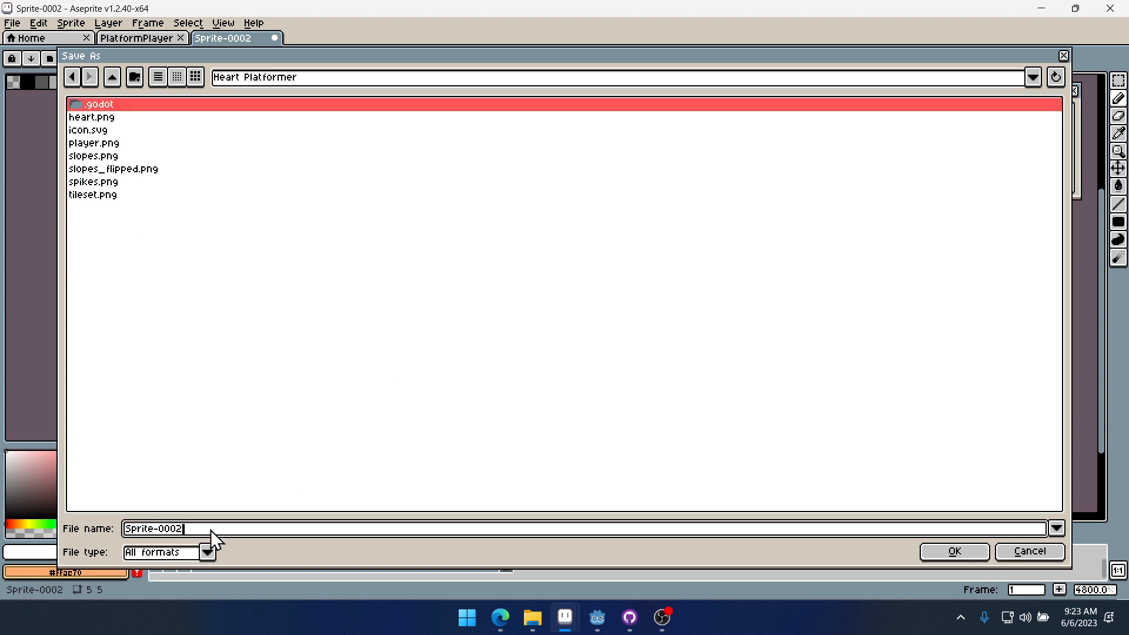
key("BackSpace")
key("BackSpace")
key("BackSpace")
key("BackSpace")
key("BackSpace")
key("BackSpace")
key("BackSpace")
key("BackSpace")
key("BackSpace")
key("BackSpace")
key("BackSpace")
type("white_9slice.png")
key("Return")
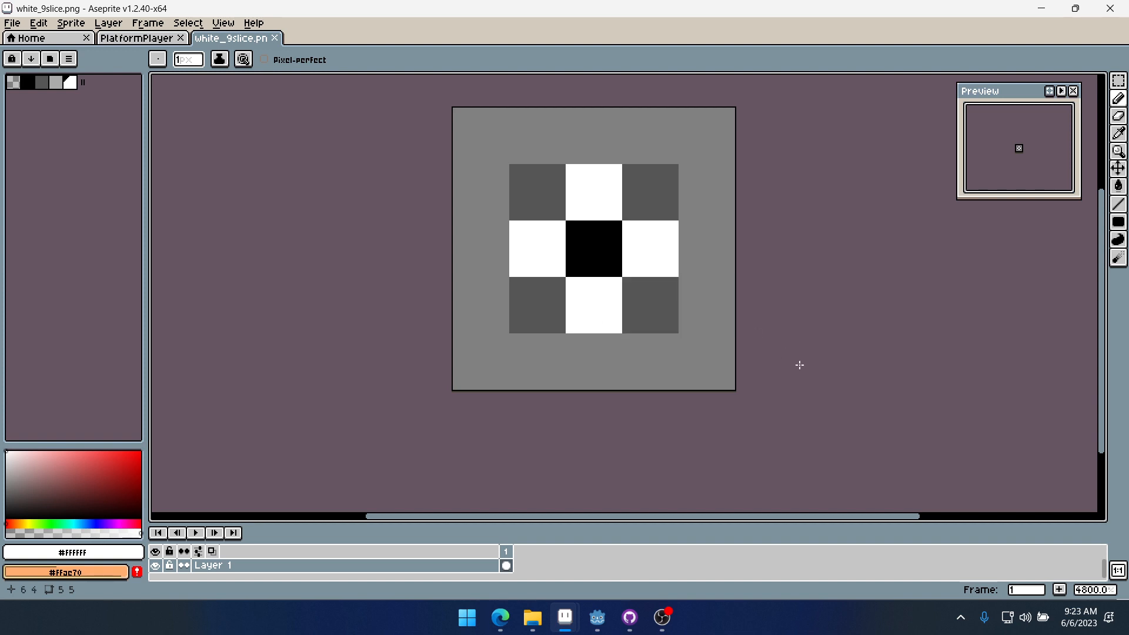
- Pick white and paint the sprite's centre pixel white
key("alt")
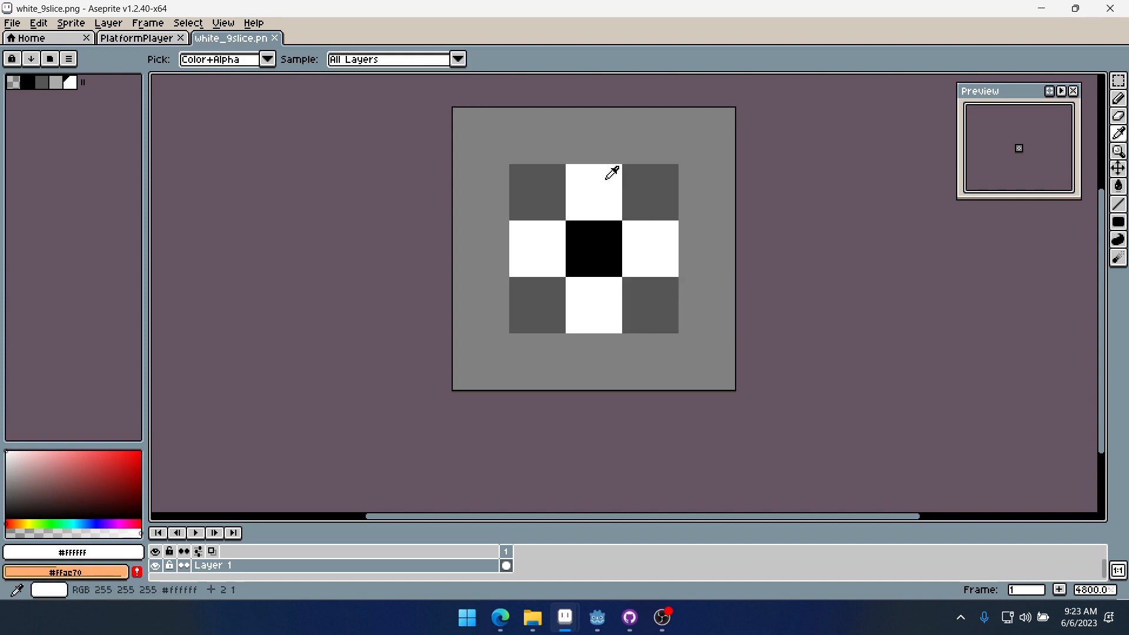
left_click(605, 269)
- Paint the four edge pixels around the centre with the light grey palette colour and save the file
left_click(56, 82)
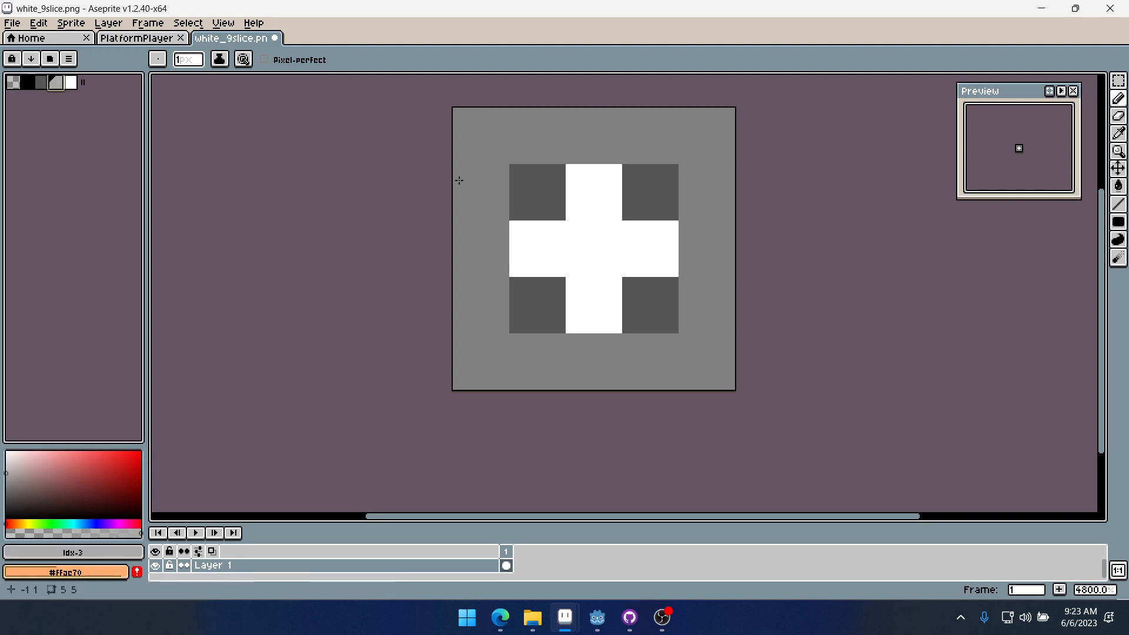
left_click(592, 200)
left_click(537, 249)
left_click(650, 250)
left_click(598, 302)
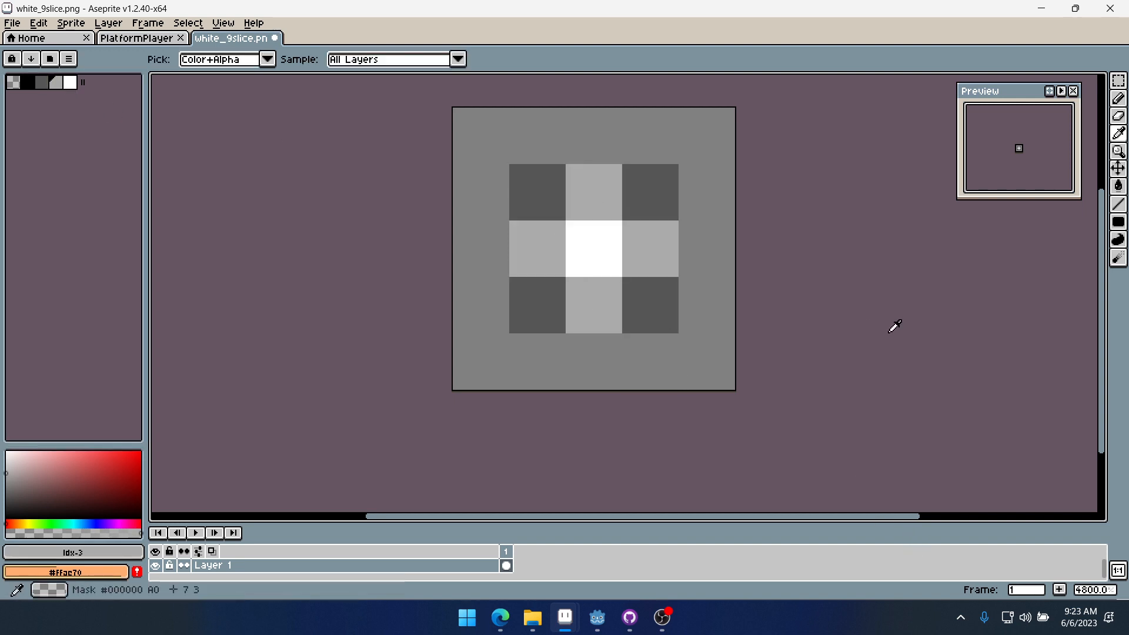
key("ctrl+s")
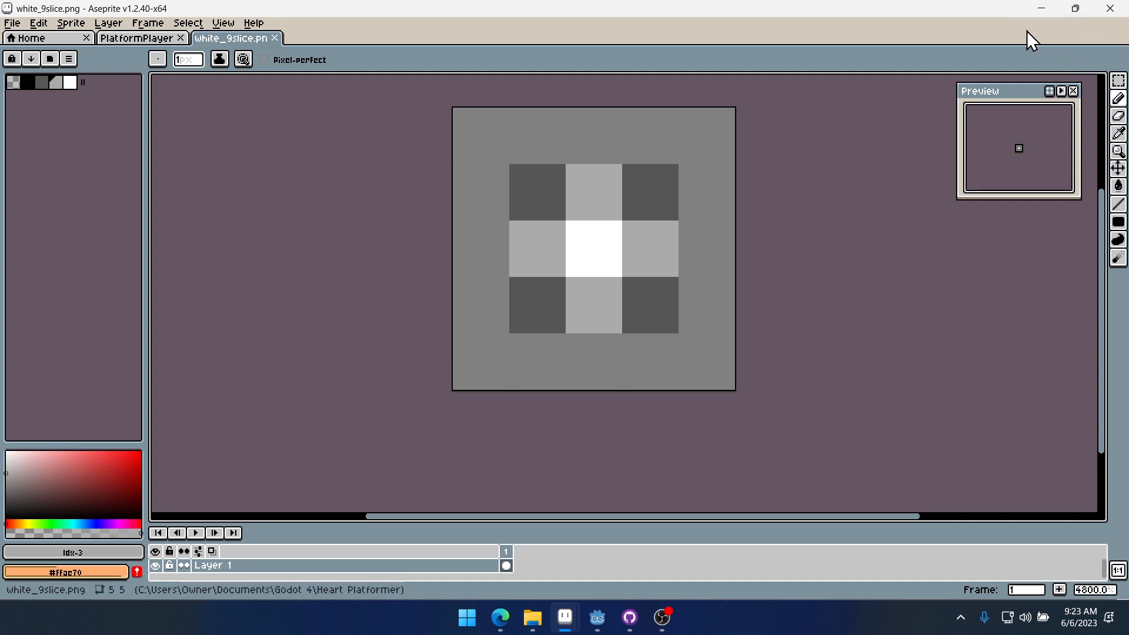
- Paste the pixel_font file from the Metroidvania ui folder into the Heart Platformer project folder
left_click(1042, 8)
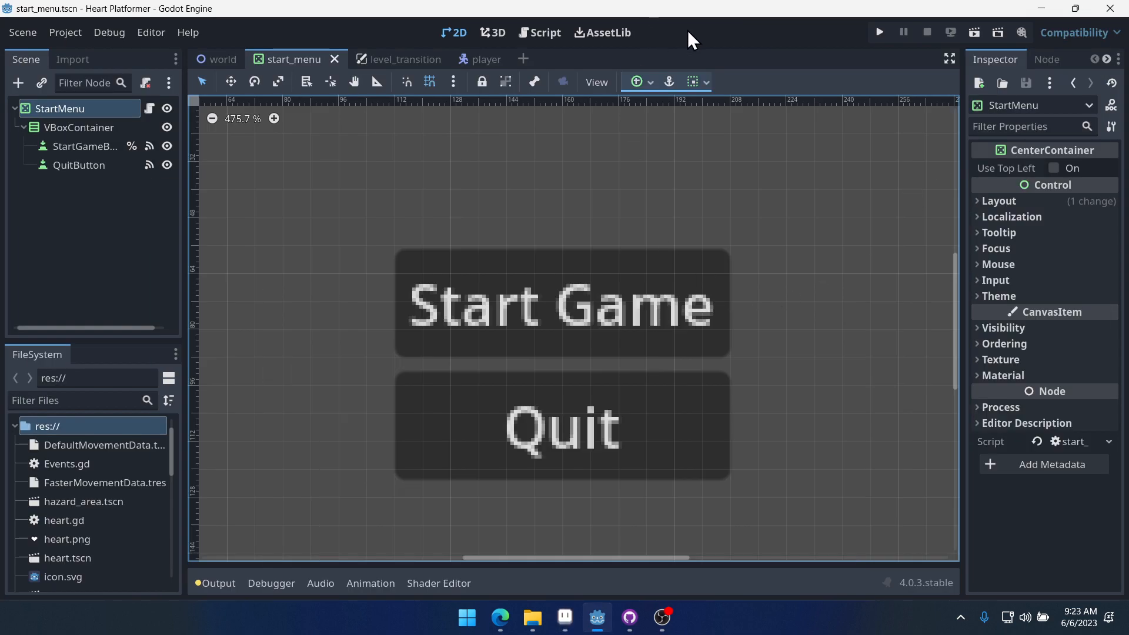
left_click(536, 620)
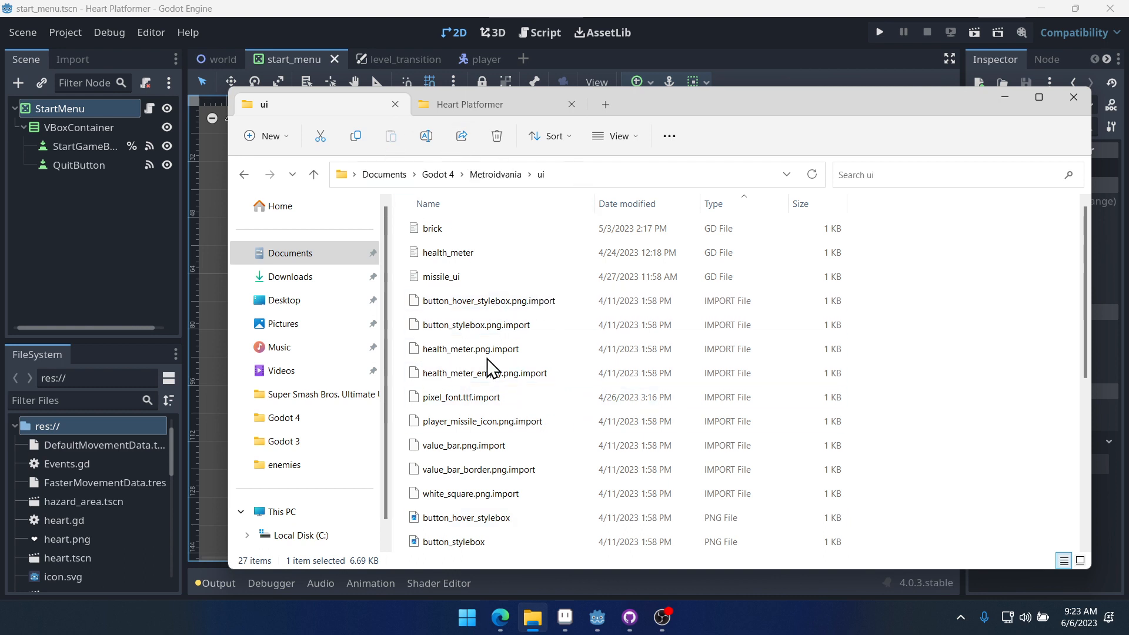
scroll(551, 412, "down", 4)
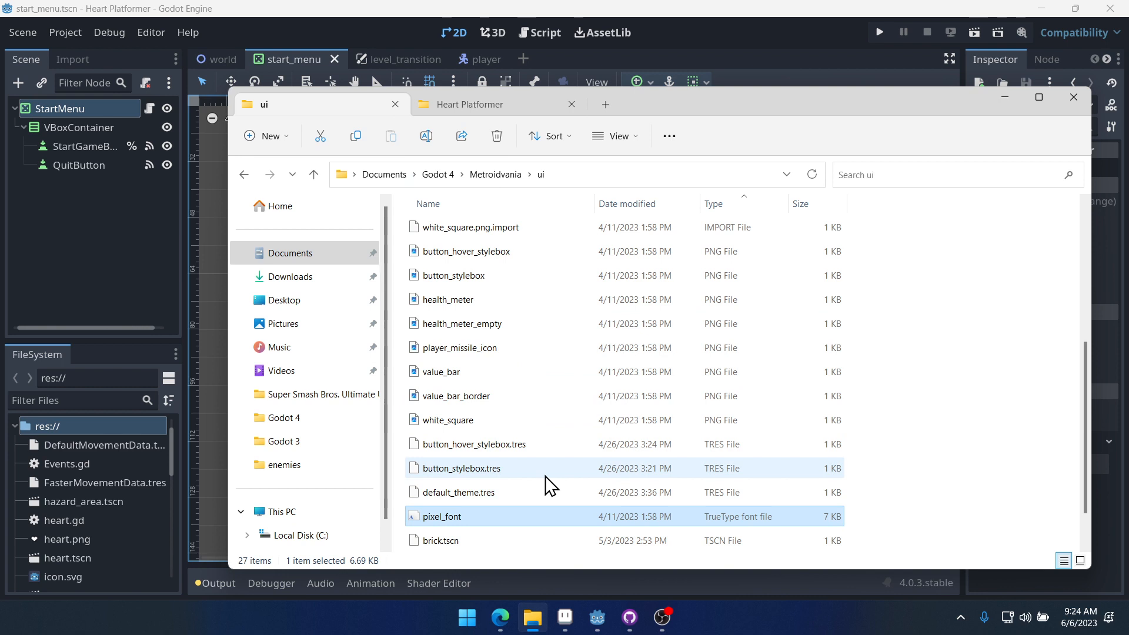
left_click(492, 101)
scroll(940, 436, "down", 2)
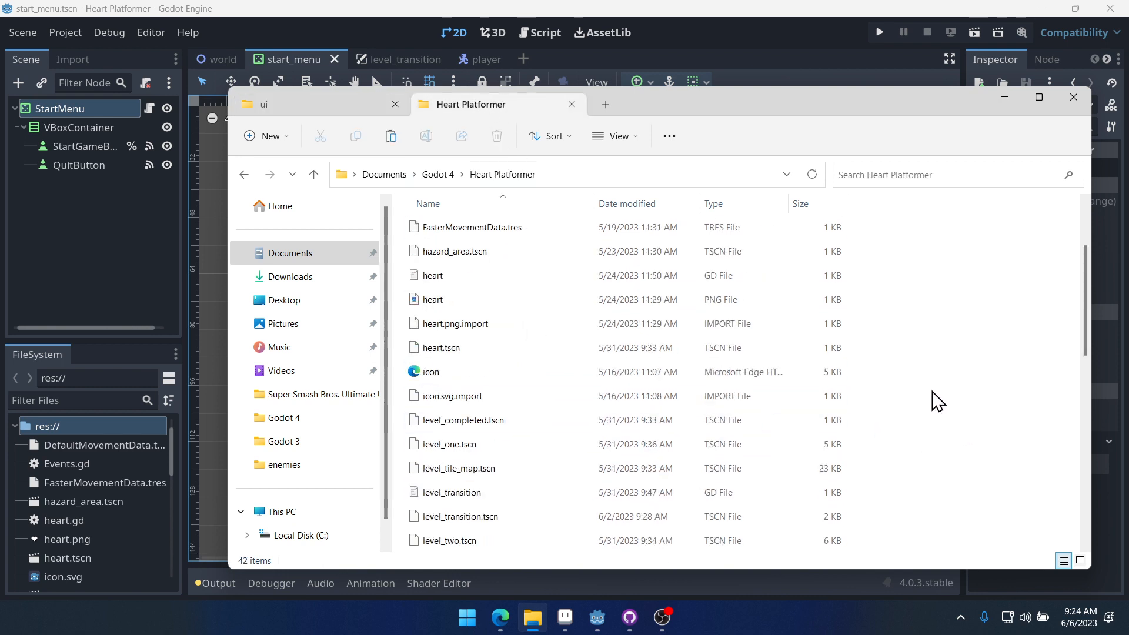
key("ctrl+v")
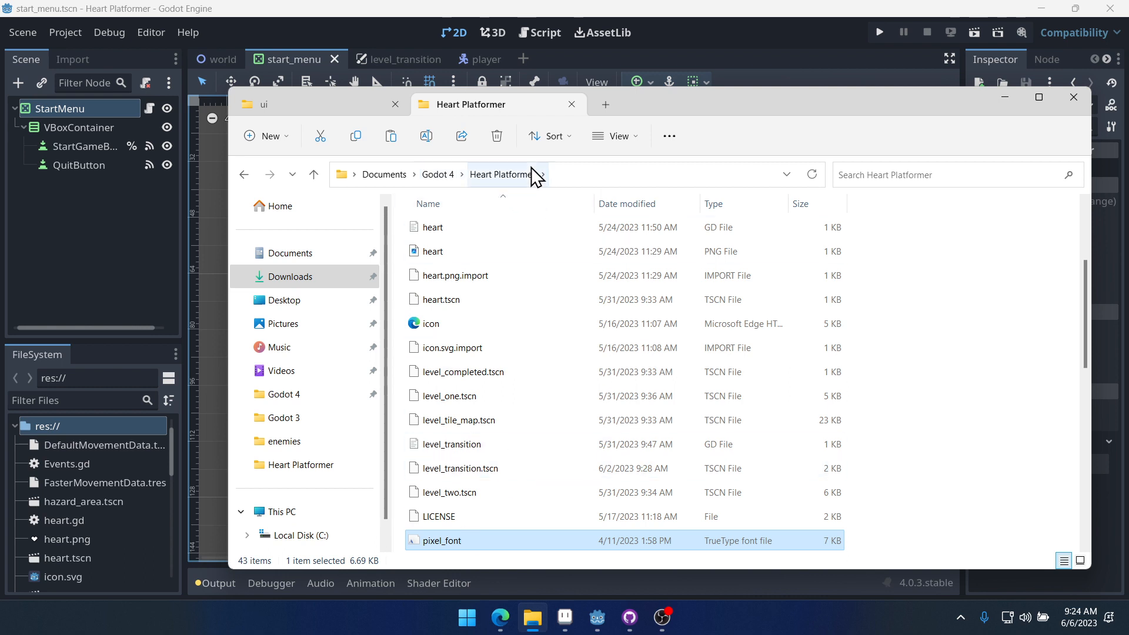
left_click(998, 396)
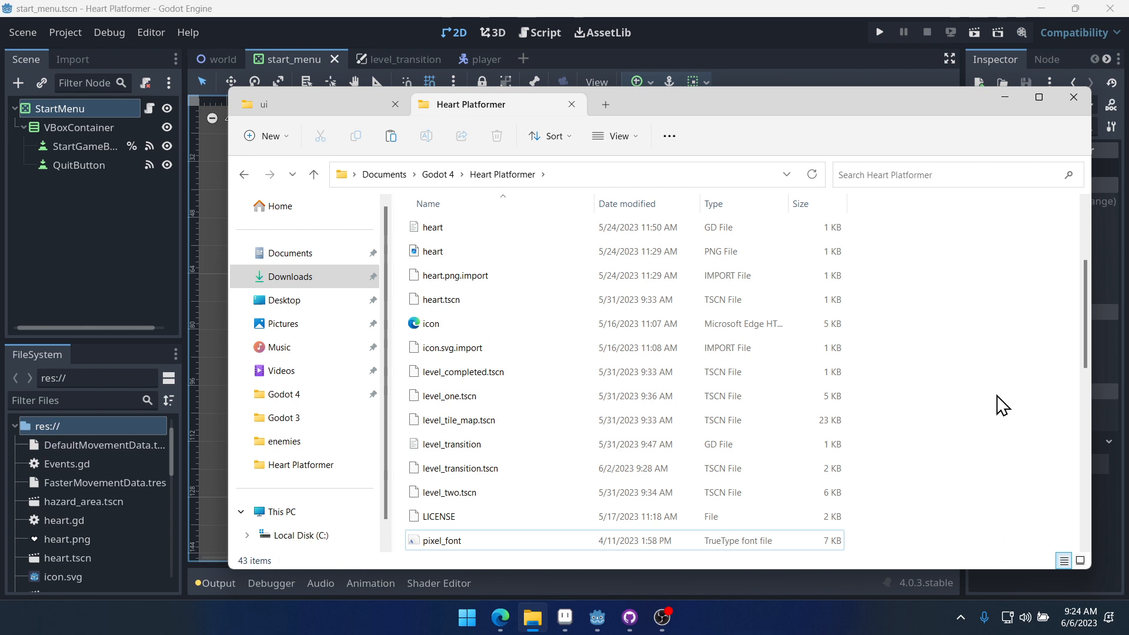
left_click(1005, 98)
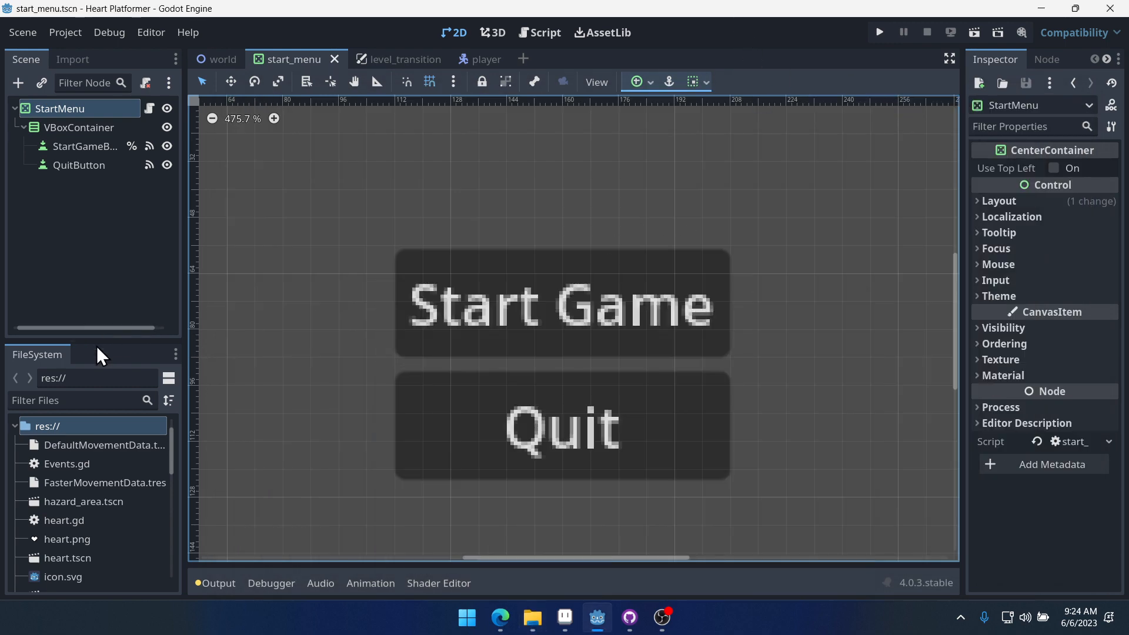
- Enlarge the FileSystem dock and filter the project files to check for the new 9-slice image and font
left_click_drag(94, 333, 110, 234)
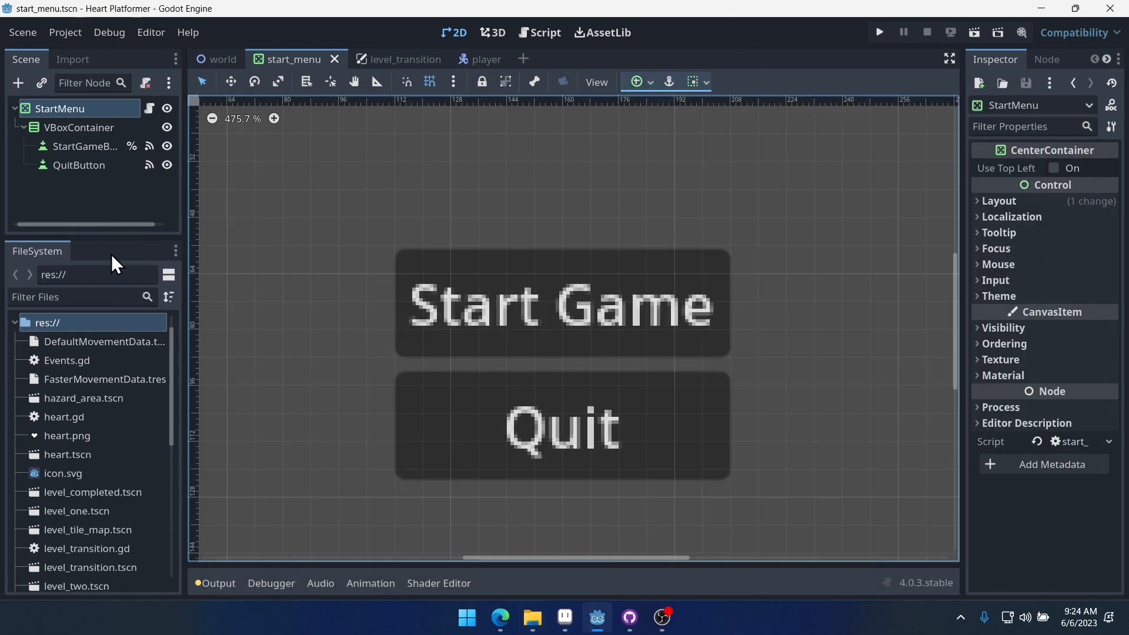
left_click(87, 298)
type("9")
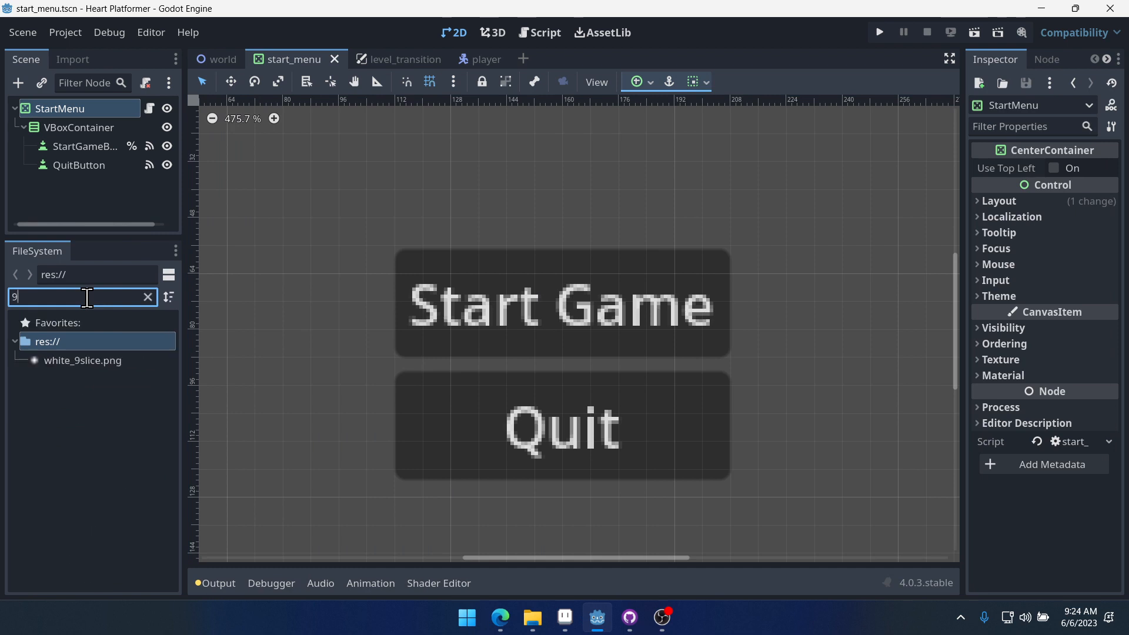
key("BackSpace")
type("f")
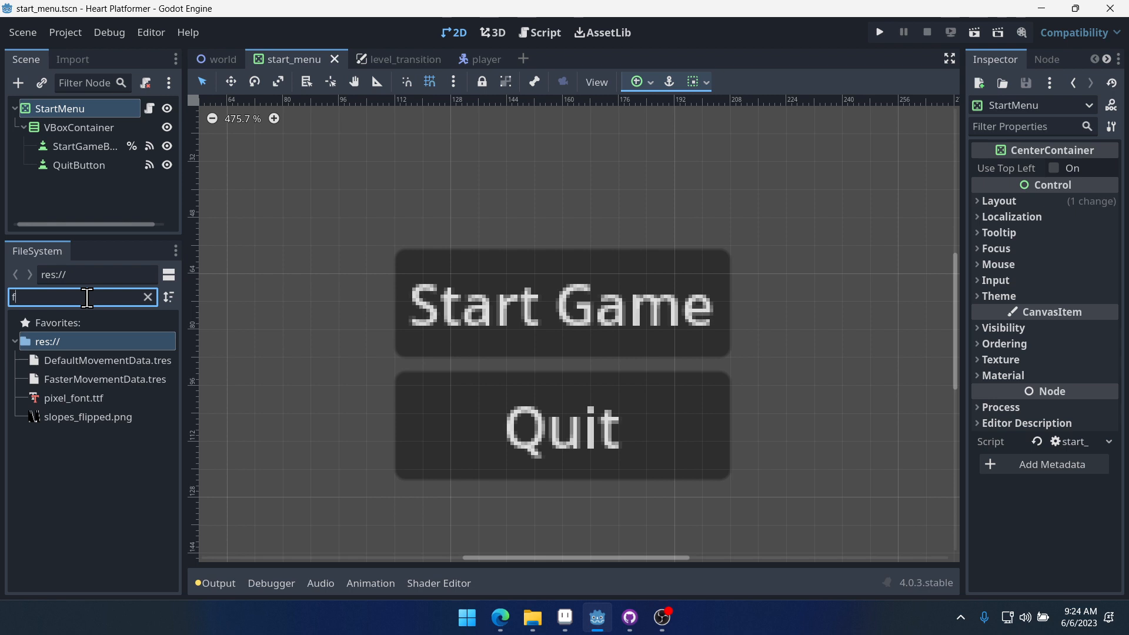
key("BackSpace")
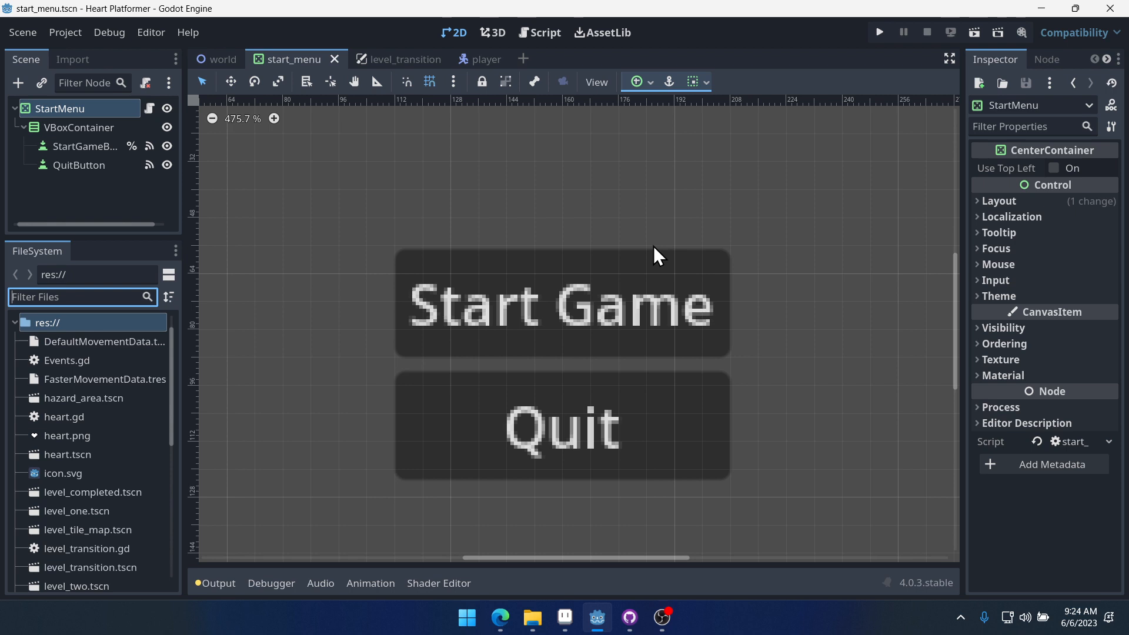
- Select the Start Game button and open its Theme Overrides Styles section in the Inspector to examine the style slots
left_click(64, 146)
left_click(77, 166)
left_click(77, 149)
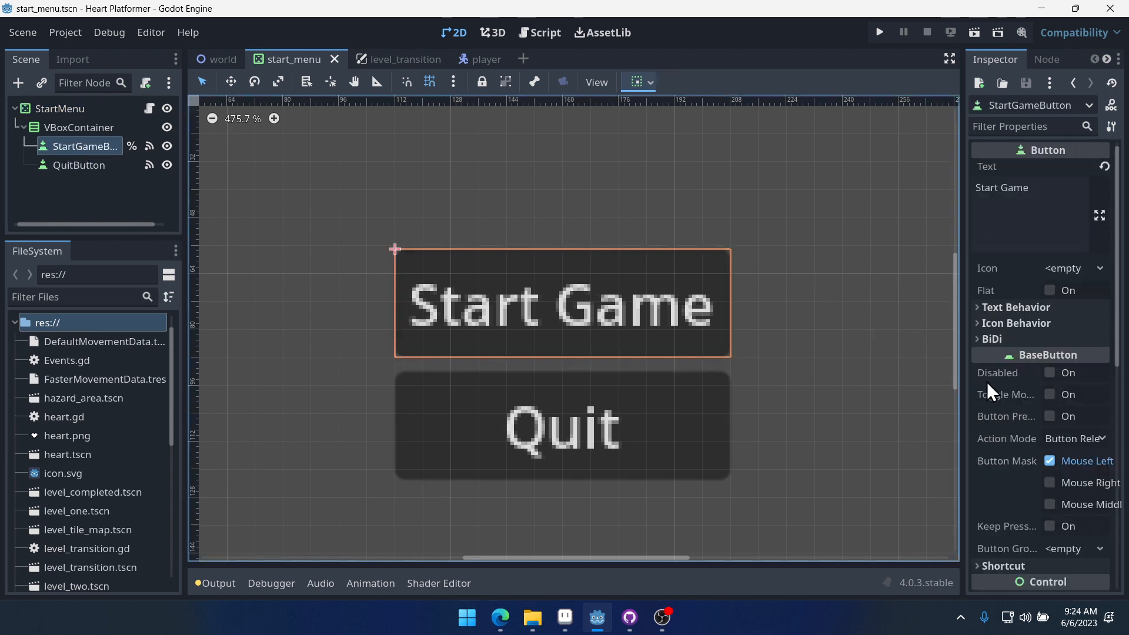
left_click_drag(962, 391, 871, 390)
scroll(1000, 353, "down", 8)
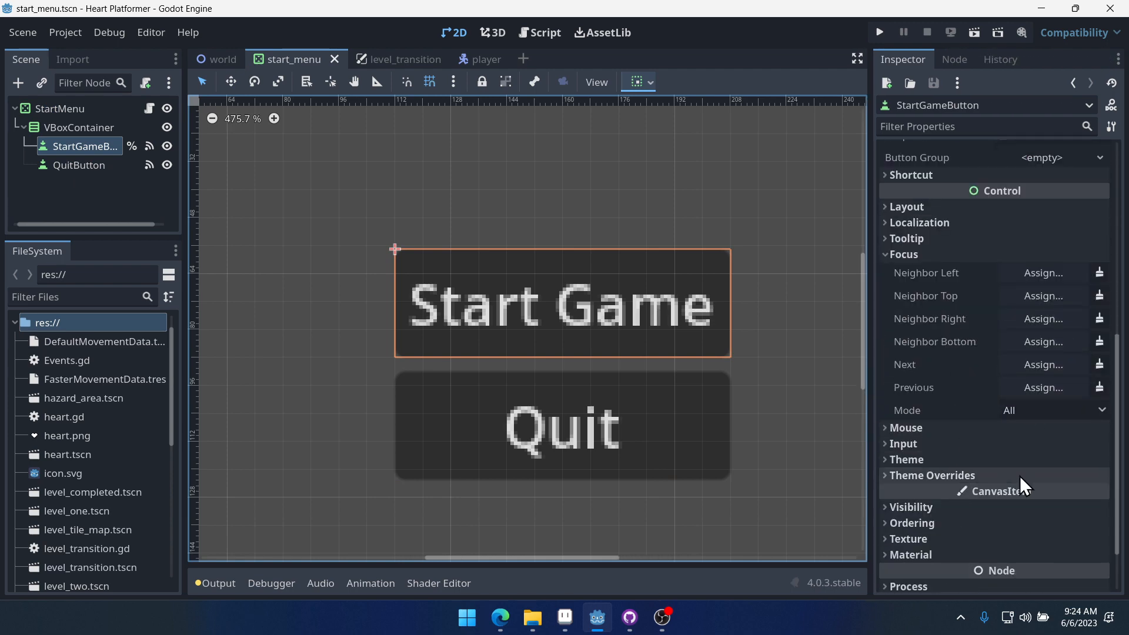
scroll(1019, 476, "down", 2)
left_click(1021, 411)
scroll(1022, 414, "down", 3)
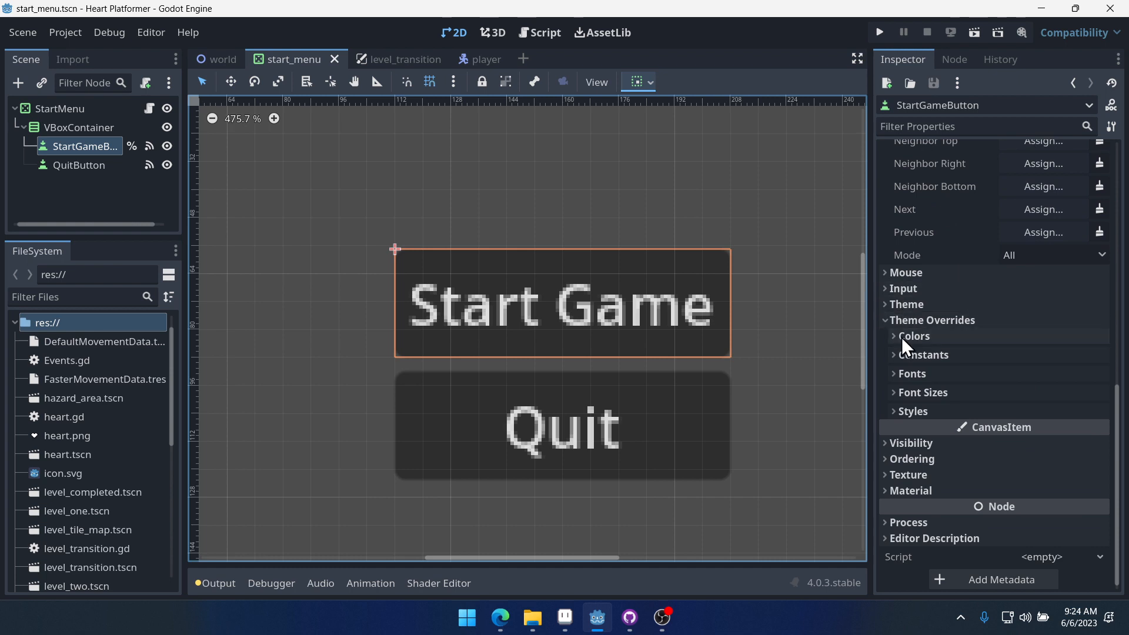
left_click(917, 412)
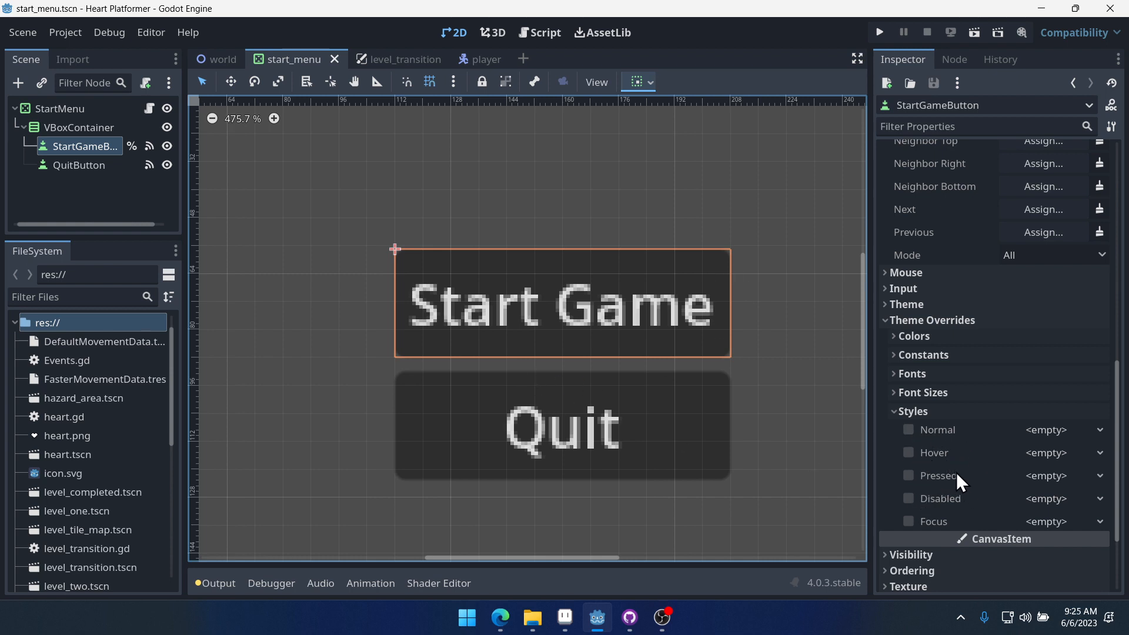
left_click_drag(868, 414, 964, 405)
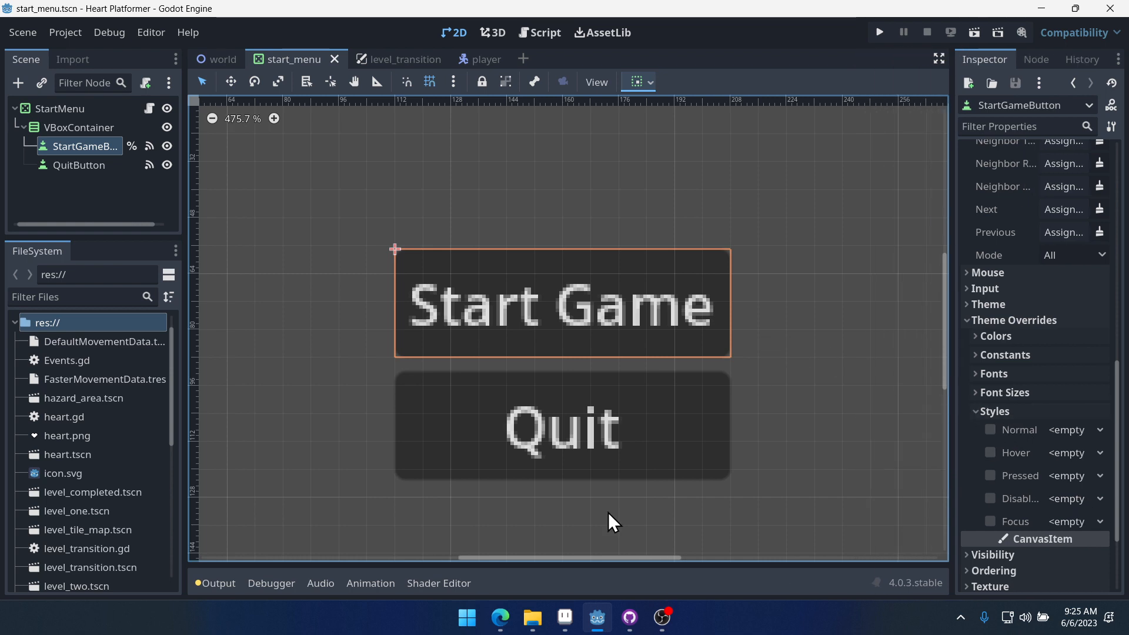
- Switch to Aseprite and undo the white centre pixel of the 9-slice sprite
mouse_move(564, 618)
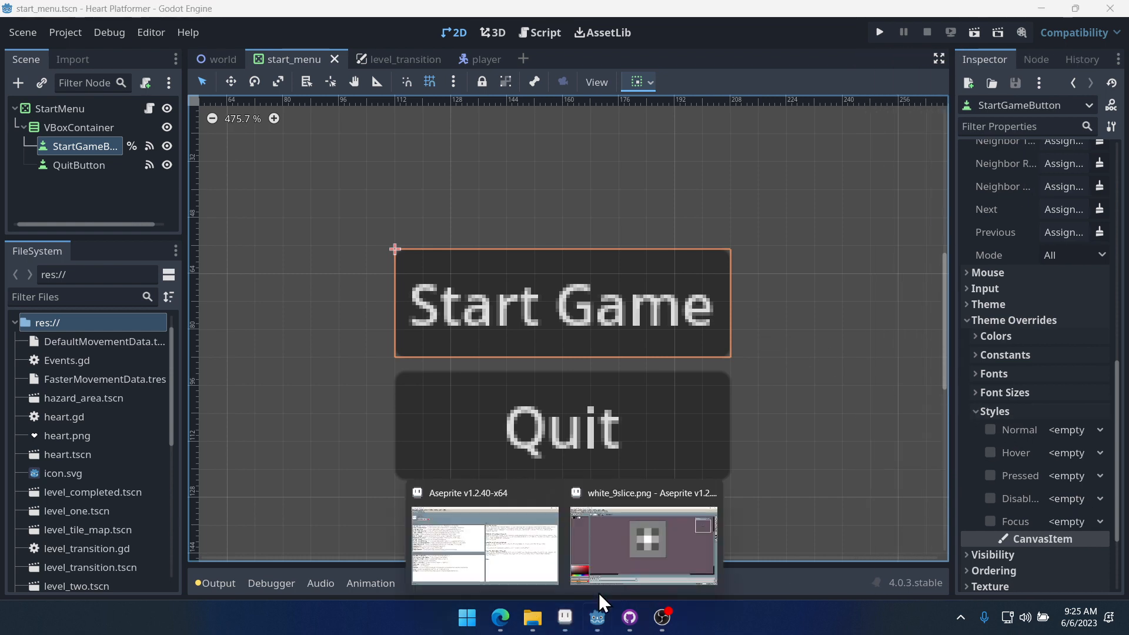
left_click(642, 510)
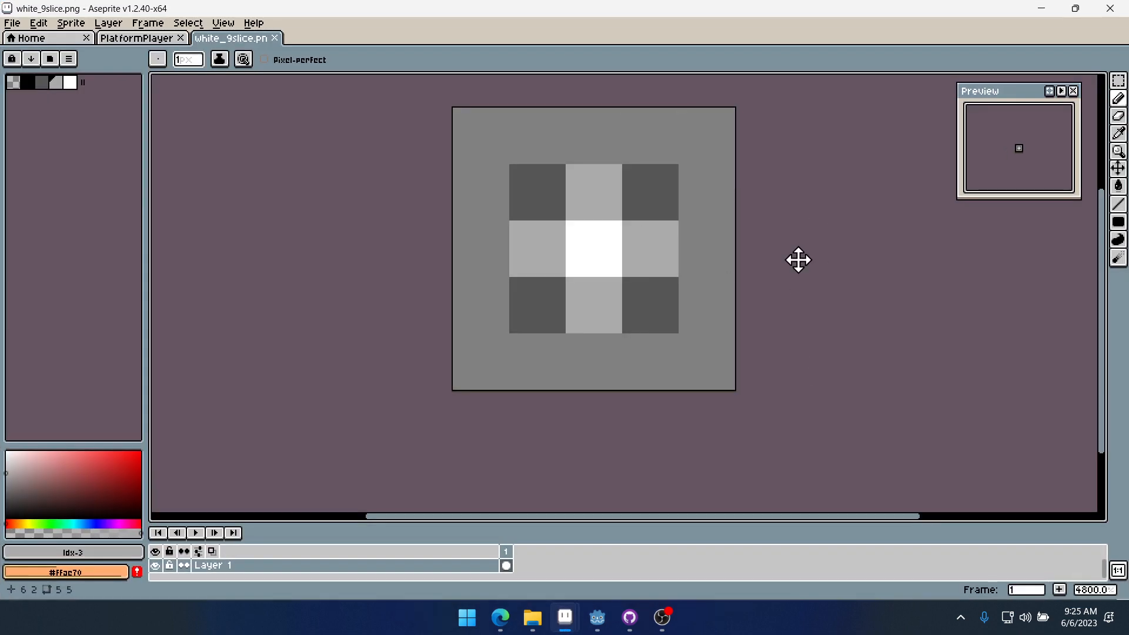
middle_click_drag(798, 259, 723, 270)
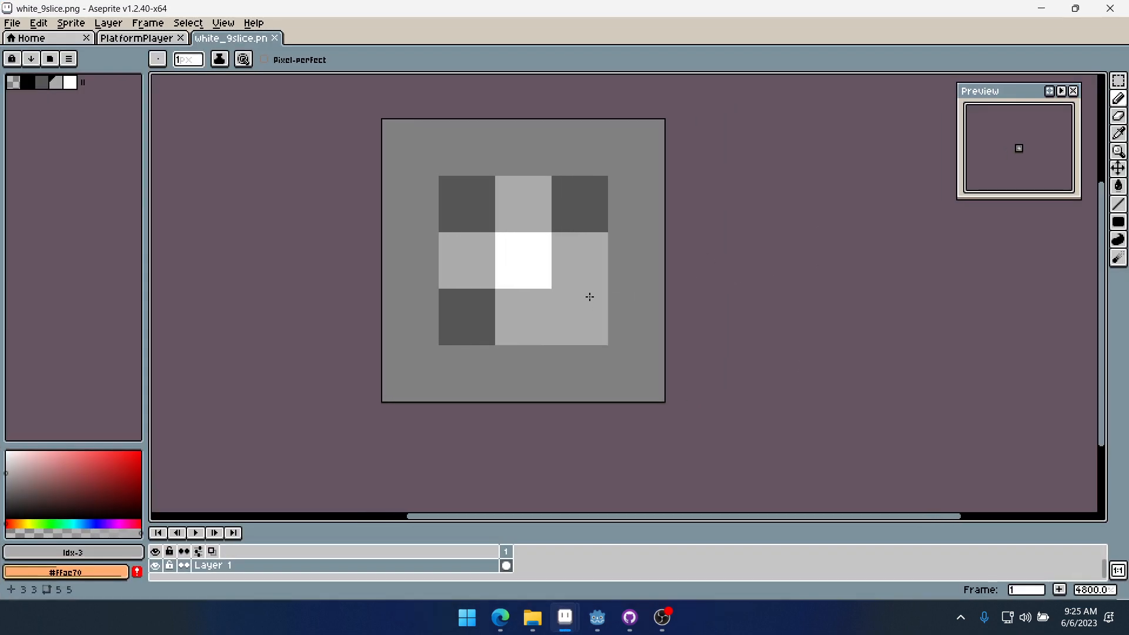
left_click(28, 82)
key("ctrl+z")
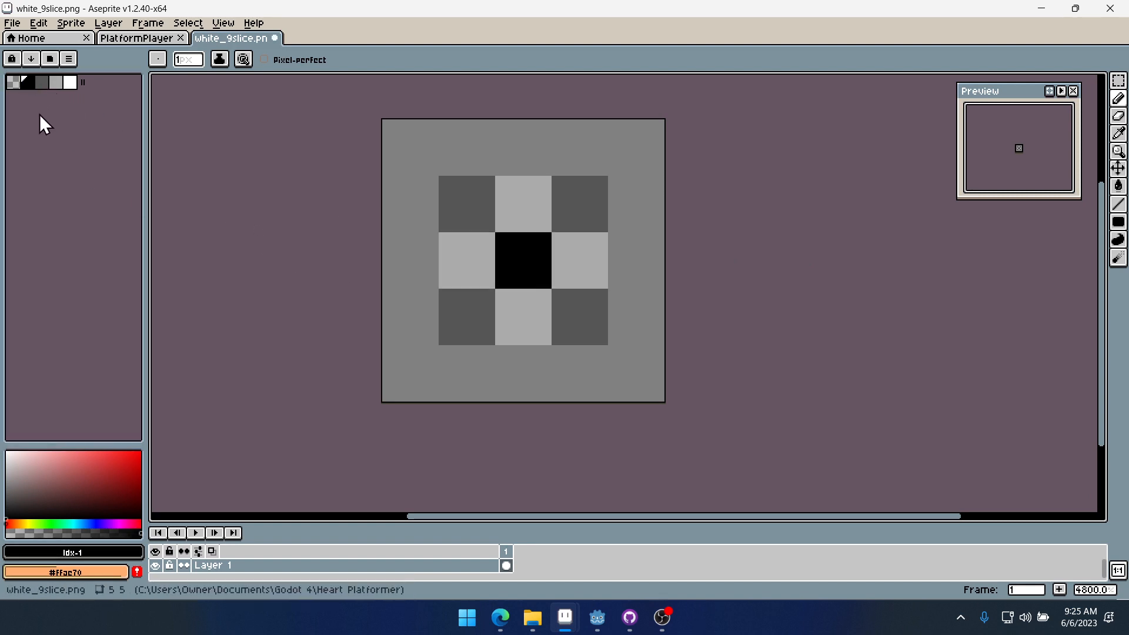
- Paint the four edge pixels around the black centre with the dark grey palette colour
left_click(41, 82)
left_click(463, 240)
left_click(537, 219)
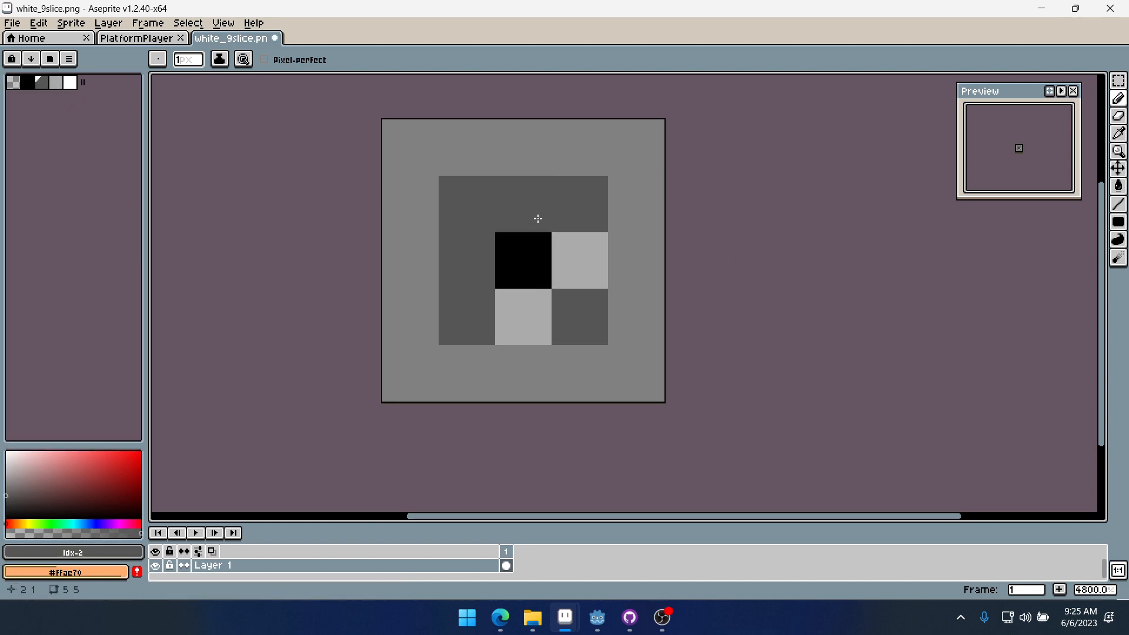
left_click(579, 258)
left_click(527, 307)
key("bracketright")
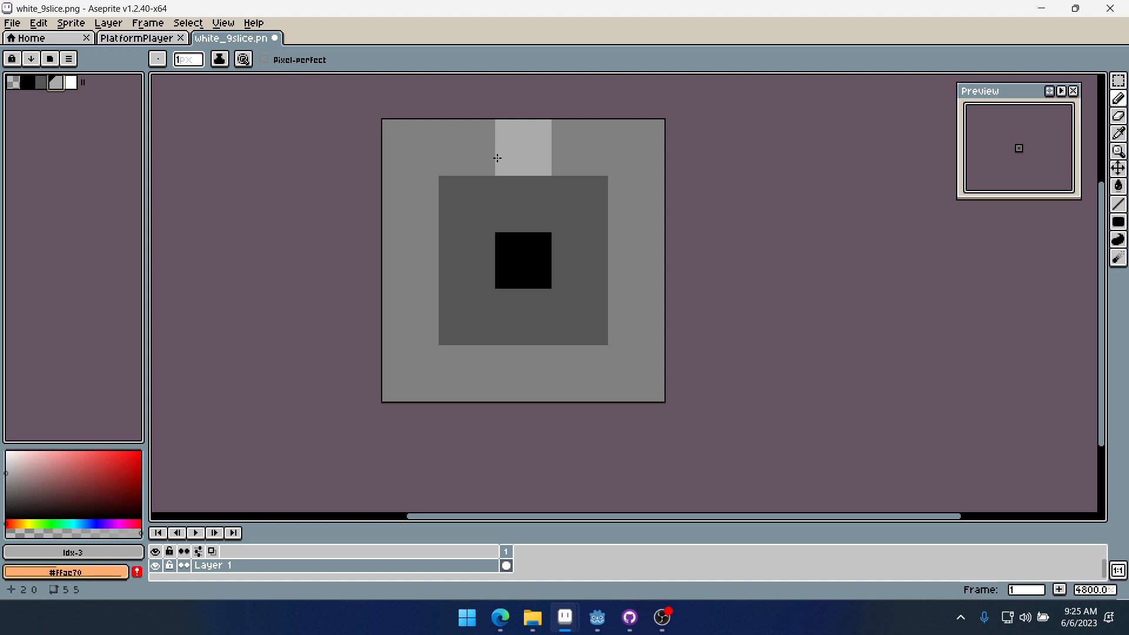
- Paint the four edge pixels around the black centre white
left_click(71, 83)
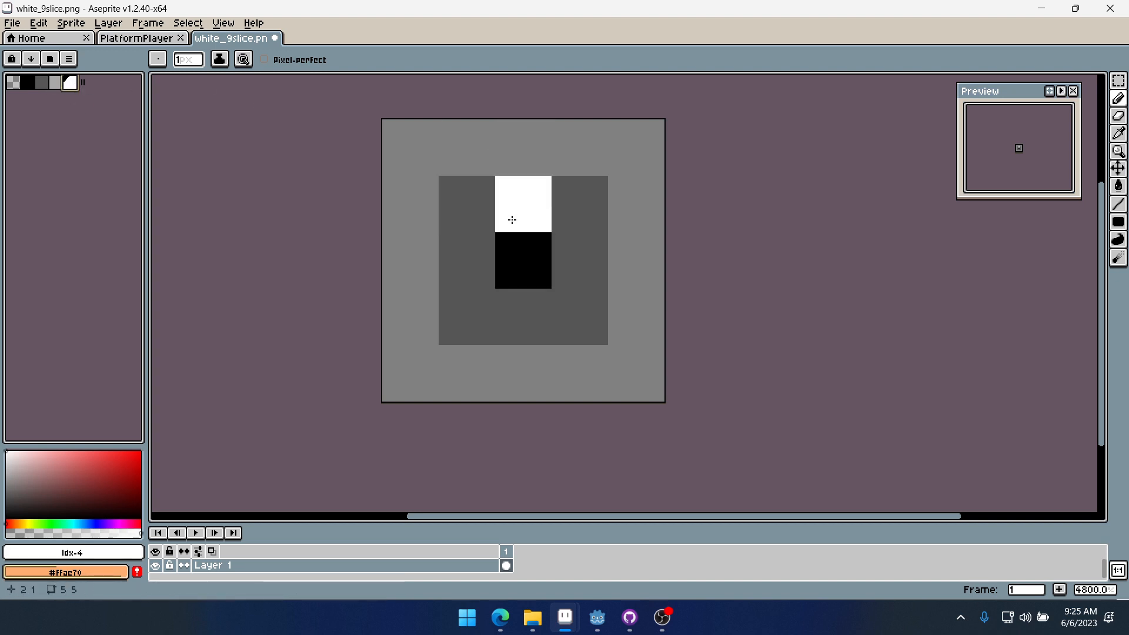
left_click(512, 219)
left_click(570, 259)
left_click(514, 307)
left_click(467, 260)
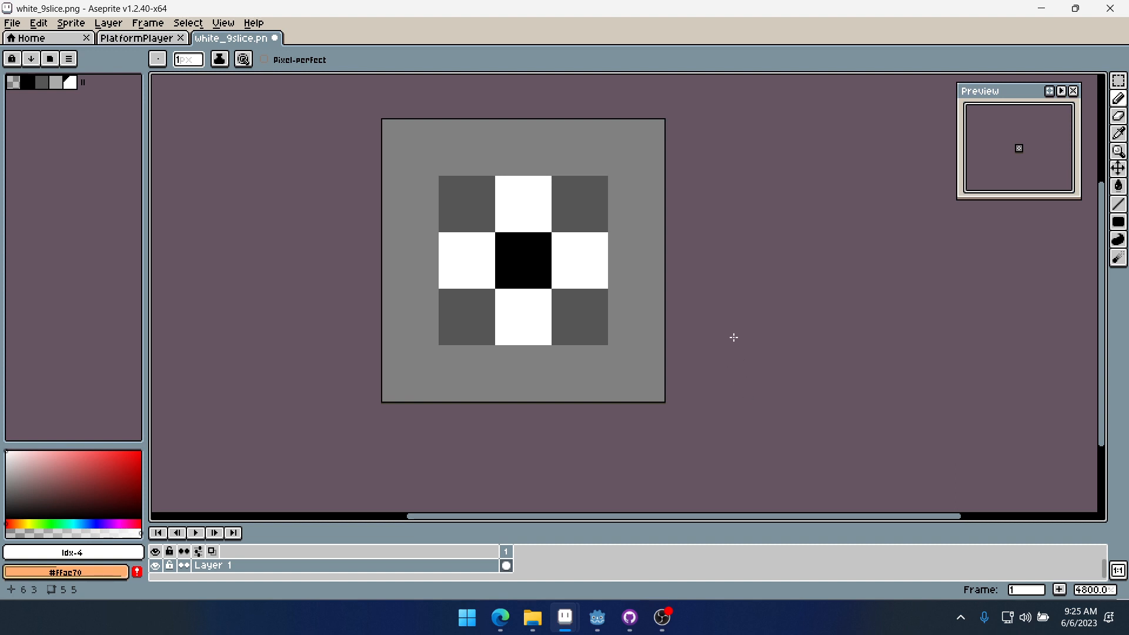
- Enlarge the canvas to 8 × 8 px, adding 3 px on the right and bottom
key("ctrl+alt+c")
left_click_drag(670, 290, 834, 290)
left_click_drag(706, 404, 711, 469)
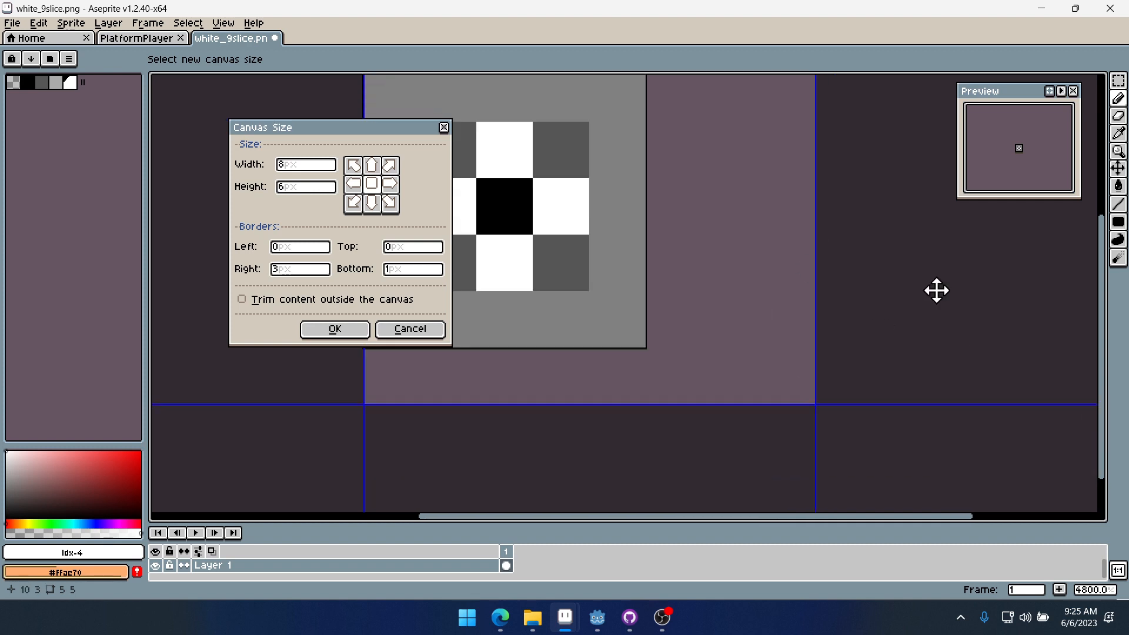
left_click_drag(668, 363, 659, 477)
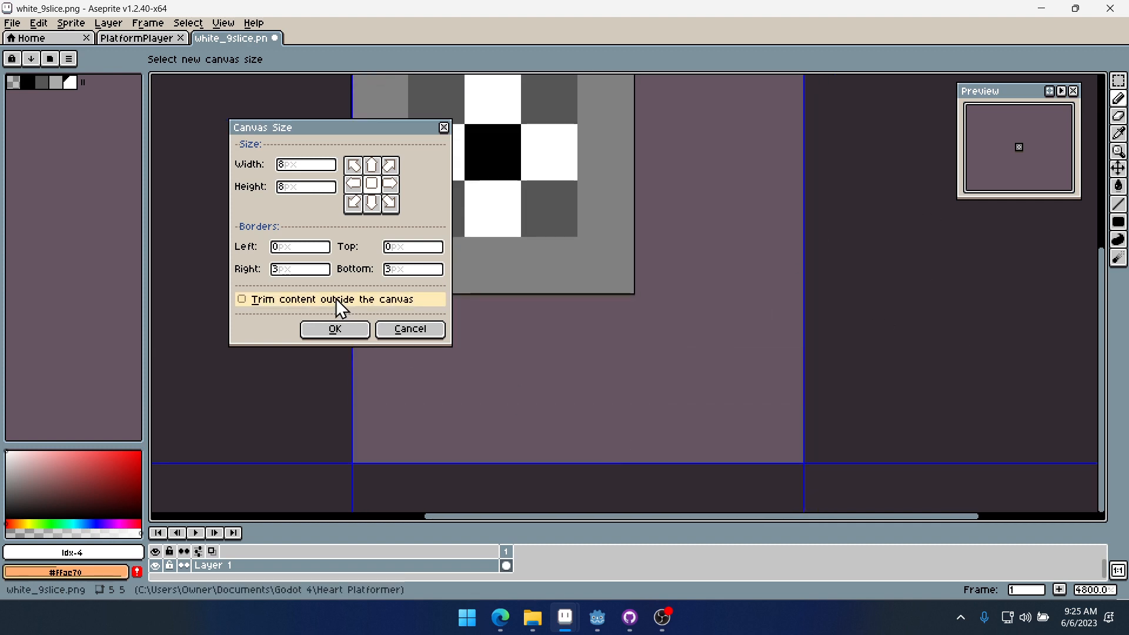
left_click(335, 329)
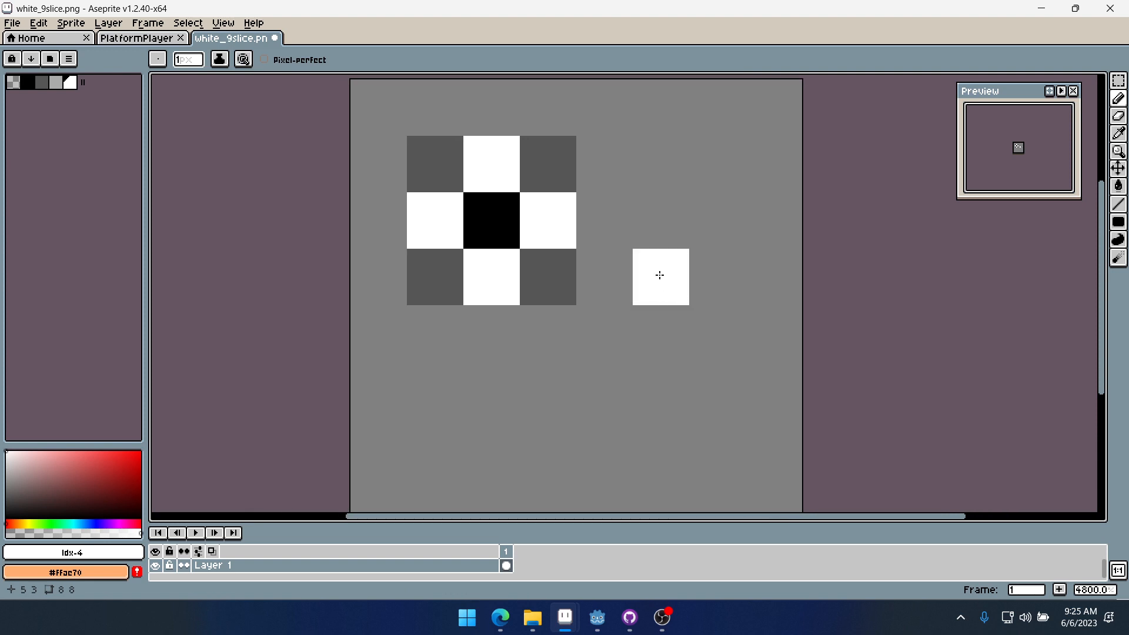
- Select the right part of the design and move it right to widen the edges and centre
key("m")
mouse_move(484, 118)
left_mouse_down()
mouse_move(517, 194)
mouse_move(661, 332)
left_mouse_up()
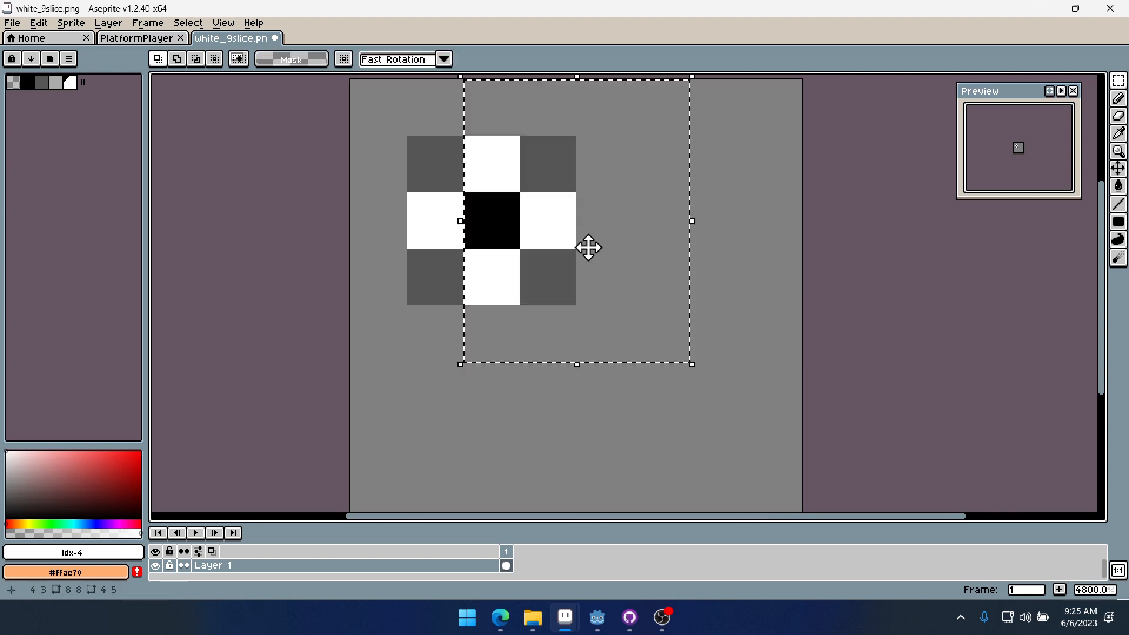
left_click_drag(547, 230, 658, 222, "ctrl")
key("ctrl+d")
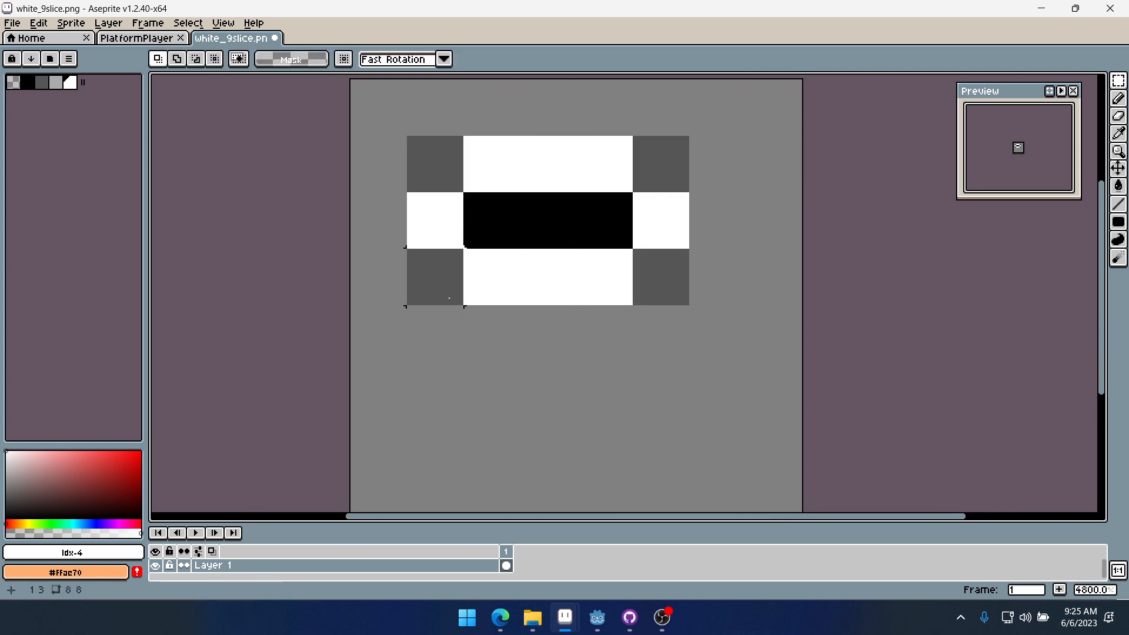
- Select the lower parts of the design and move them down to stretch the centre into a 3 × 3 block
left_click_drag(391, 281, 711, 346)
left_click_drag(552, 298, 565, 326, "ctrl")
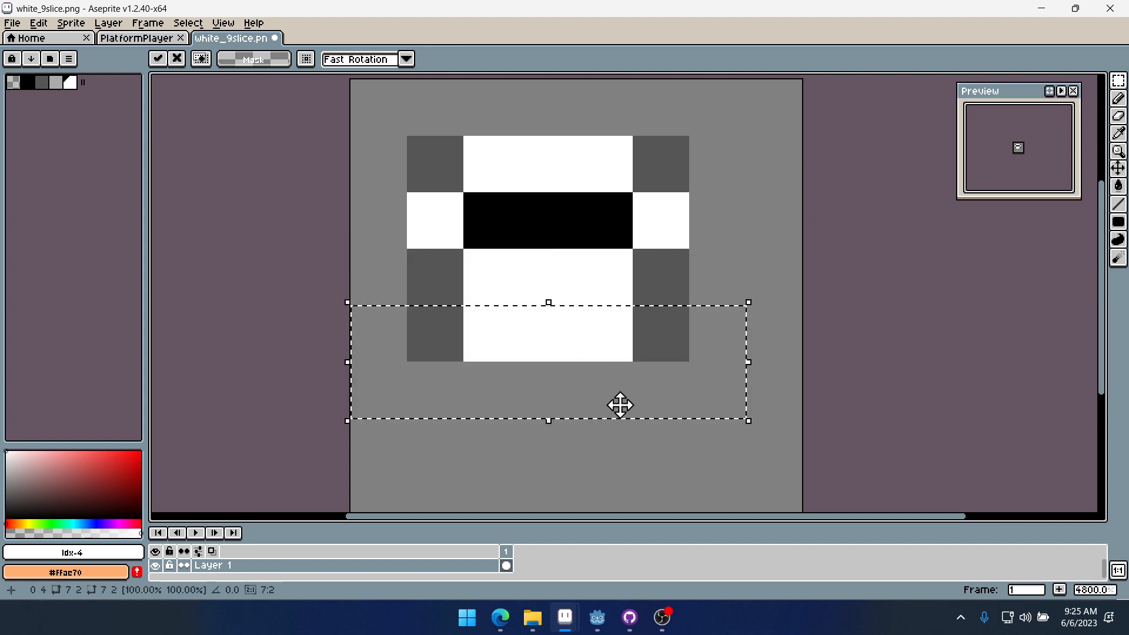
left_click_drag(398, 211, 718, 288)
left_click_drag(623, 293, 625, 330, "ctrl")
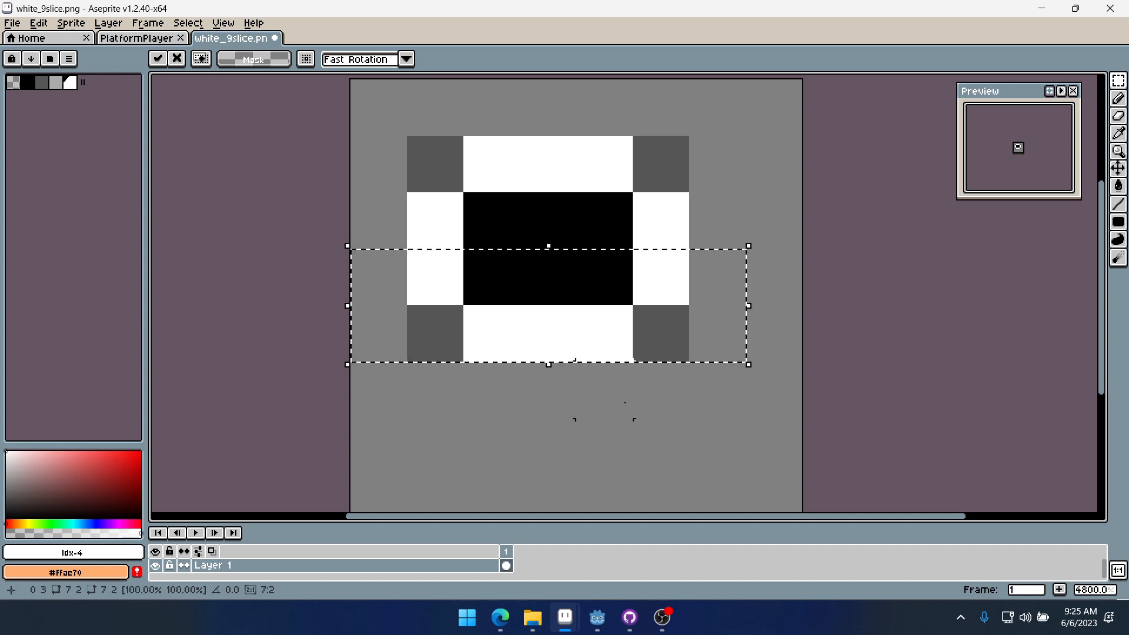
key("ctrl+d")
left_click_drag(429, 282, 782, 400)
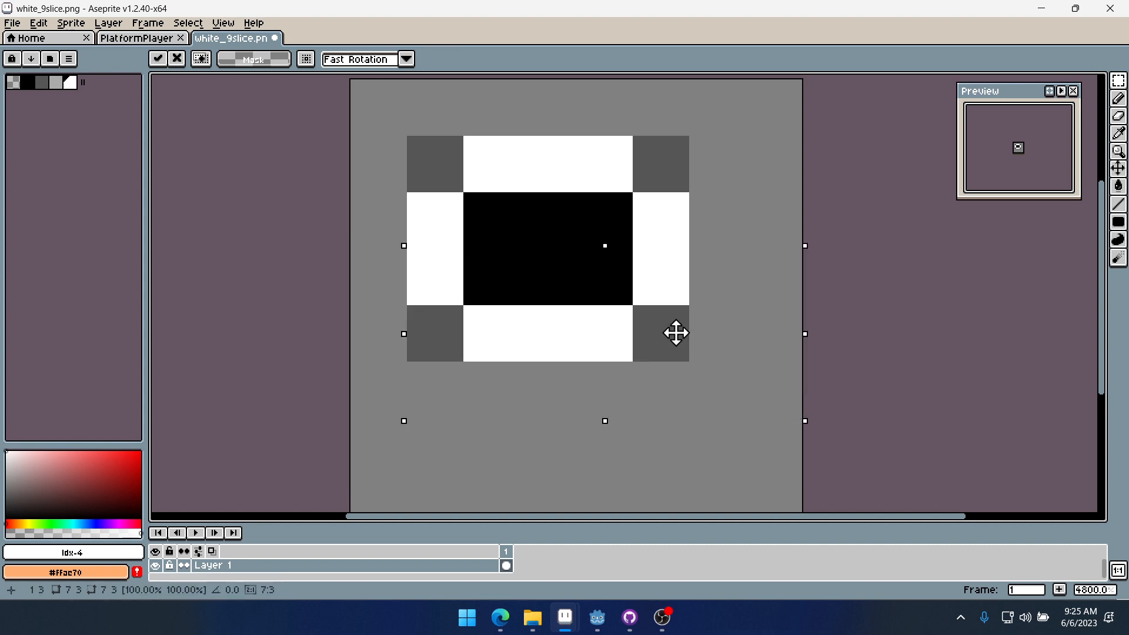
left_click_drag(675, 333, 681, 378, "ctrl")
key("ctrl+d")
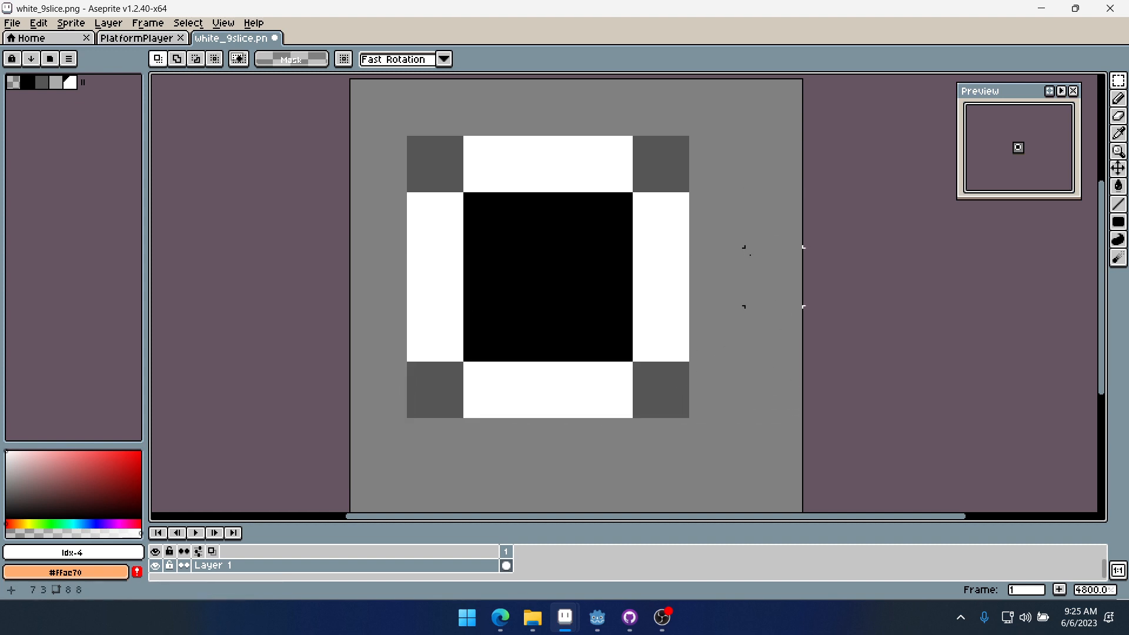
- With the brush, paint the four corner pixels of the black centre dark grey to form a cross
key("b")
left_click(673, 174, "alt")
left_click(602, 221)
left_click(604, 334)
left_click(492, 333)
left_click(482, 239)
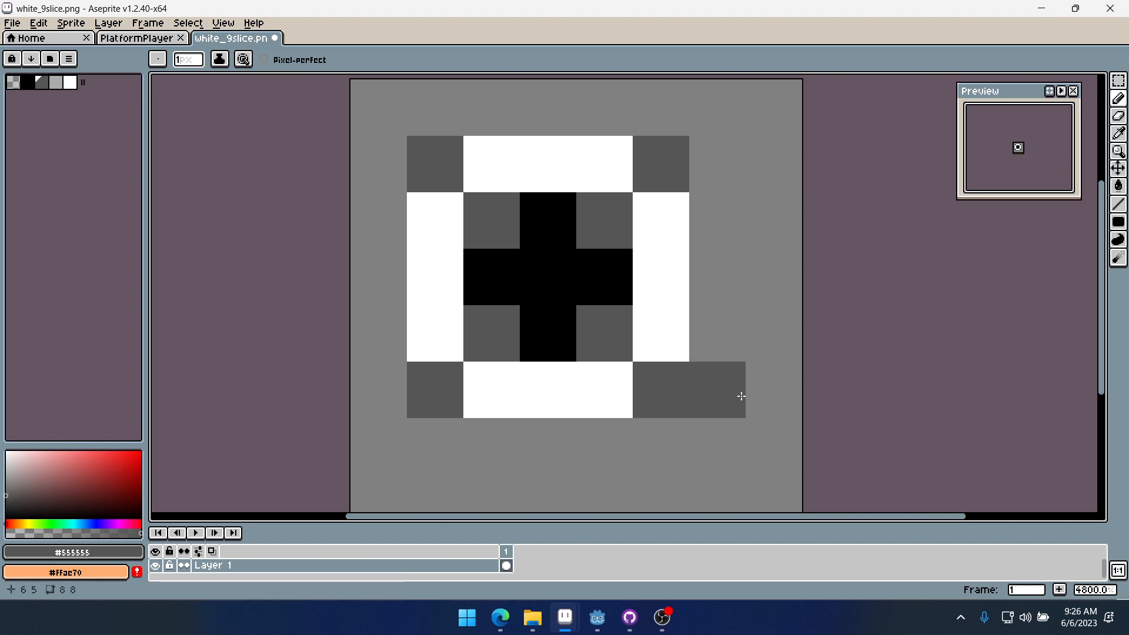
- Shrink the canvas to 7 × 7 px, trimming one pixel from the right and bottom
scroll(782, 359, "down", 1)
scroll(670, 347, "down", 1)
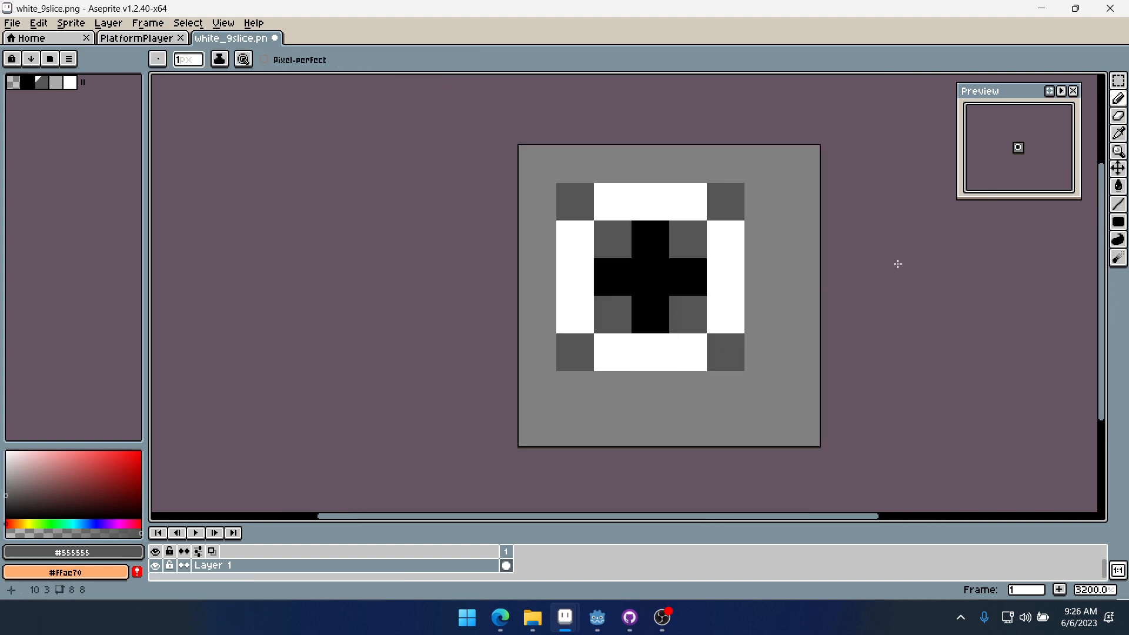
key("ctrl+alt+c")
left_click_drag(821, 308, 785, 313)
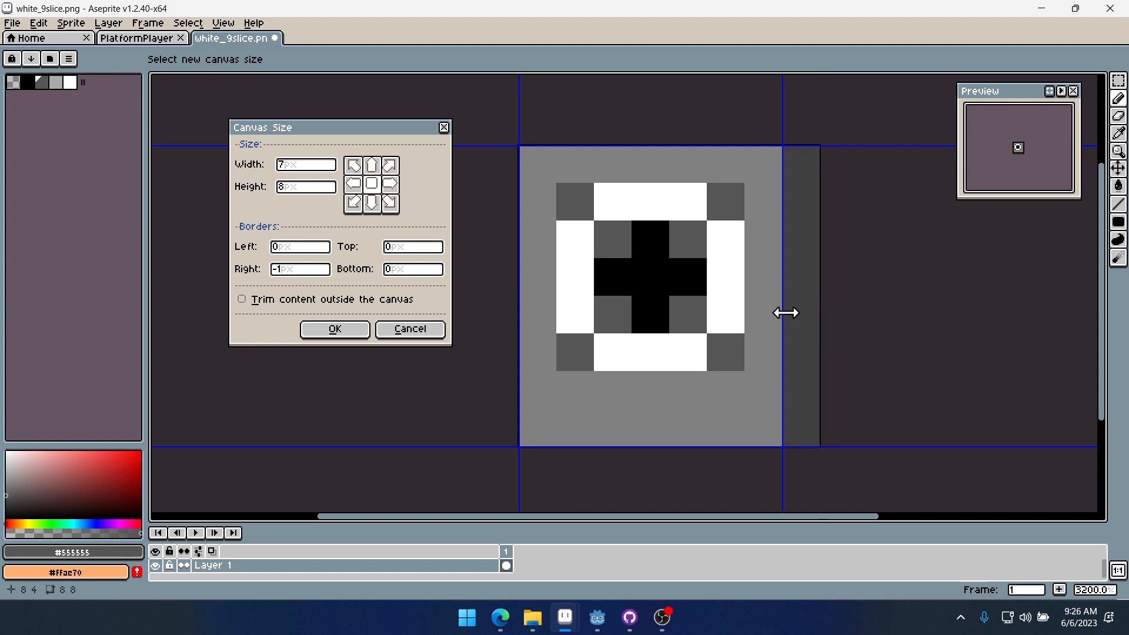
left_click_drag(676, 444, 668, 424)
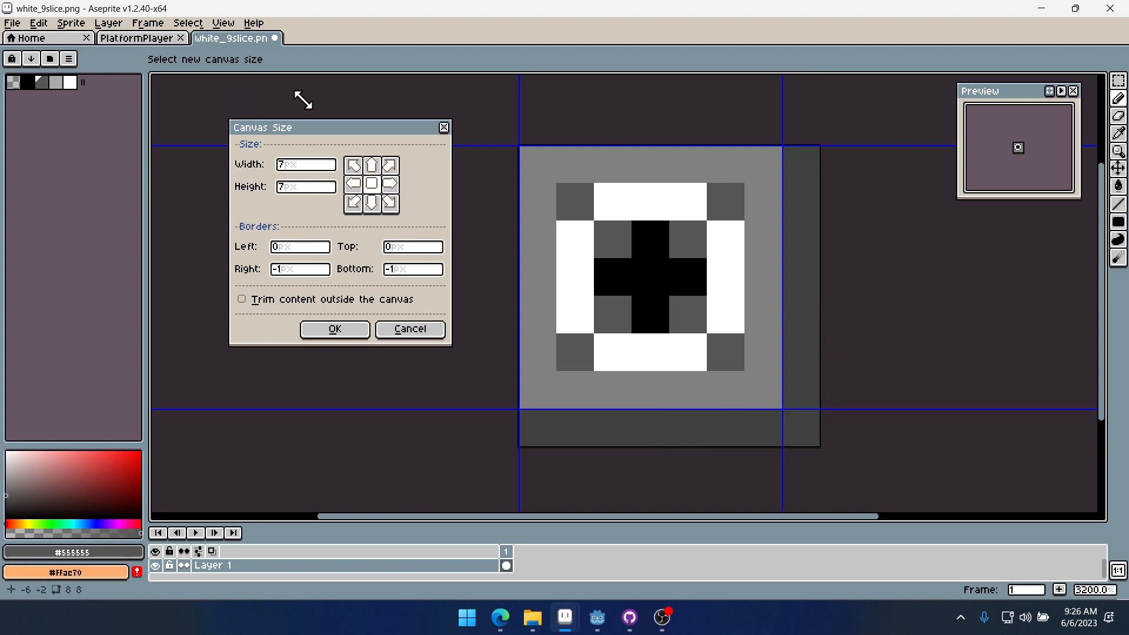
left_click(335, 329)
- Save the sprite as a new file named black_9slice.png in the Heart Platformer folder
left_click(12, 23)
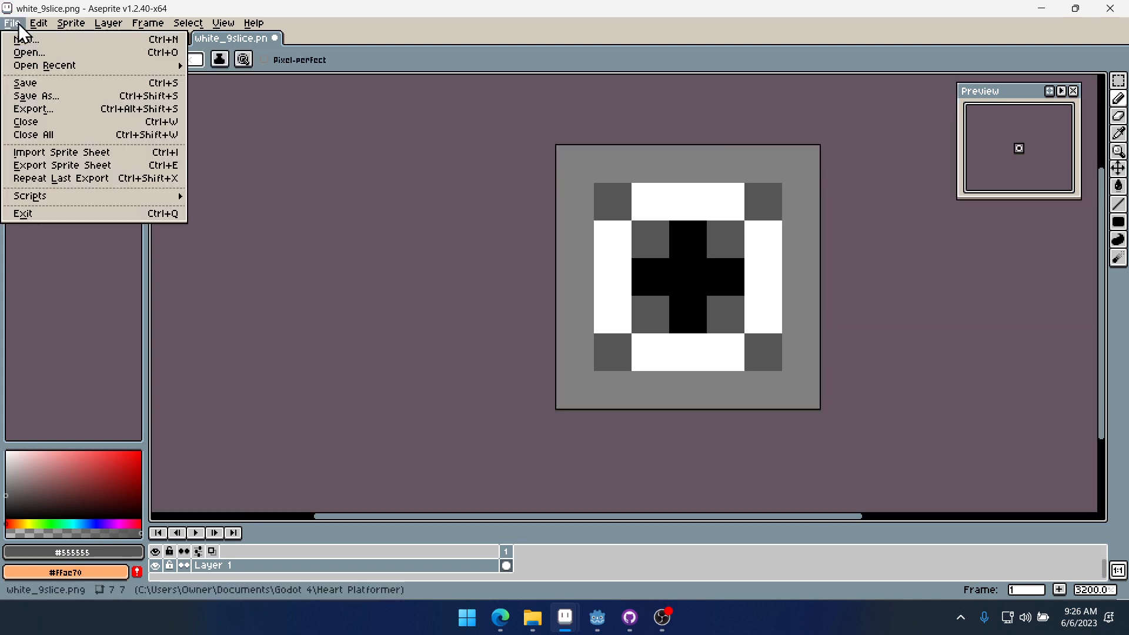
left_click(36, 96)
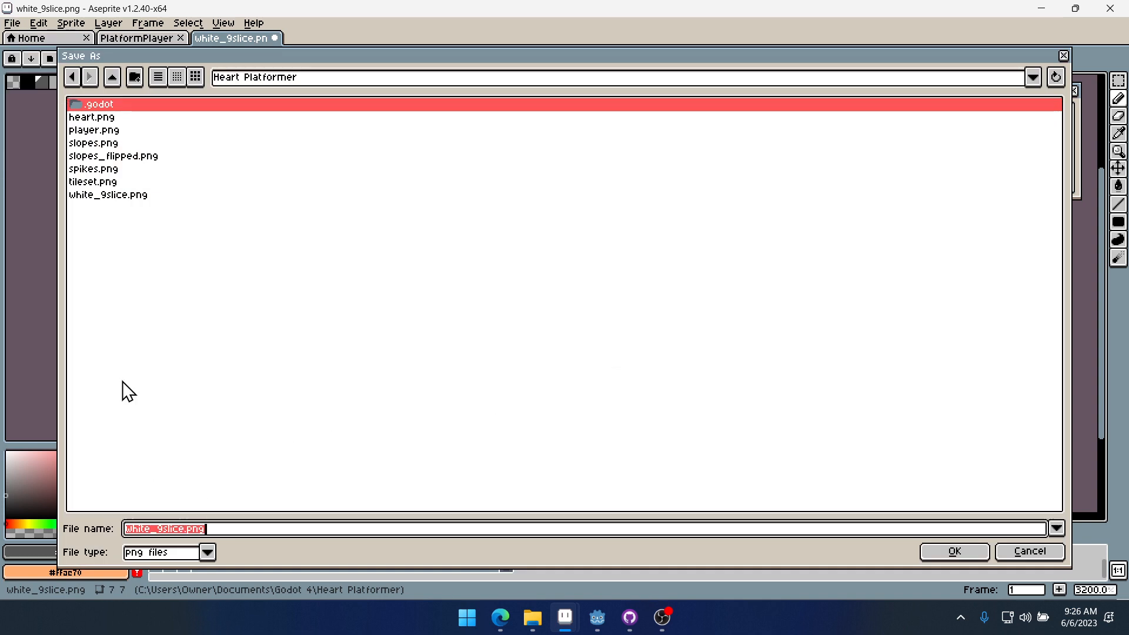
left_click(149, 531)
key("BackSpace")
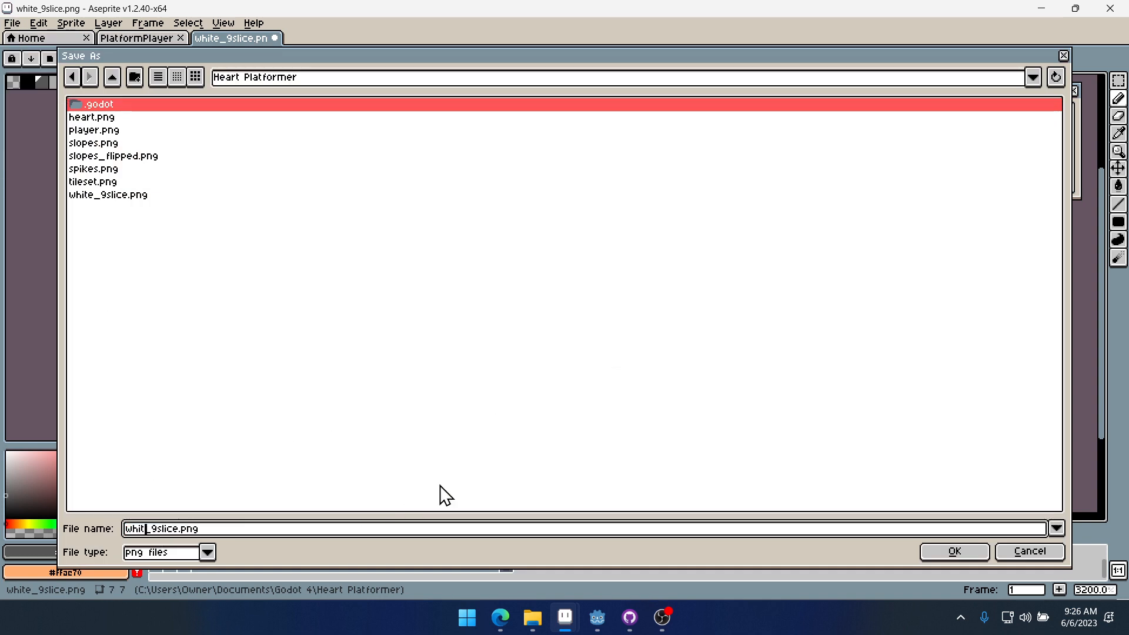
key("BackSpace")
key("BackSpace")
key("BackSpace")
key("BackSpace")
type("black")
left_click(955, 552)
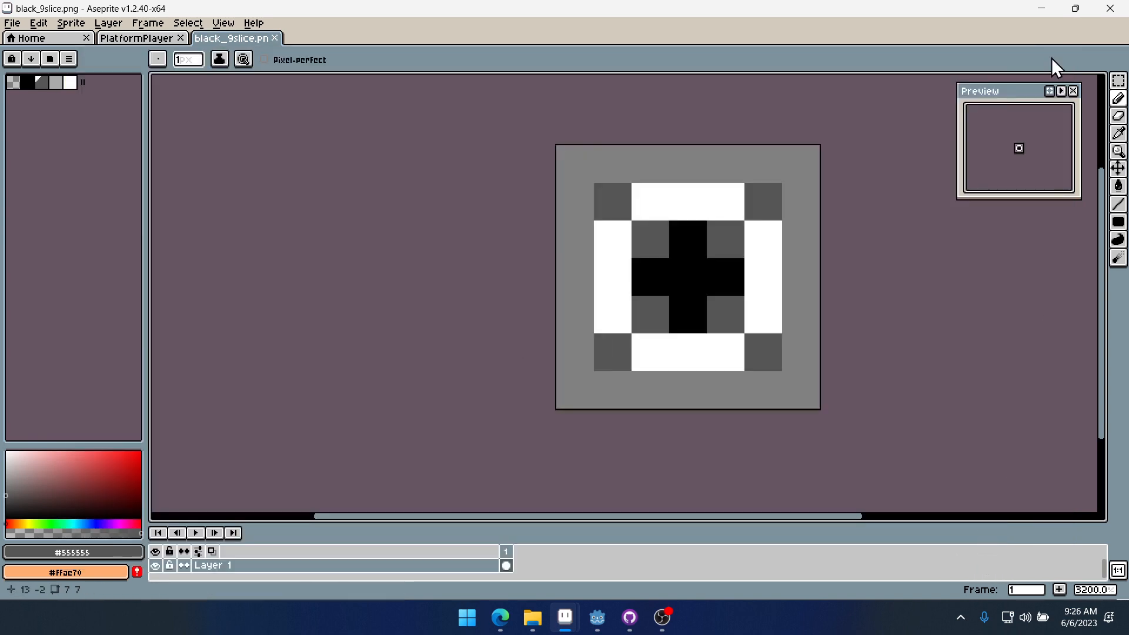
- Return to Godot and create a new Theme resource in the project root saved as default_theme.tres
left_click(1046, 9)
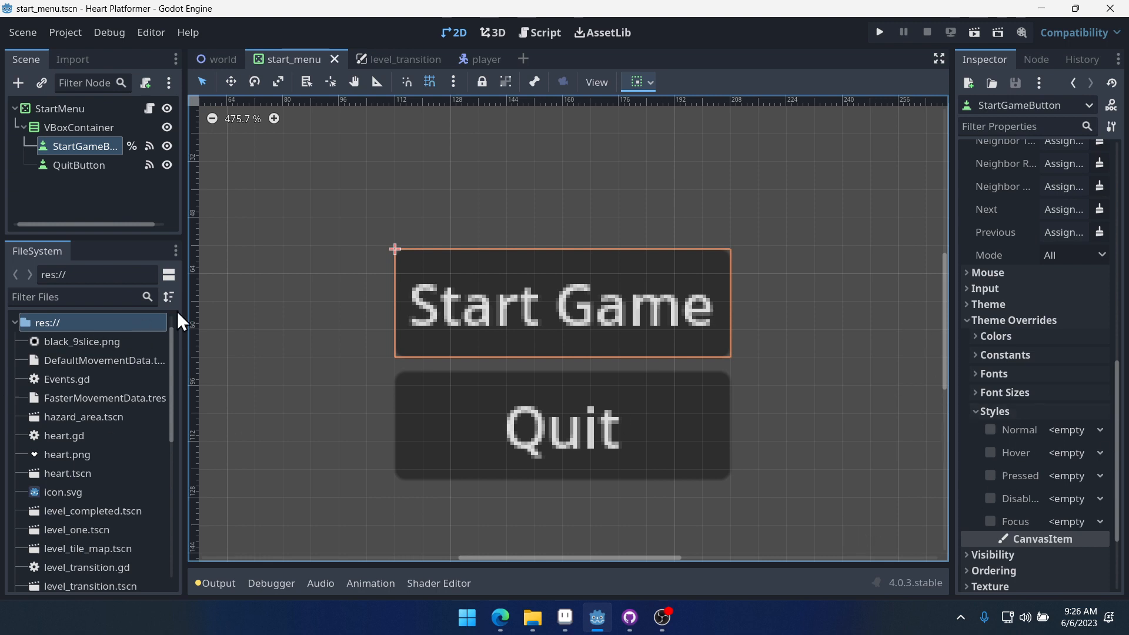
left_click(58, 107)
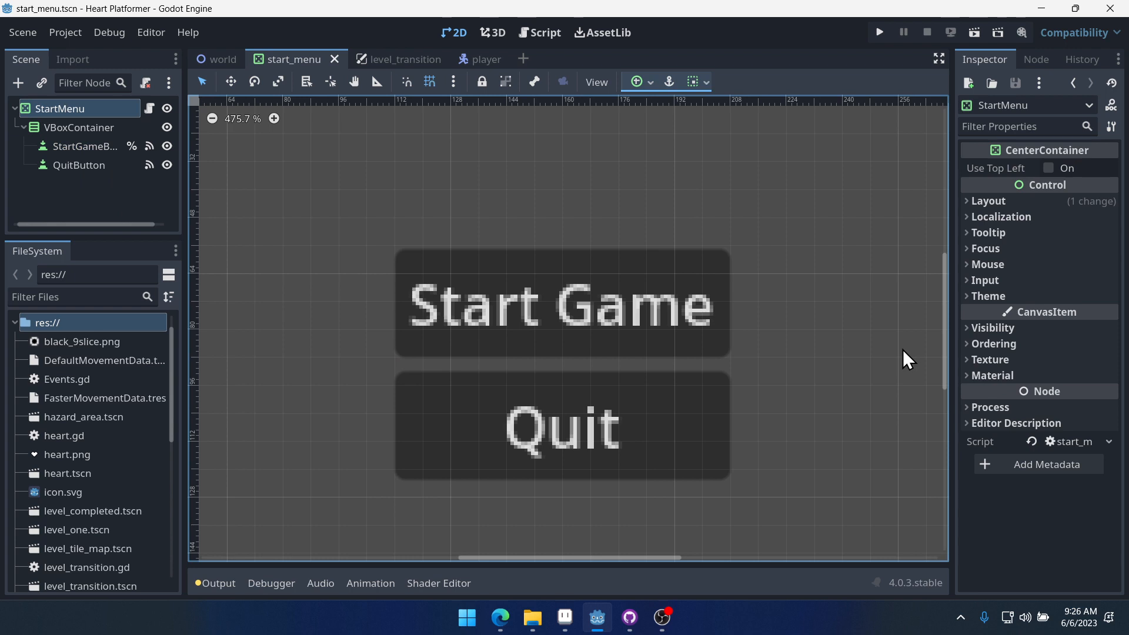
right_click(83, 435)
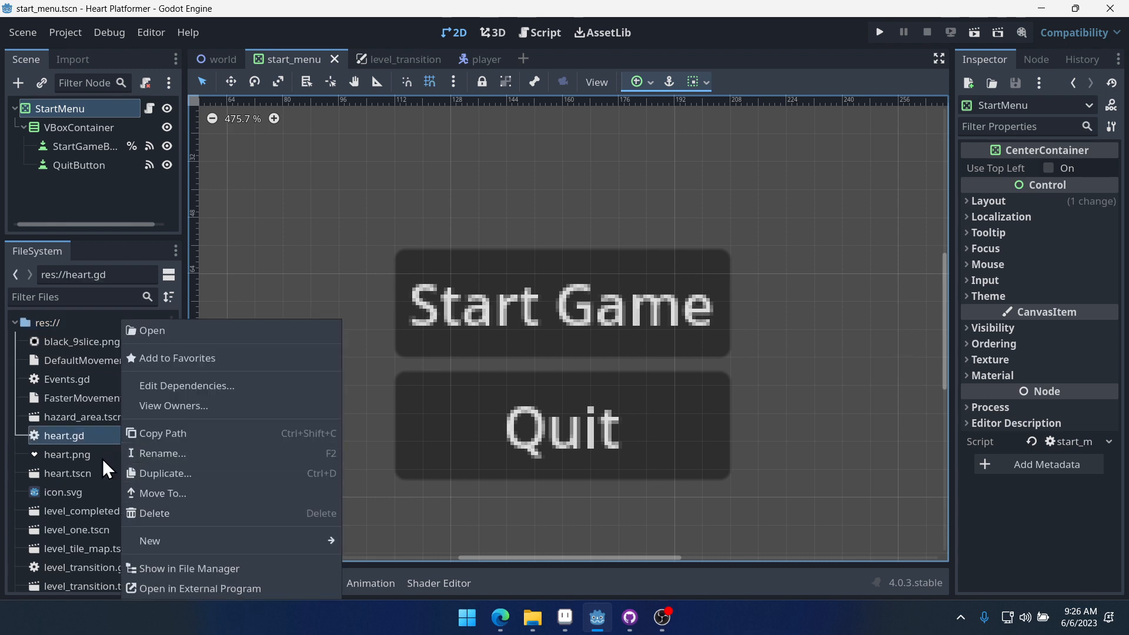
mouse_move(189, 547)
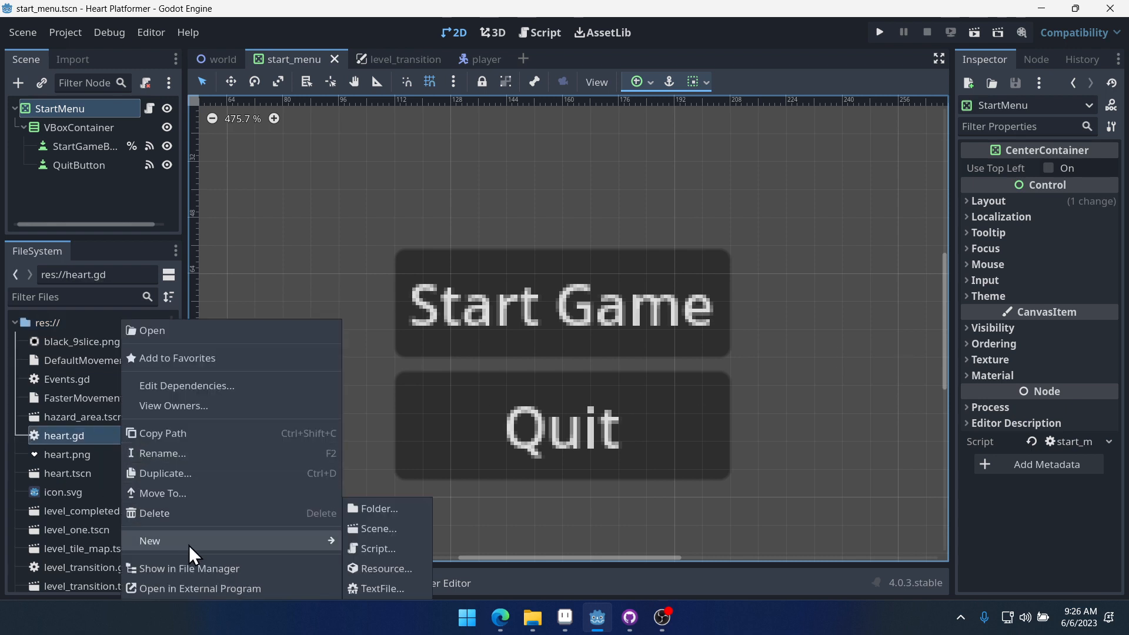
left_click(379, 574)
type("theme")
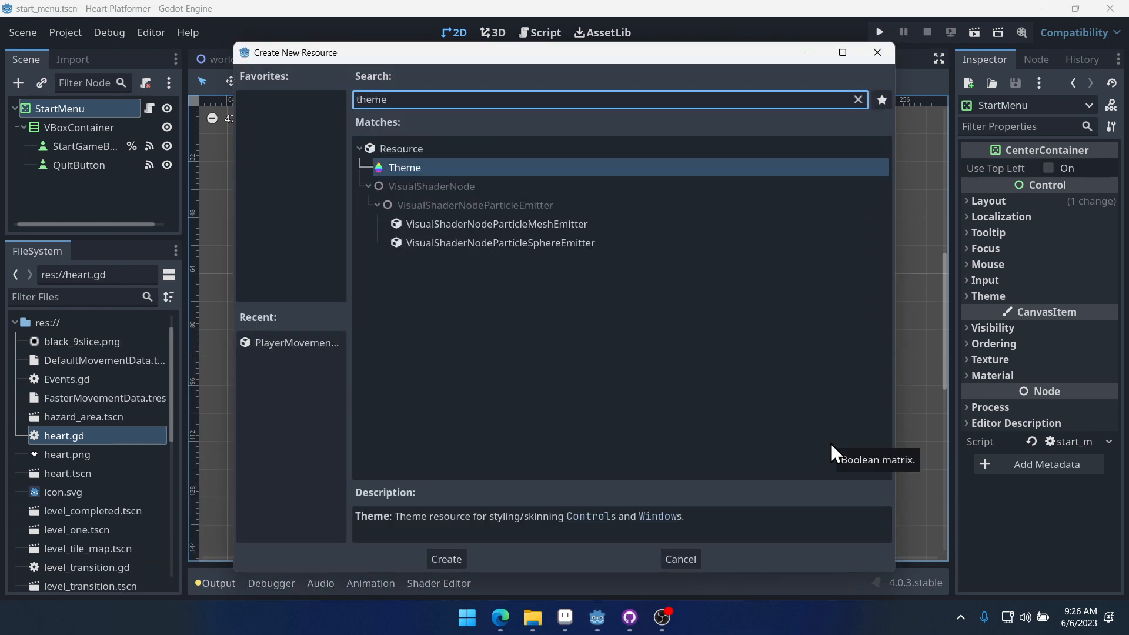
key("Return")
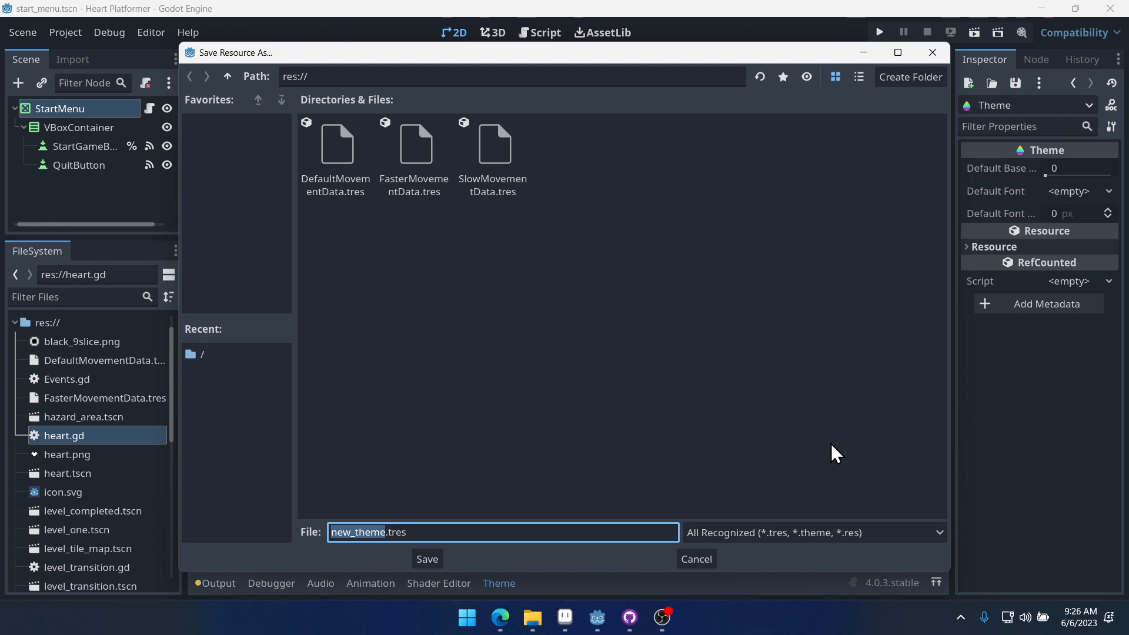
type("default_th")
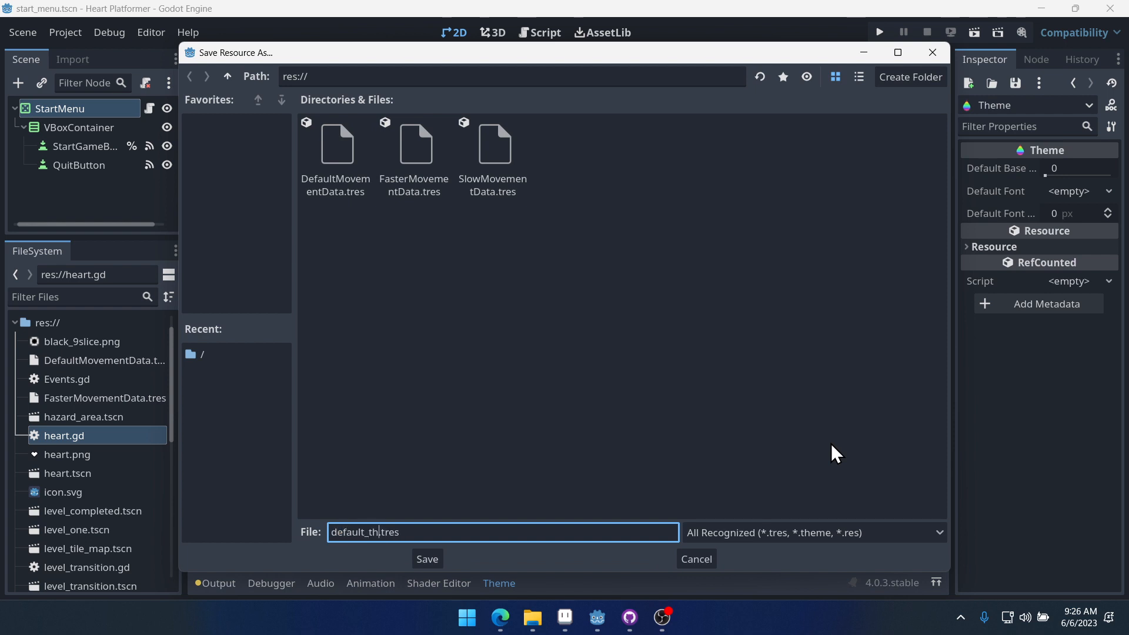
type("eme")
key("Return")
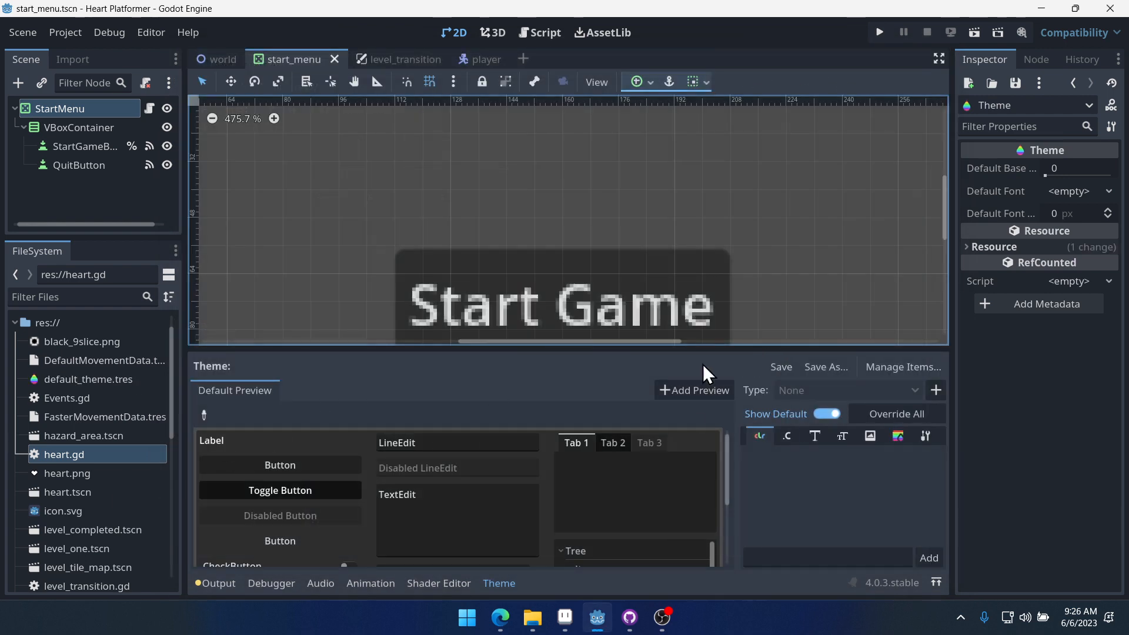
- Open default_theme.tres in the theme editor and add the Button item type to it
left_click_drag(632, 351, 646, 252)
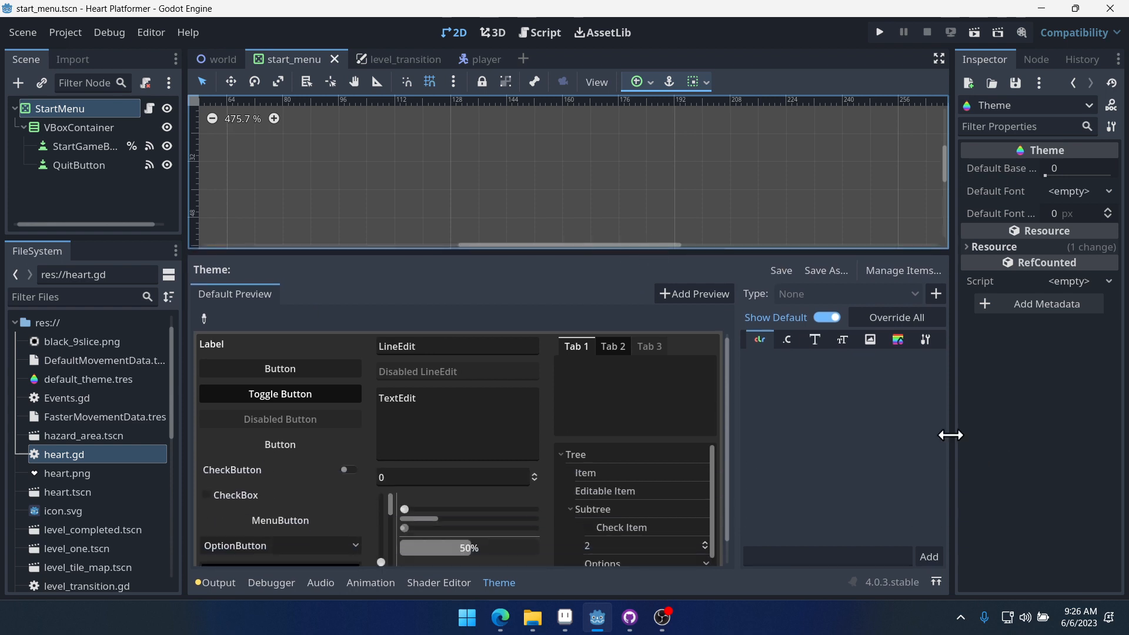
left_click_drag(951, 435, 1075, 444)
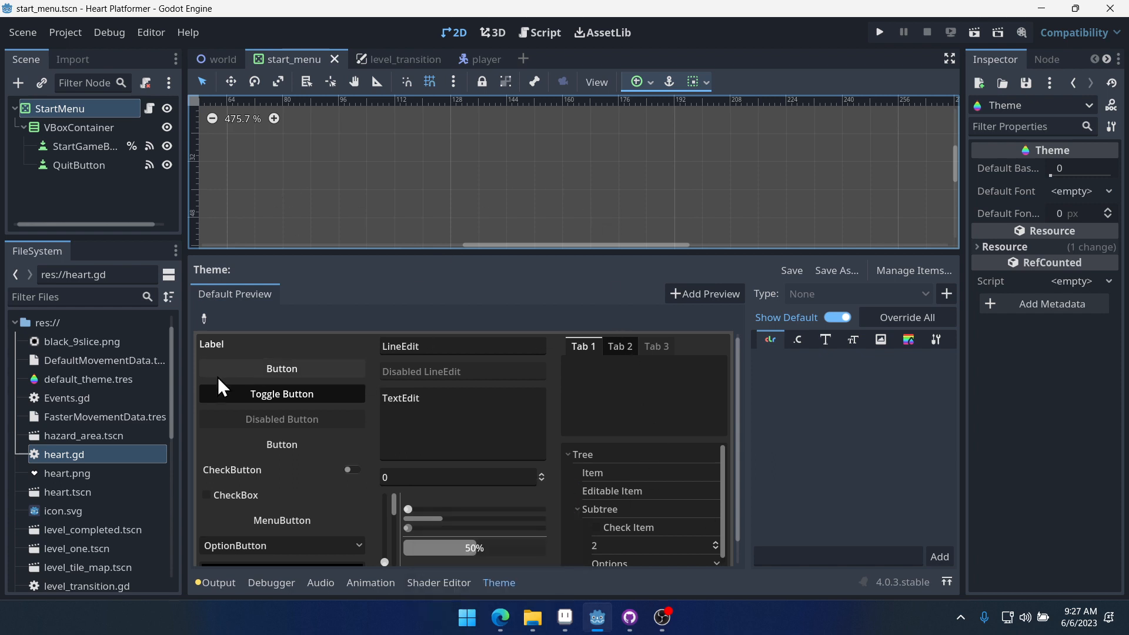
scroll(108, 447, "down", 2)
scroll(107, 446, "up", 2)
scroll(99, 419, "up", 1)
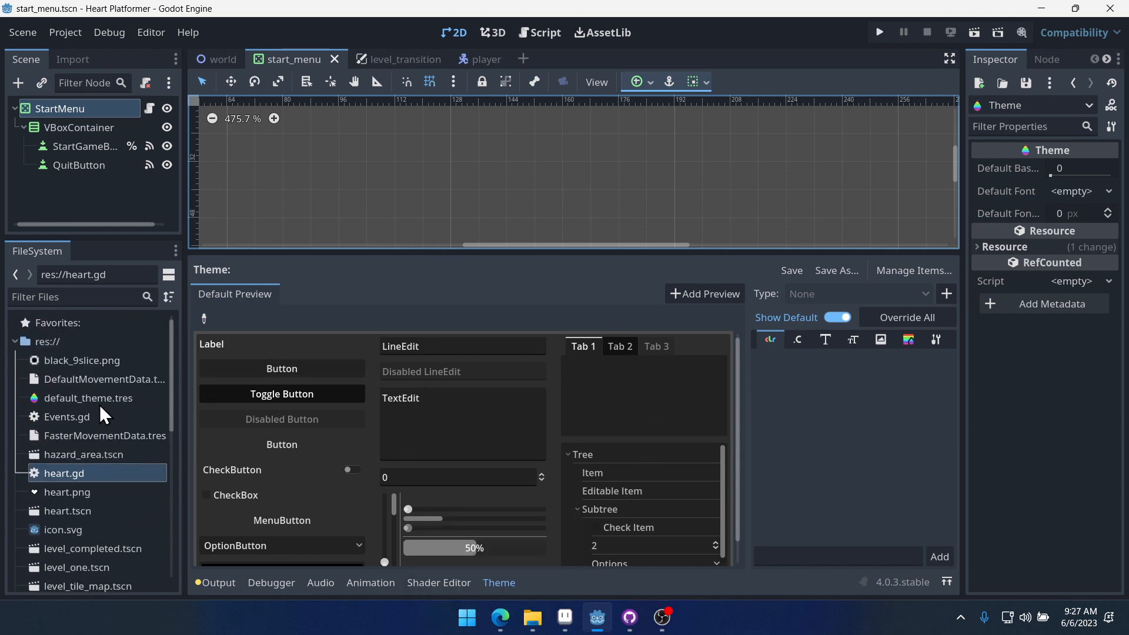
left_click(98, 400)
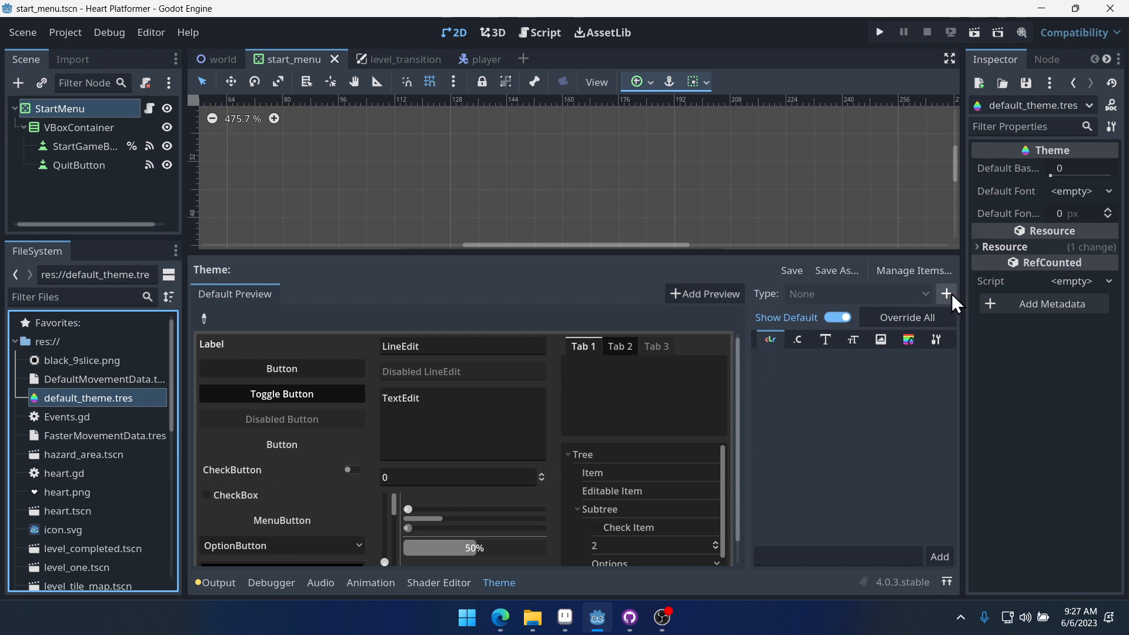
left_click(829, 297)
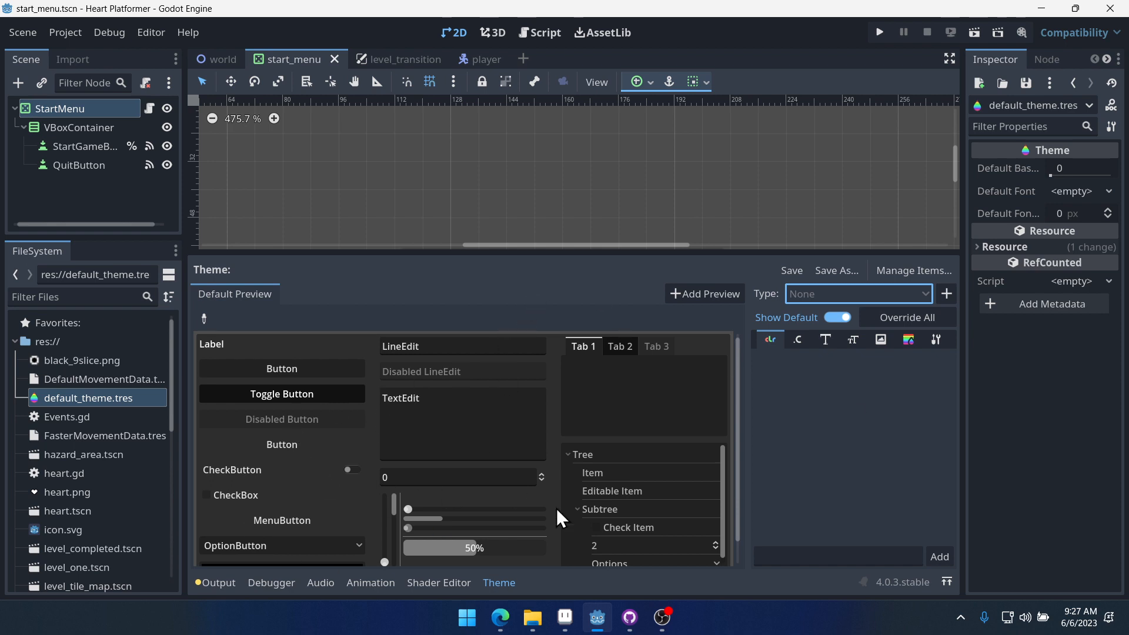
scroll(561, 518, "down", 1)
scroll(526, 474, "up", 1)
left_click(946, 293)
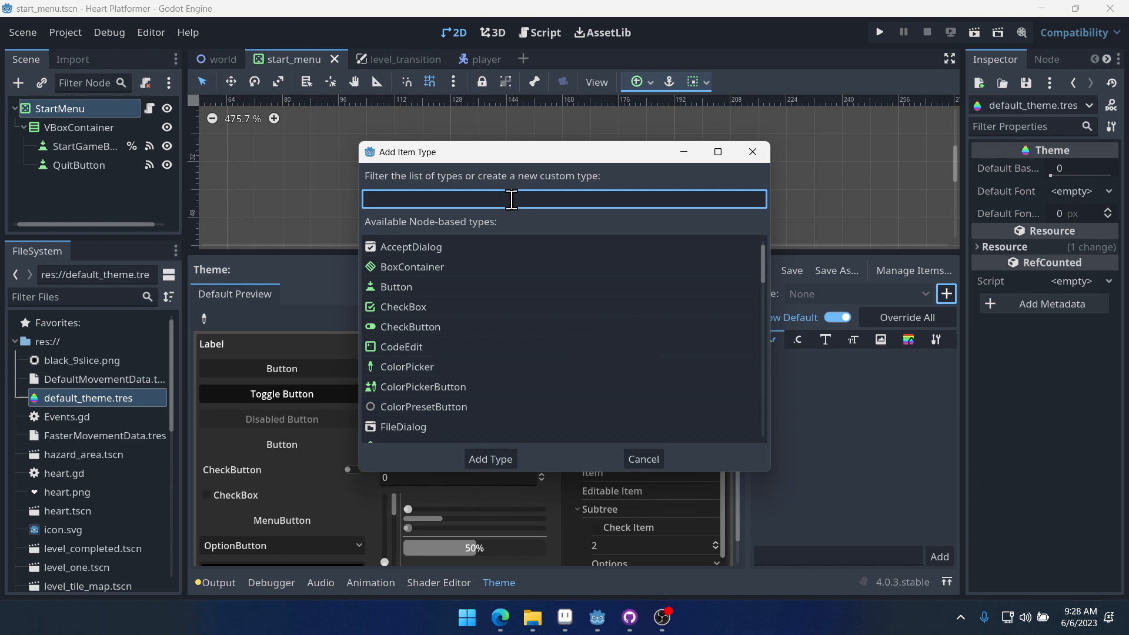
type("but")
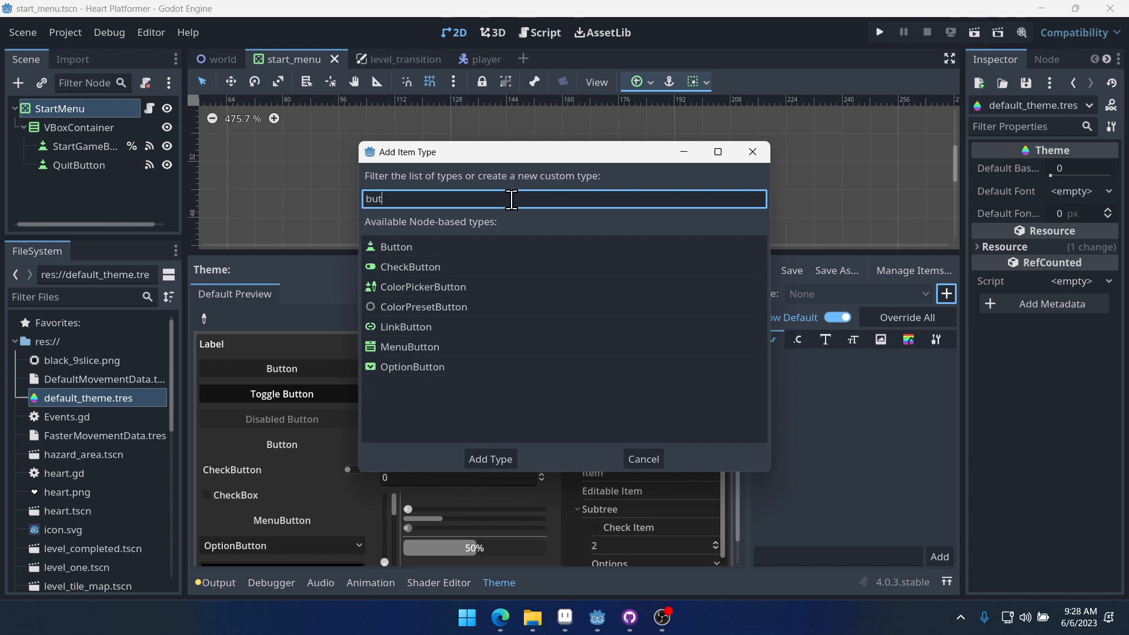
double_click(435, 246)
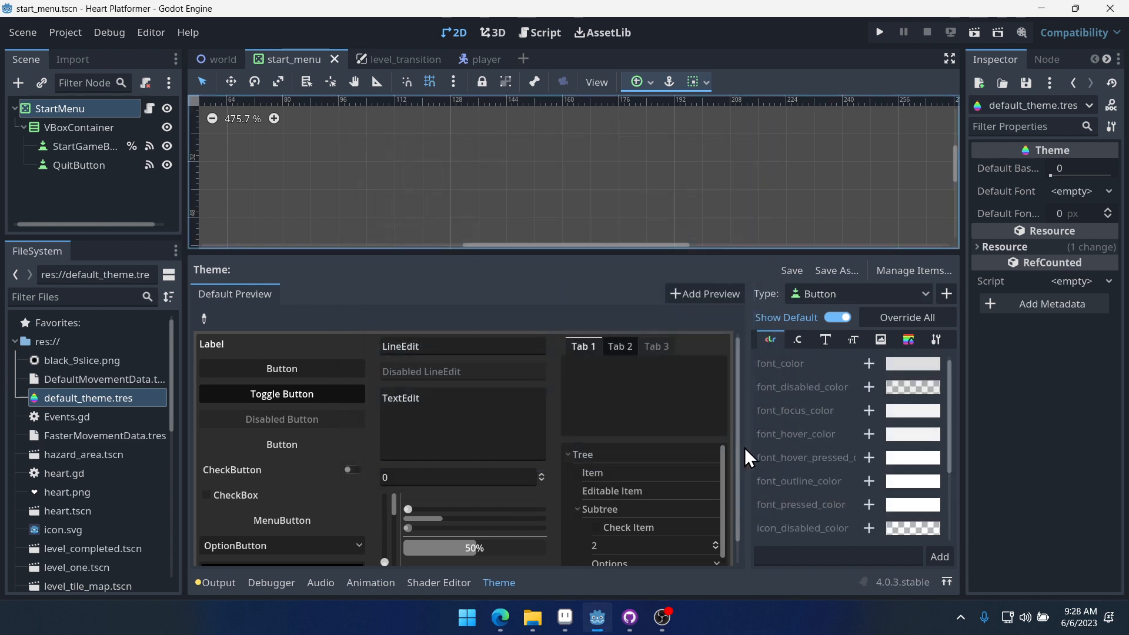
- Browse the Button type's colour, constant, font, font size, icon, style and type categories
left_click_drag(748, 452, 640, 459)
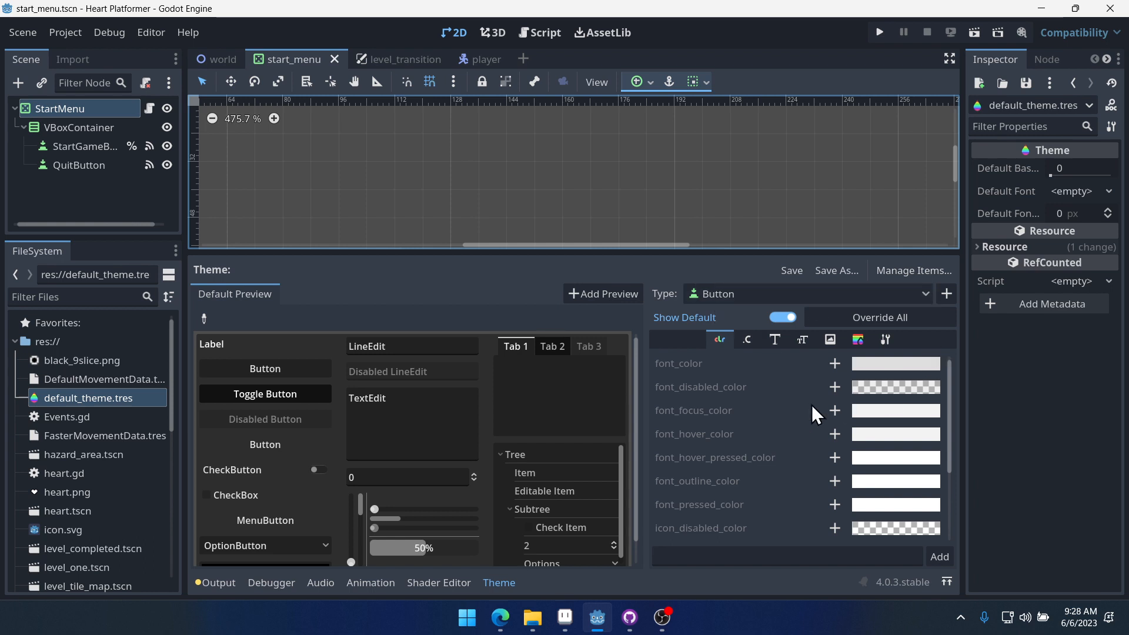
left_click(749, 341)
left_click(775, 341)
left_click(804, 341)
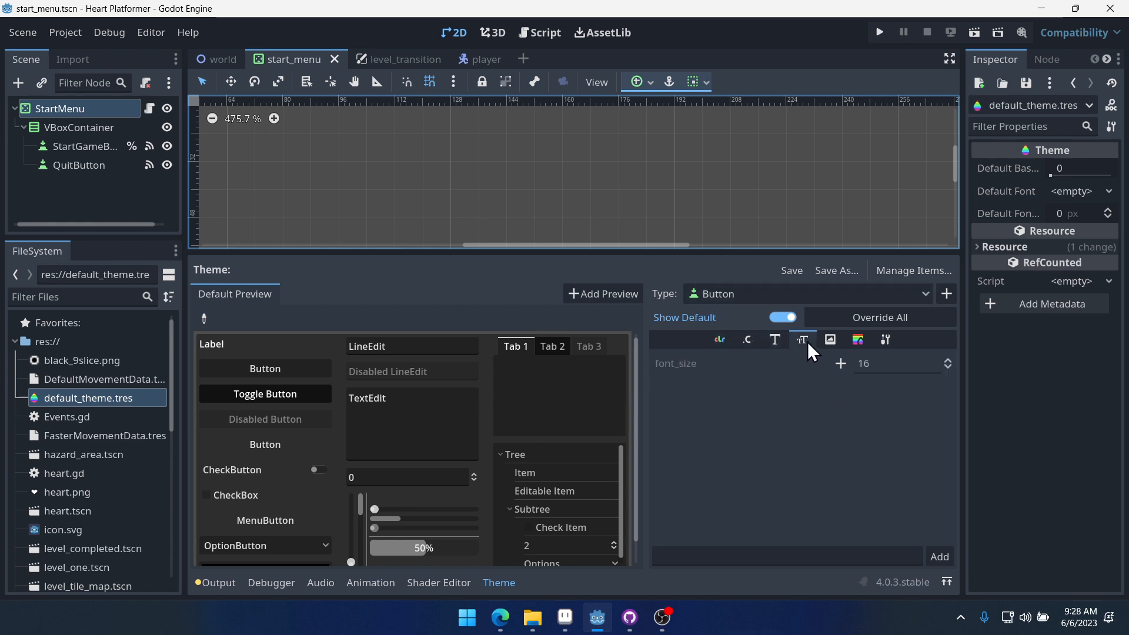
left_click(829, 341)
left_click(858, 340)
left_click(886, 340)
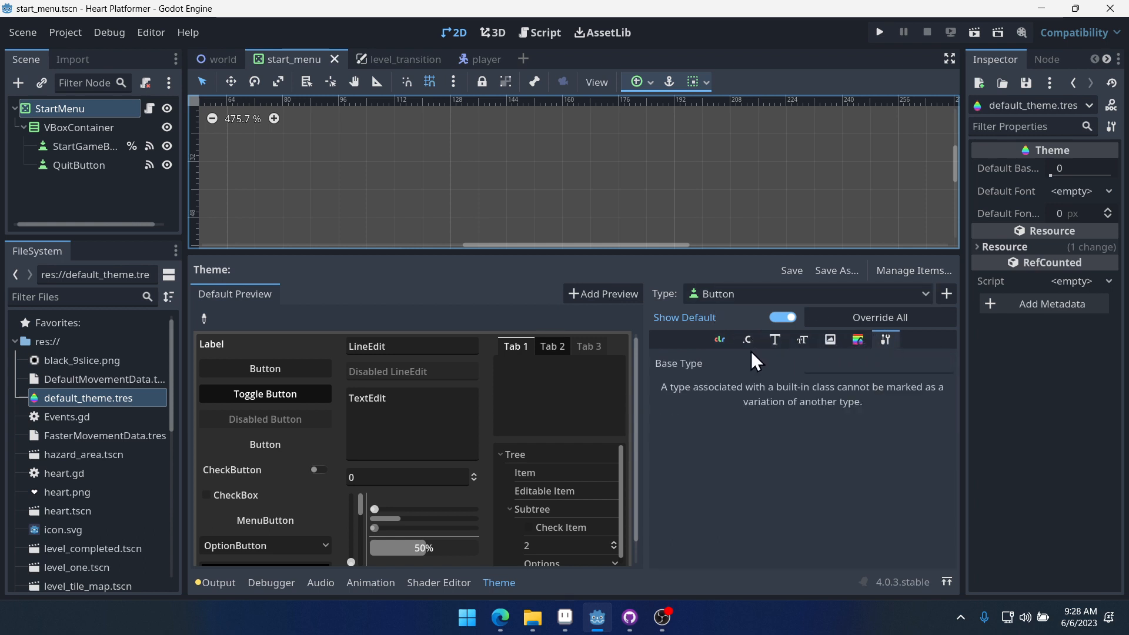
left_click(719, 341)
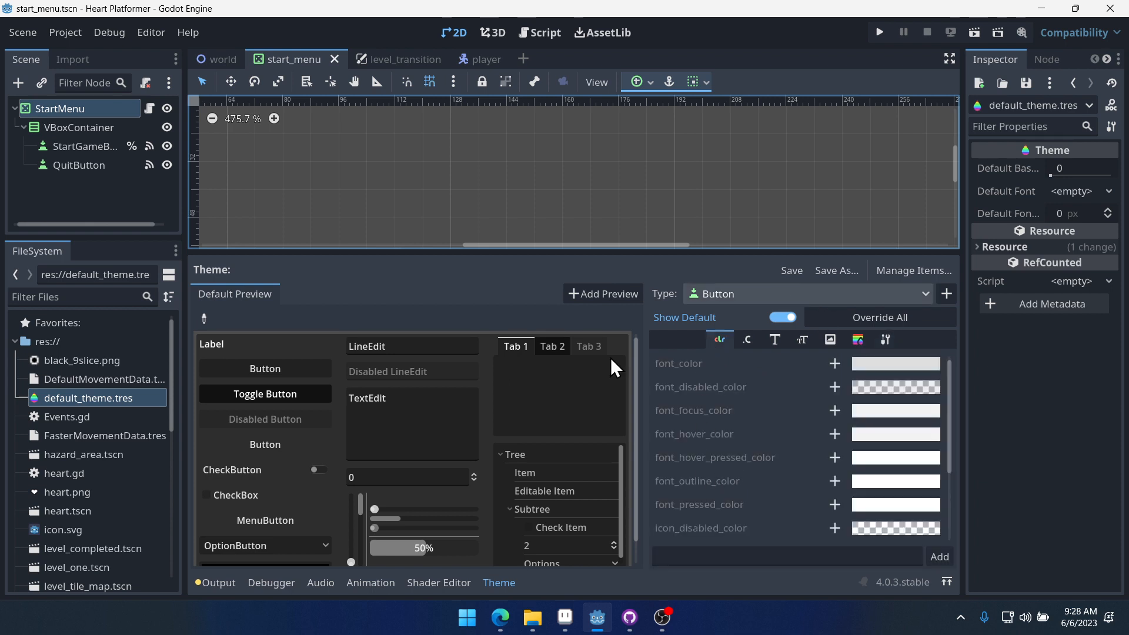
- Override the Button font_color and set it to black
left_click(835, 363)
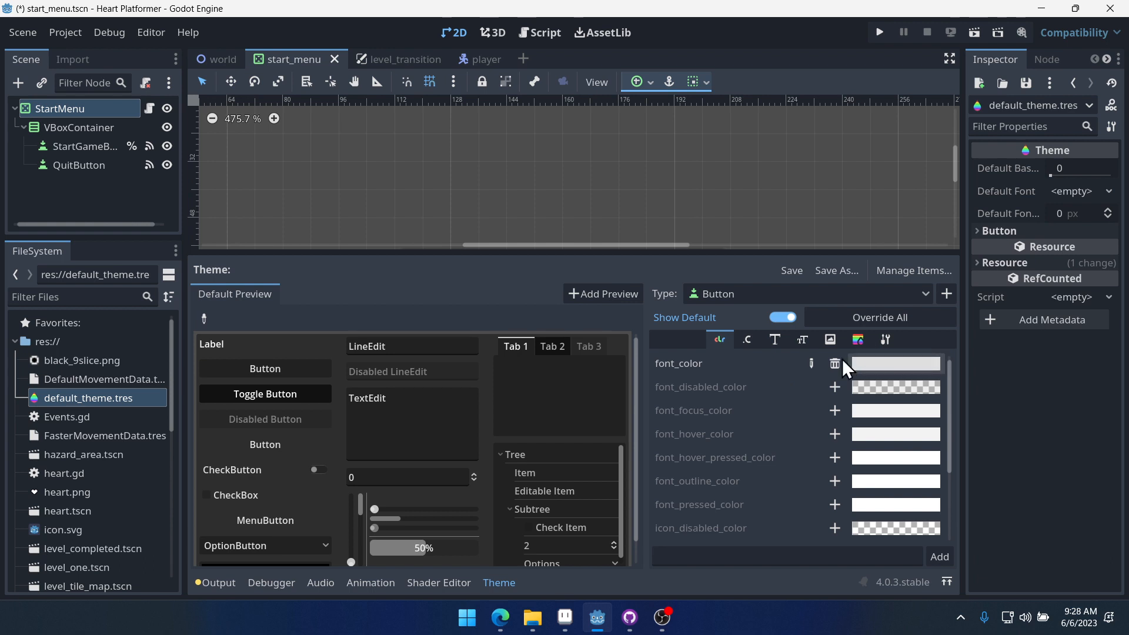
left_click(884, 365)
left_click_drag(1057, 26, 1058, 6)
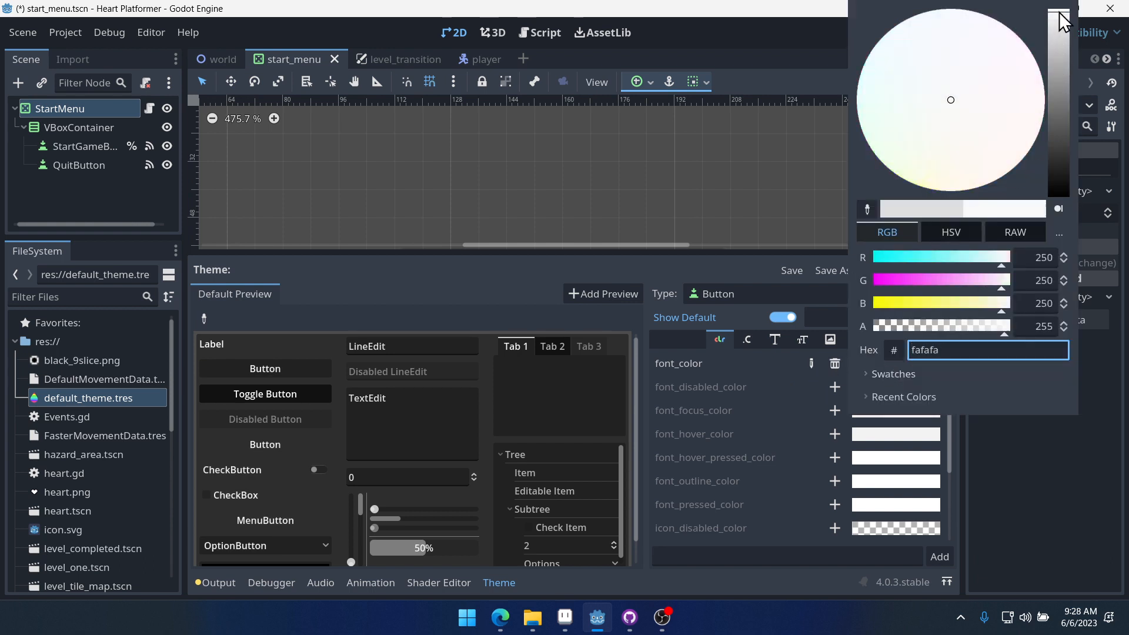
left_click(1060, 481)
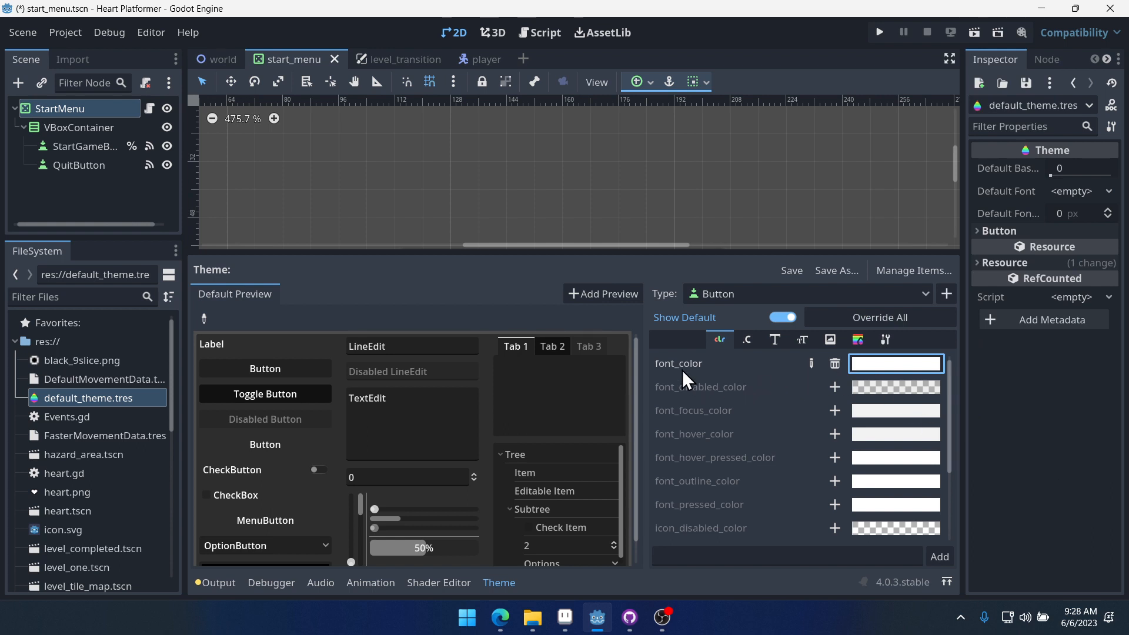
left_click(868, 366)
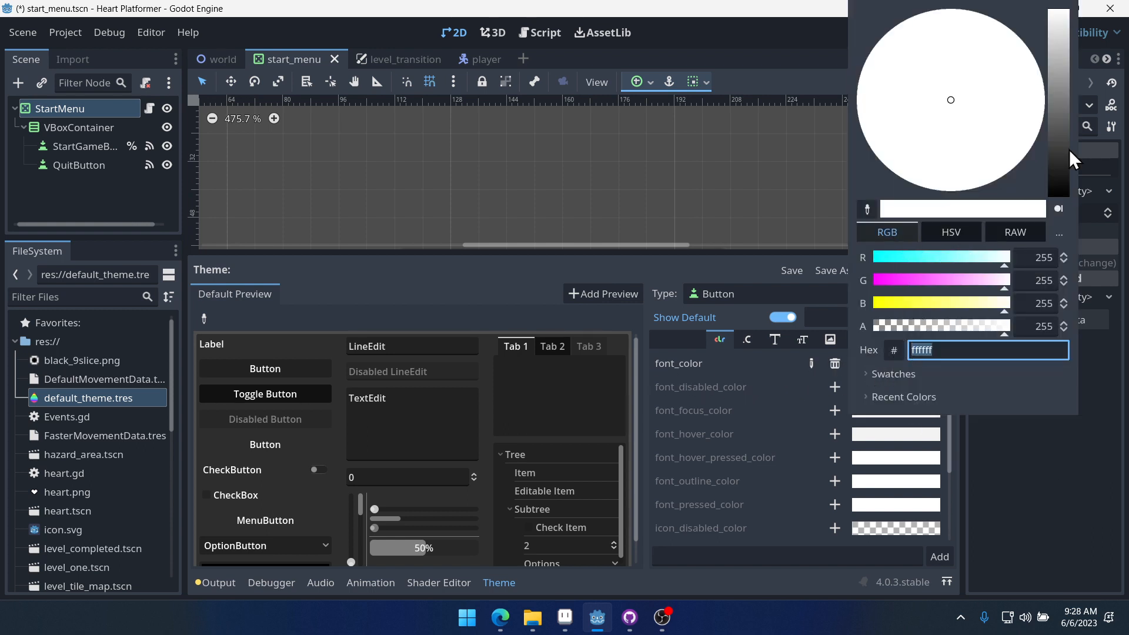
left_click_drag(1061, 167, 1099, 393)
left_click(1068, 495)
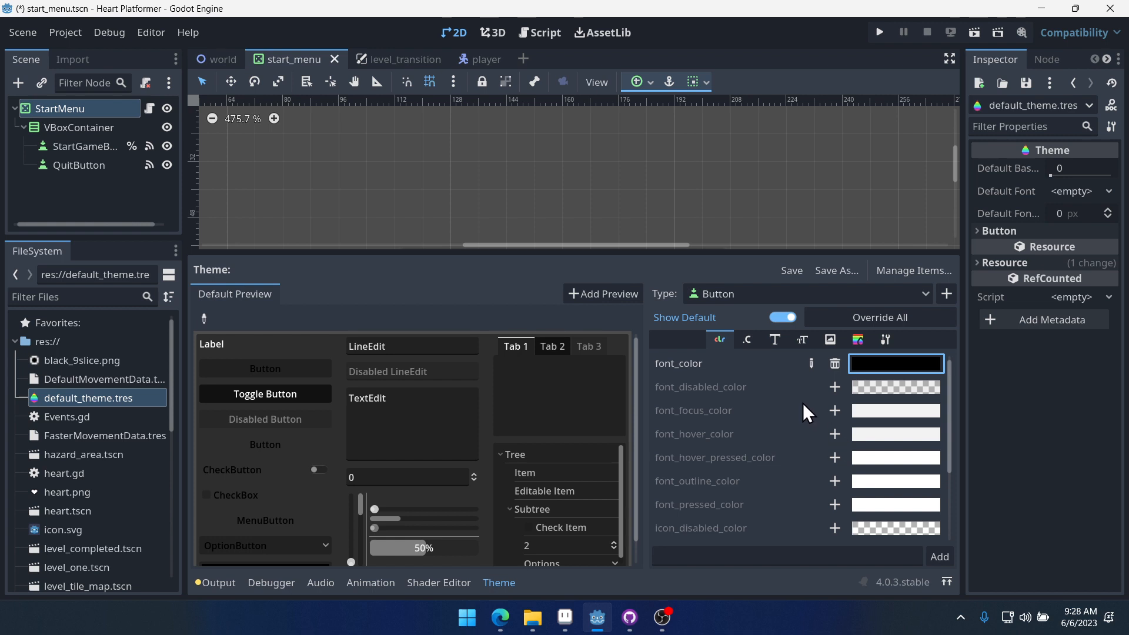
- Override the Button font_focus_color and font_hover_color, setting both to white (ffffff)
left_click(836, 411)
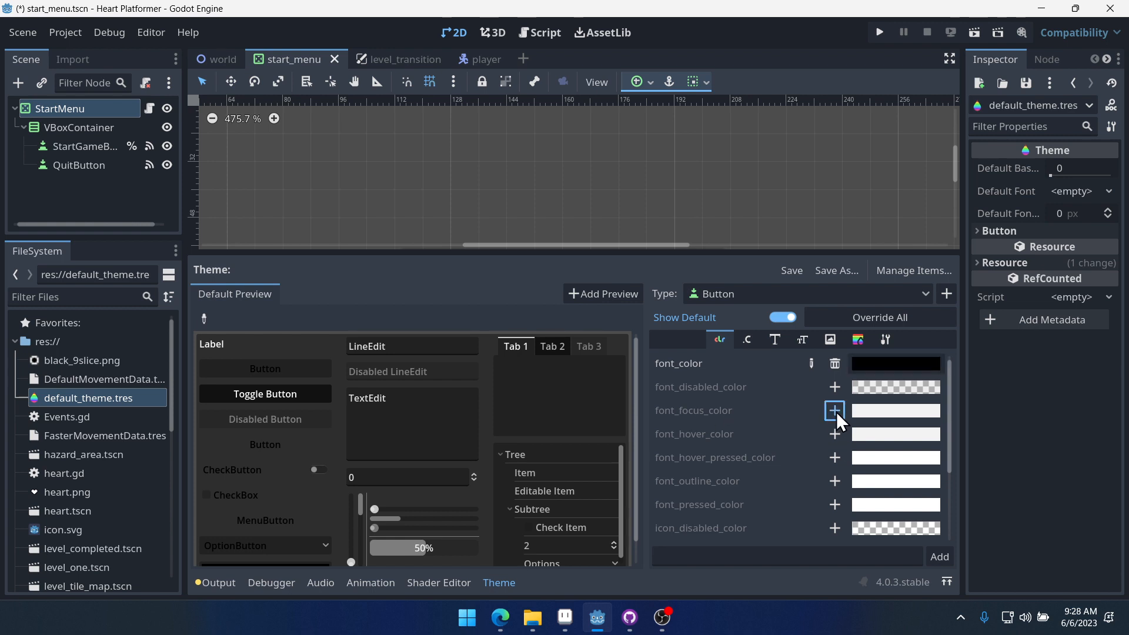
left_click(899, 412)
left_click(1058, 20)
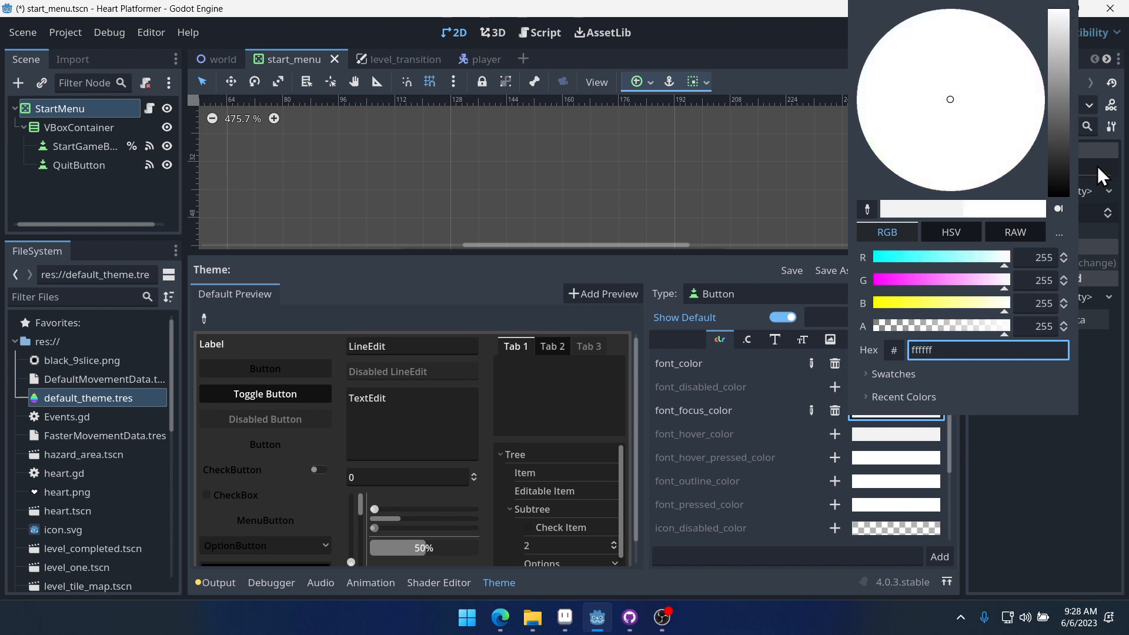
left_click(1097, 166)
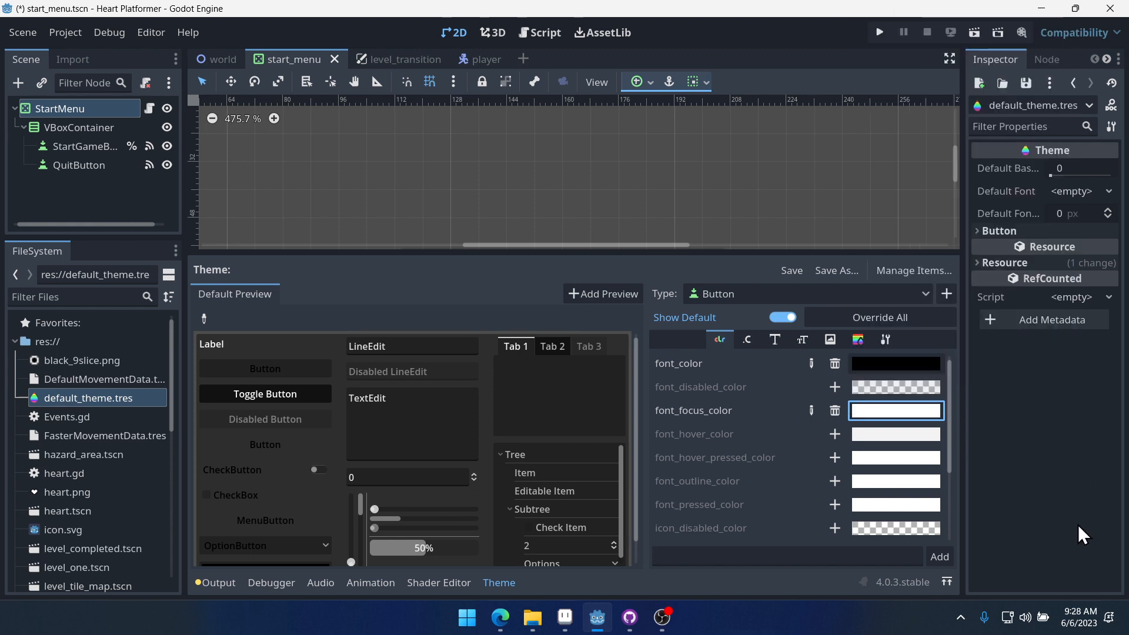
left_click(836, 434)
left_click(891, 435)
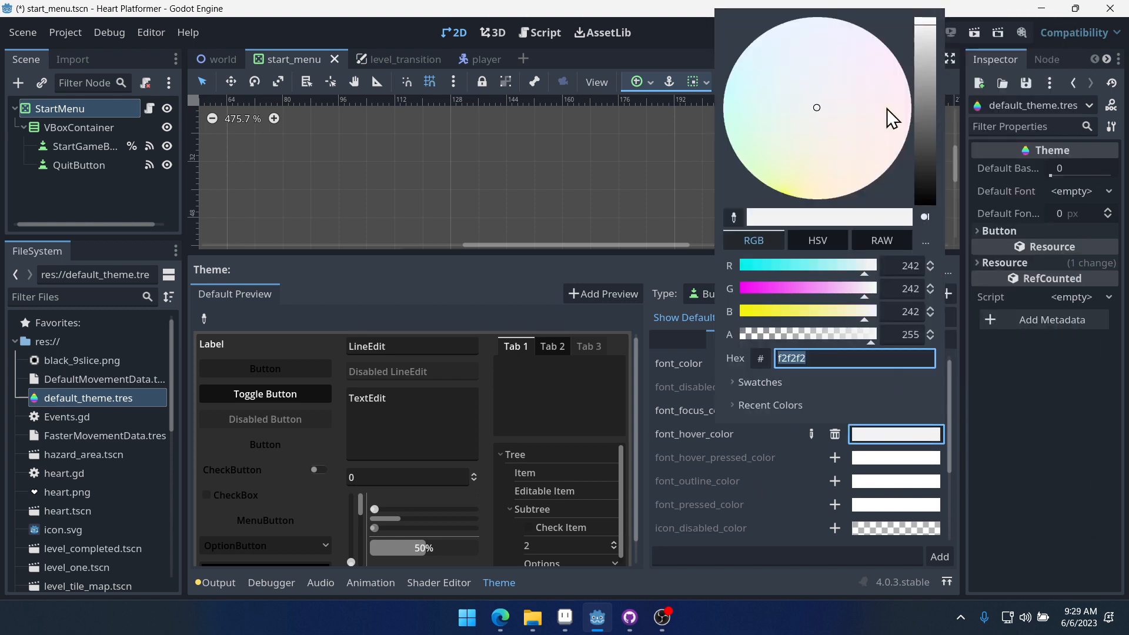
left_click(925, 29)
left_click(1086, 534)
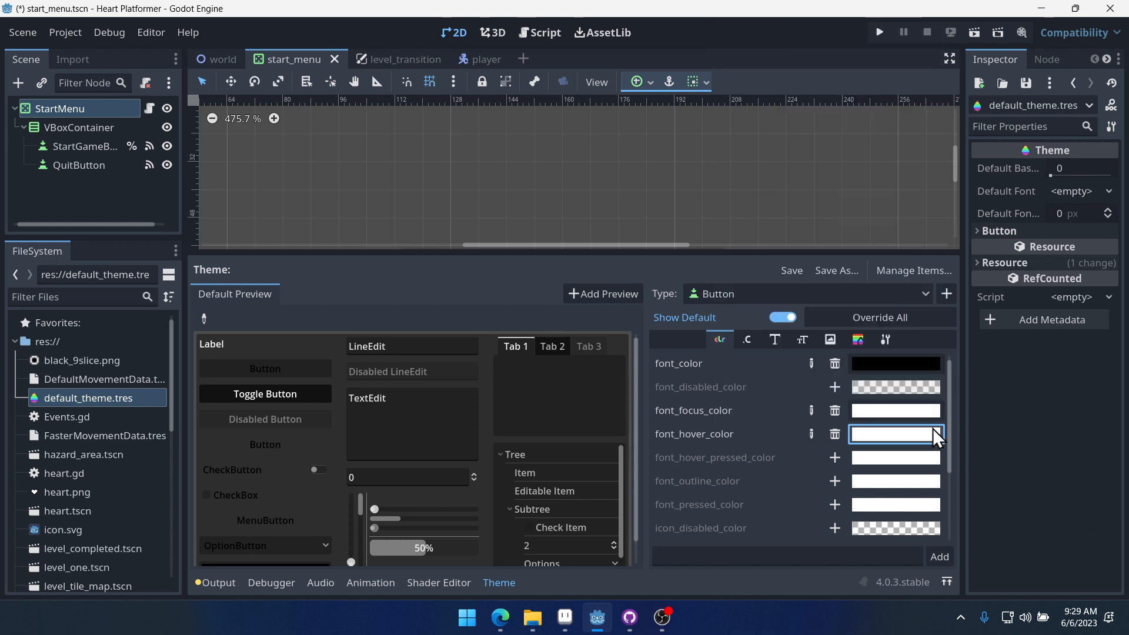
- Override the Button font_pressed_color with black (000000) and save the theme
left_click(839, 507)
left_click(873, 503)
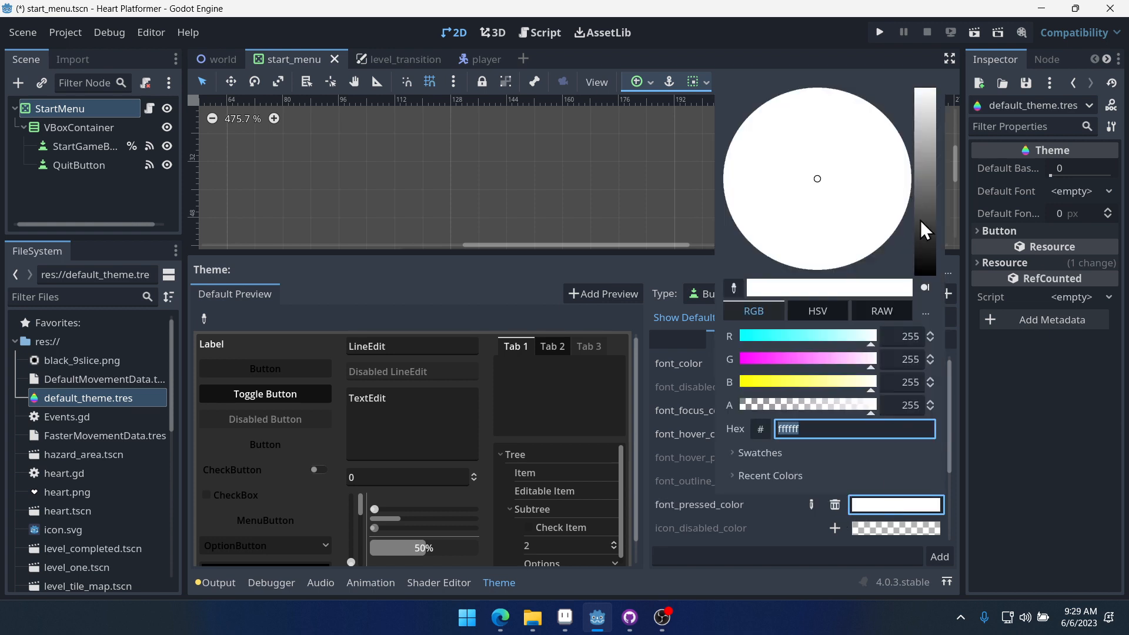
left_click_drag(921, 221, 929, 284)
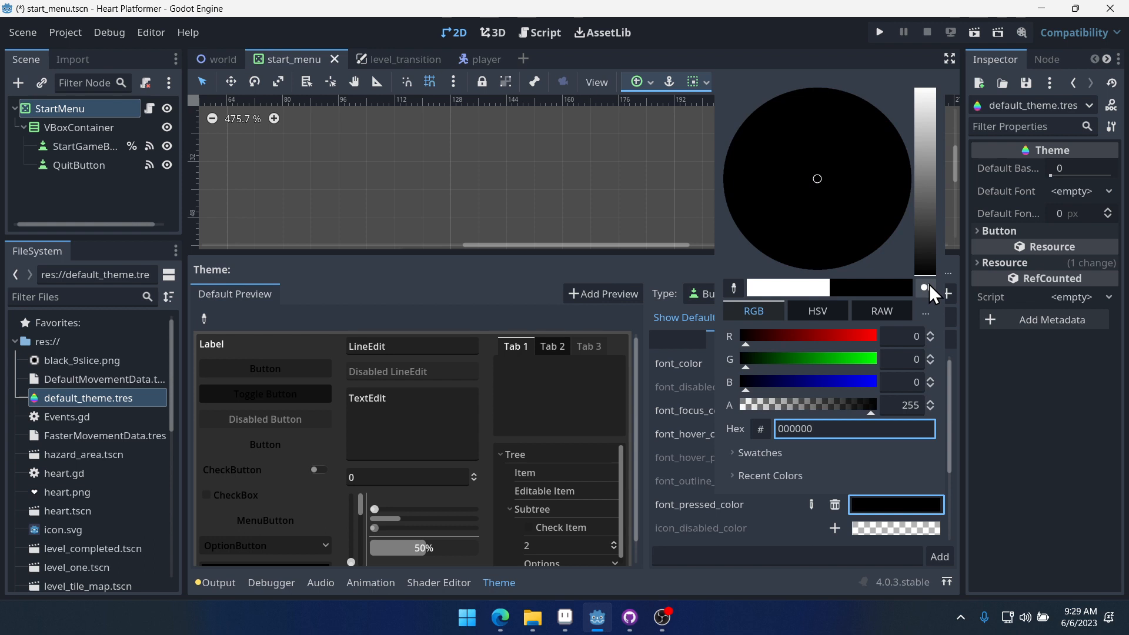
left_click(1047, 421)
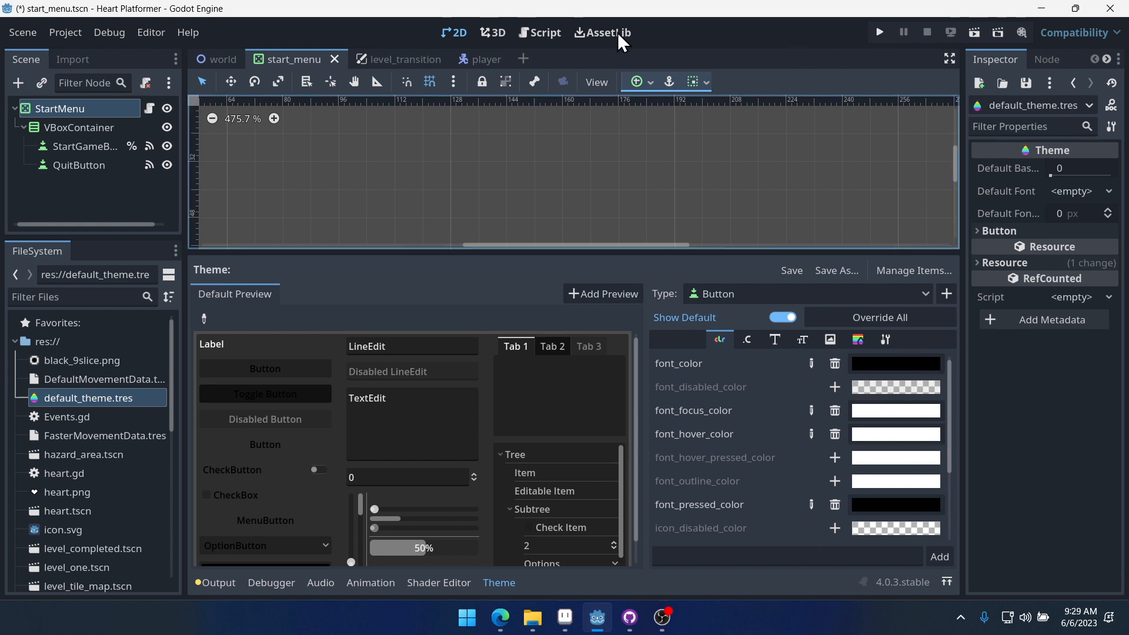
key("ctrl+s")
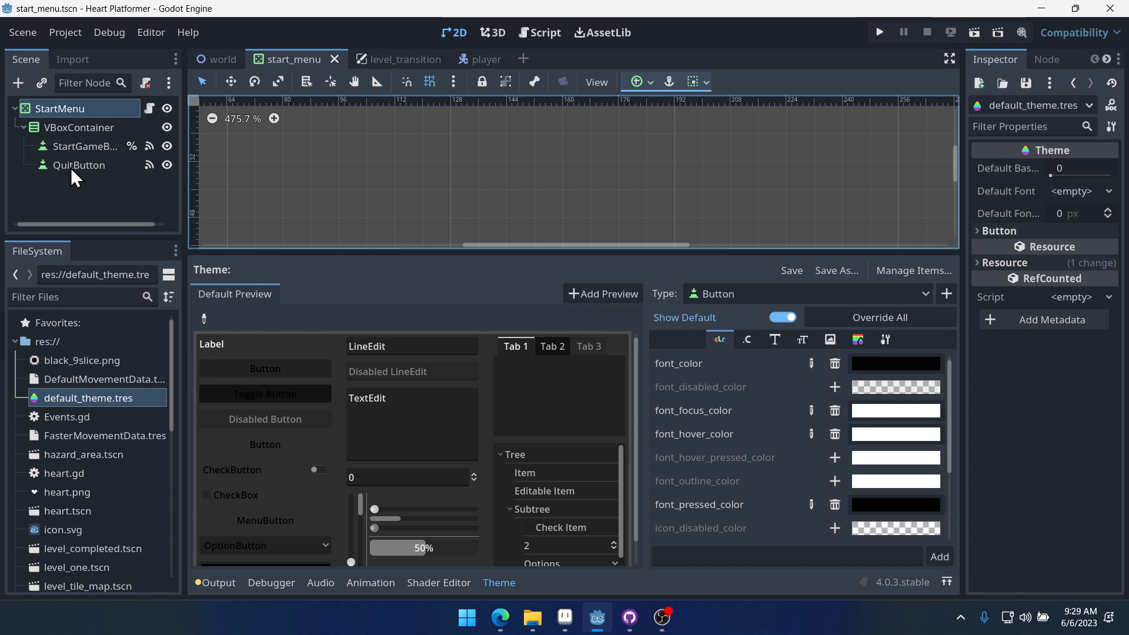
left_click(76, 108)
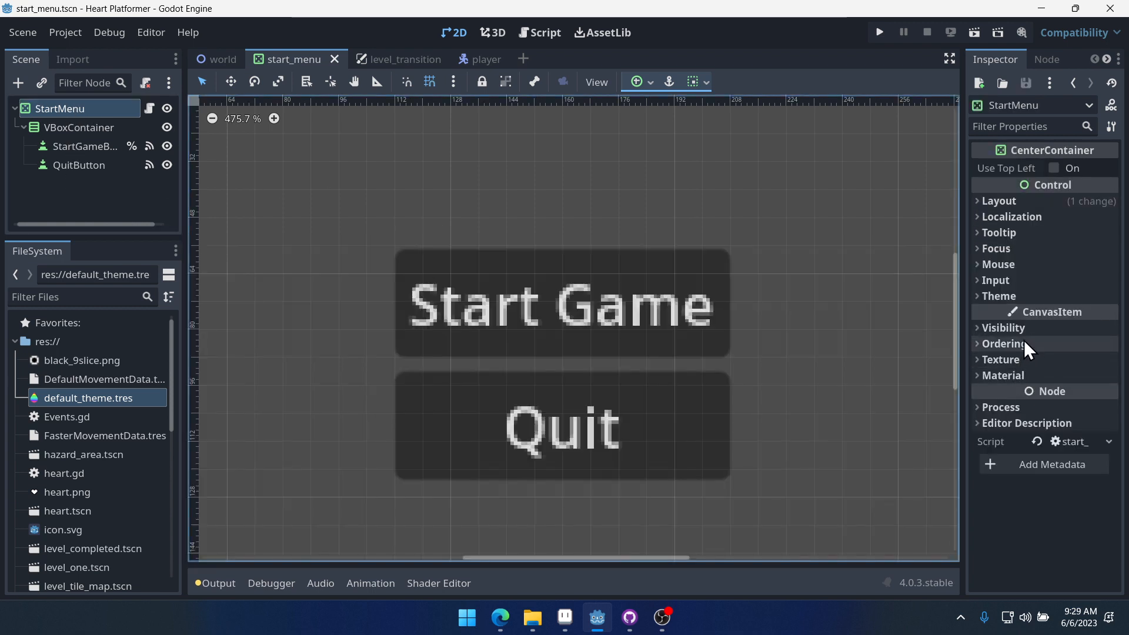
- Set default_theme.tres as the project's custom GUI theme in Project Settings and save and restart the editor
left_click(1020, 301)
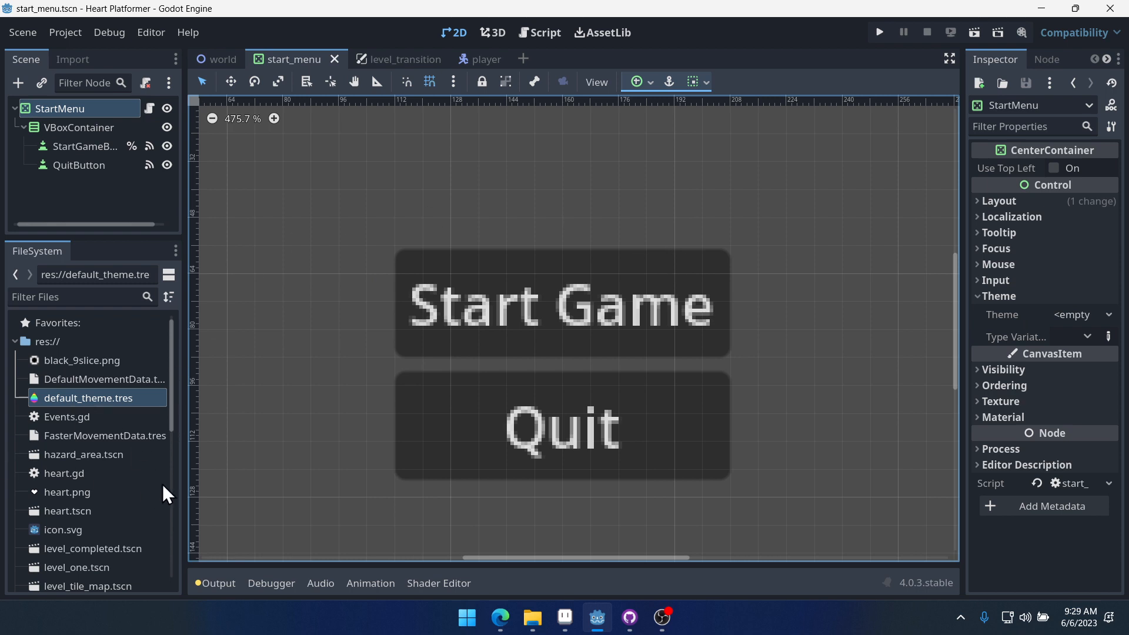
left_click(65, 34)
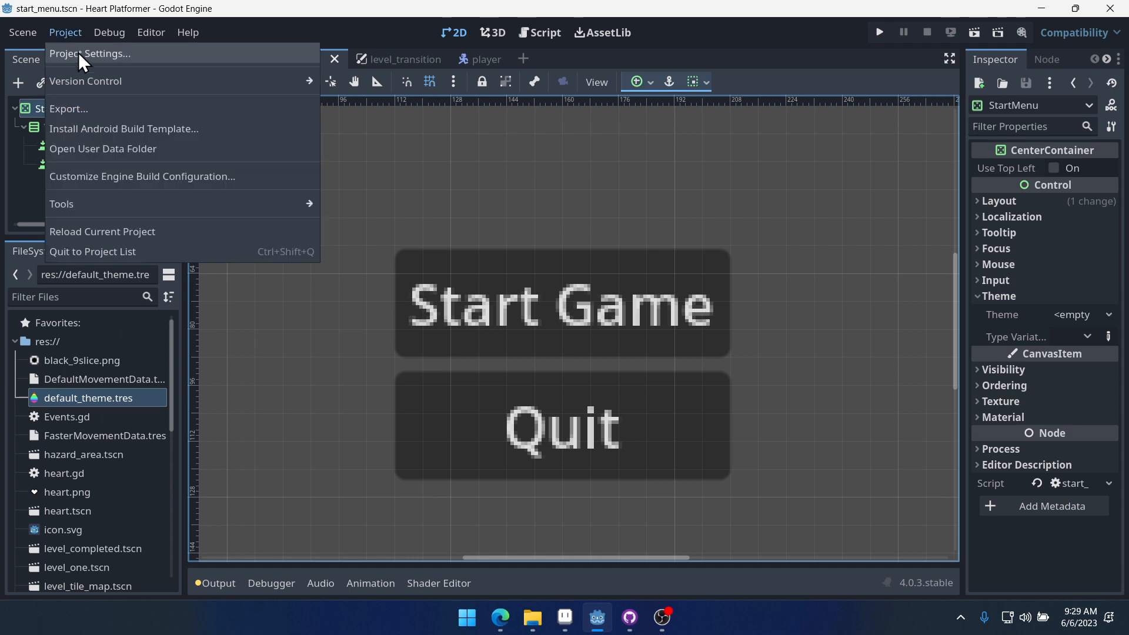
left_click(78, 52)
left_click(365, 108)
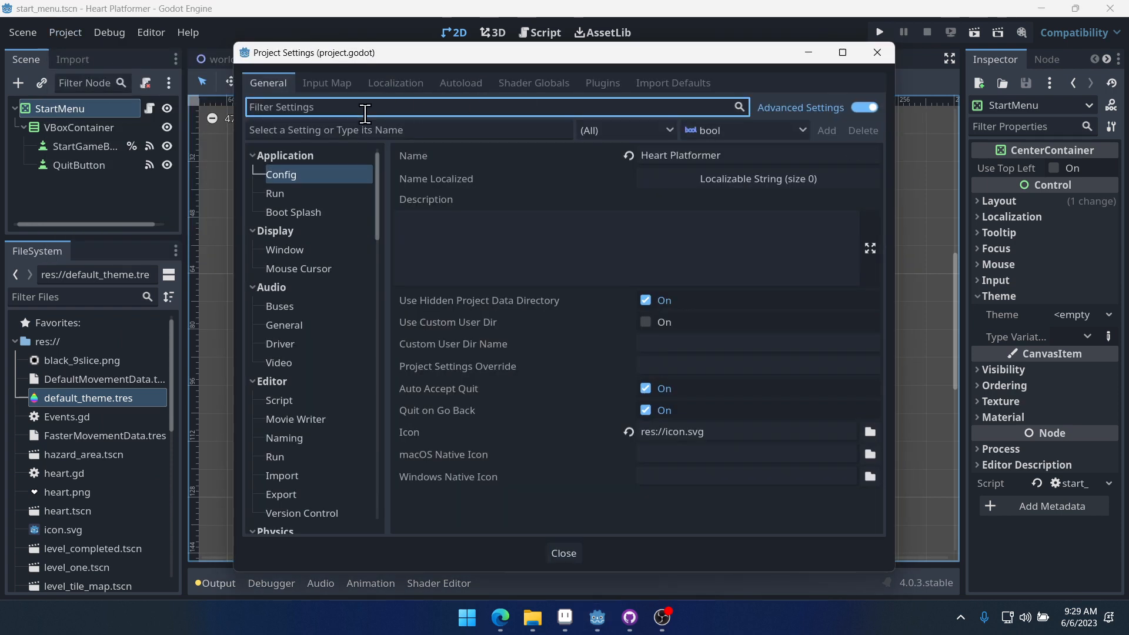
type("theme")
left_click(294, 196)
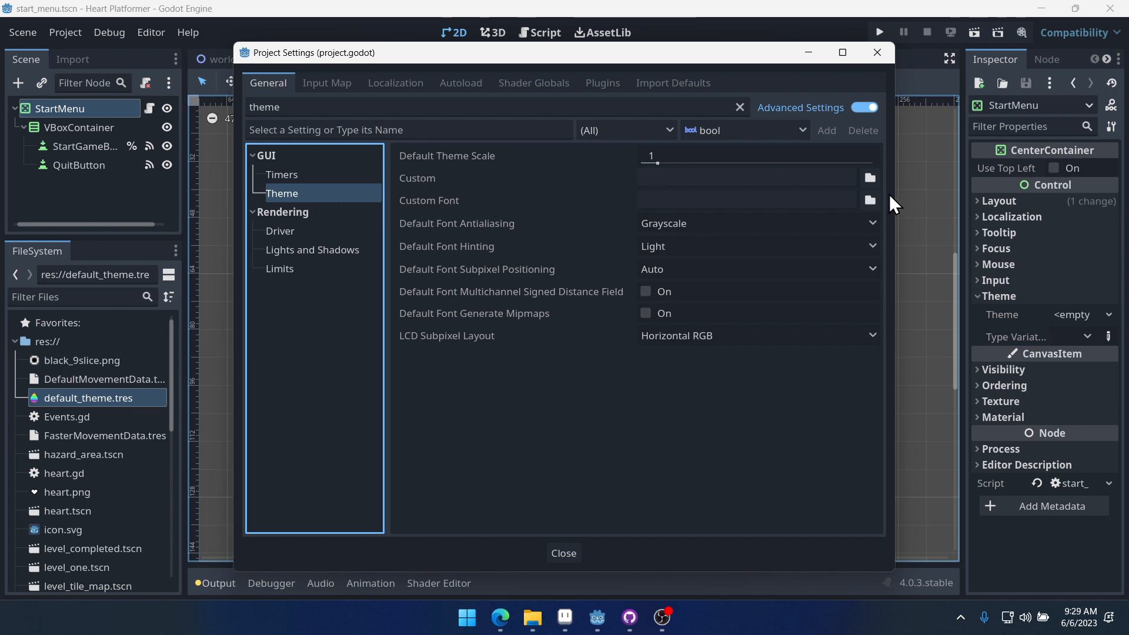
left_click(870, 177)
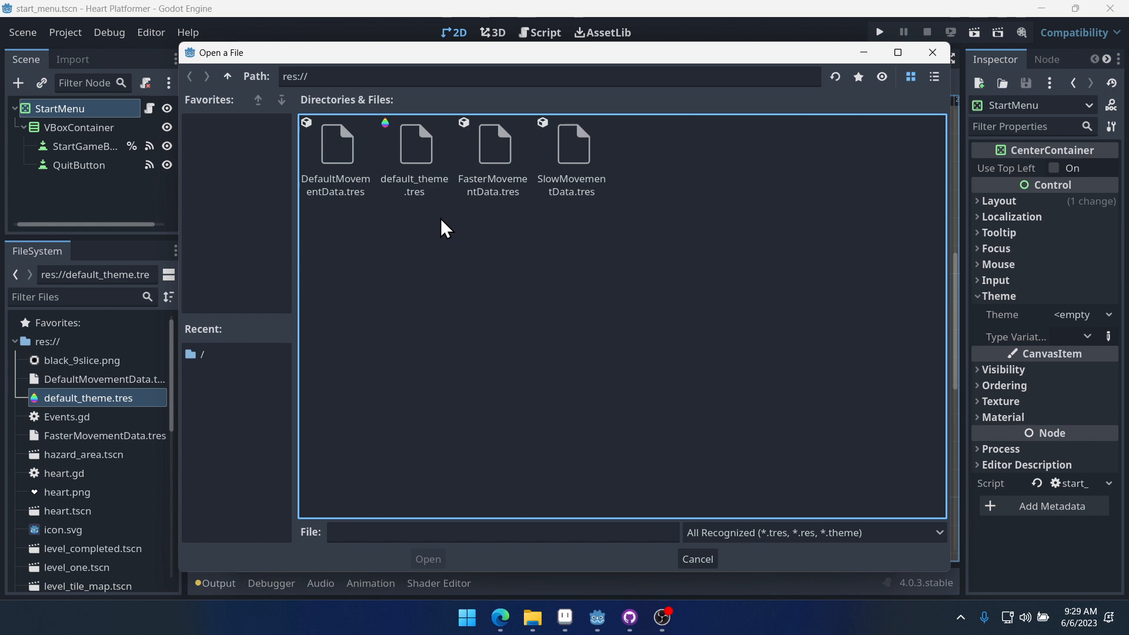
double_click(415, 144)
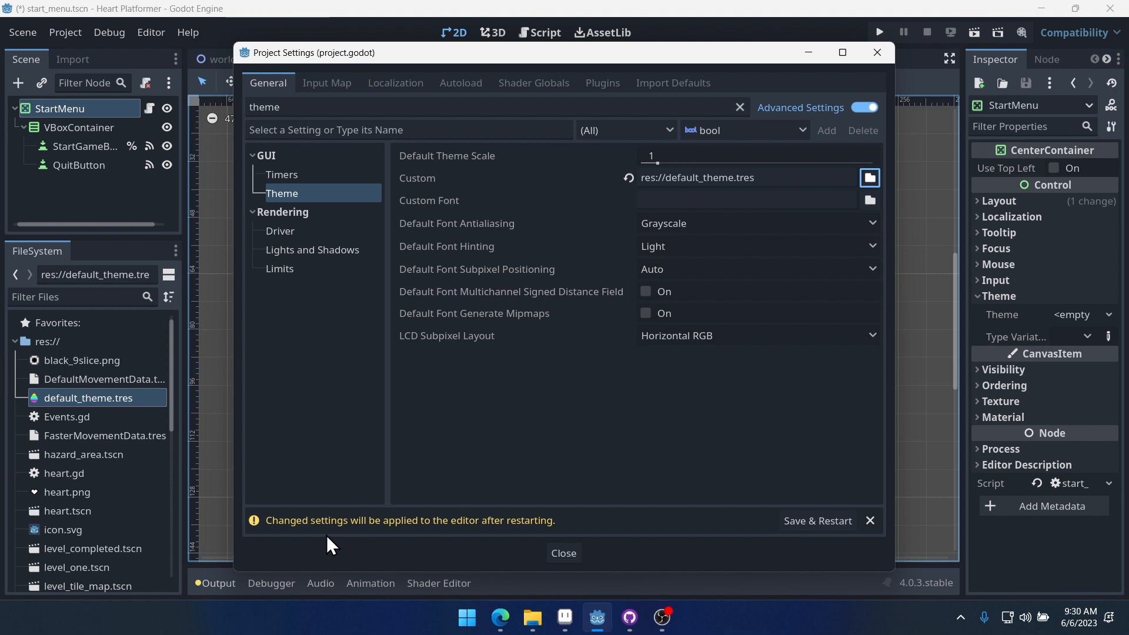
left_click(818, 522)
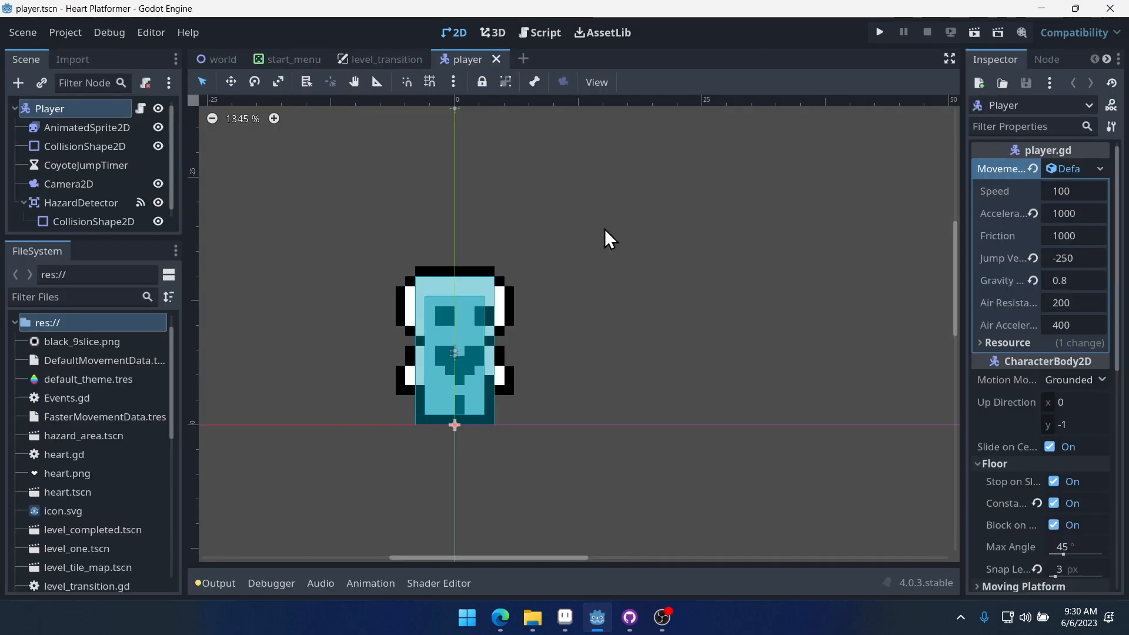
- Run the project and test the start menu buttons' focus styles with the arrow keys, starting the game
left_click(292, 59)
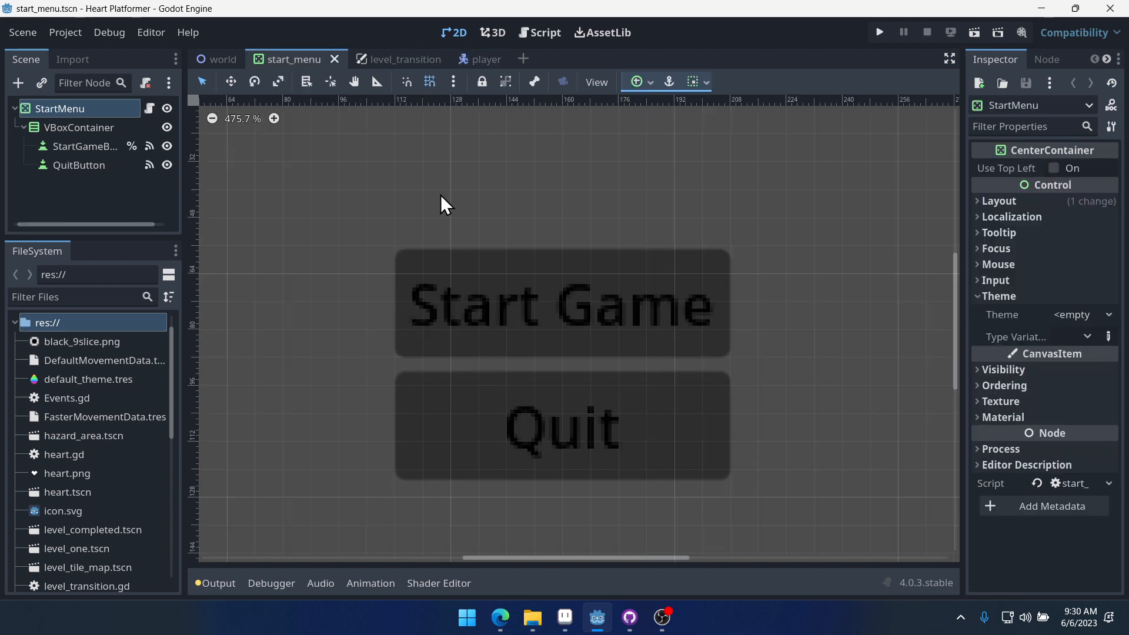
scroll(500, 304, "down", 4)
middle_click_drag(560, 326, 660, 319)
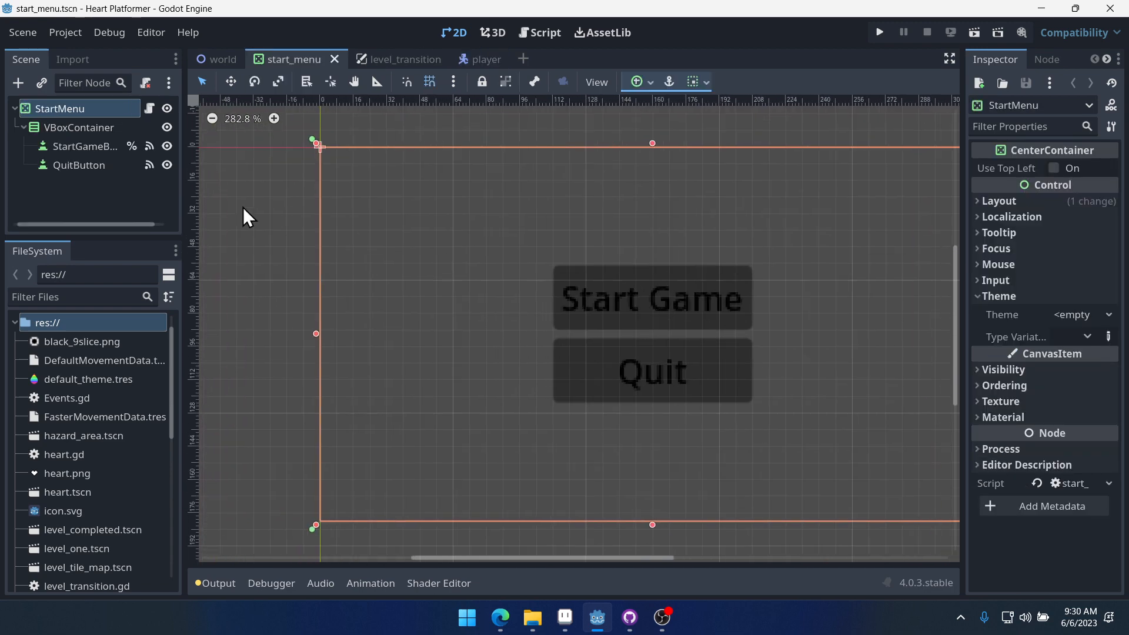
left_click(80, 149)
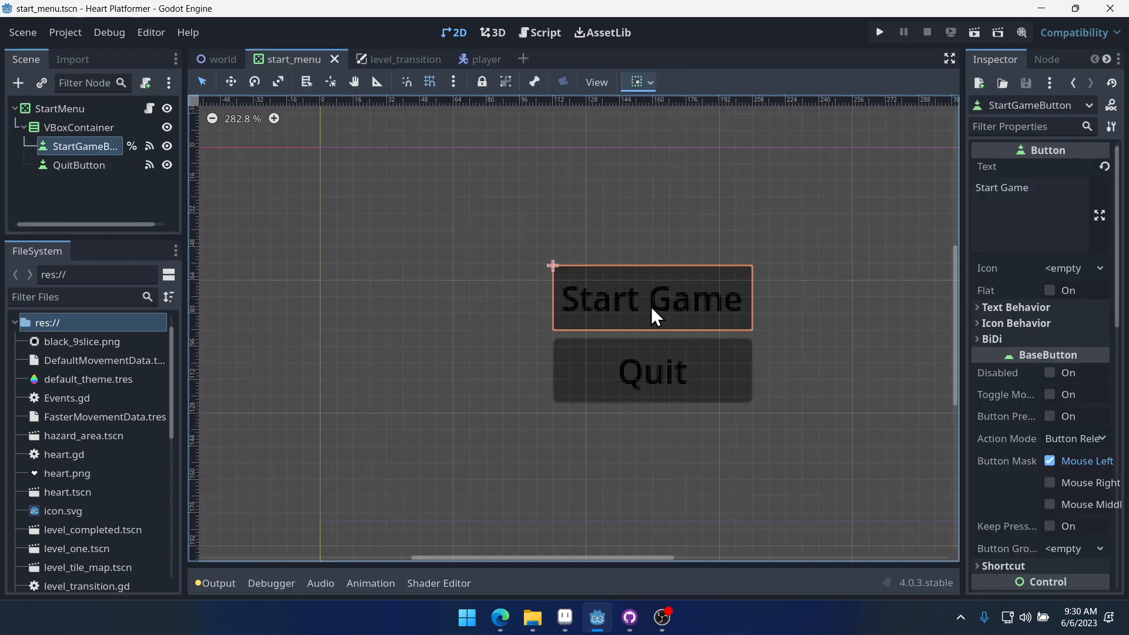
left_click(880, 33)
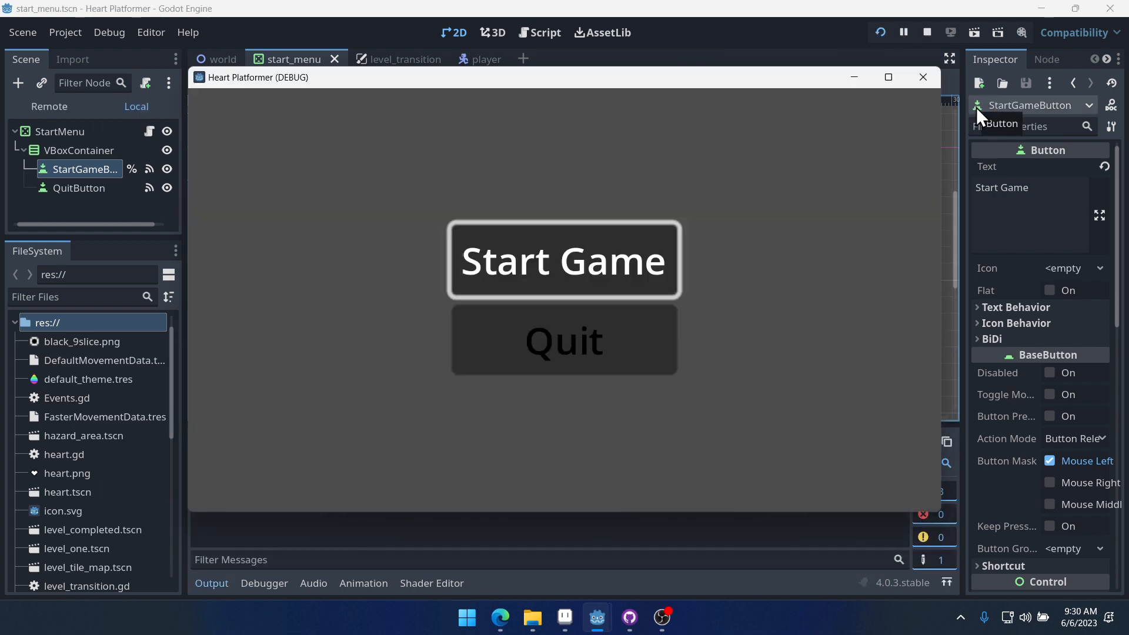
key("Down")
key("Up")
key("Down")
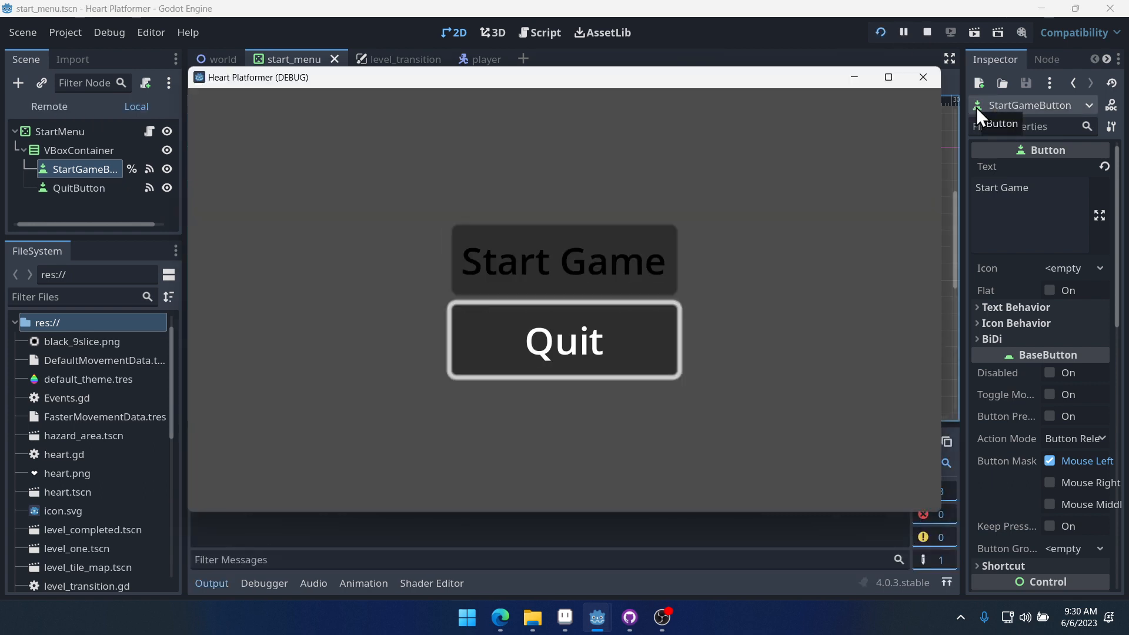
key("Up")
key("Down")
key("Up")
key("Down")
key("Up")
key("Return")
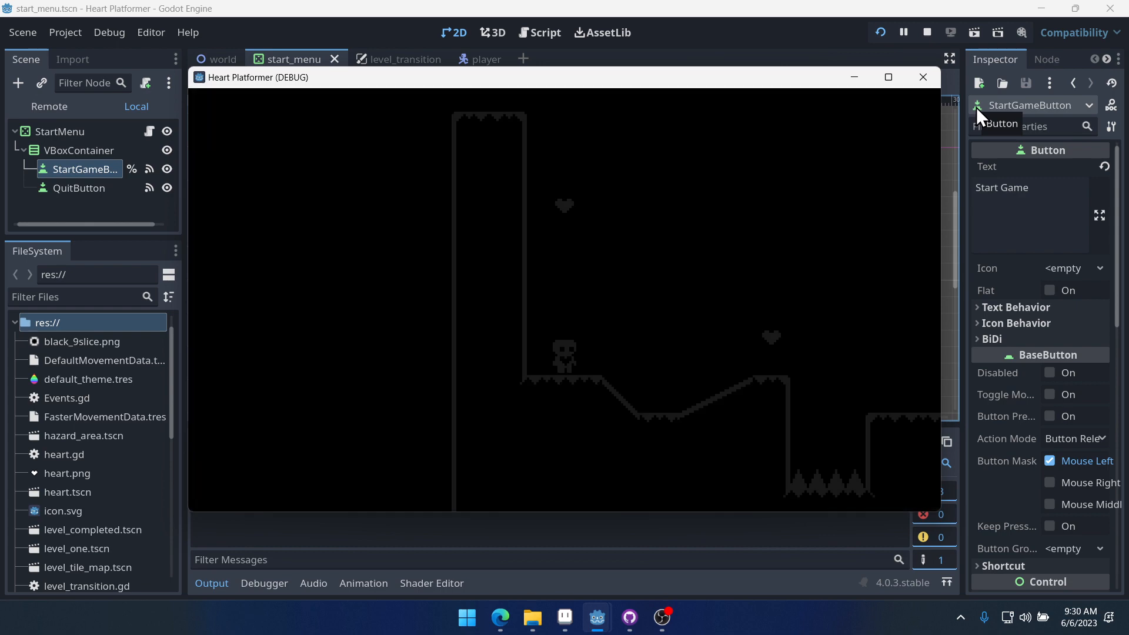
left_click(923, 77)
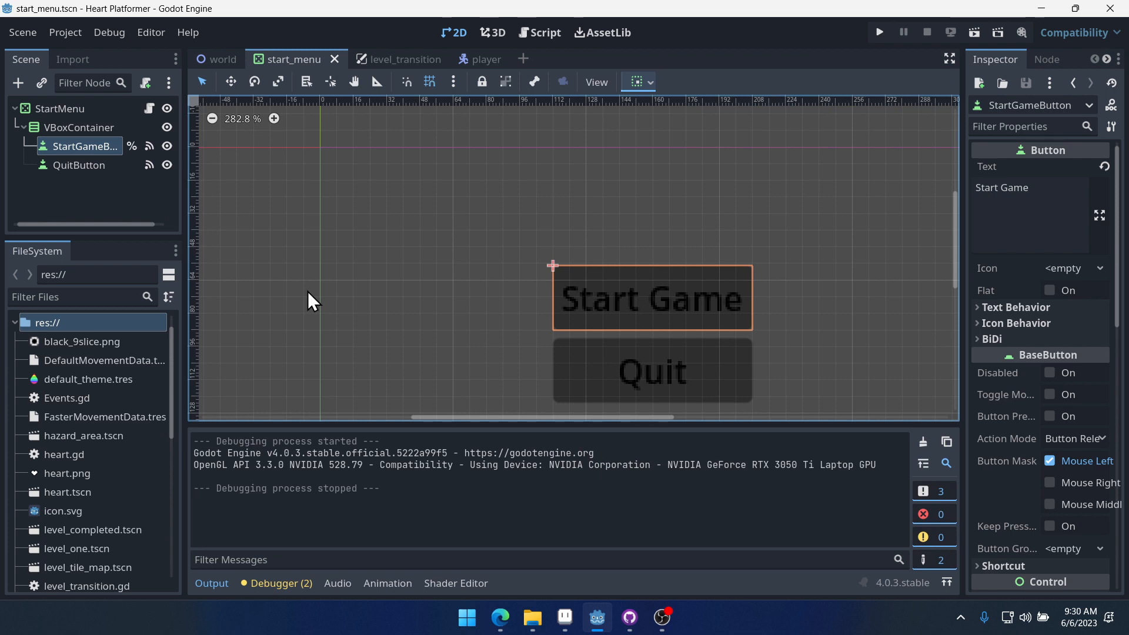
- Open the theme and the pixel_font.ttf advanced import settings, examining its rendering and pre-render configuration options
double_click(110, 379)
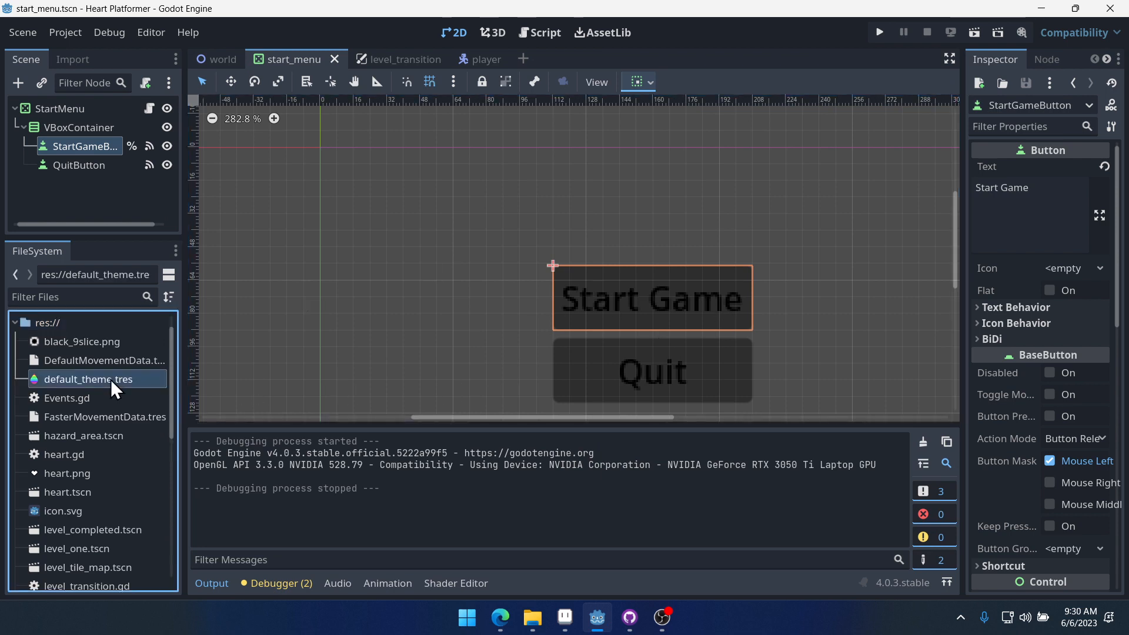
middle_click_drag(774, 271, 677, 171)
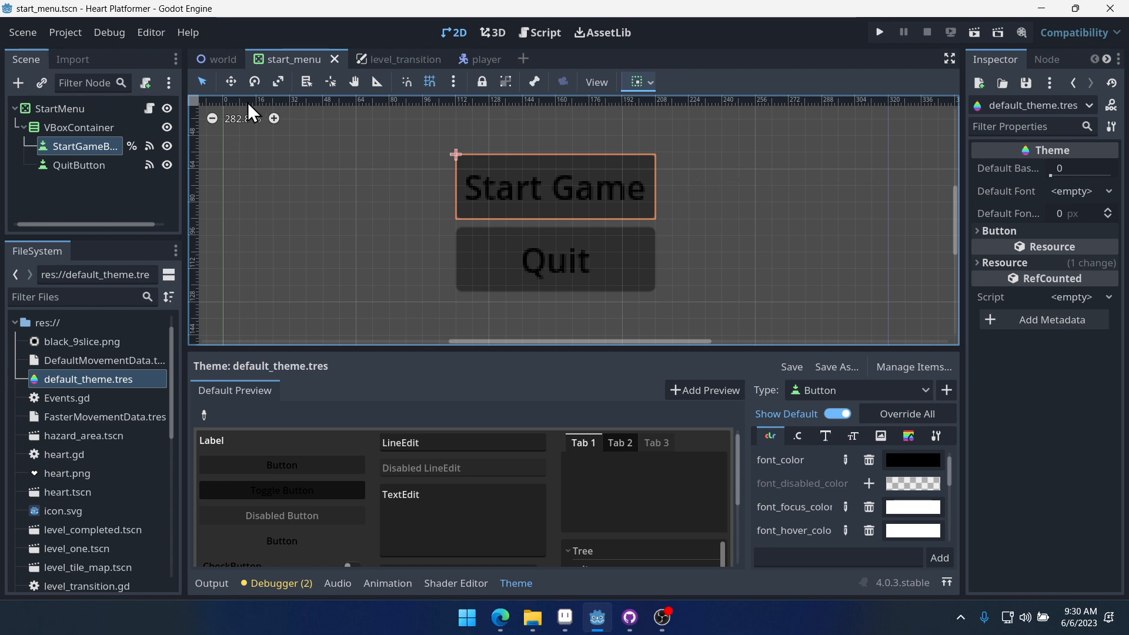
scroll(118, 458, "down", 5)
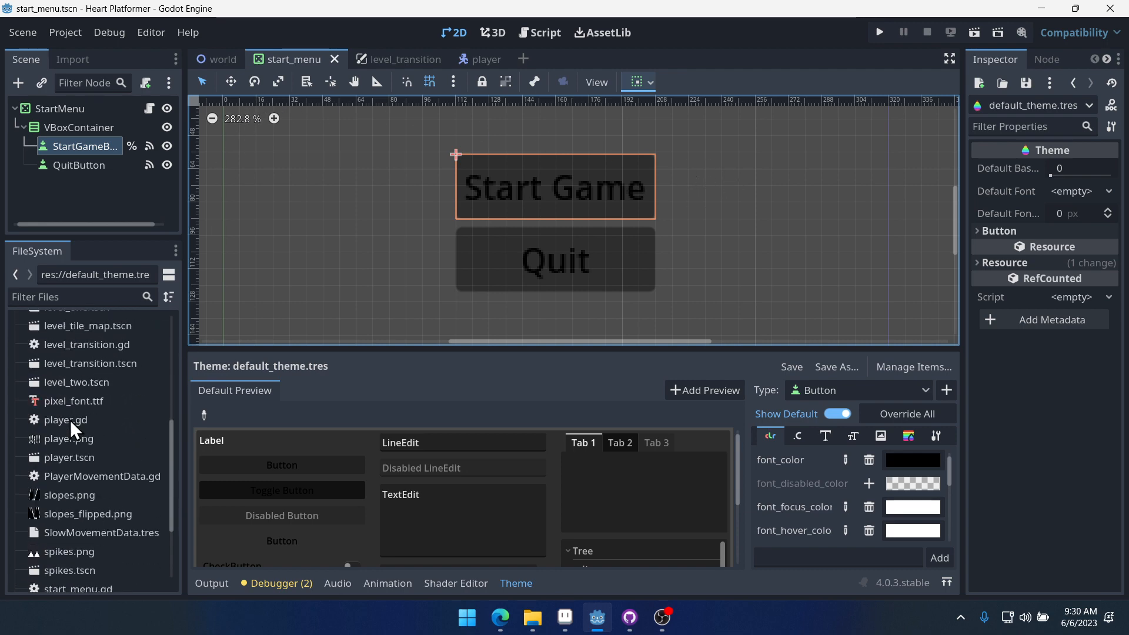
double_click(72, 403)
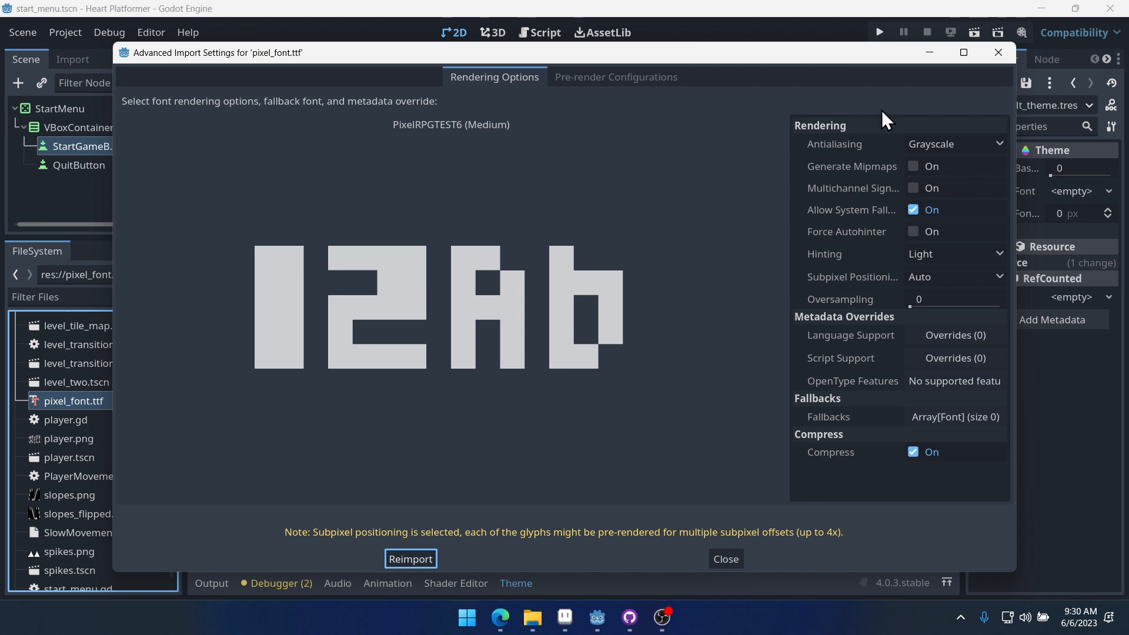
left_click(589, 80)
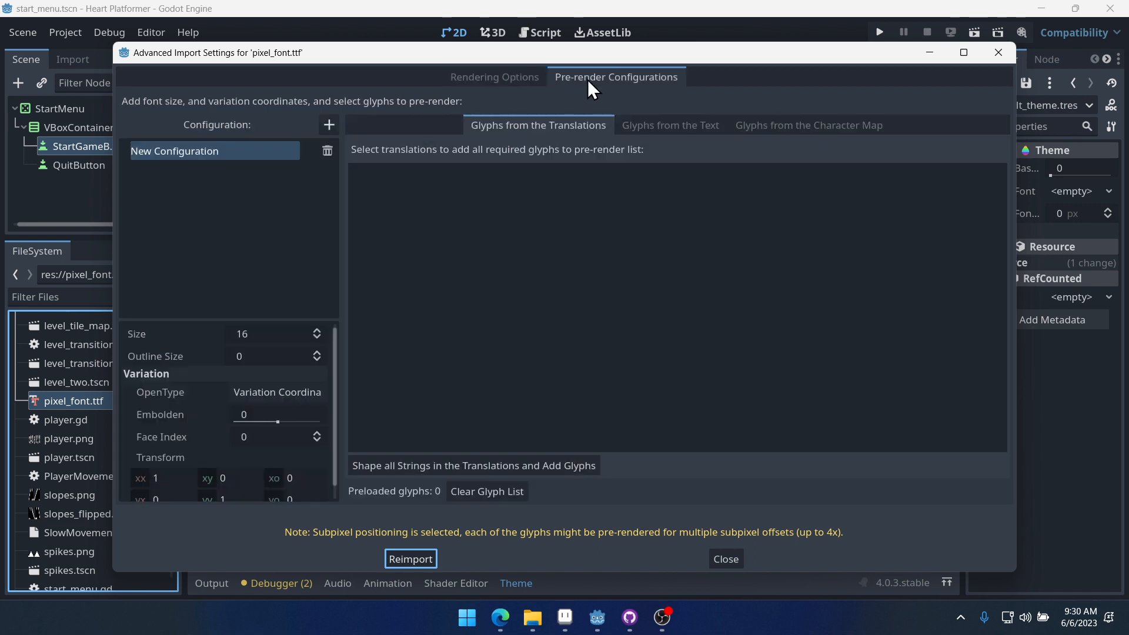
left_click(273, 333)
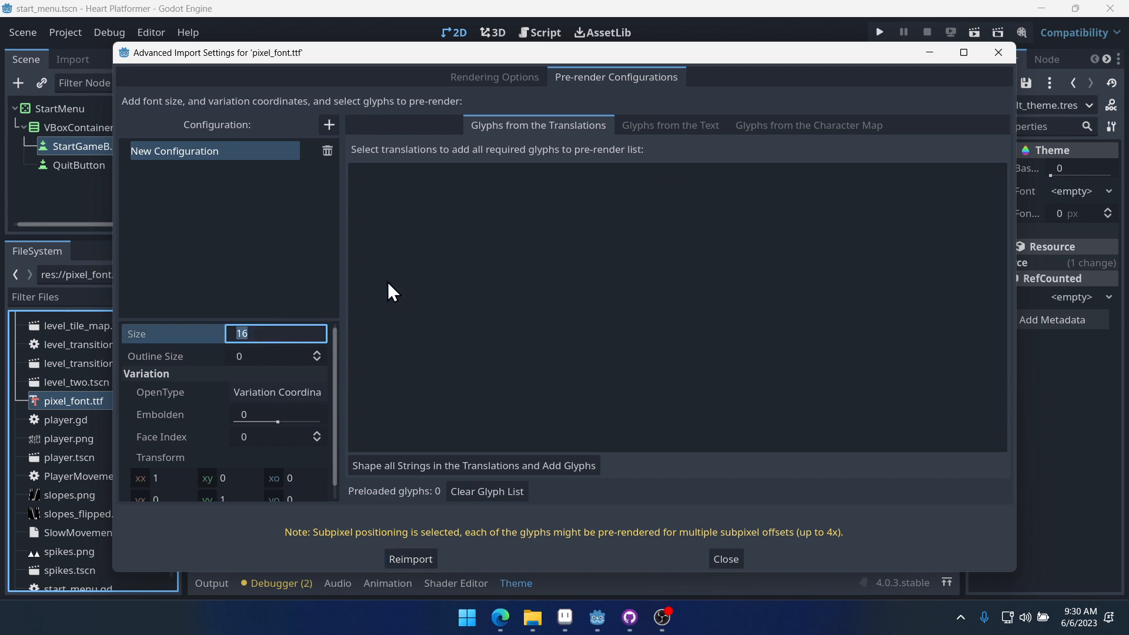
left_click(495, 75)
left_click(623, 76)
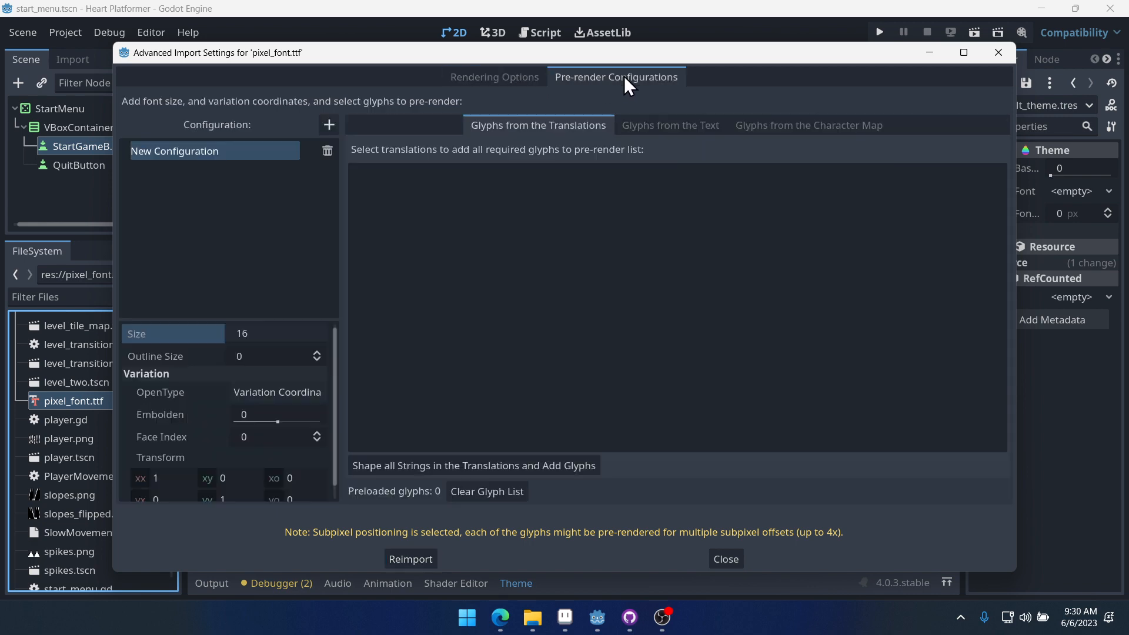
left_click(523, 83)
left_click(630, 77)
- Set the pixel font's pre-render configuration size to 6 and reimport the font
left_click(270, 332)
double_click(270, 330)
type("6")
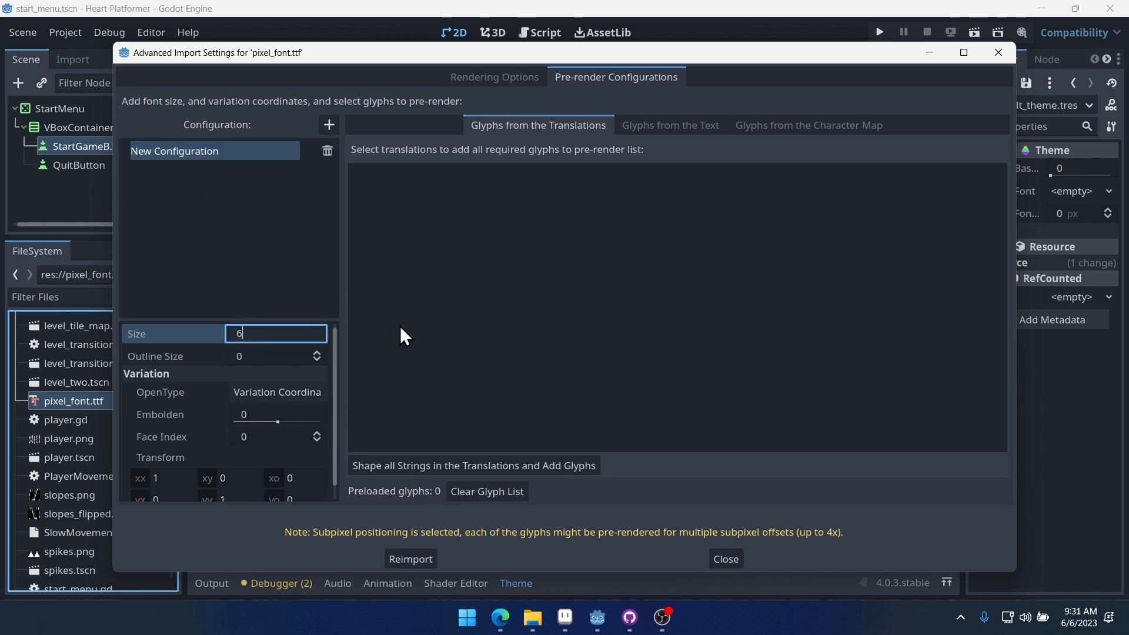
key("Return")
left_click(484, 79)
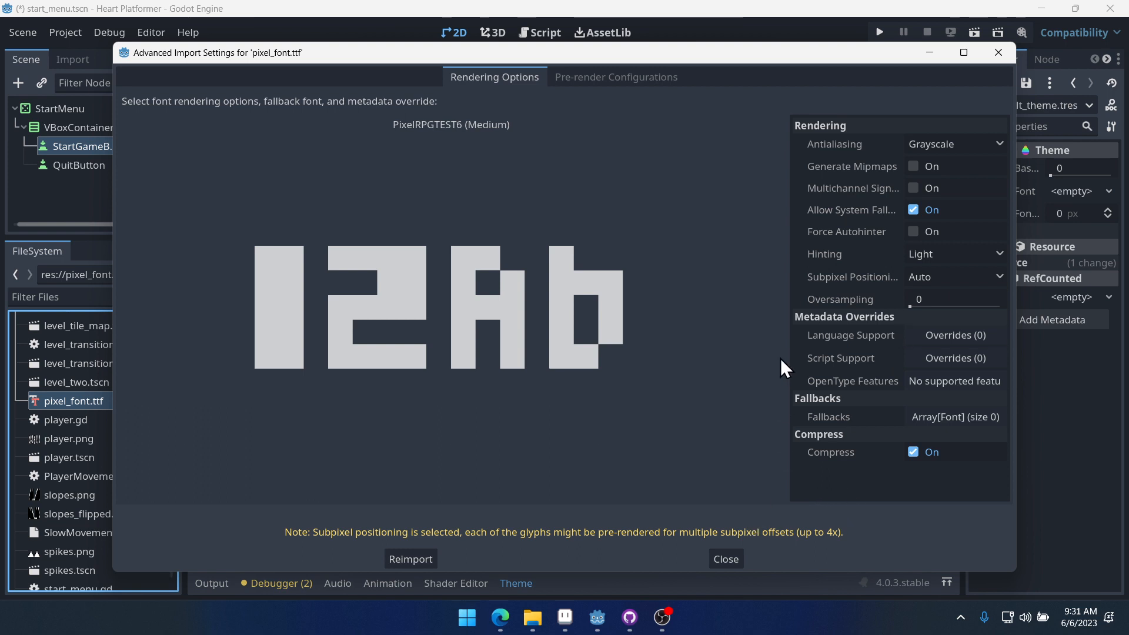
left_click(588, 75)
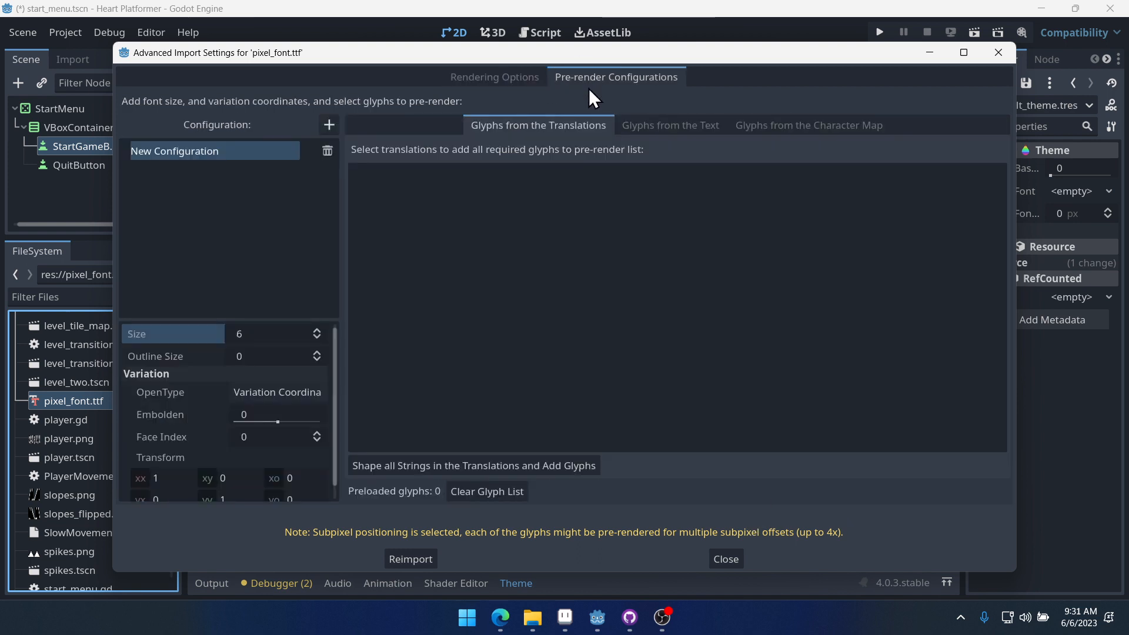
left_click(499, 79)
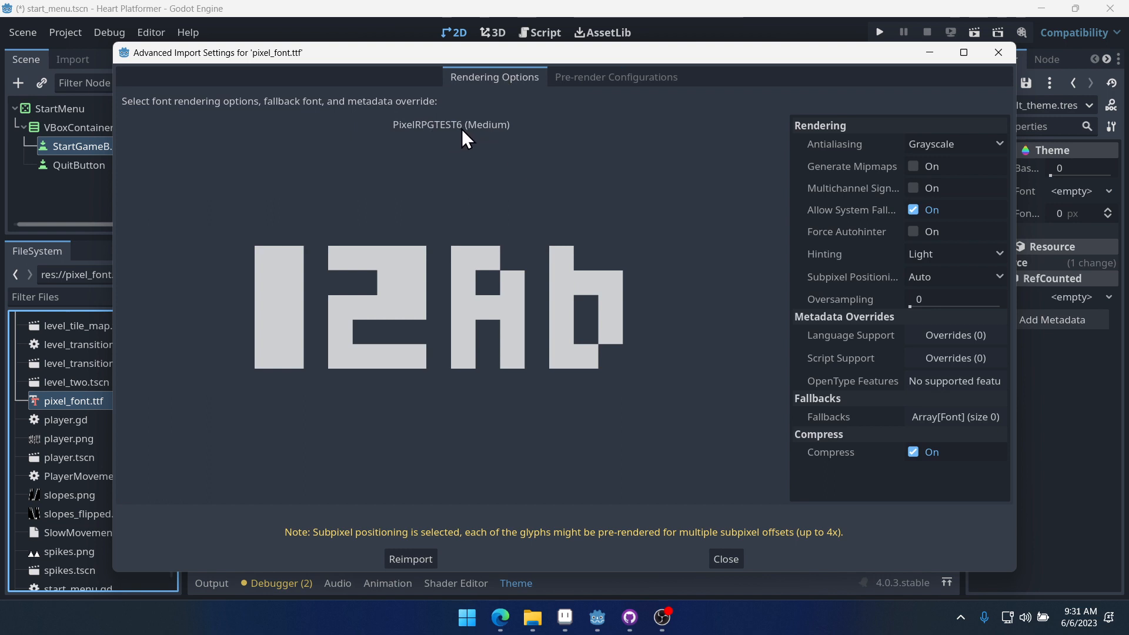
left_click(609, 78)
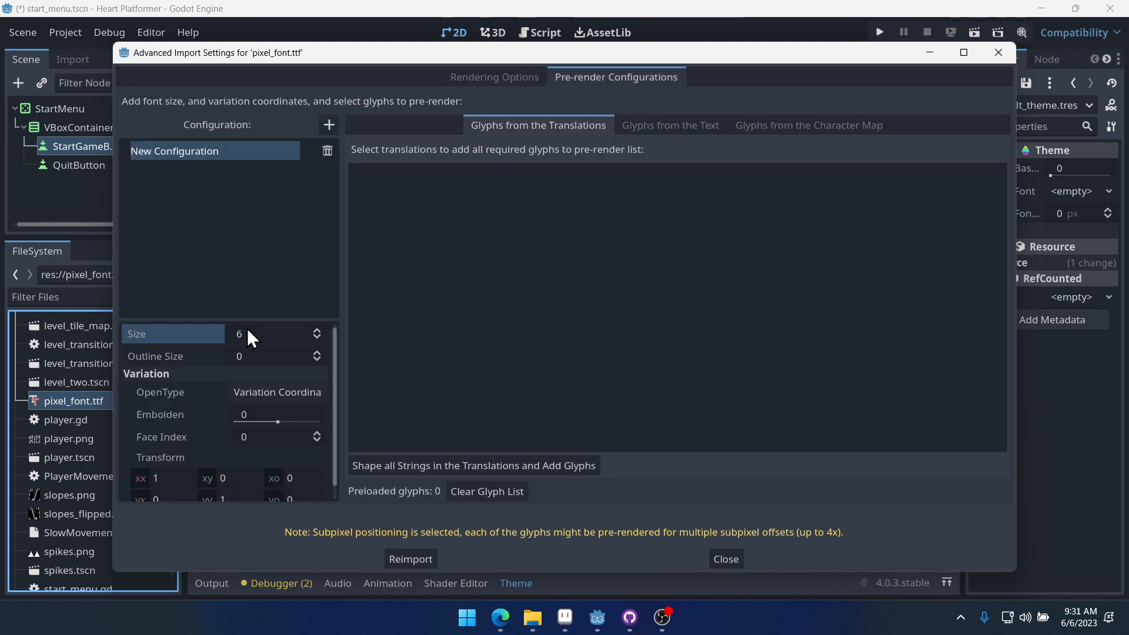
left_click(410, 560)
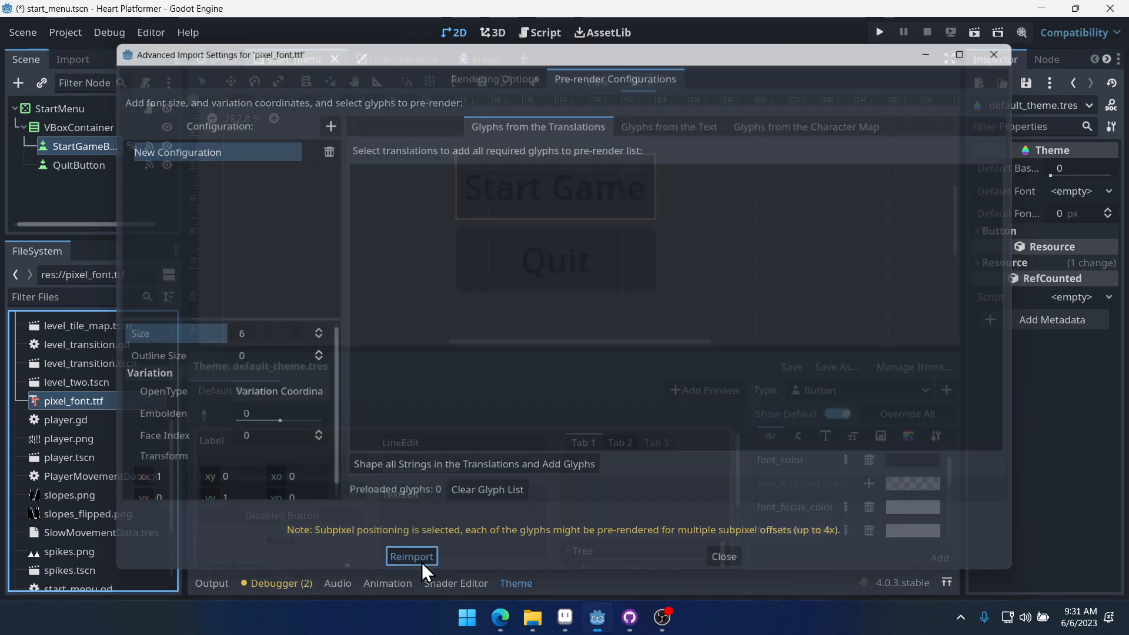
- Reopen the pixel font's import settings to check the pre-render configuration, then close the dialog
double_click(88, 399)
left_click(476, 82)
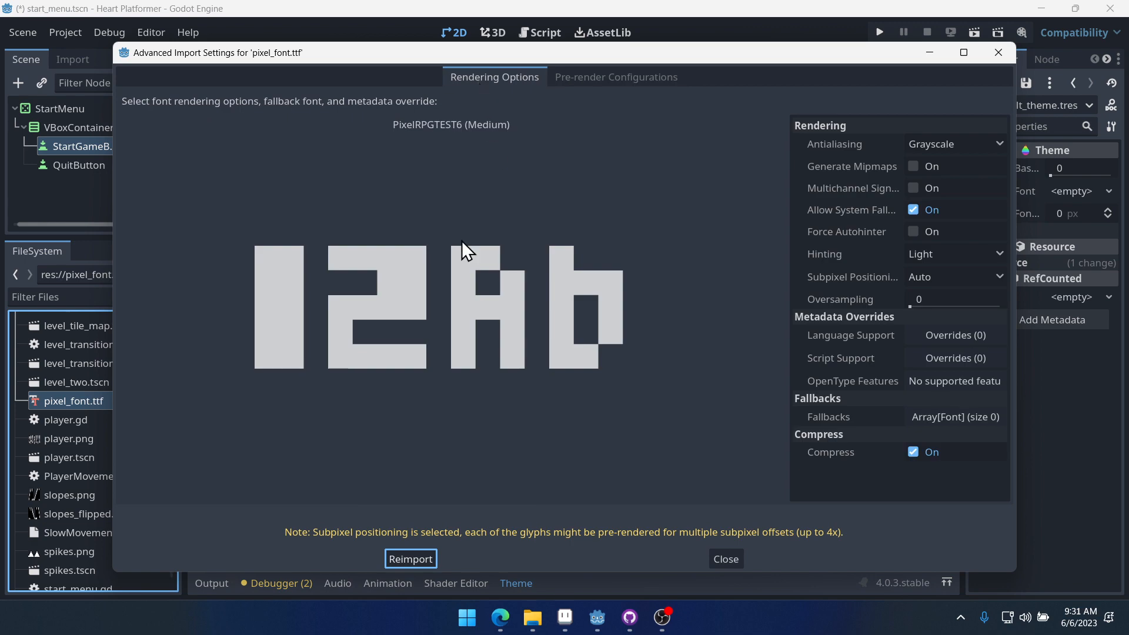
left_click(591, 79)
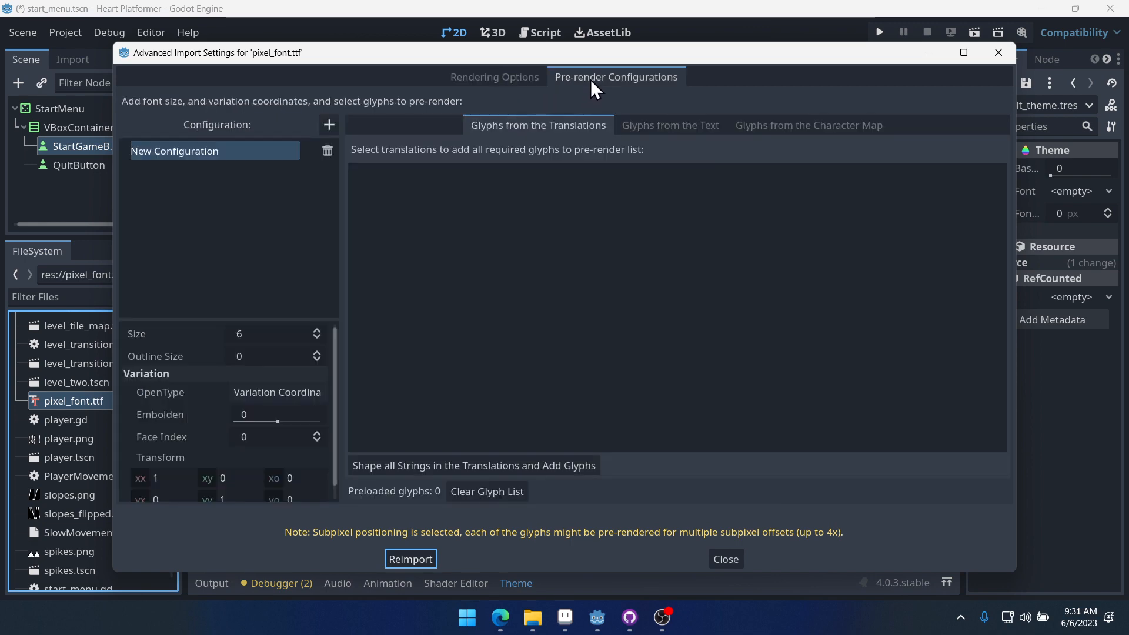
left_click(998, 52)
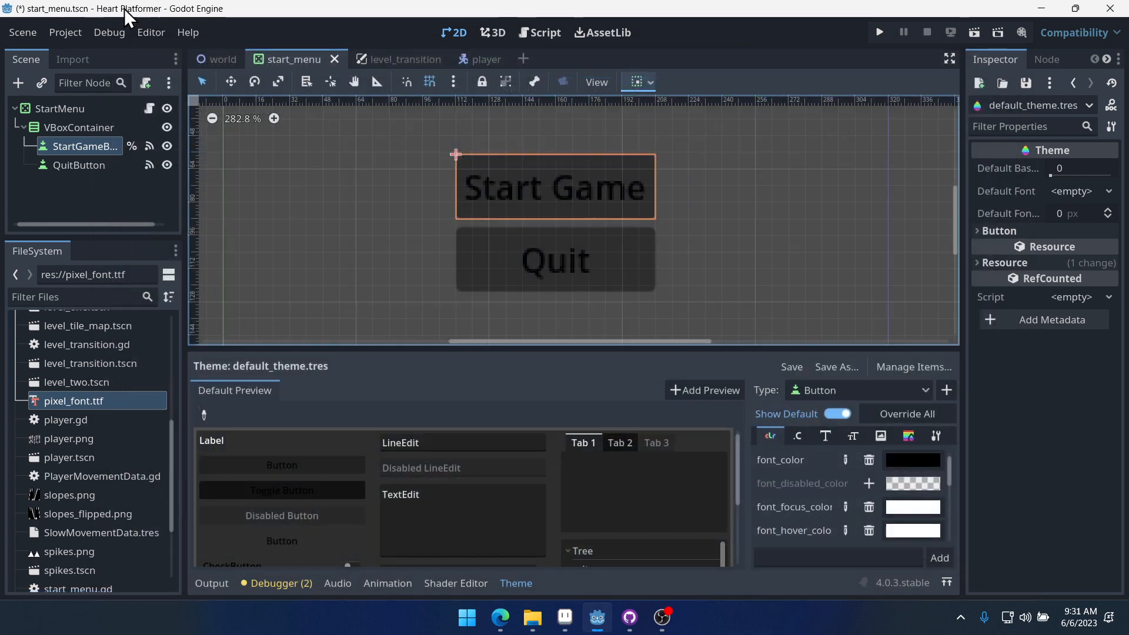
- Browse for a custom font in the project's GUI theme settings and cancel the file picker
left_click(66, 33)
left_click(77, 52)
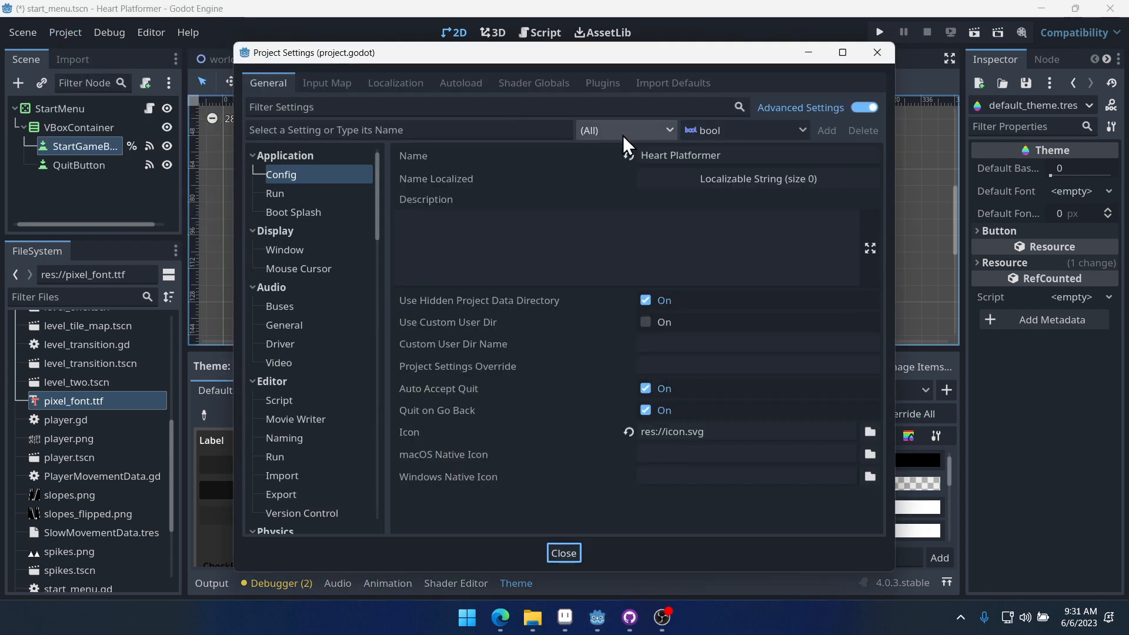
left_click(336, 106)
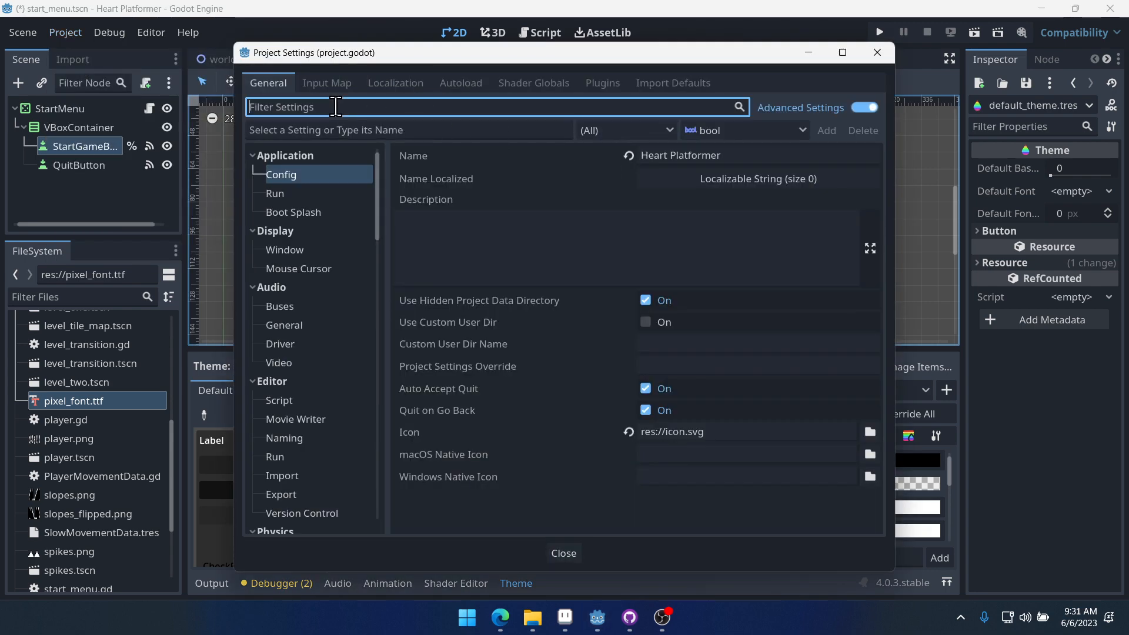
type("theme")
left_click(293, 198)
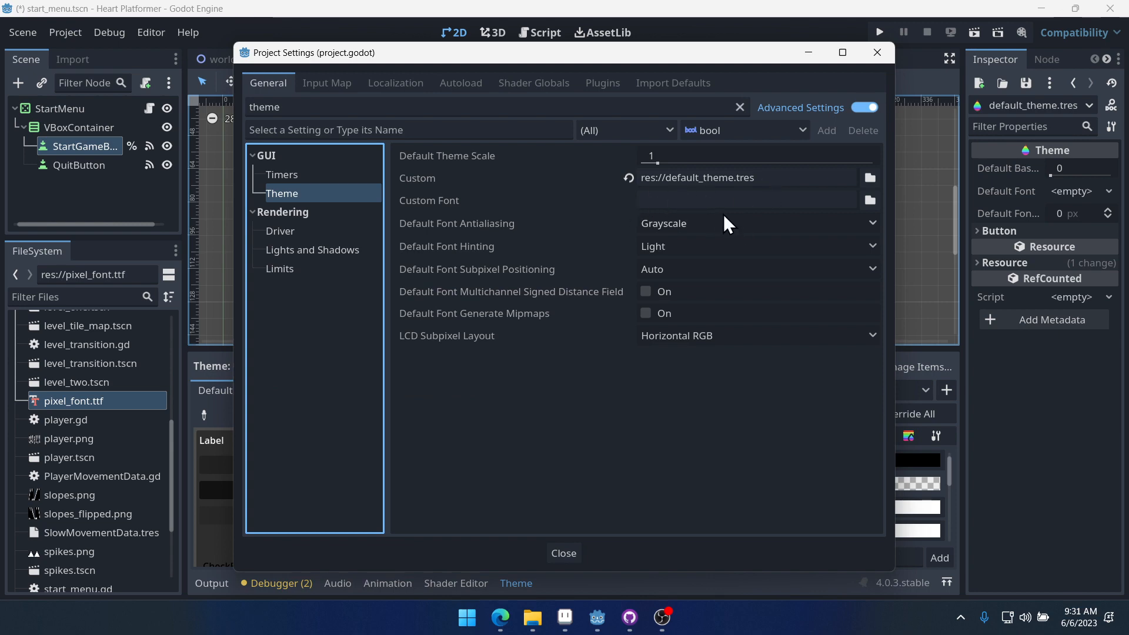
left_click(869, 201)
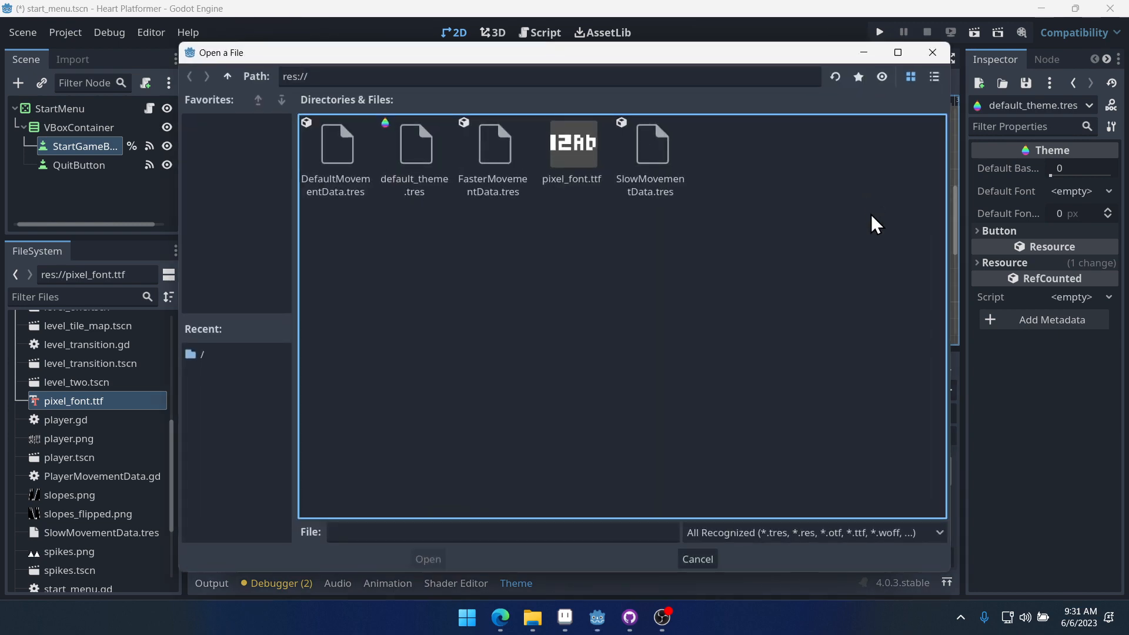
left_click(688, 559)
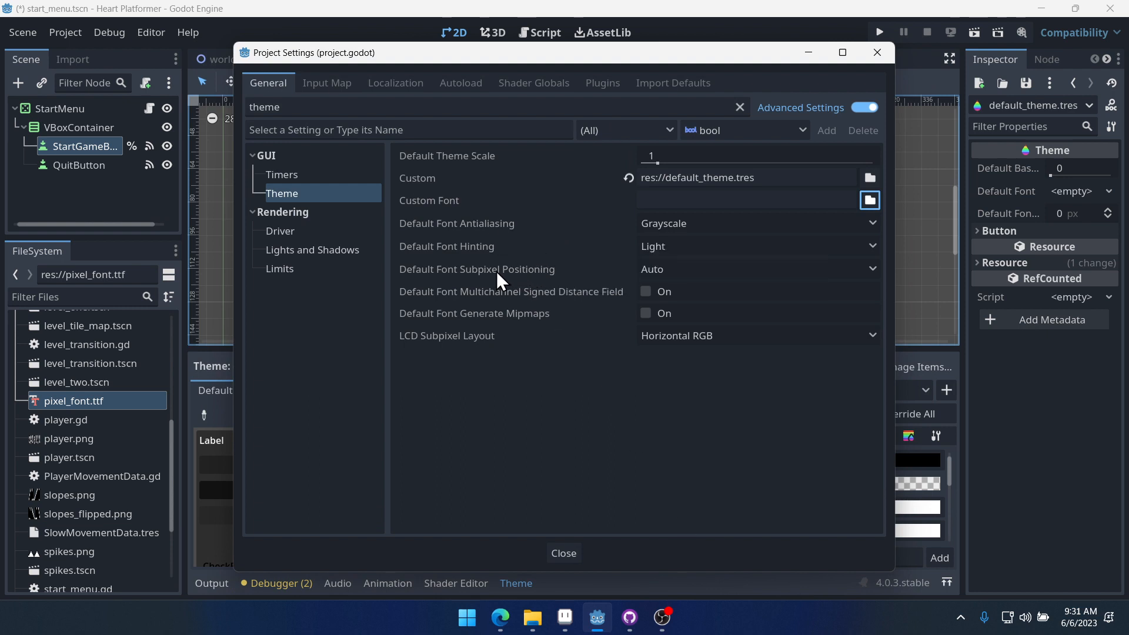
left_click(671, 271)
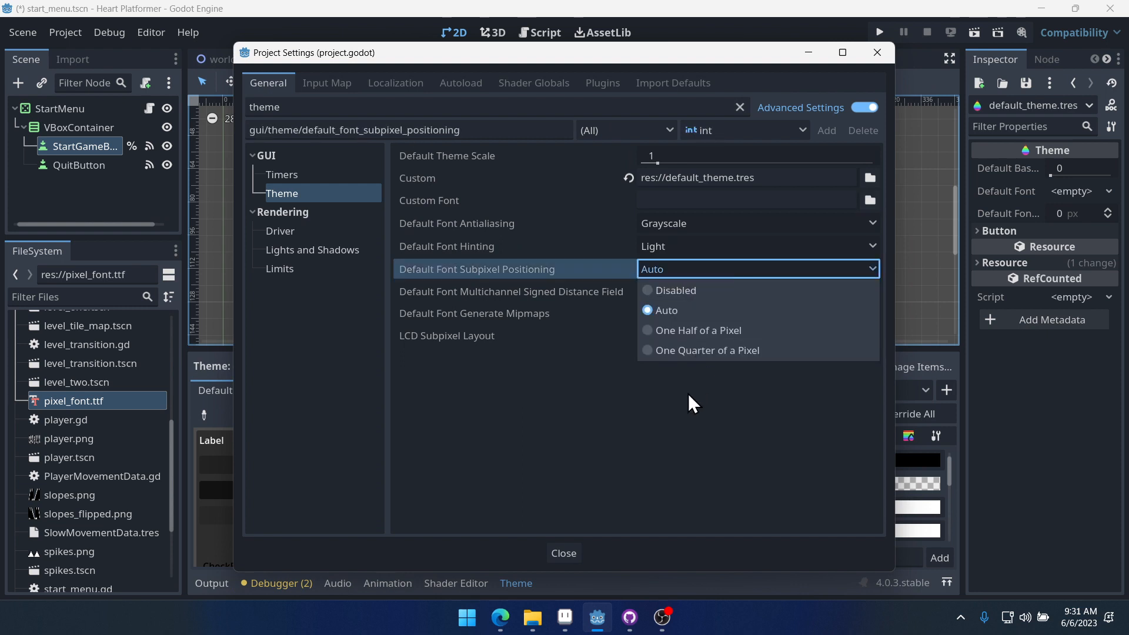
left_click(690, 333)
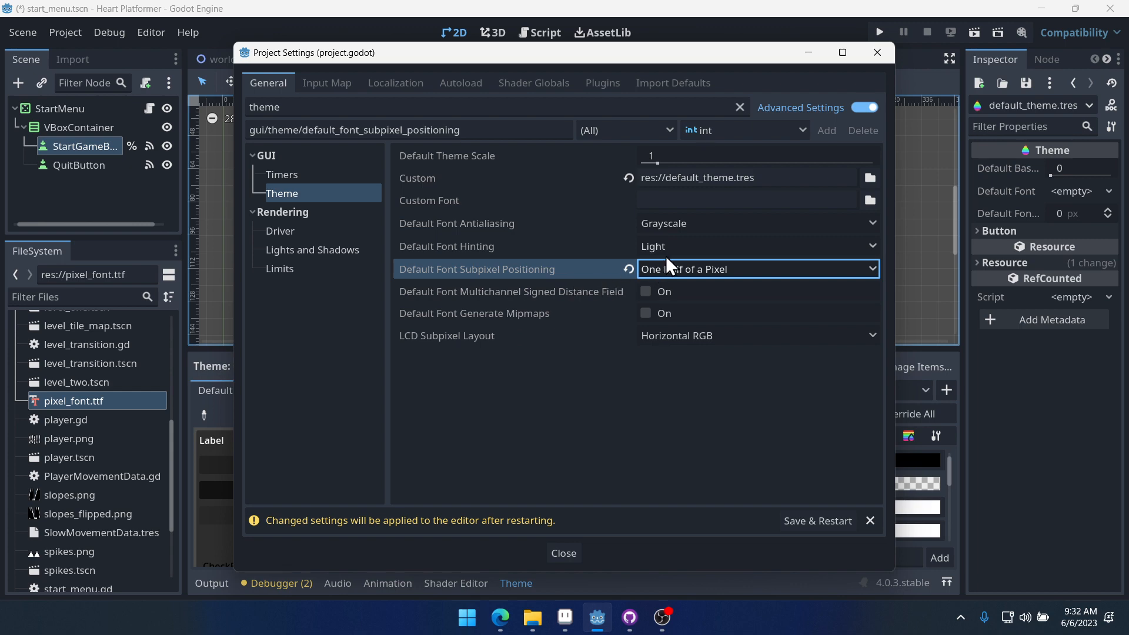
left_click(627, 269)
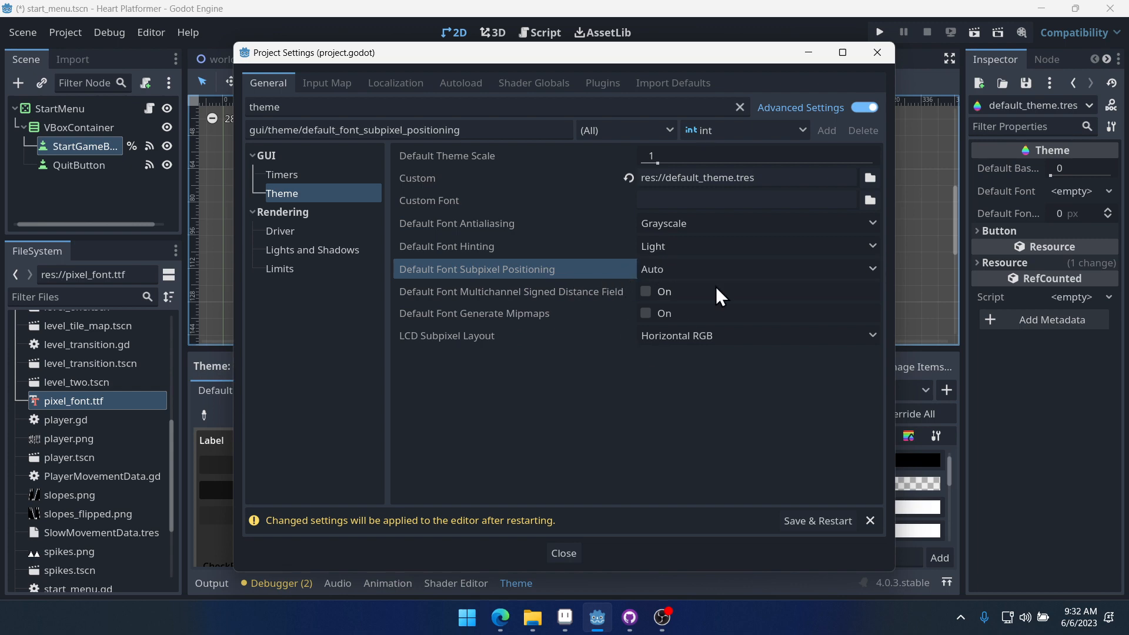
- Set the project's custom font to pixel_font.ttf and save and restart the editor
left_click(869, 201)
left_click(581, 160)
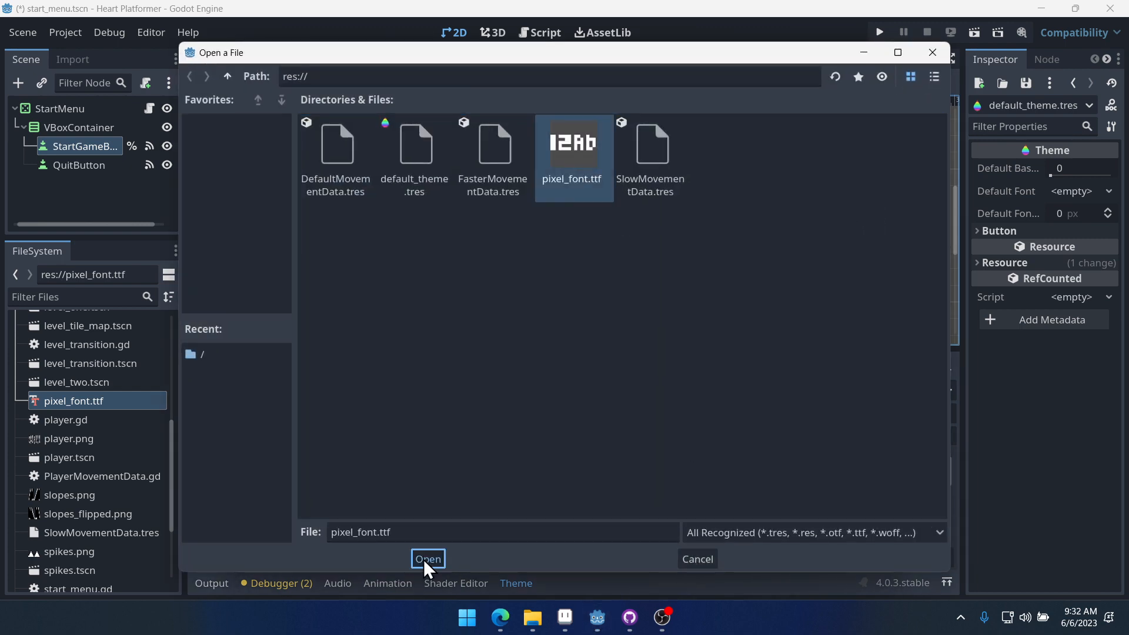
left_click(426, 558)
left_click(827, 524)
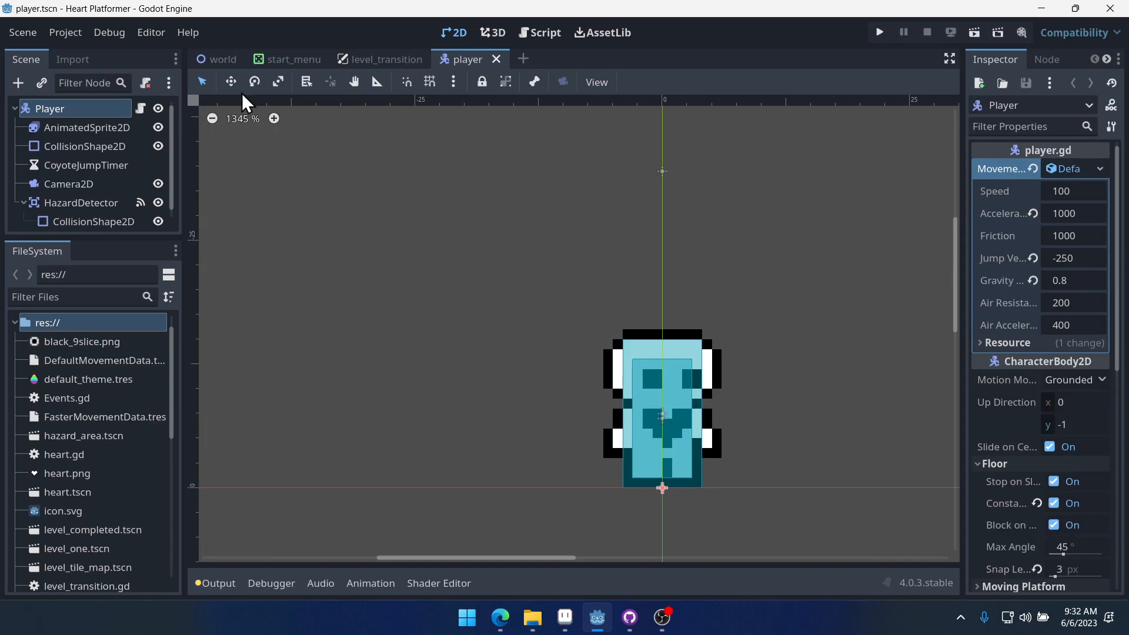
- Run the project from the start menu scene to preview the buttons, then close the game window
left_click(294, 59)
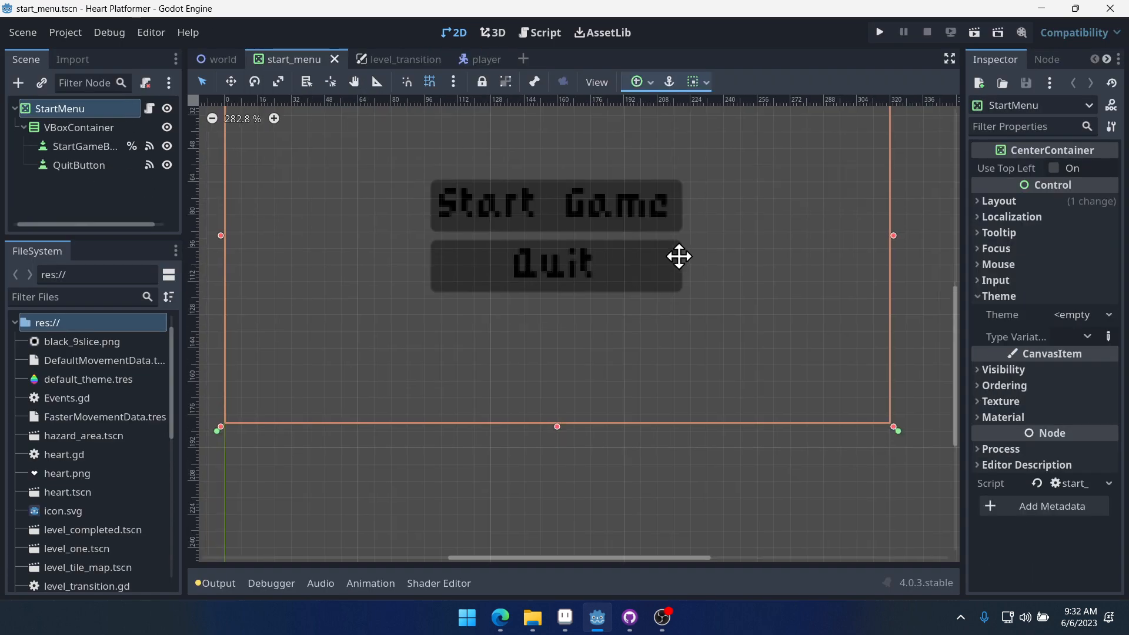
scroll(678, 255, "up", 3)
scroll(547, 277, "up", 3)
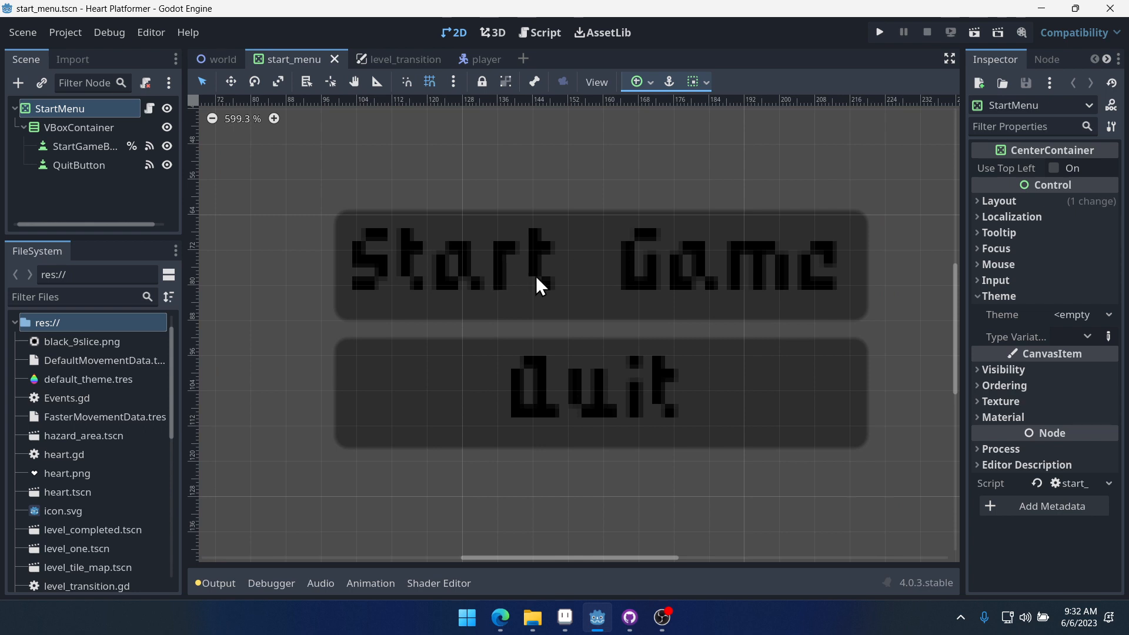
left_click(880, 33)
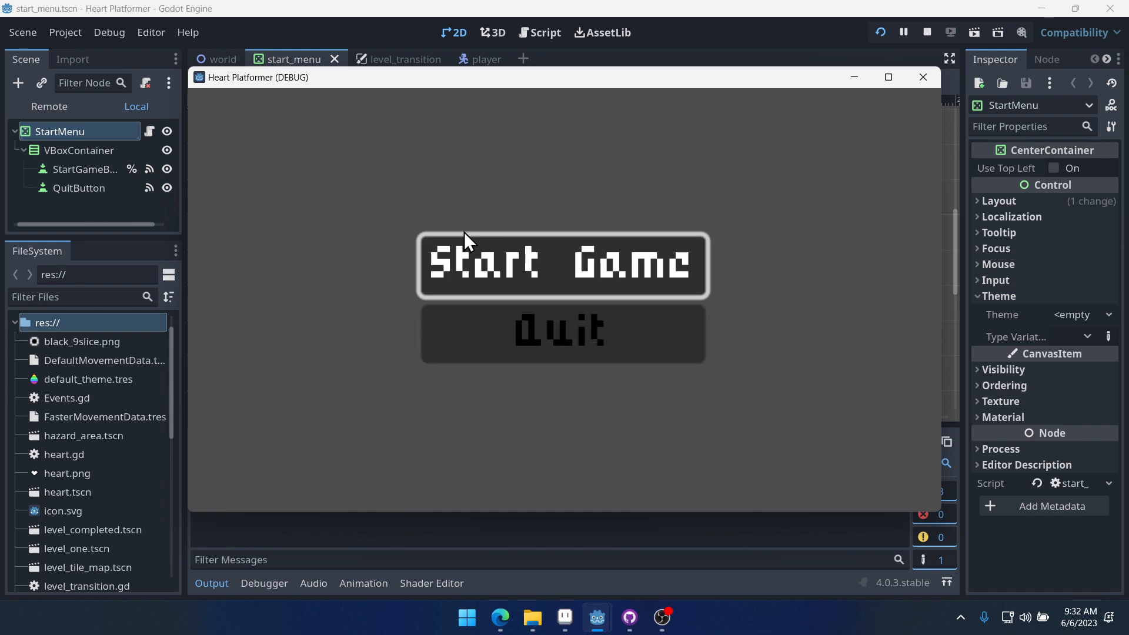
left_click(924, 77)
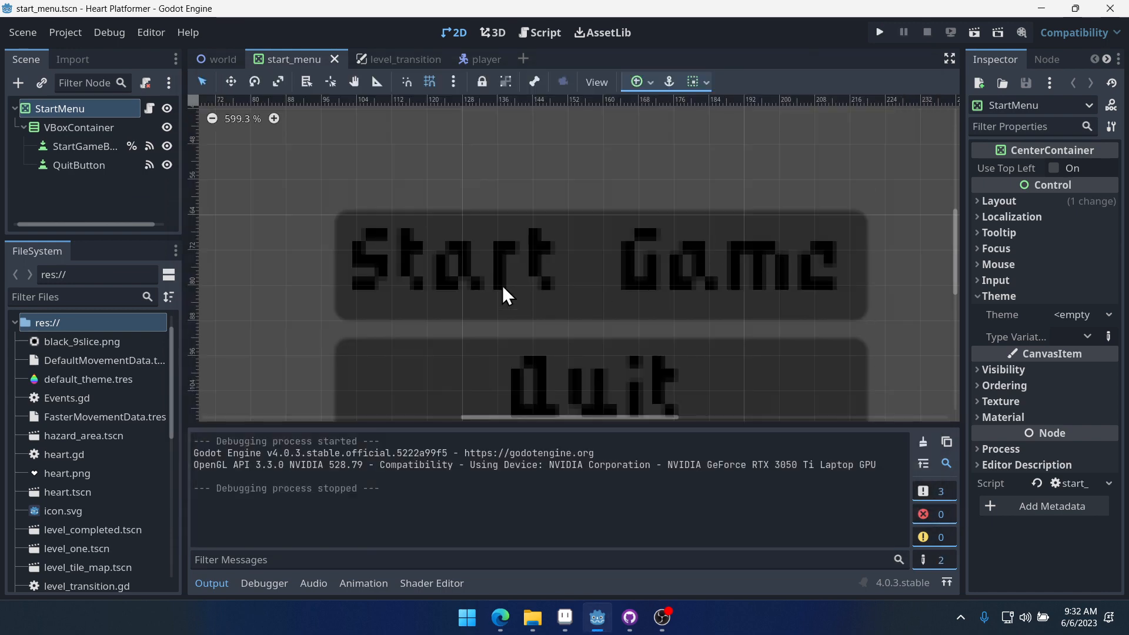
- Set the default font subpixel positioning to One Half of a Pixel in project settings and save and restart
scroll(398, 273, "up", 5)
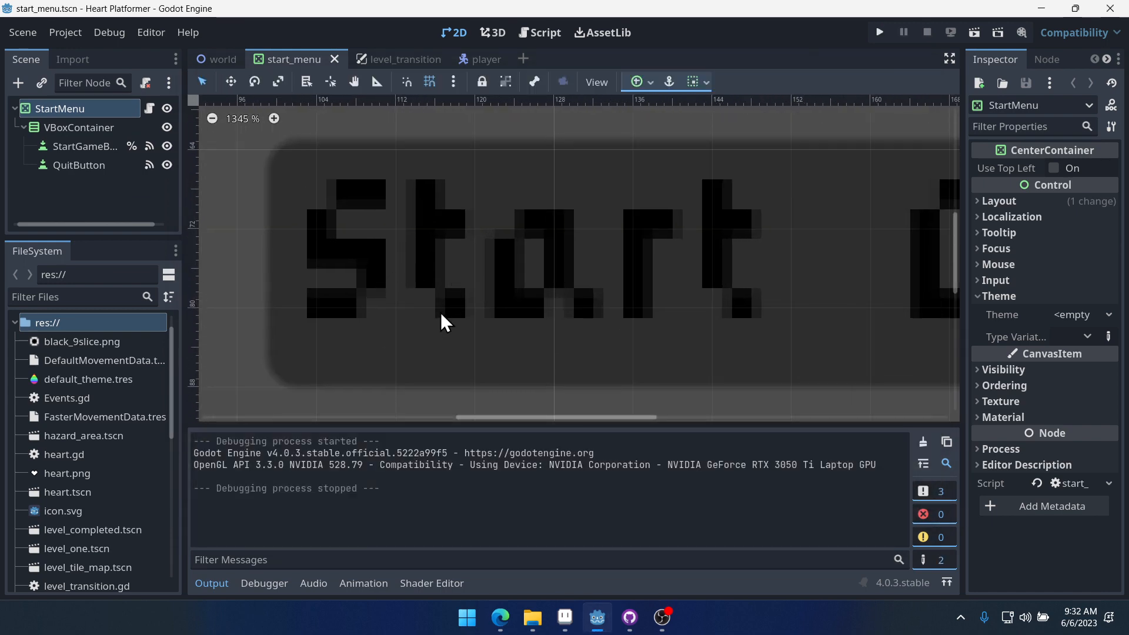
scroll(522, 320, "down", 5)
left_click(69, 35)
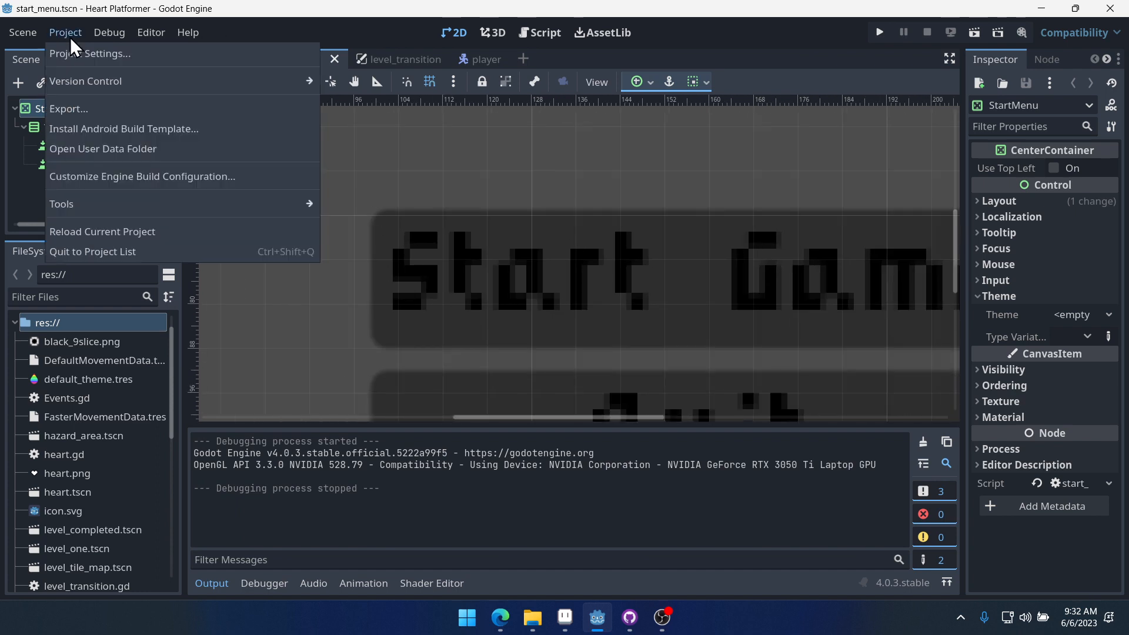
left_click(89, 53)
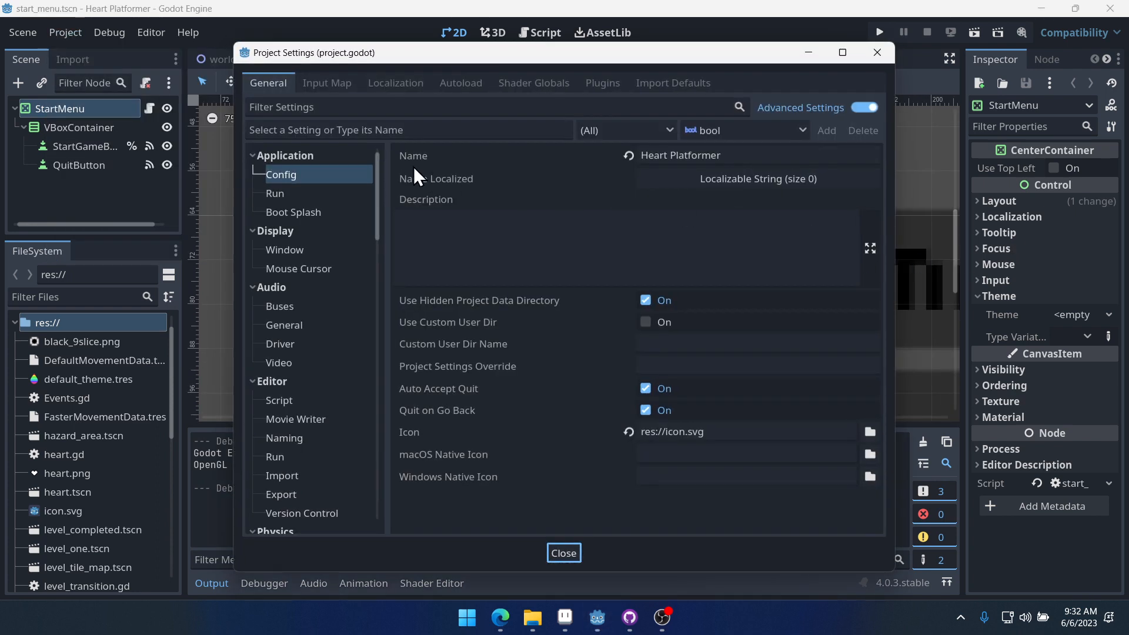
left_click(346, 104)
type("theme")
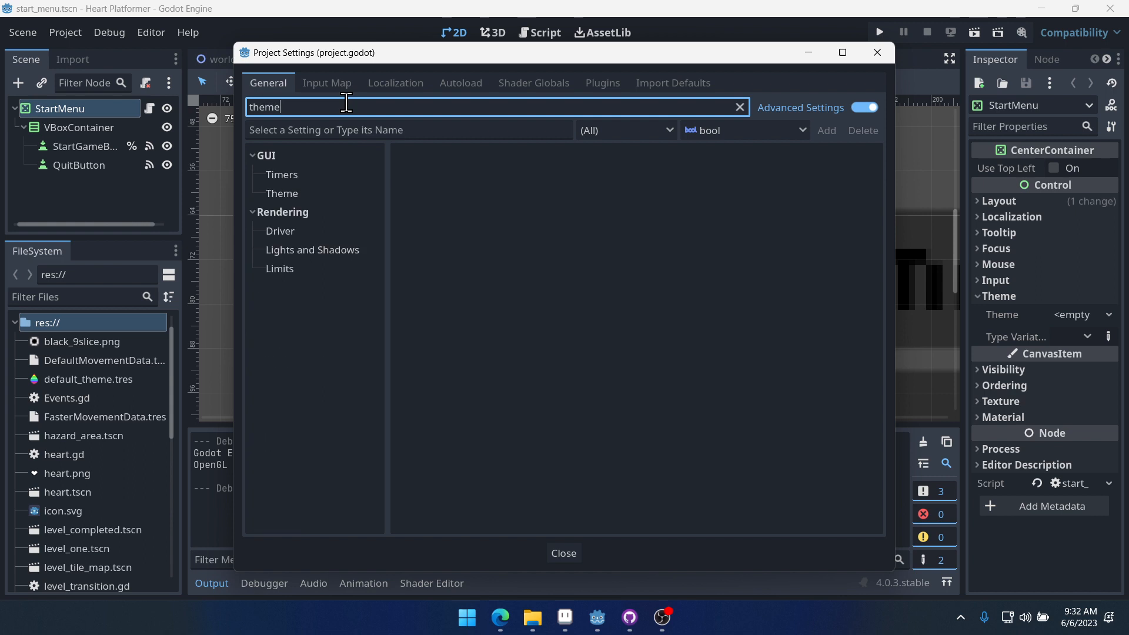
left_click(282, 194)
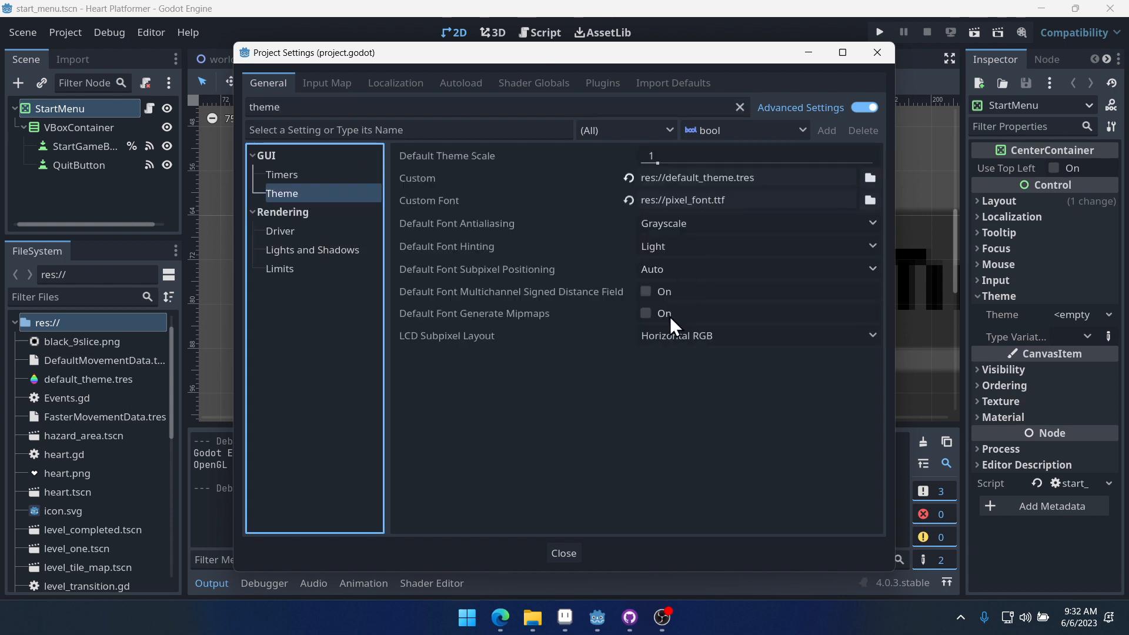
left_click(648, 273)
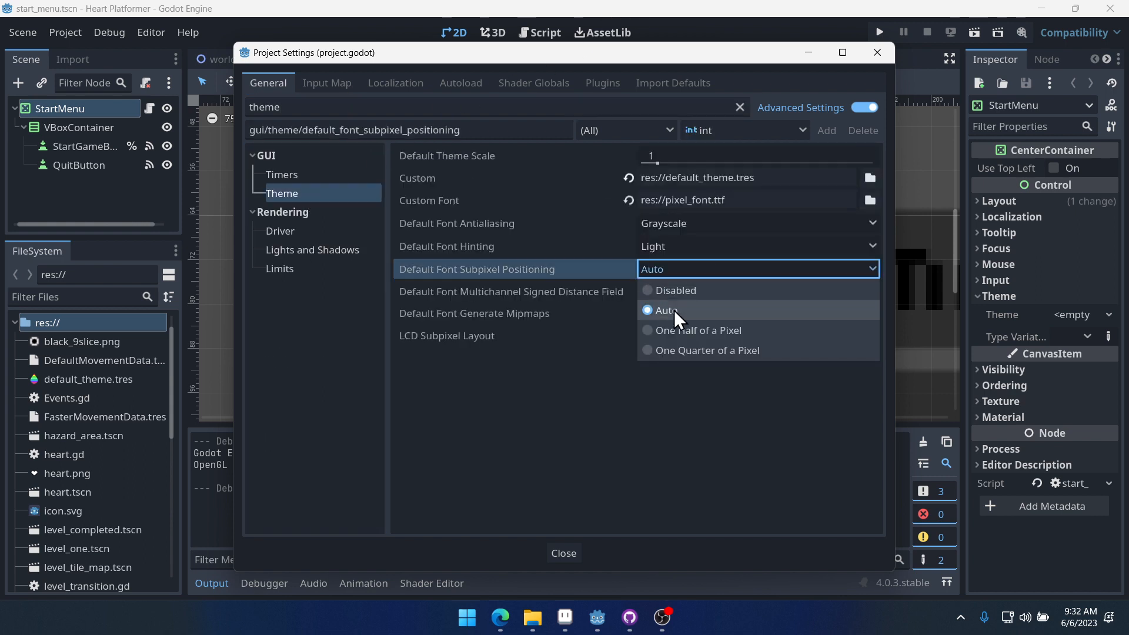
left_click(766, 333)
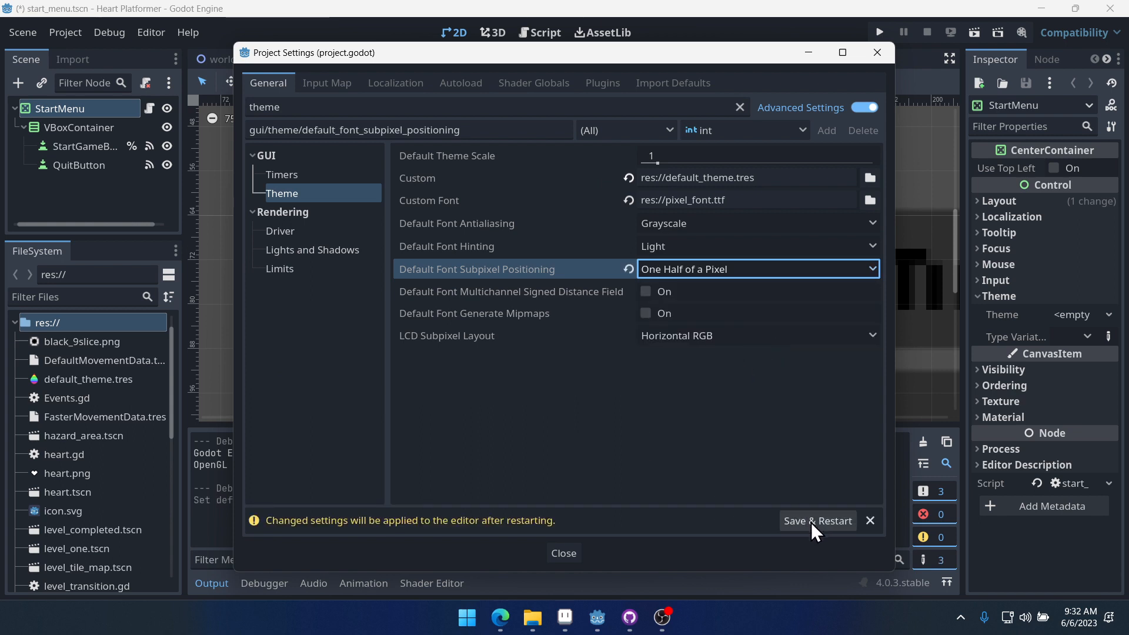
left_click(686, 265)
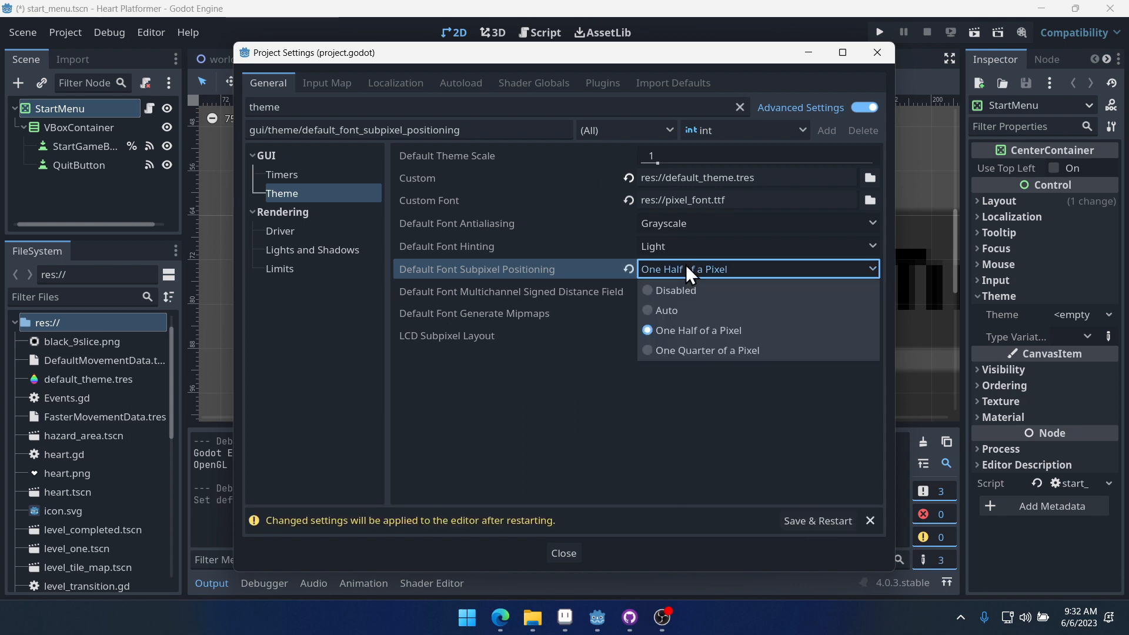
left_click(669, 383)
left_click(816, 521)
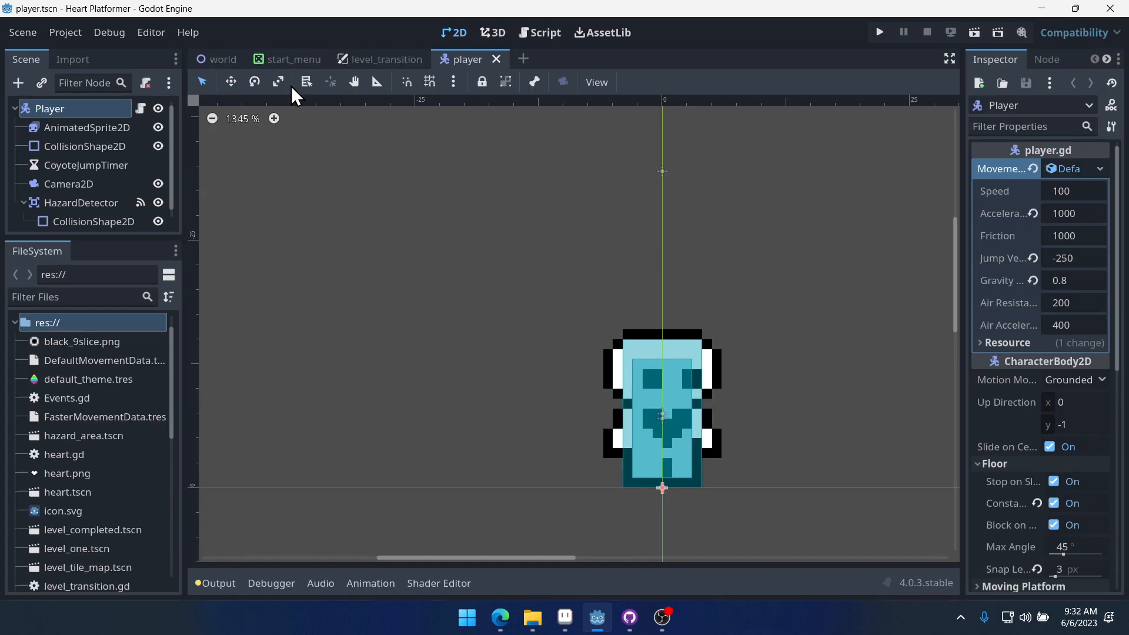
- Run the project again to check the start menu text, then close the game window
left_click(293, 59)
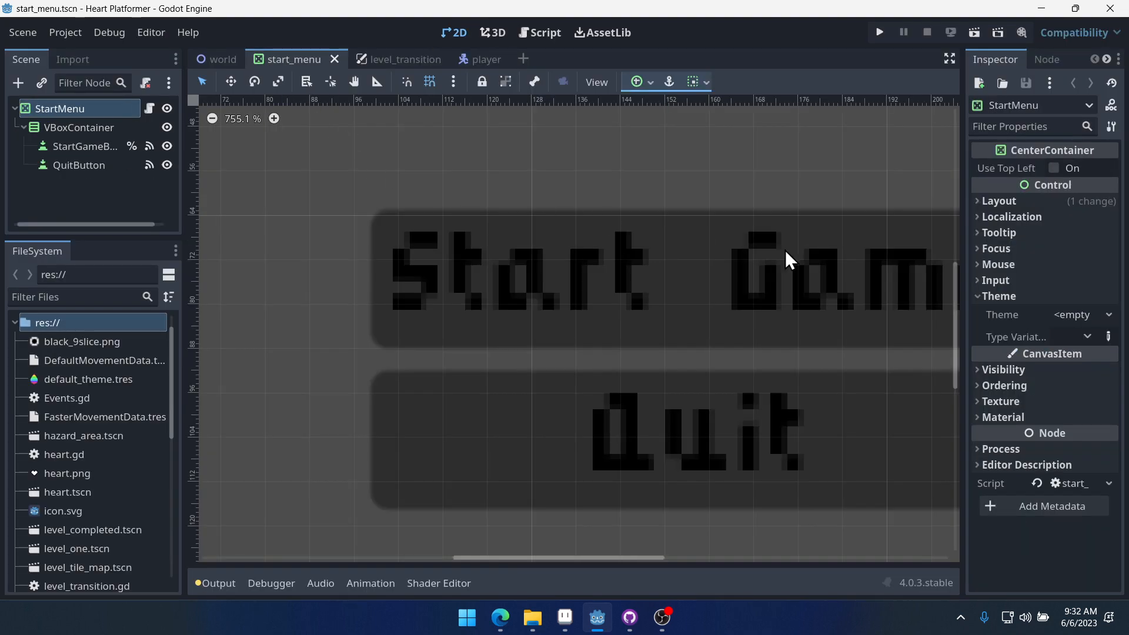
left_click(878, 34)
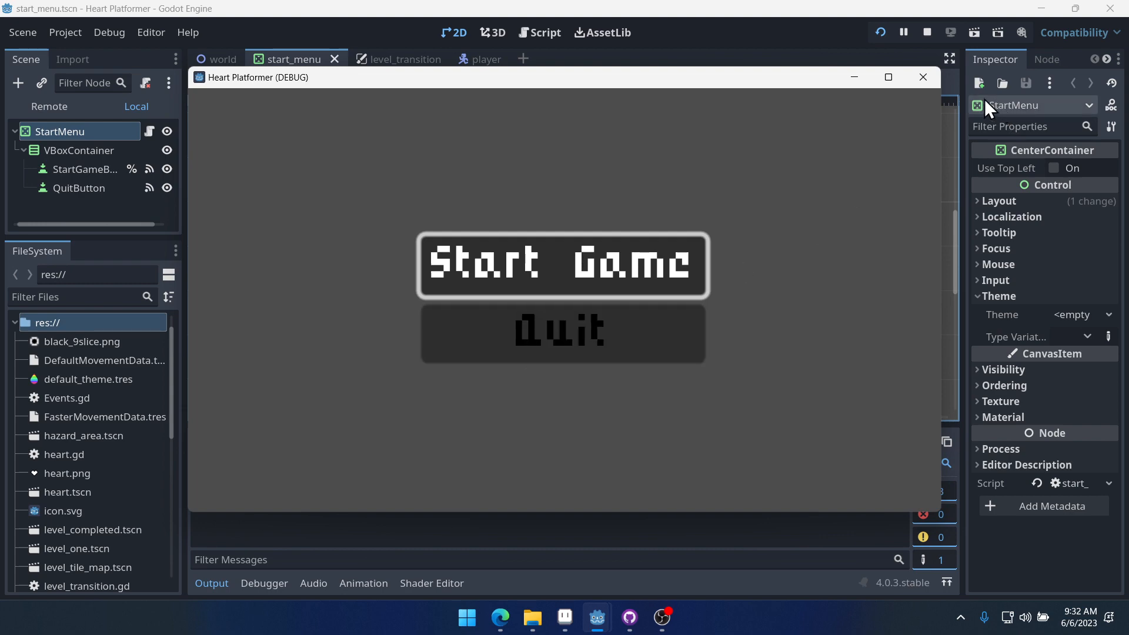
left_click(923, 77)
- Set the default font subpixel positioning to Disabled in project settings and save and restart
left_click(58, 33)
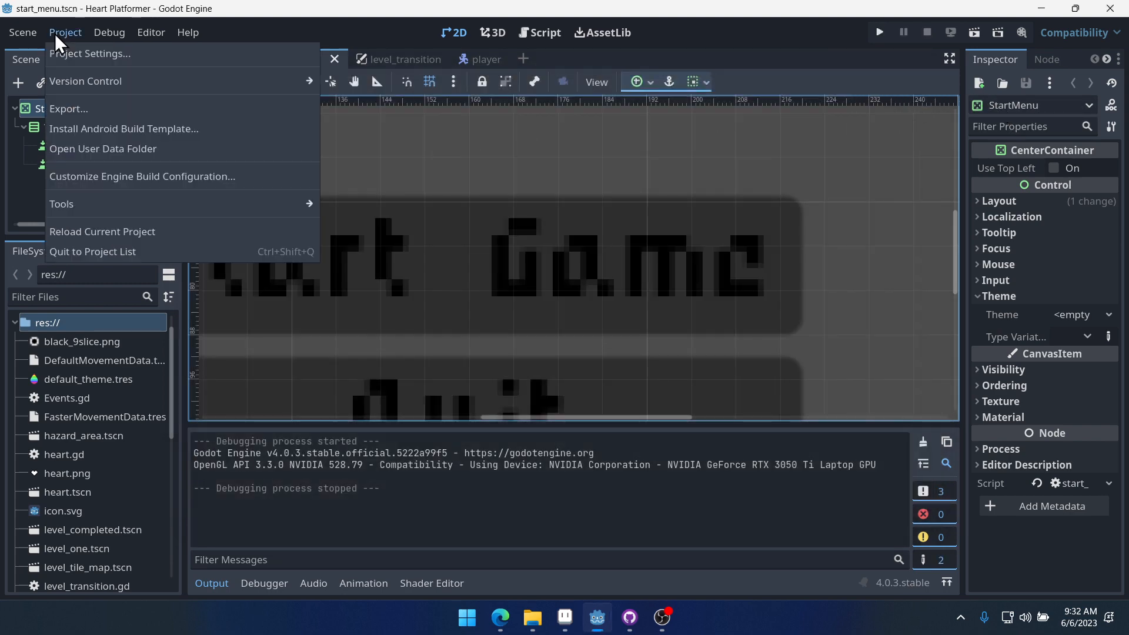
left_click(80, 54)
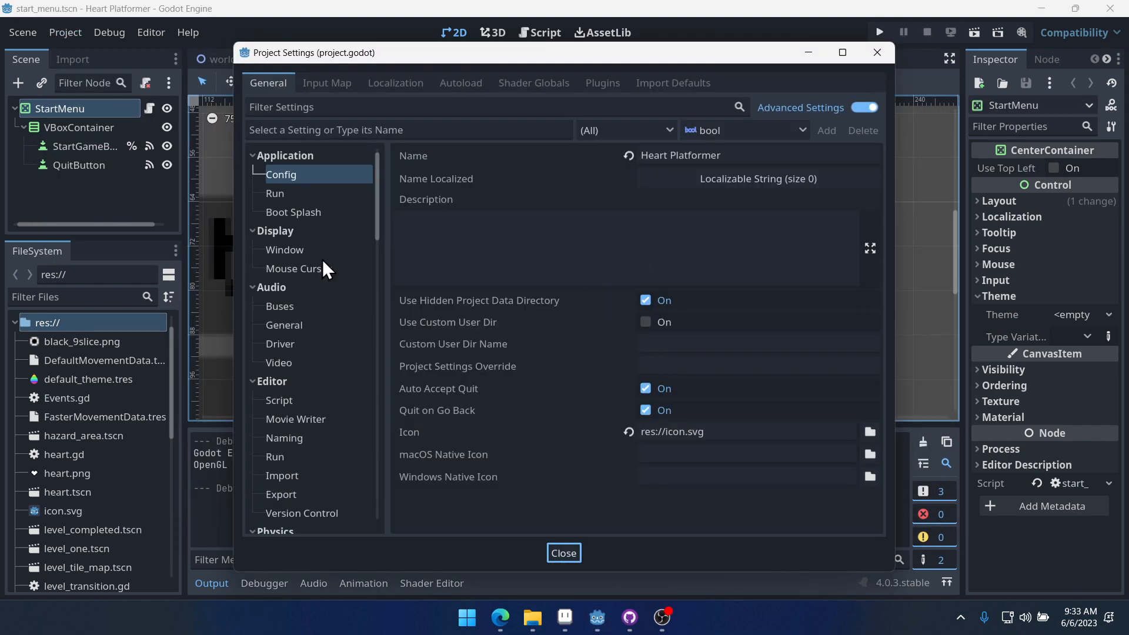
left_click(373, 106)
type("theme")
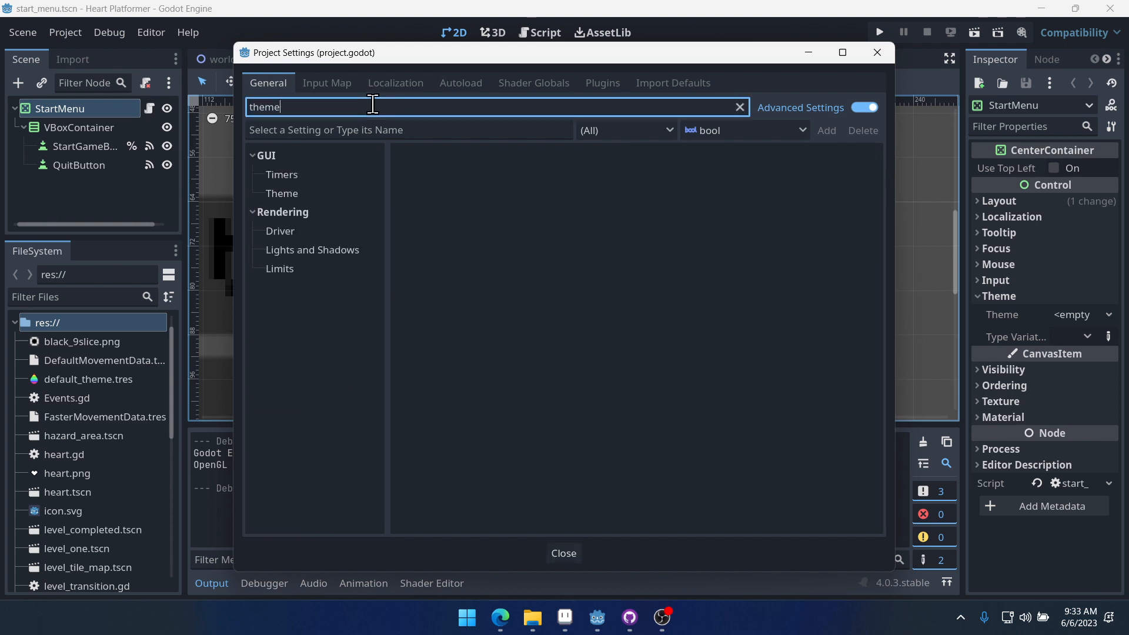
left_click(277, 195)
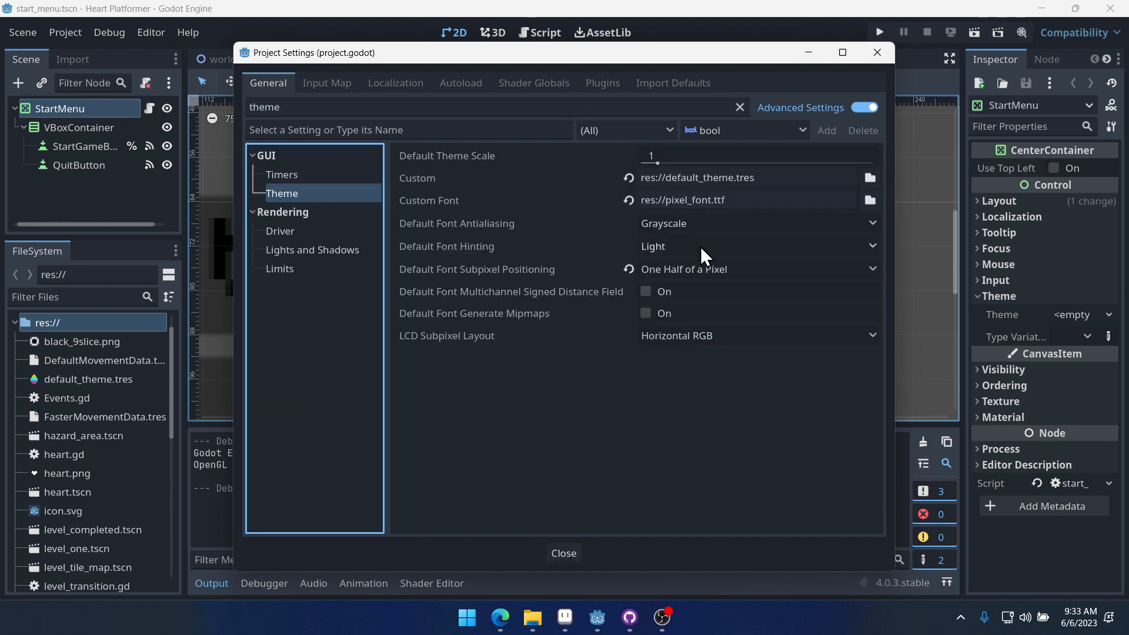
left_click(698, 270)
left_click(675, 291)
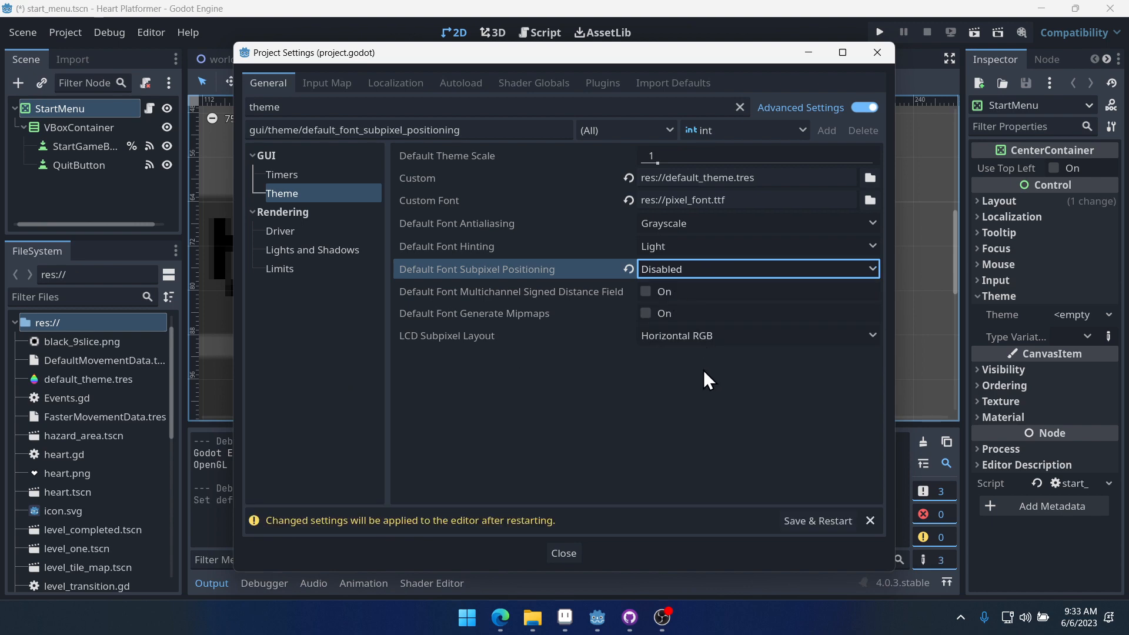
left_click(814, 521)
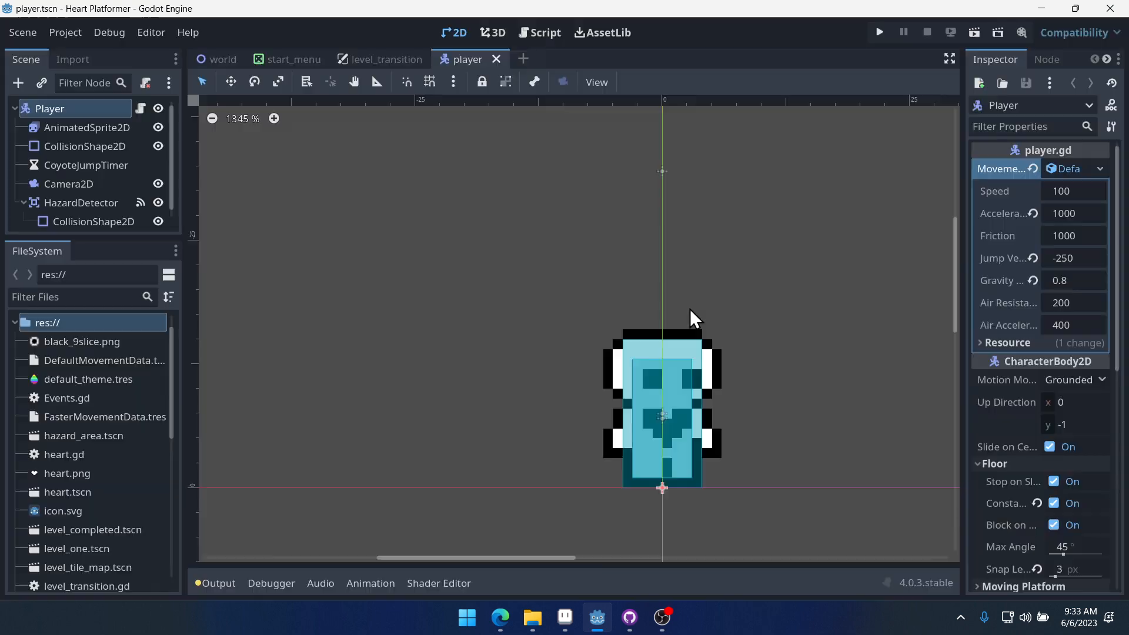
- Save the start menu scene
left_click(294, 59)
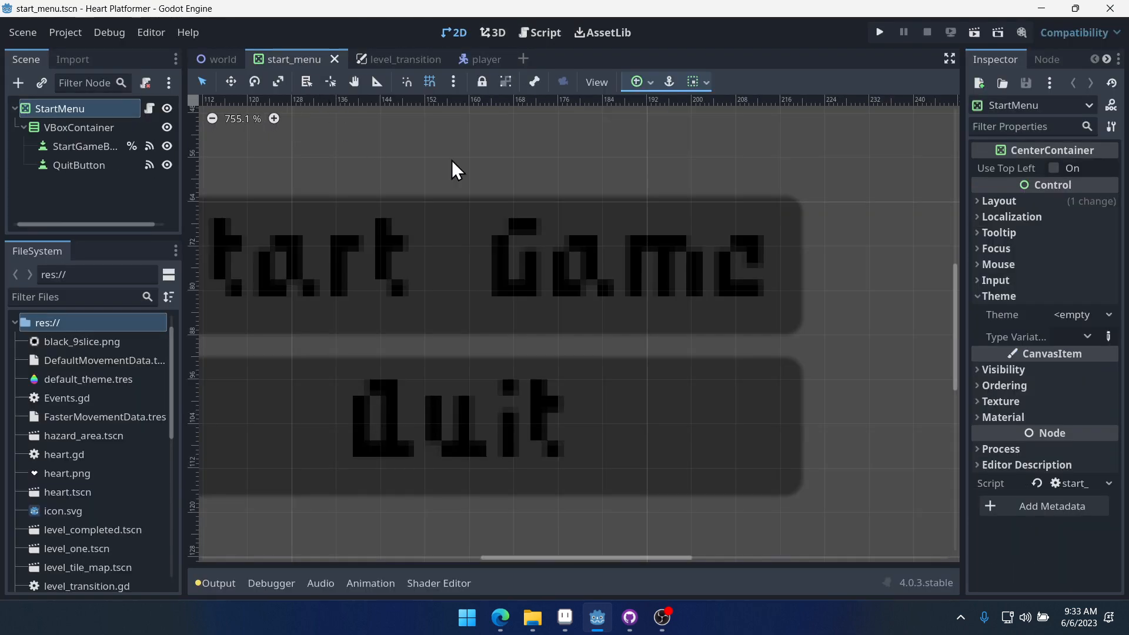
left_click_drag(449, 172, 633, 174)
middle_click_drag(747, 257, 688, 258)
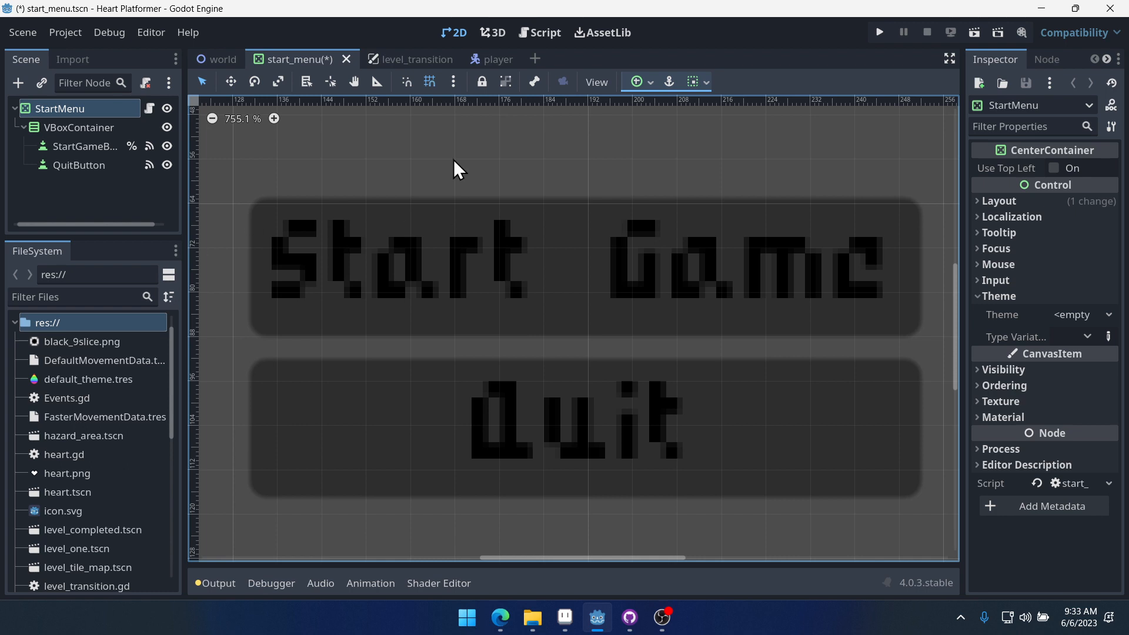
mouse_move(100, 246)
left_mouse_down()
mouse_move(100, 291)
mouse_move(100, 229)
left_mouse_up()
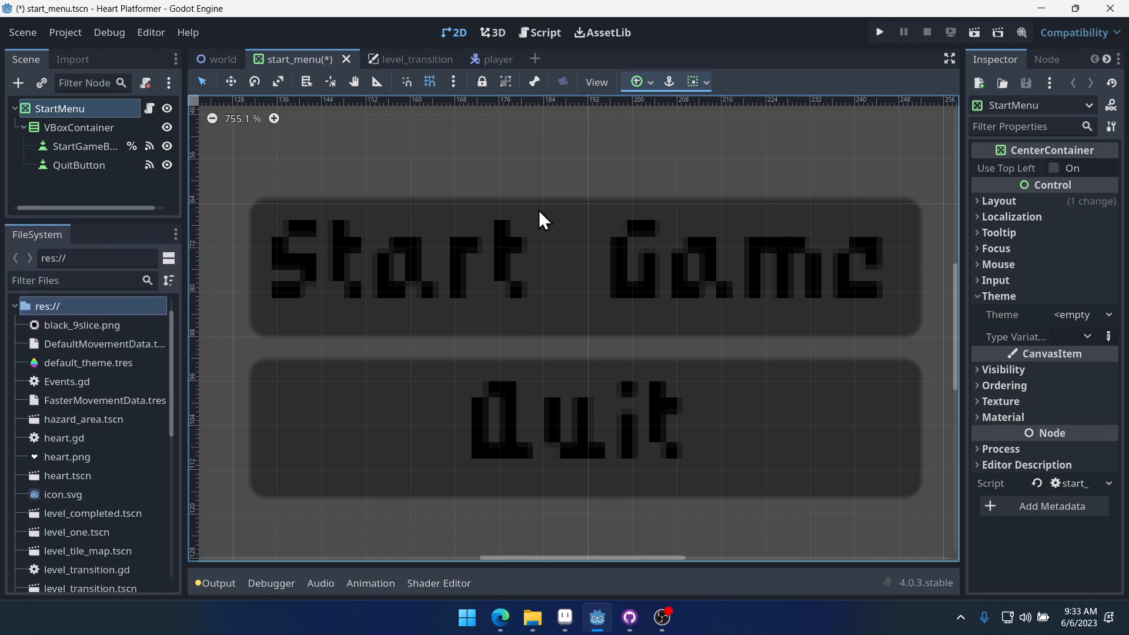
key("ctrl+s")
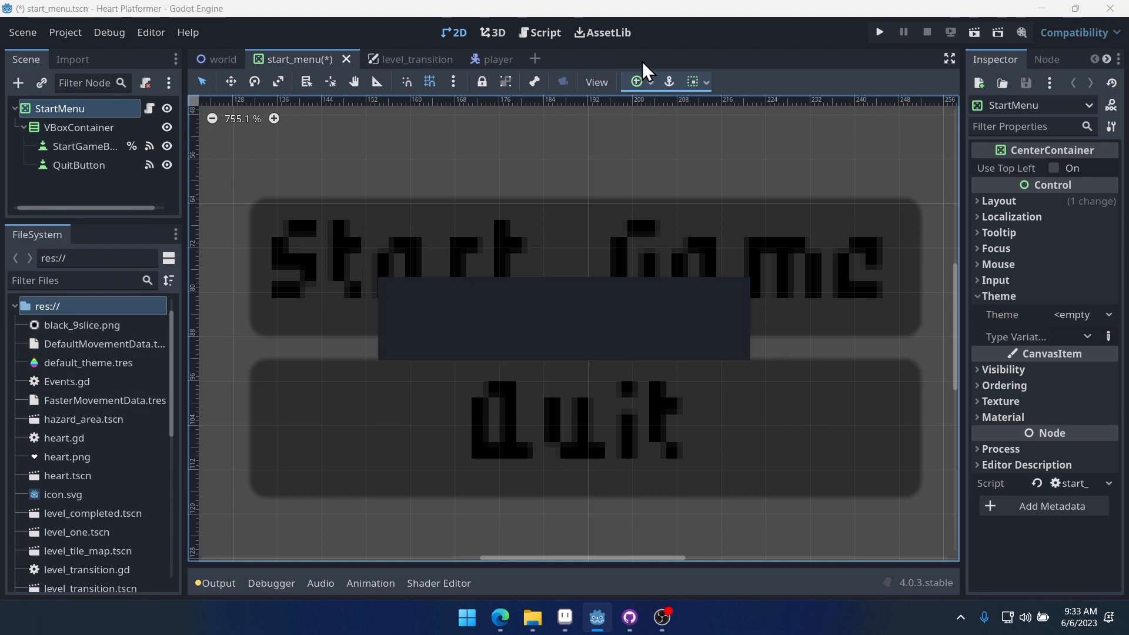
- Add a Button font size override of 6 in the default theme and save it
scroll(70, 418, "down", 5)
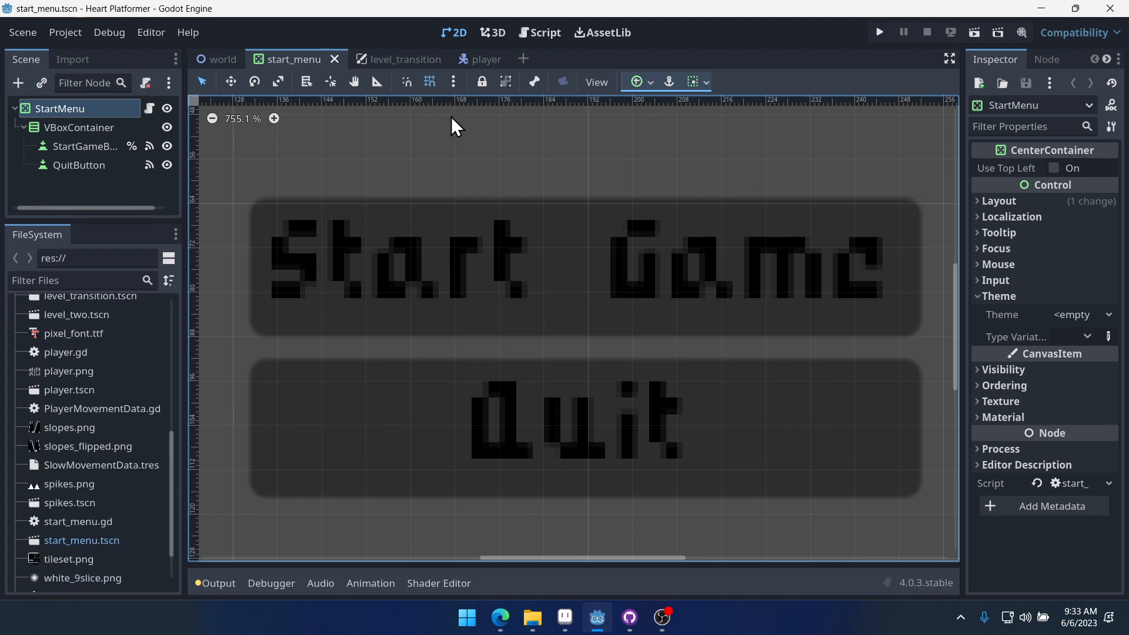
scroll(89, 391, "up", 5)
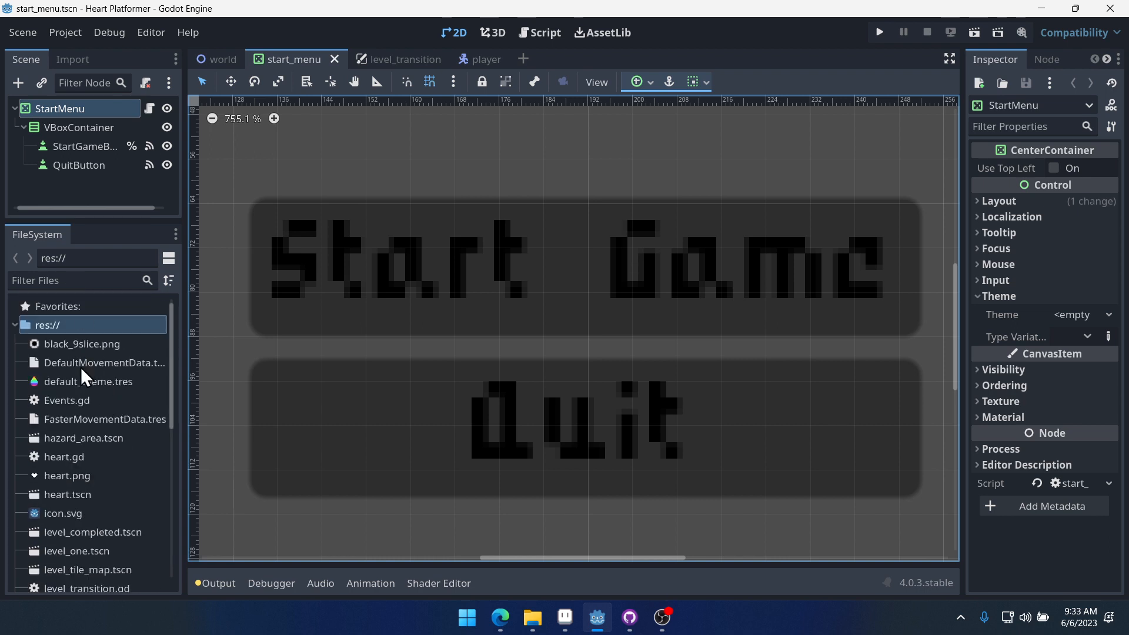
left_click(79, 376)
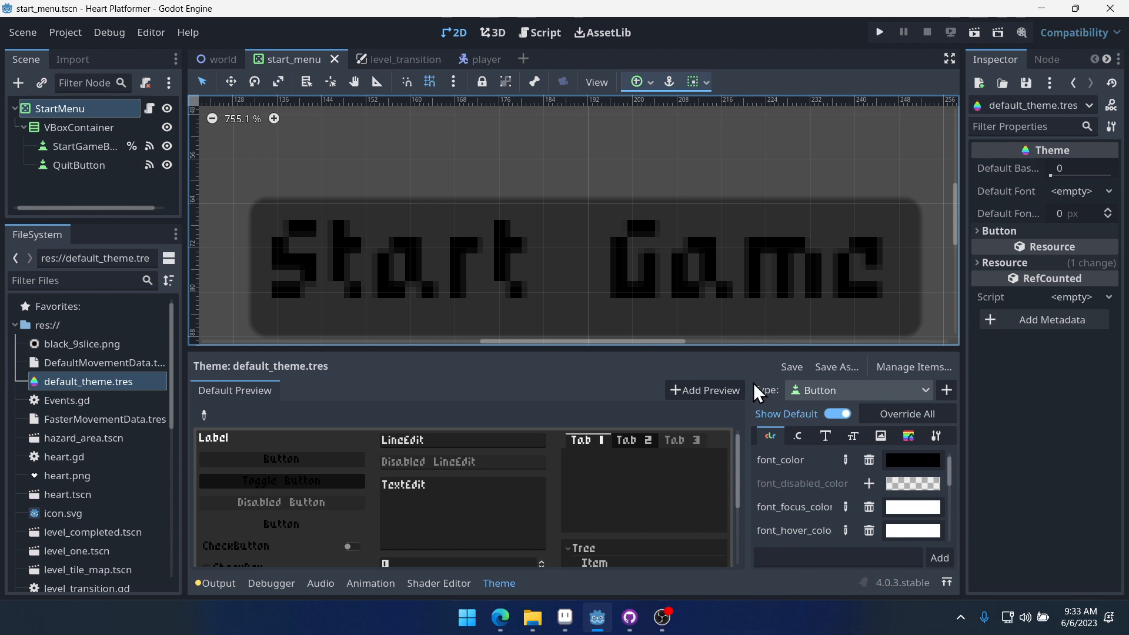
left_click_drag(515, 350, 510, 269)
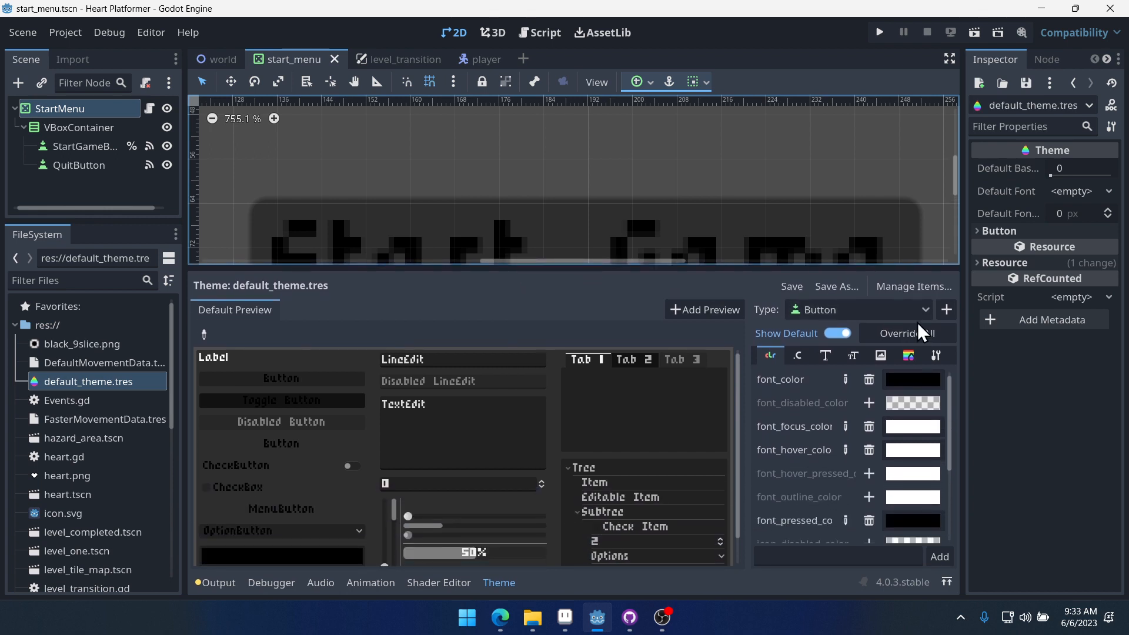
left_click(842, 311)
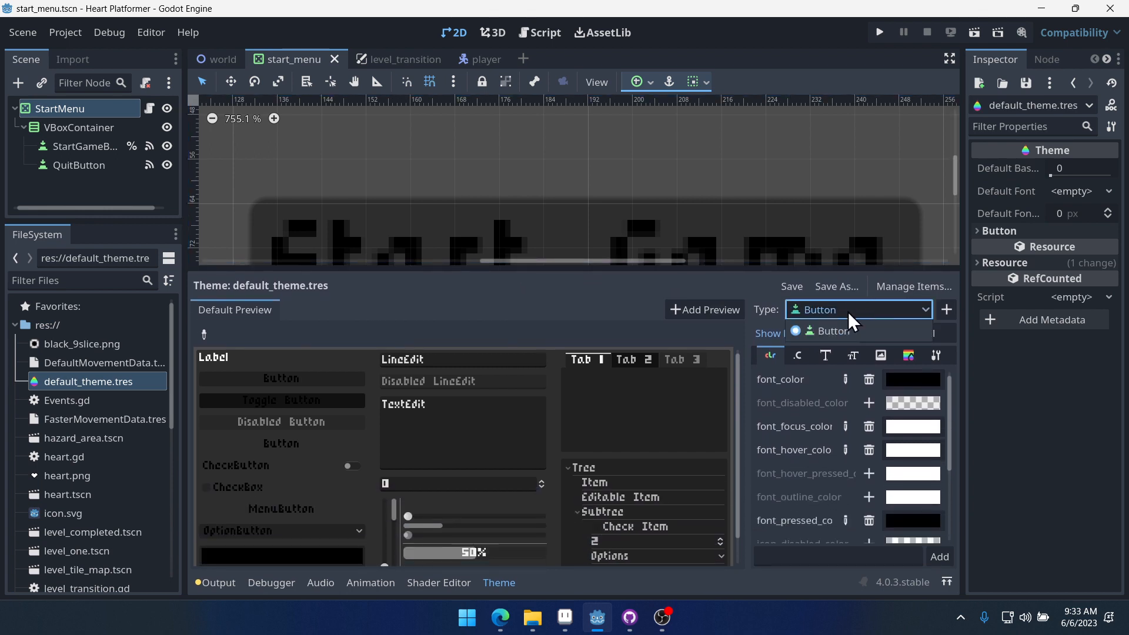
left_click(469, 323)
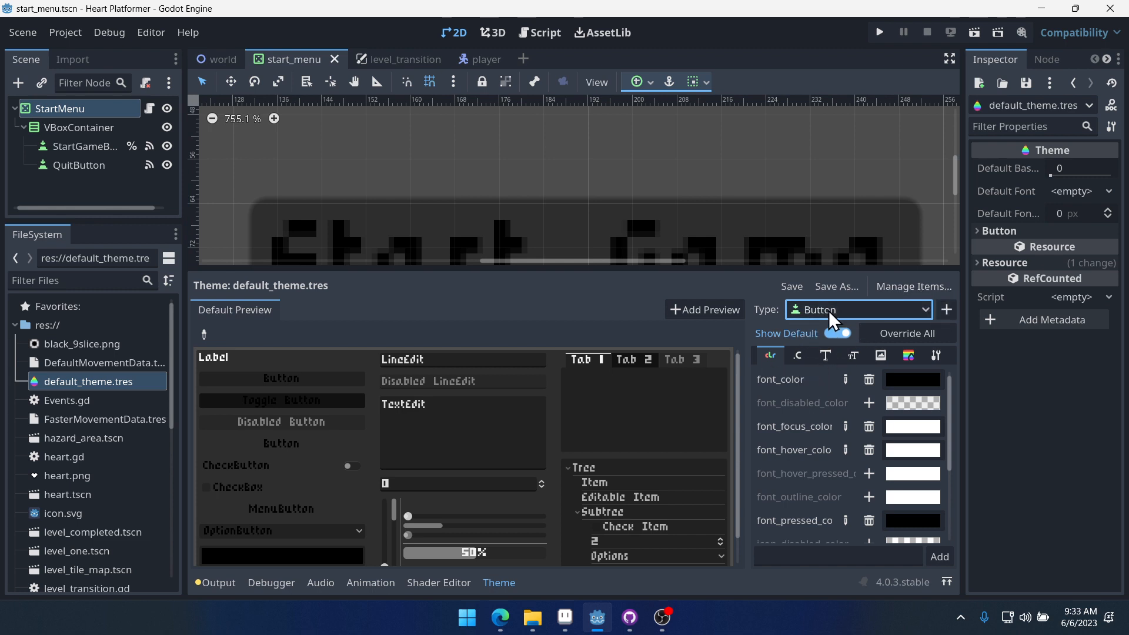
left_click(826, 356)
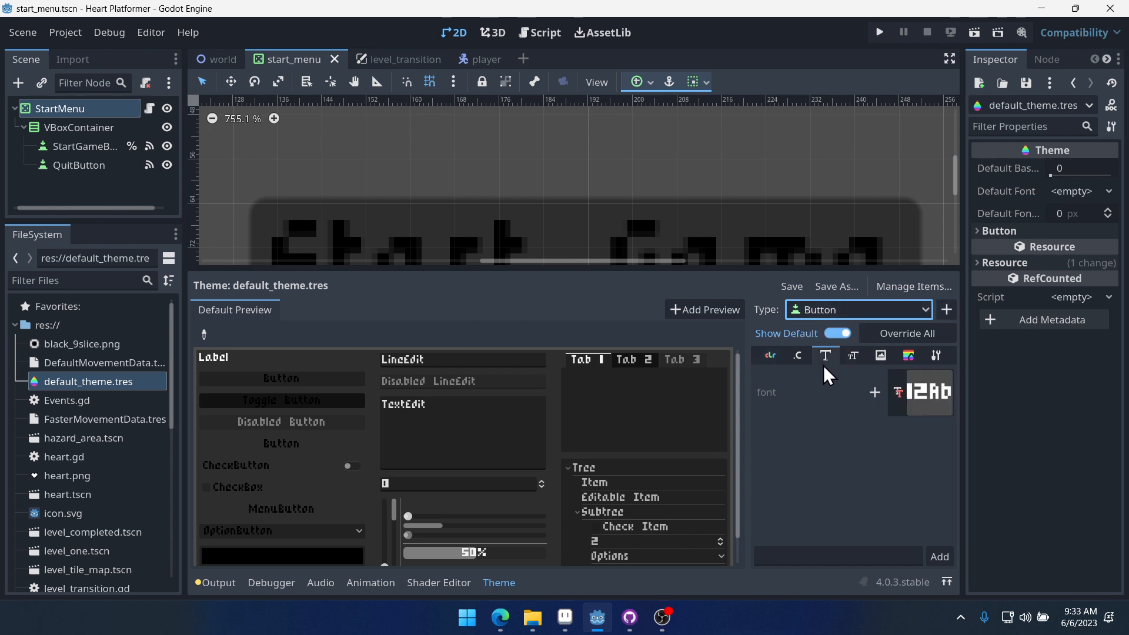
left_click_drag(743, 450, 657, 451)
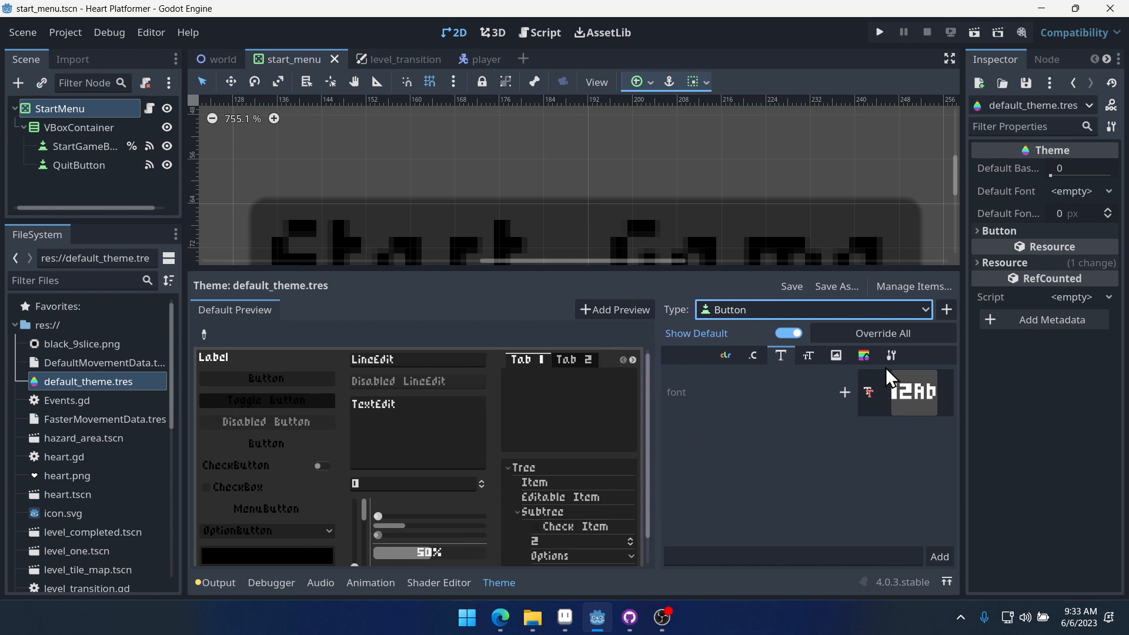
left_click(809, 356)
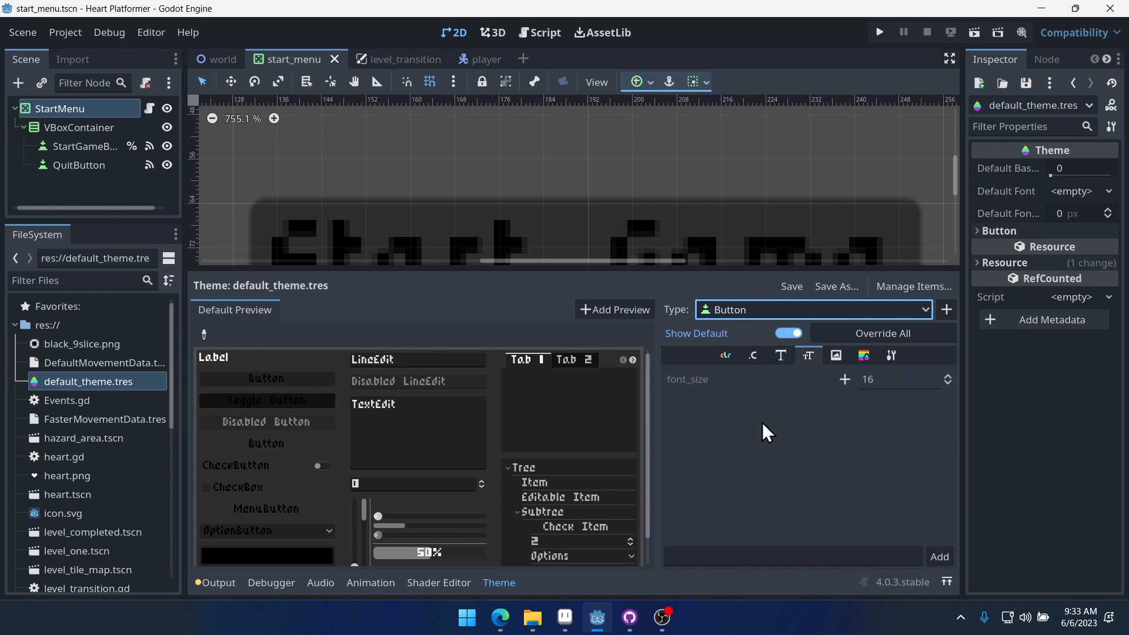
left_click(845, 379)
left_click(898, 379)
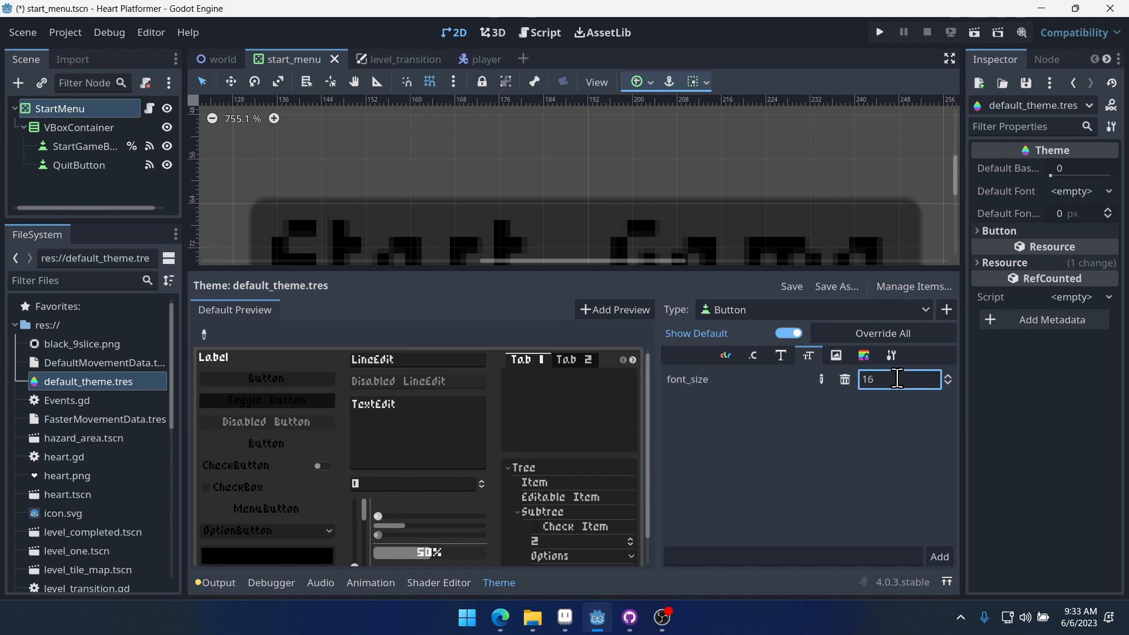
key("Left")
key("BackSpace")
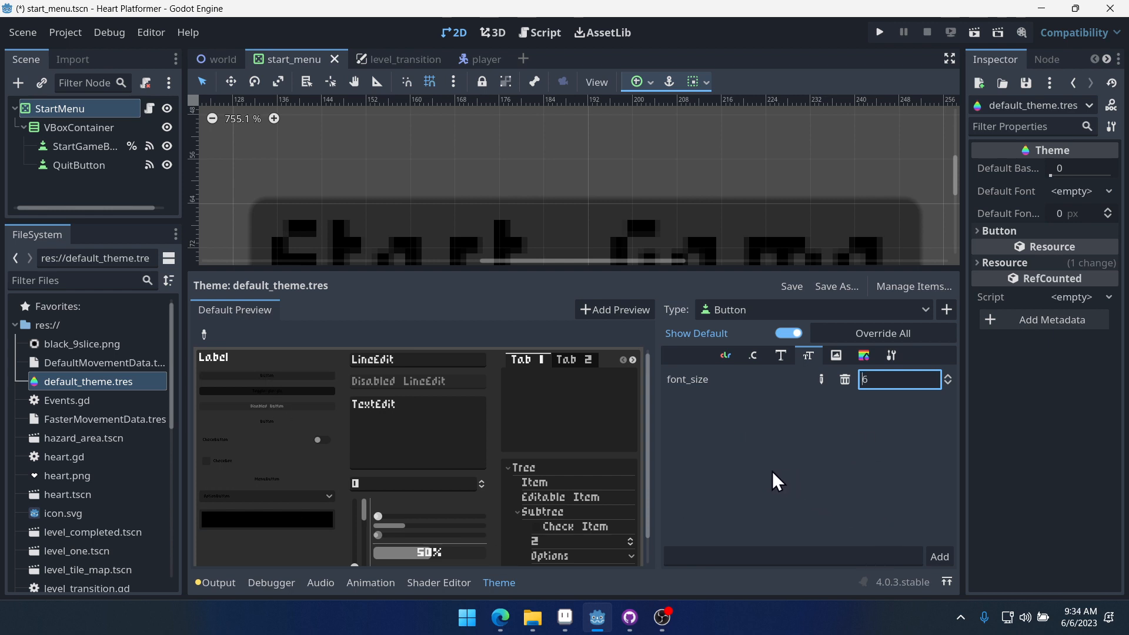
key("ctrl+s")
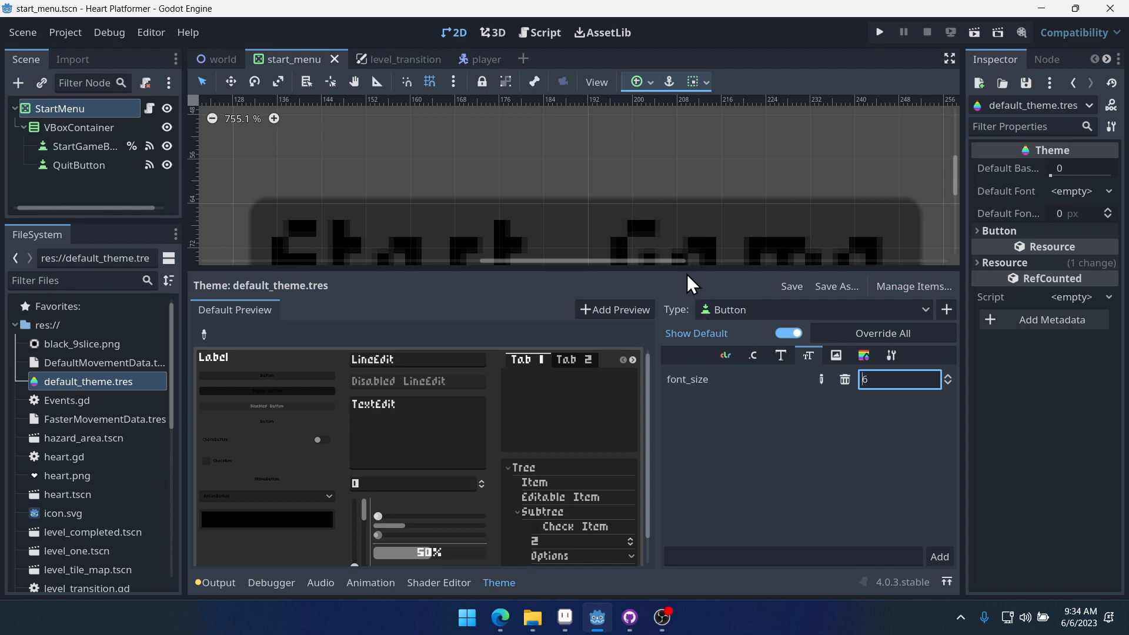
- Examine the resized Start Game and Quit button text in the start menu scene
left_click_drag(688, 272, 709, 430)
middle_click_drag(527, 280, 563, 250)
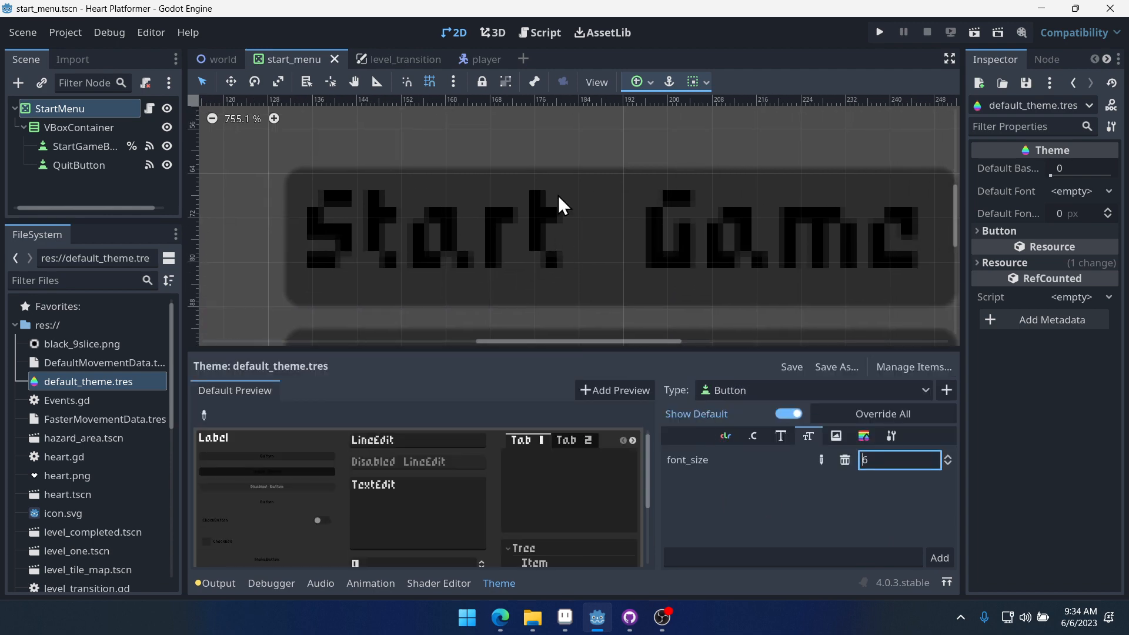
left_click(393, 61)
left_click(308, 62)
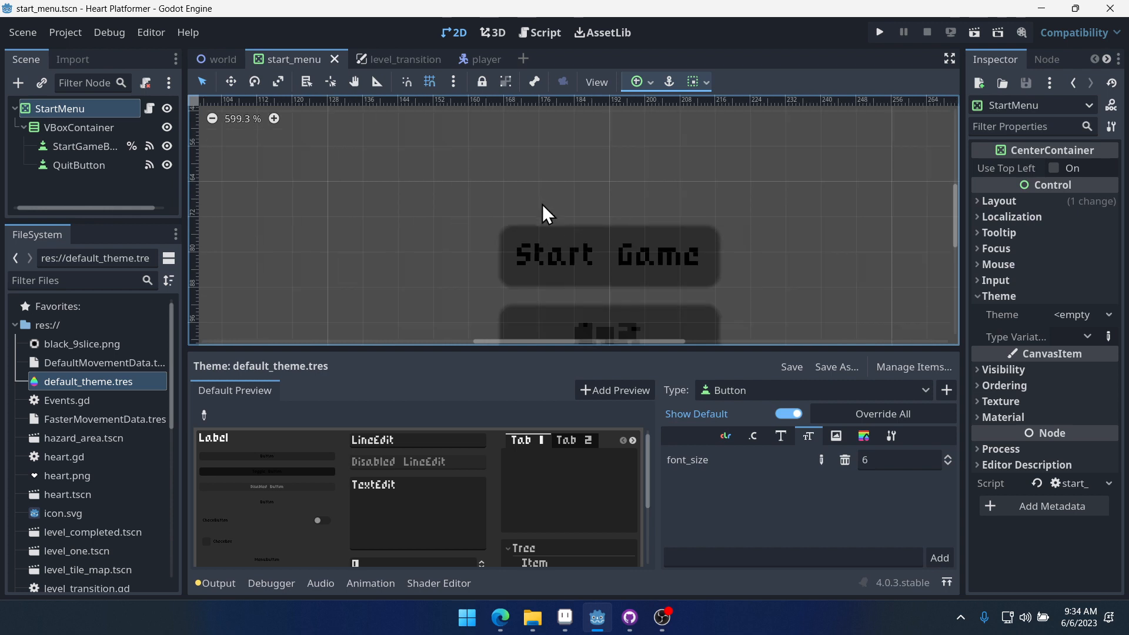
scroll(633, 246, "up", 1)
middle_click_drag(633, 246, 627, 184)
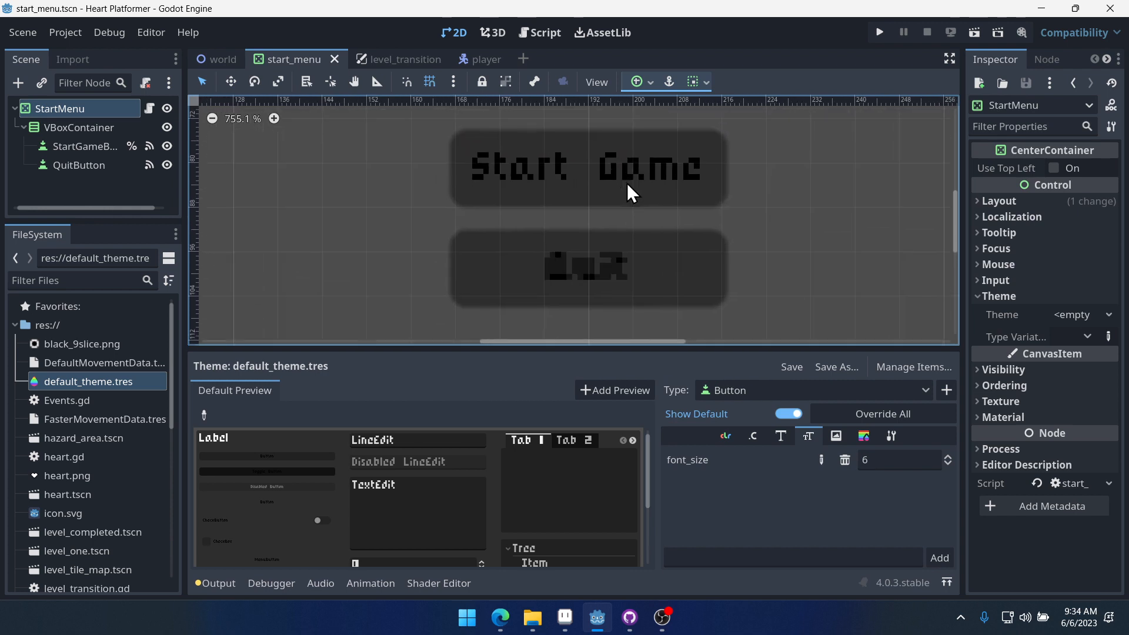
scroll(594, 188, "up", 3)
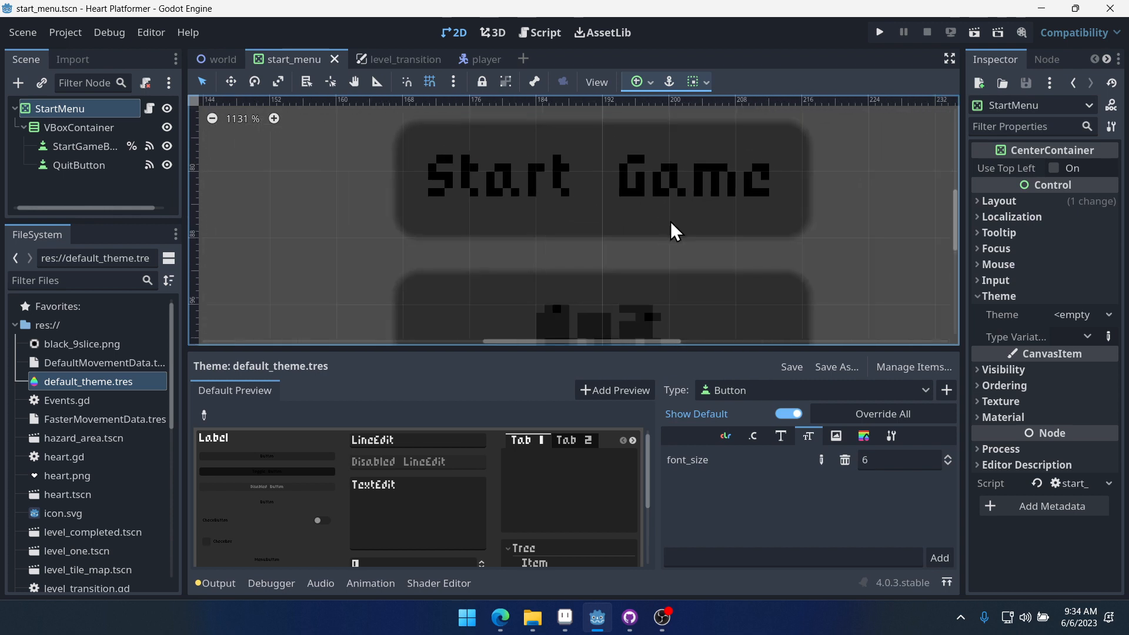
scroll(723, 220, "down", 9)
- Save and run the project to check the start menu, then close the game window
key("ctrl+s")
left_click(877, 39)
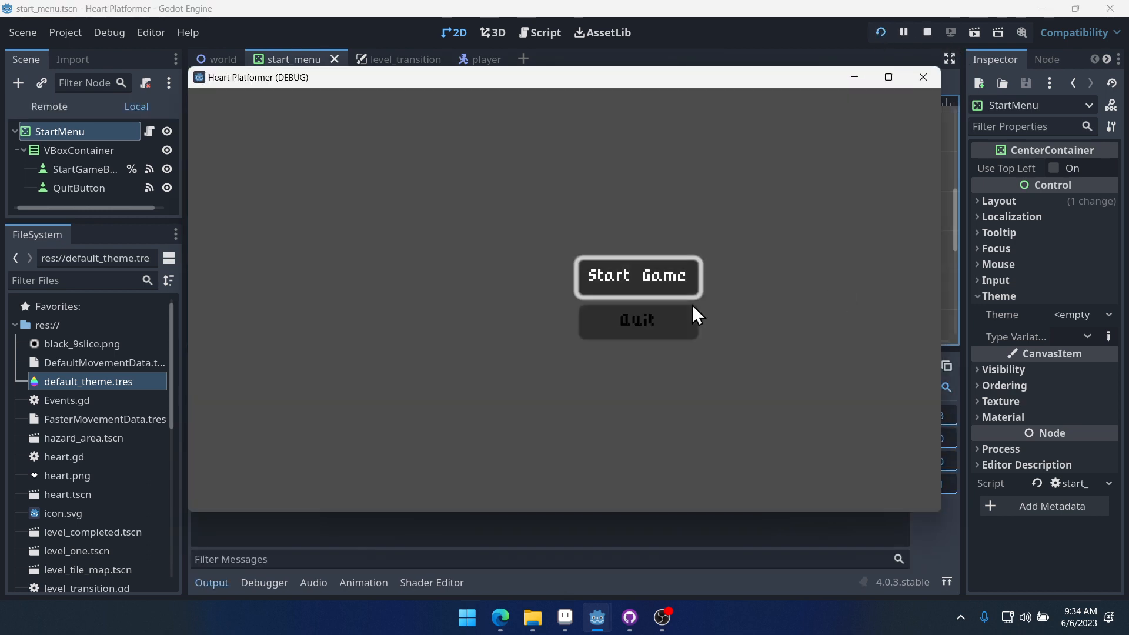
left_click(923, 77)
- Set the StartMenu root container's anchor preset to Full Rect and save the scene
left_click(77, 128)
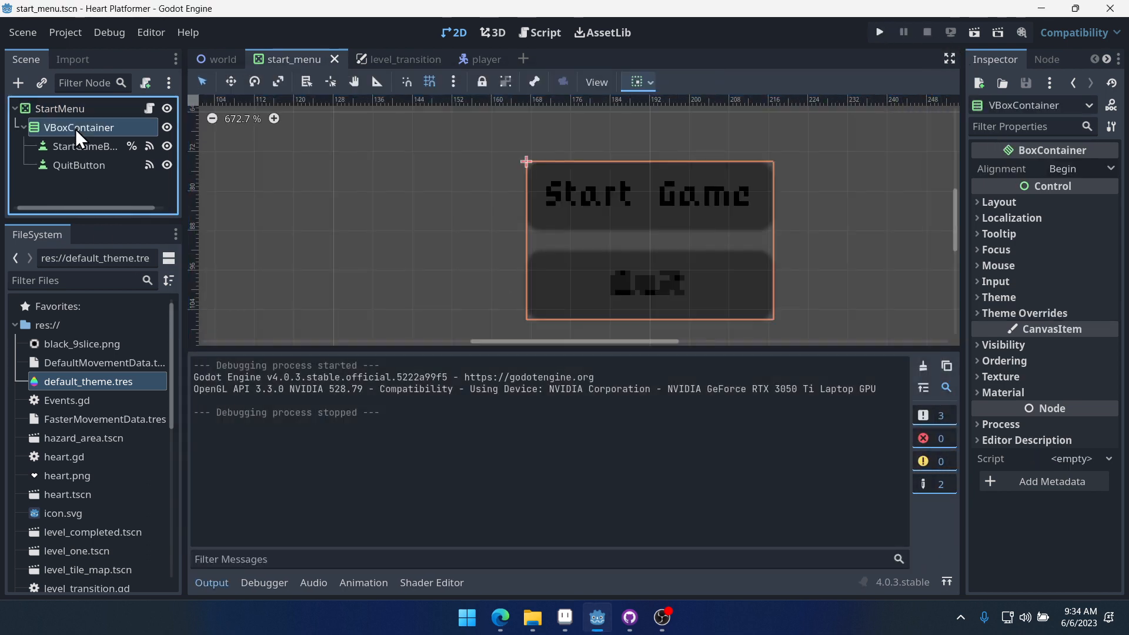
scroll(387, 254, "down", 15)
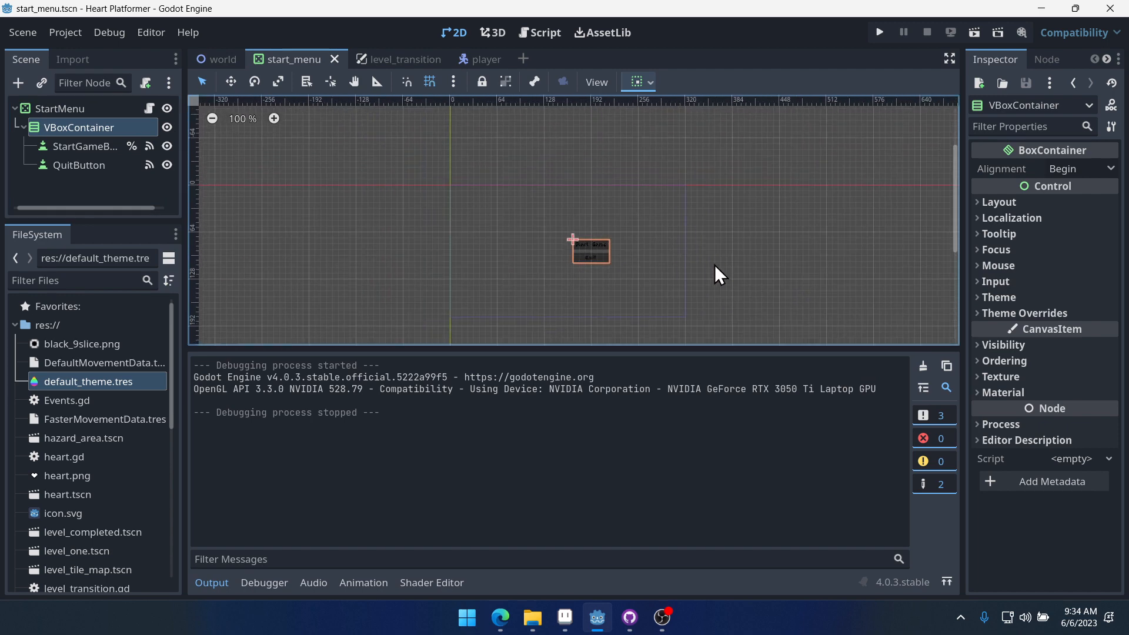
scroll(715, 266, "down", 2)
left_click(77, 147)
left_click(79, 166)
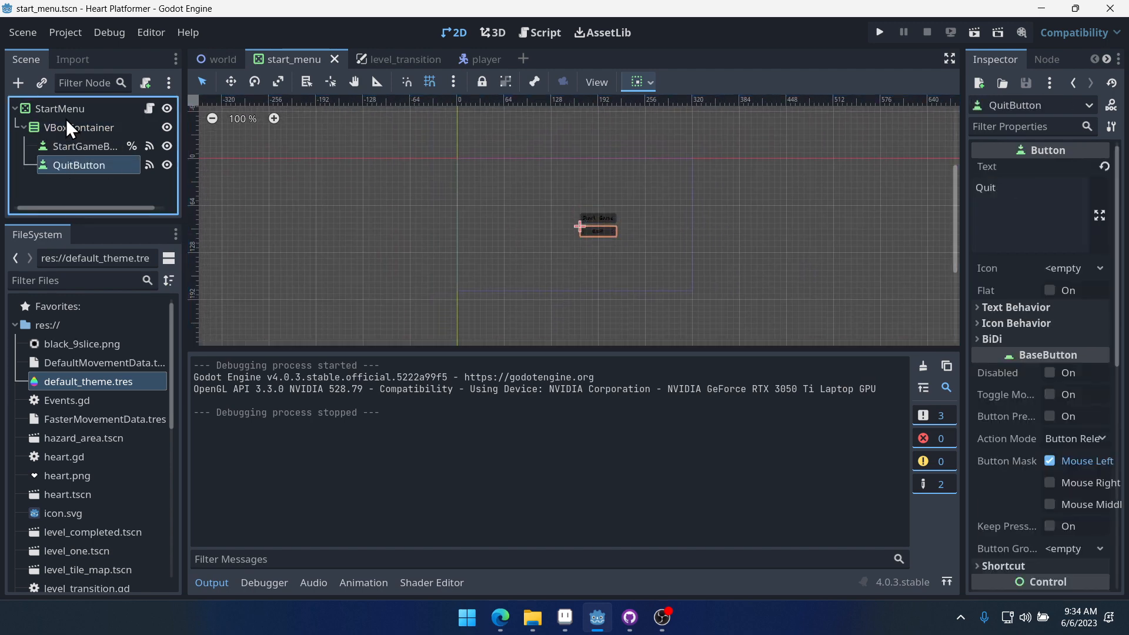
left_click(68, 126)
left_click(68, 110)
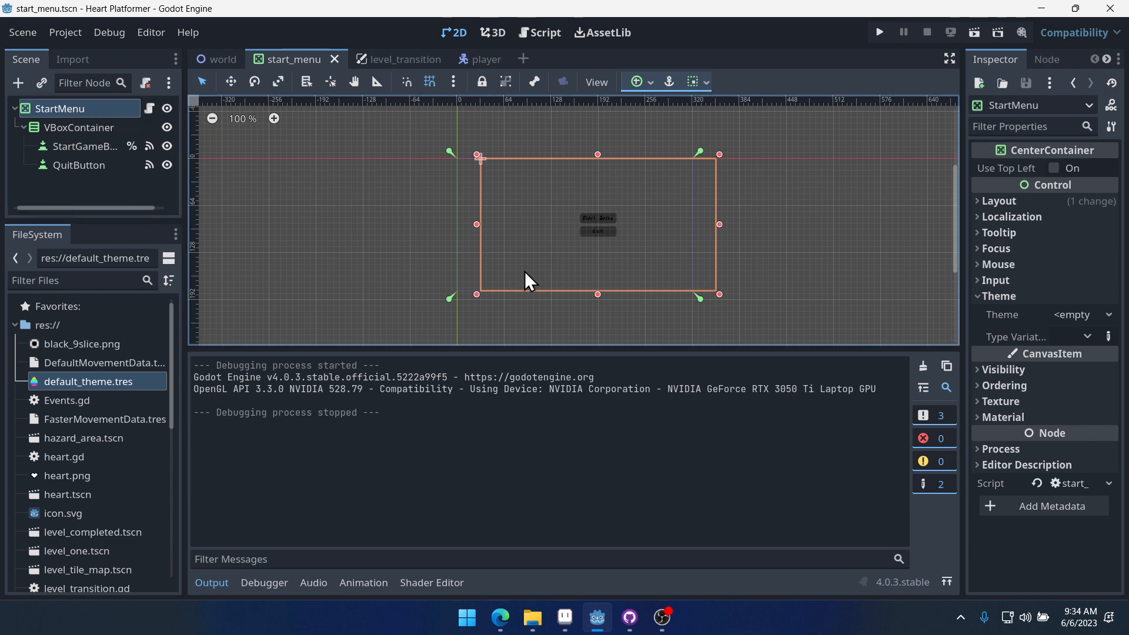
scroll(525, 271, "up", 1)
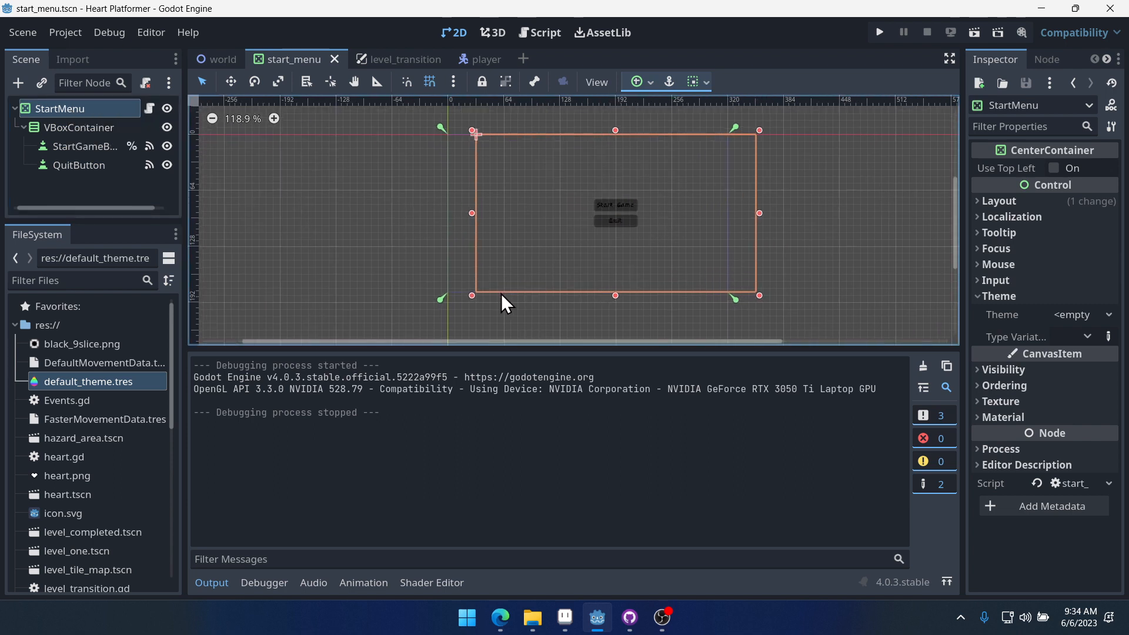
left_click(649, 83)
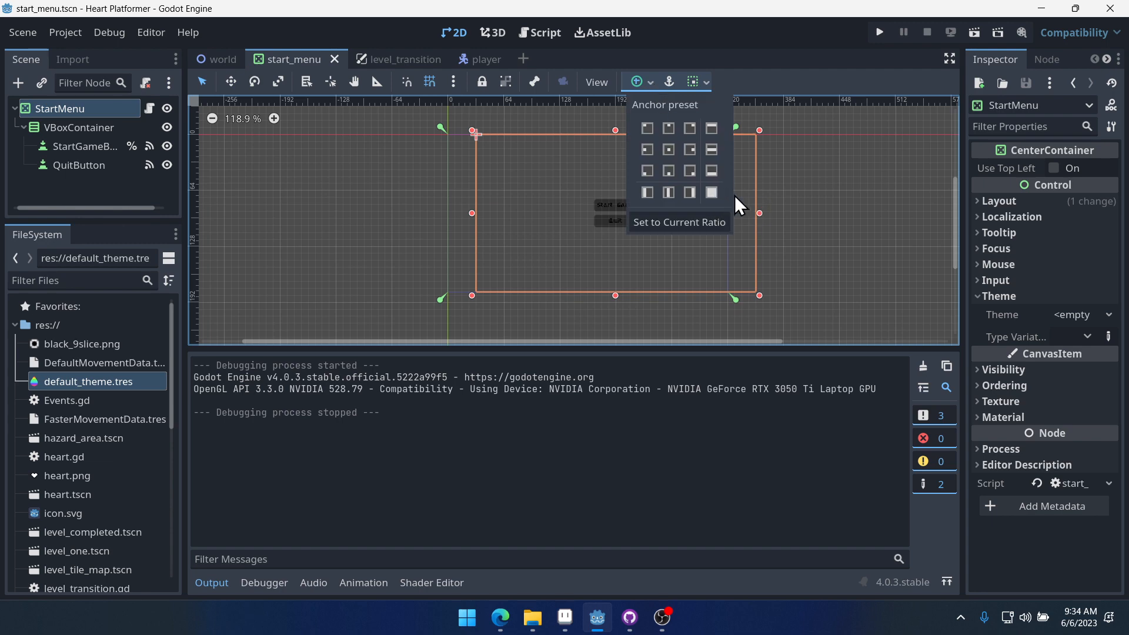
left_click(712, 192)
scroll(606, 217, "up", 4)
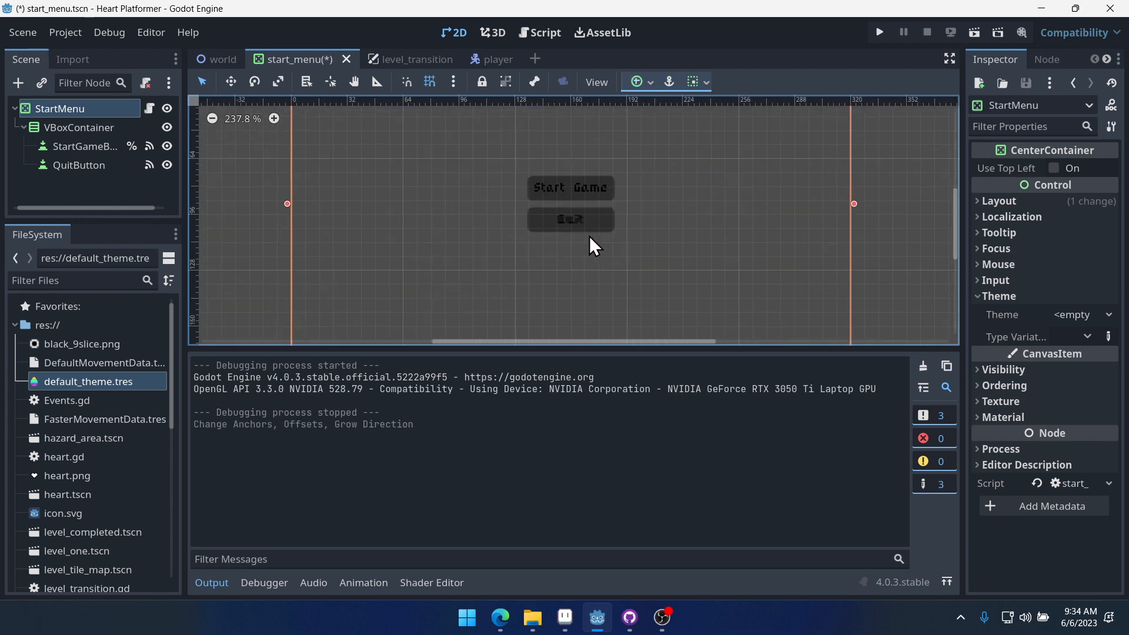
scroll(593, 238, "up", 4)
key("ctrl+s")
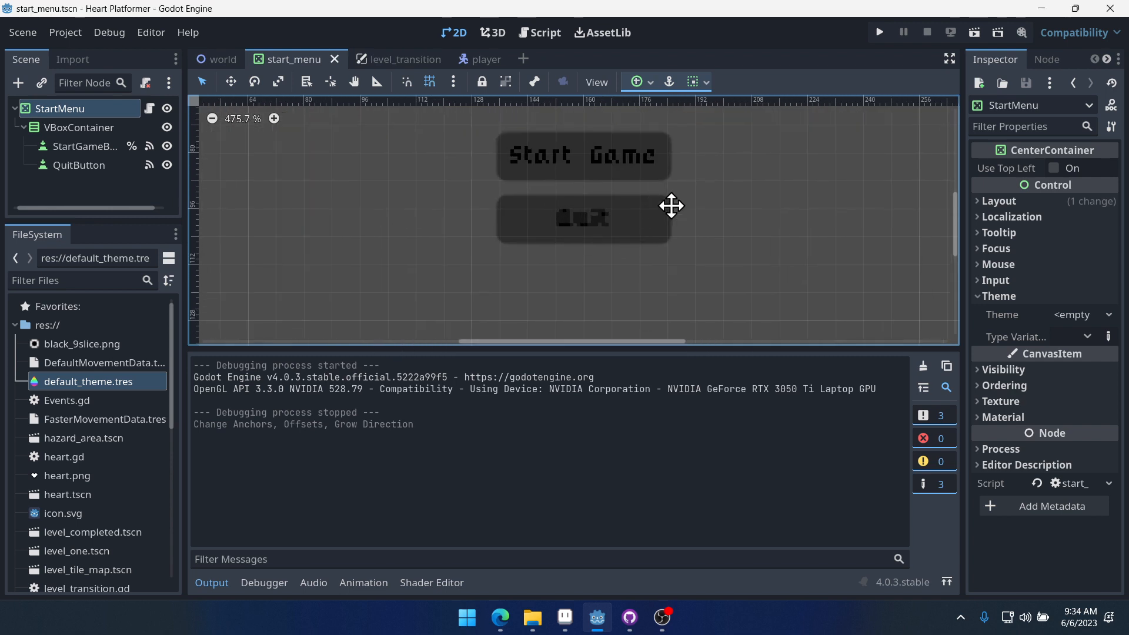
- Run the project to check the menu's placement, then close the game window
scroll(672, 205, "up", 2)
left_click(219, 588)
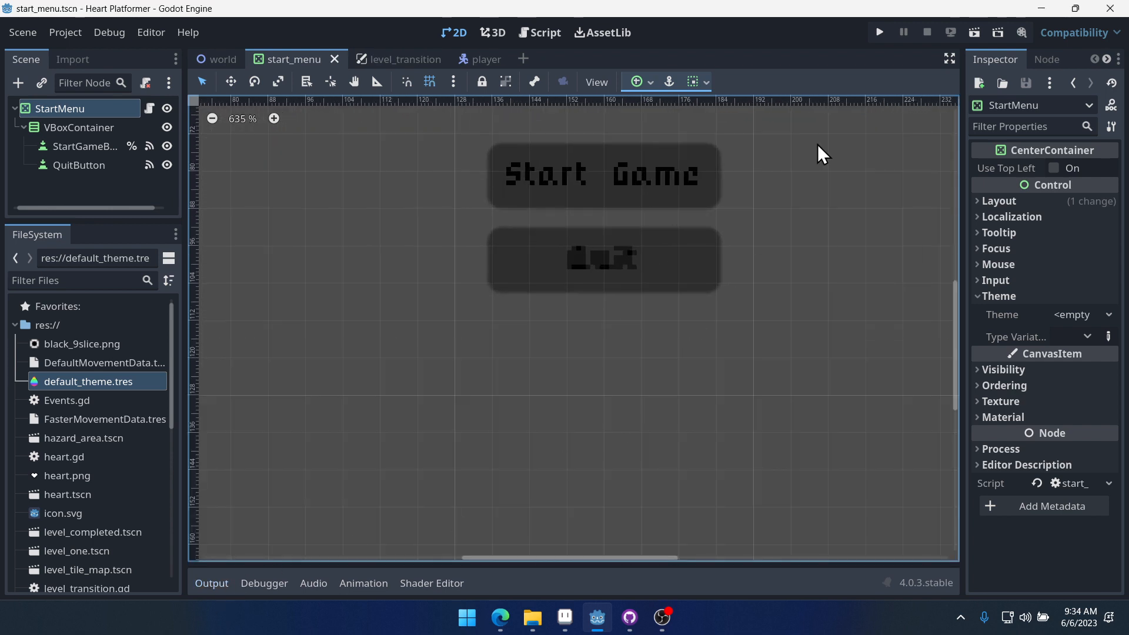
left_click(881, 32)
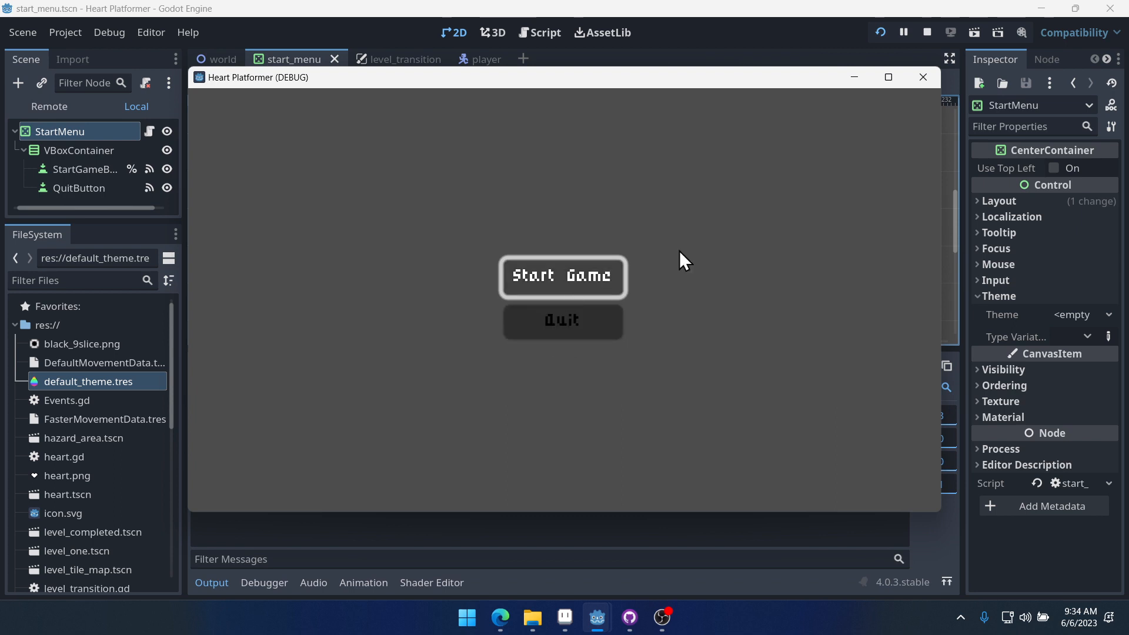
left_click(921, 78)
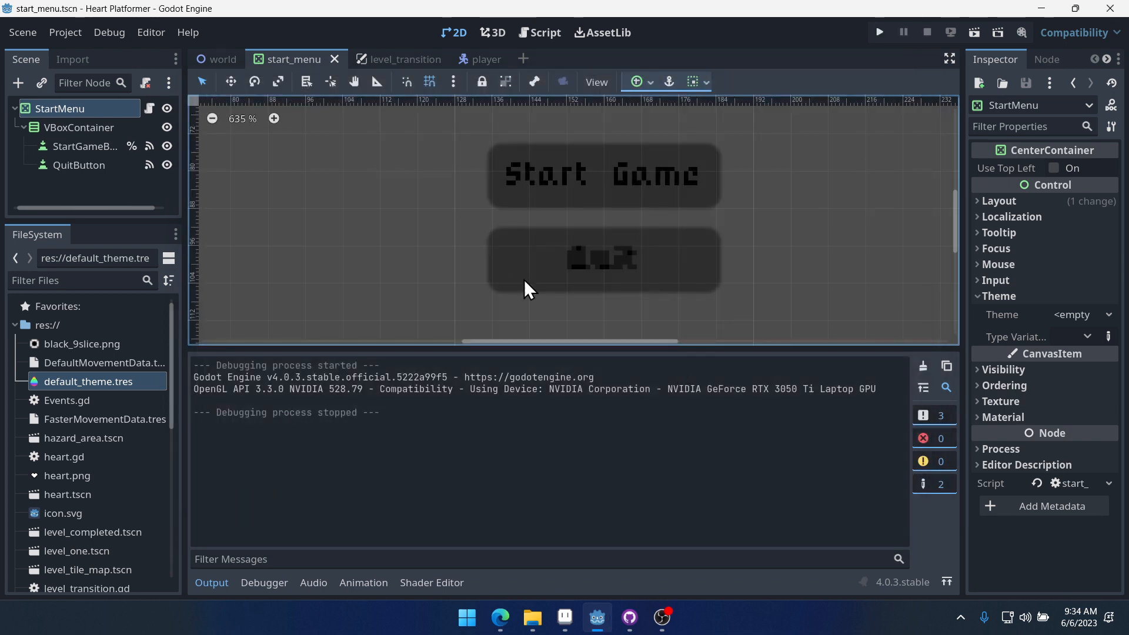
- Run the project, move focus between the Start Game and Quit buttons, and close the game window
left_click_drag(558, 352, 562, 427)
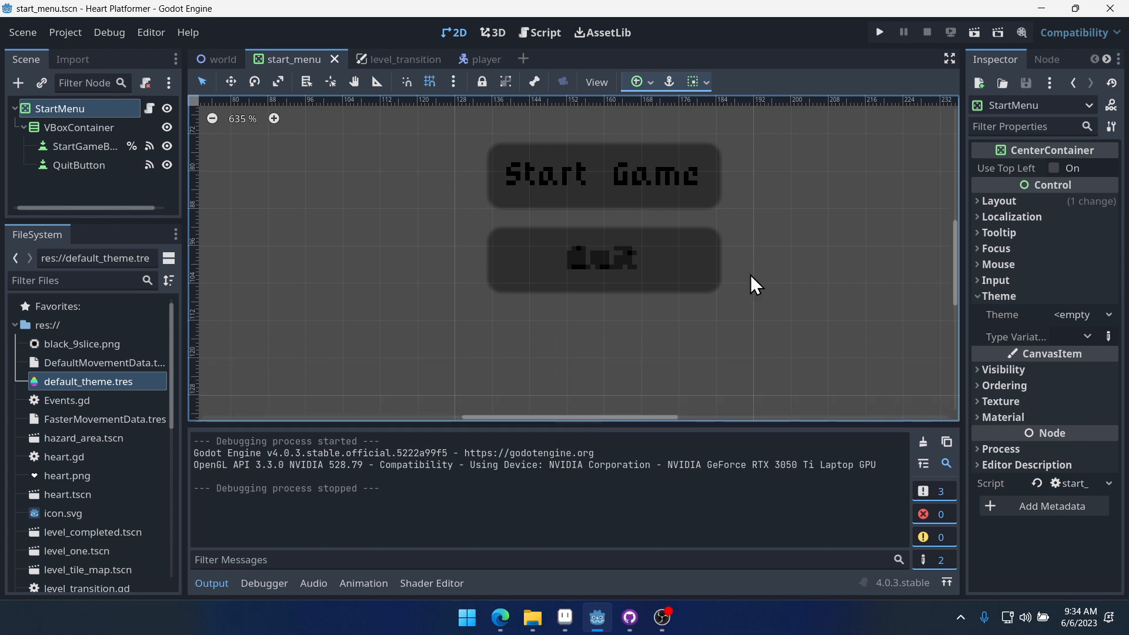
scroll(735, 270, "up", 3)
scroll(723, 265, "right", 4)
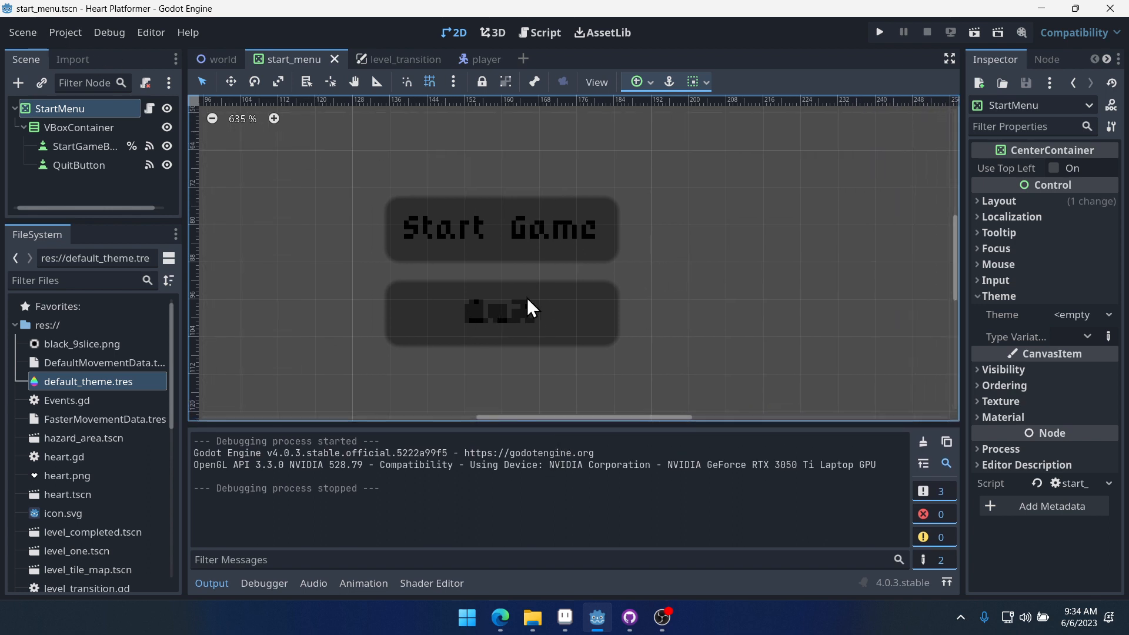
middle_click_drag(678, 302, 749, 302)
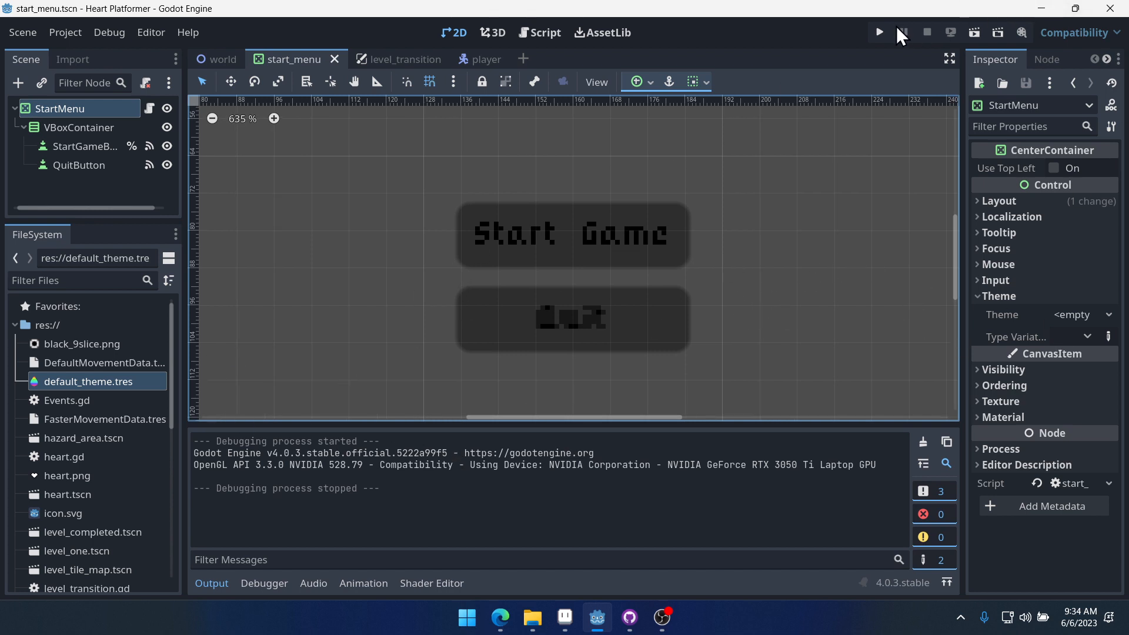
left_click(878, 33)
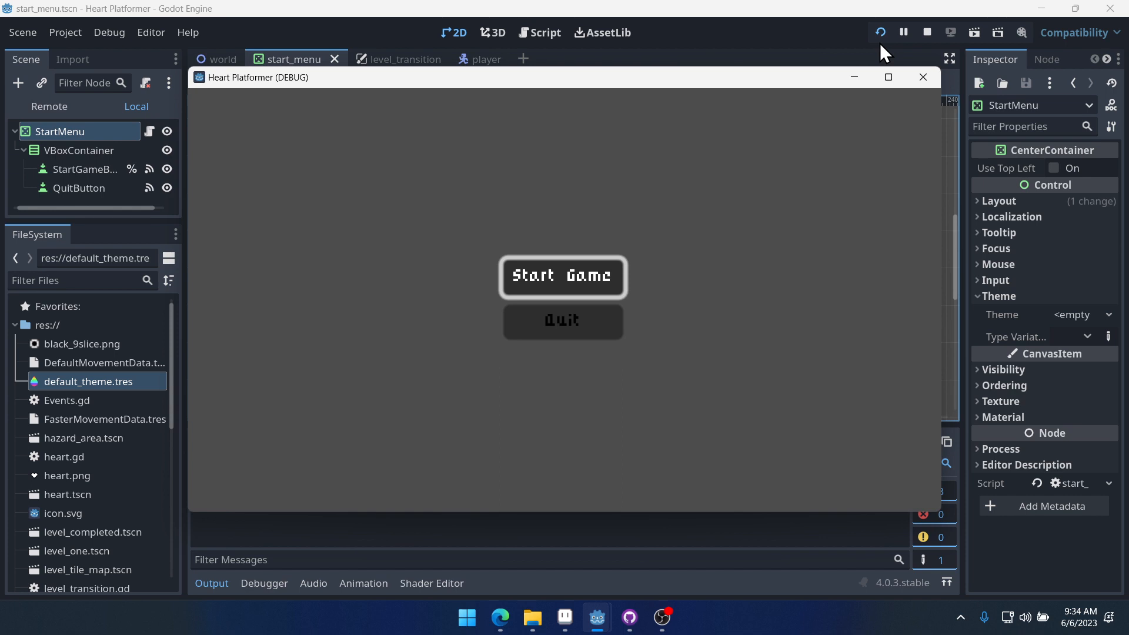
key("Down")
key("Up")
key("Down")
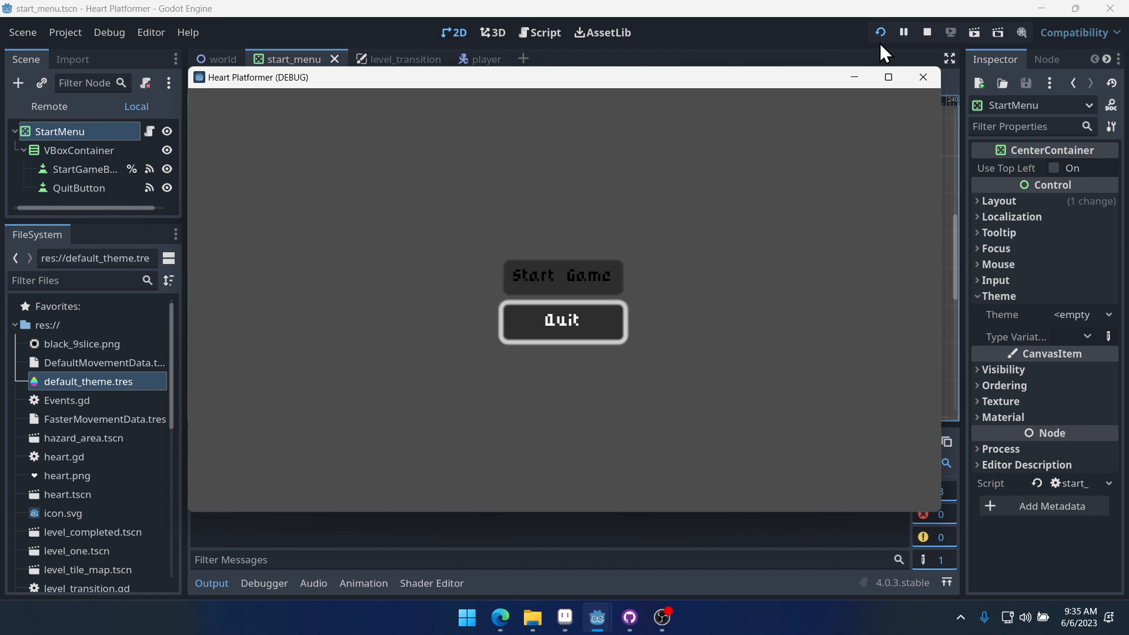
key("Up")
key("Down")
left_click(923, 77)
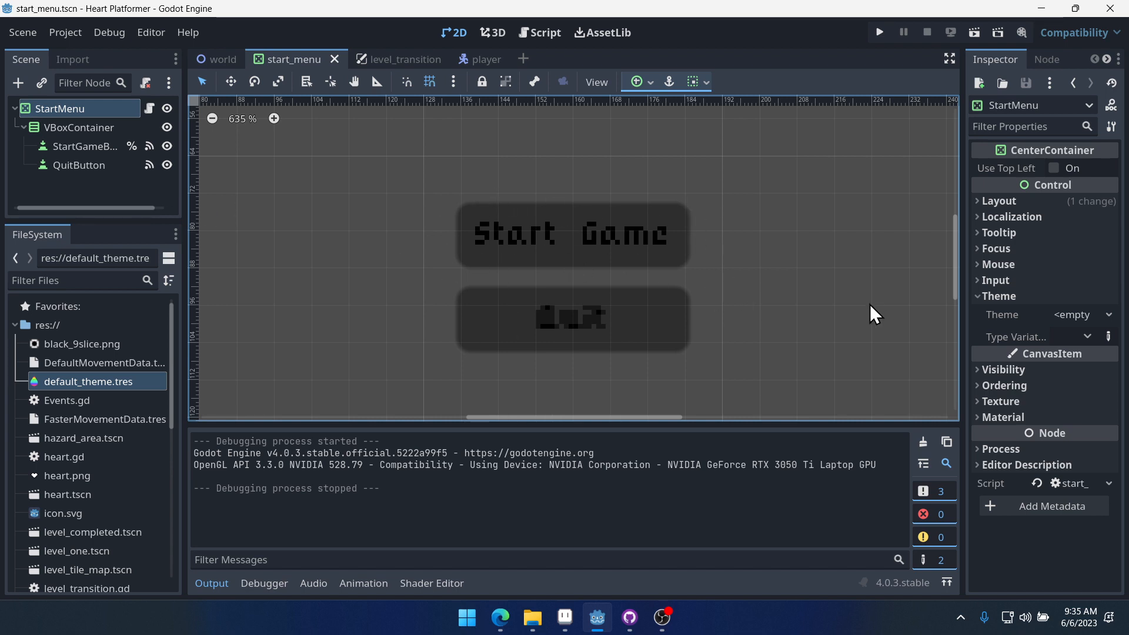
- Open the default theme in the theme editor and show the Button type's stylebox items
double_click(80, 383)
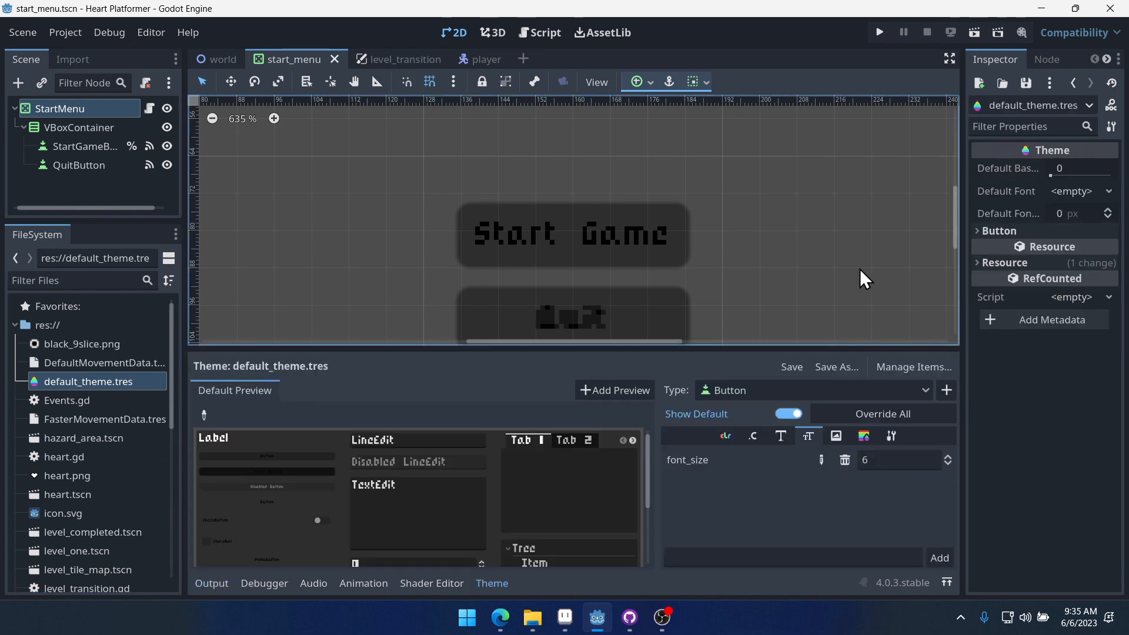
left_click_drag(623, 353, 851, 199)
middle_click_drag(850, 198, 790, 116)
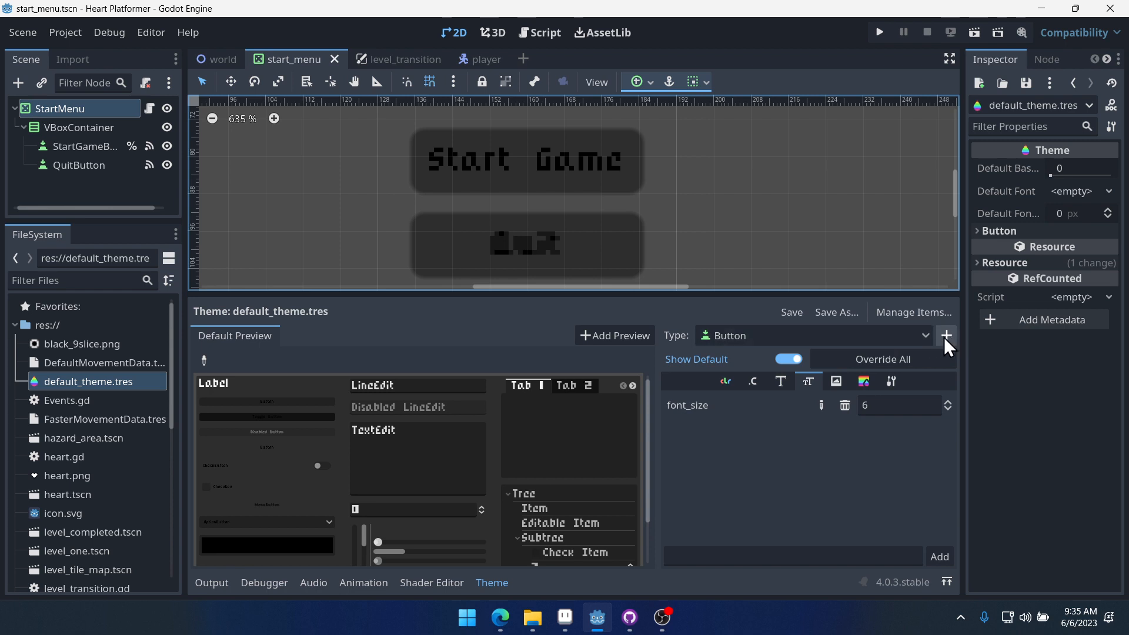
left_click(863, 383)
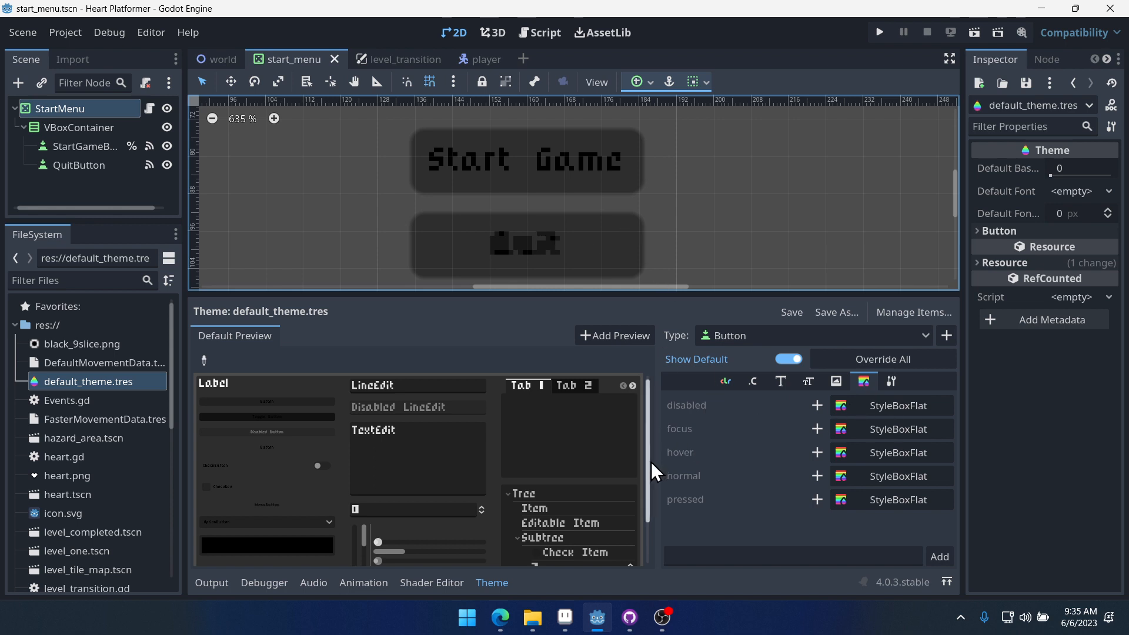
left_click_drag(655, 471, 572, 471)
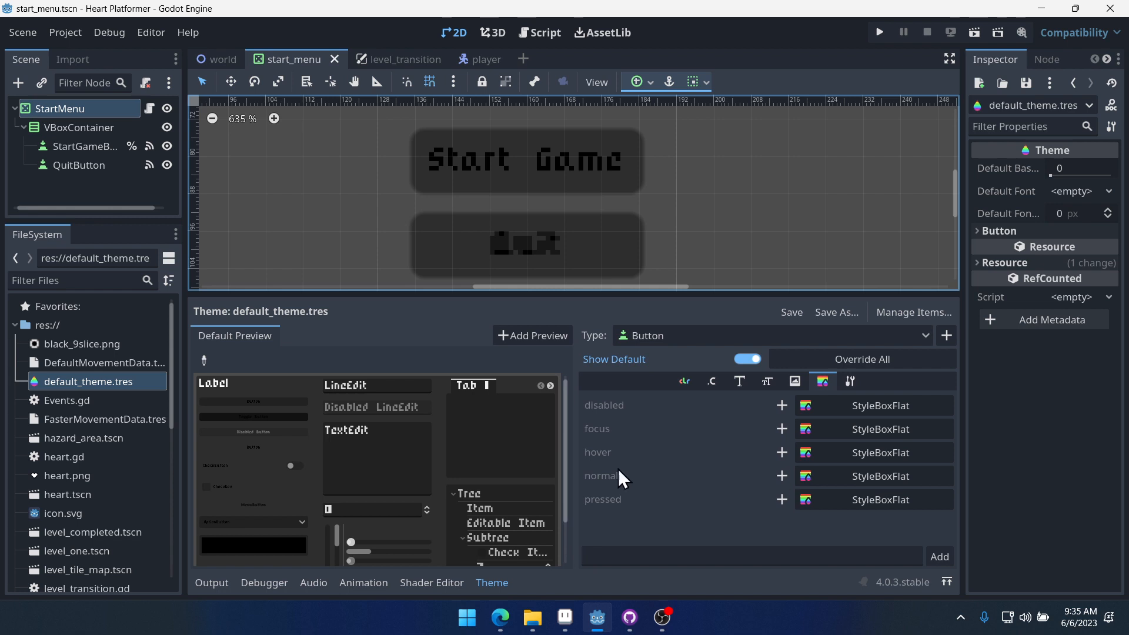
left_click(782, 477)
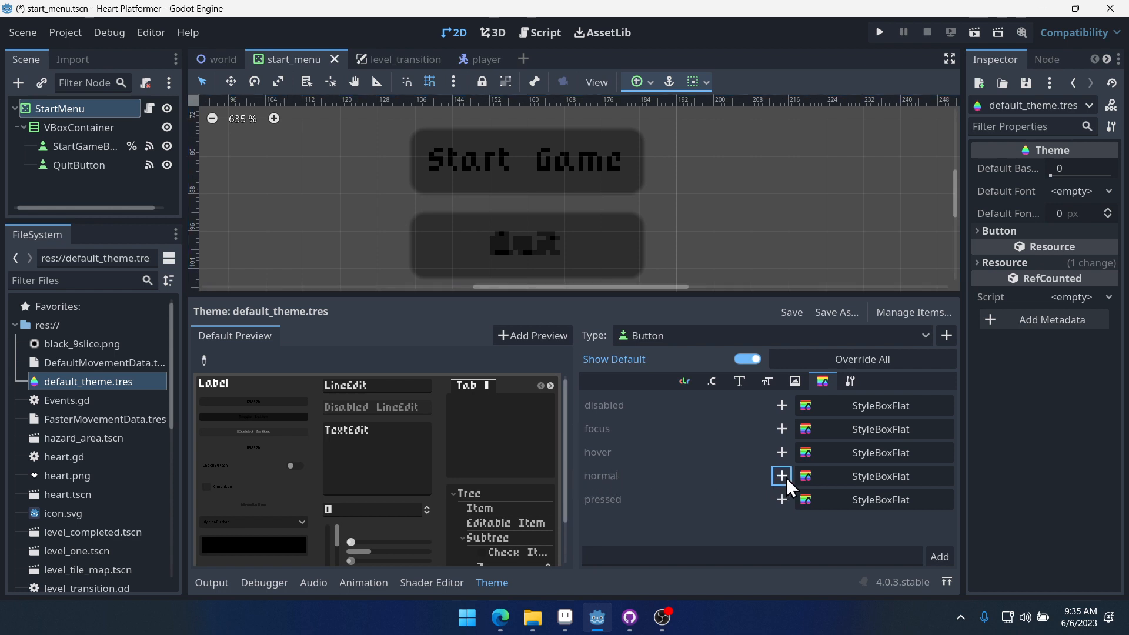
left_click(943, 476)
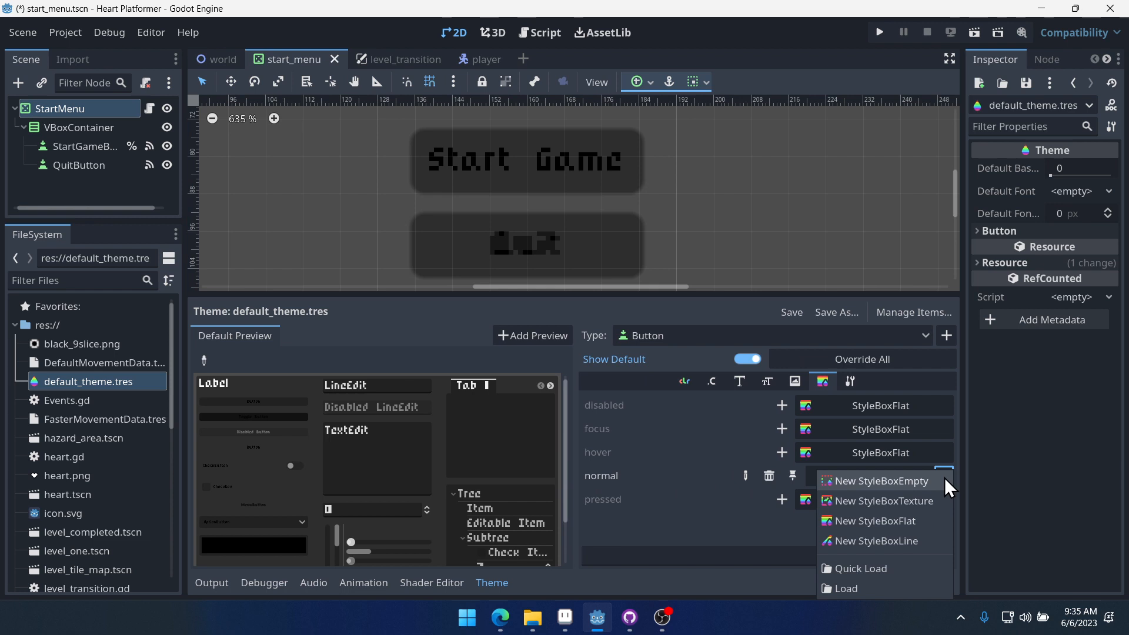
left_click(872, 493)
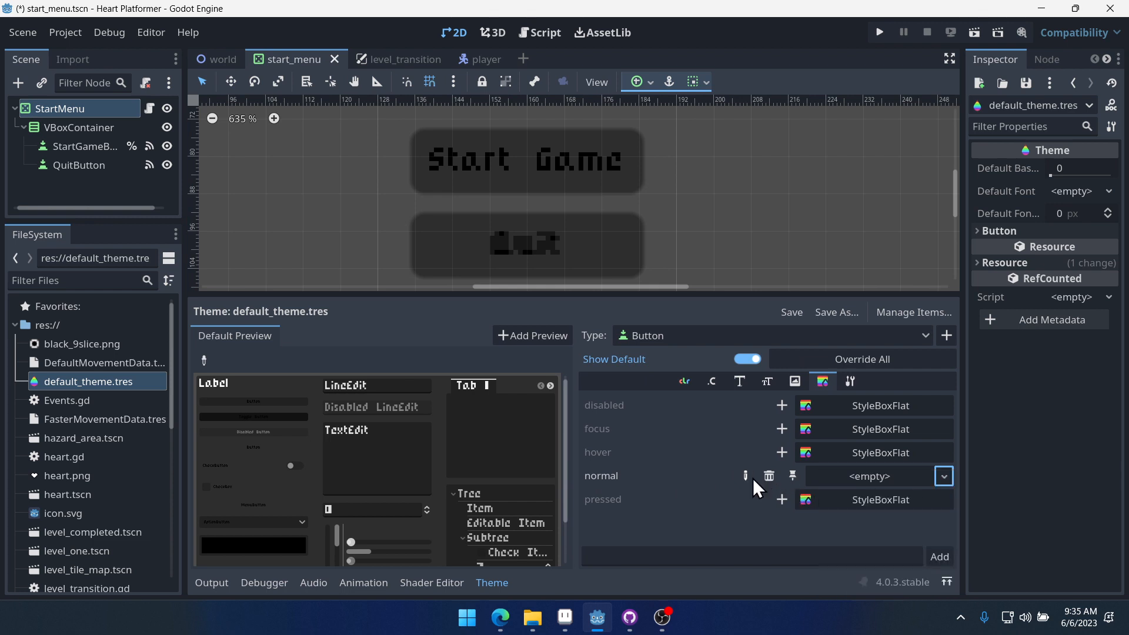
left_click(769, 477)
- Override the Button's normal stylebox with a new StyleBoxTexture and open it for editing
right_click(103, 460)
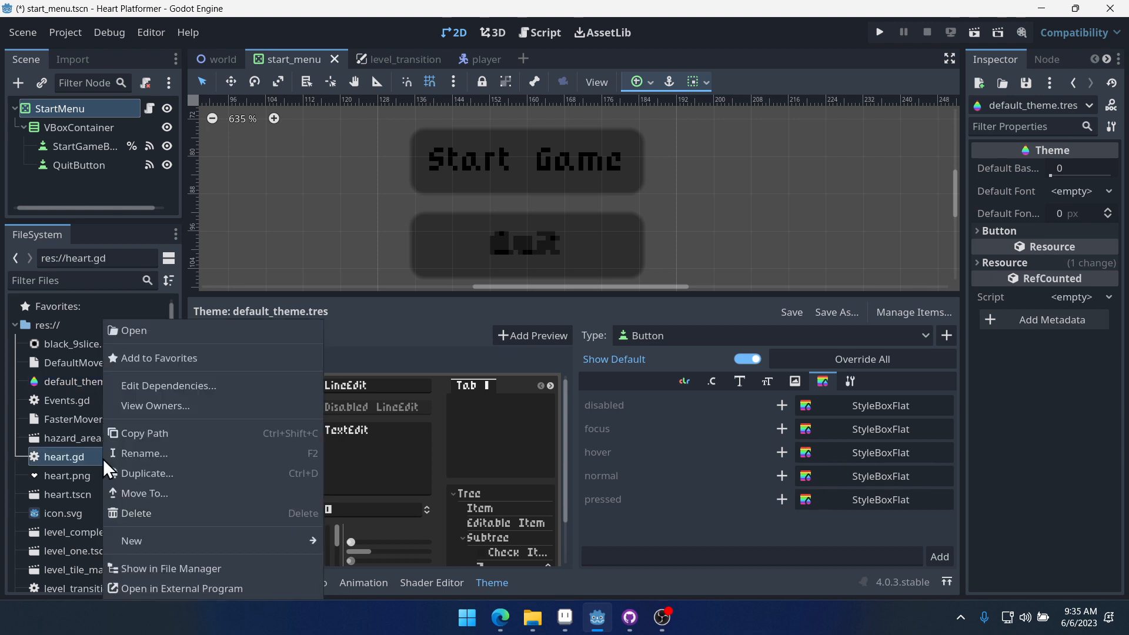
left_click(1020, 446)
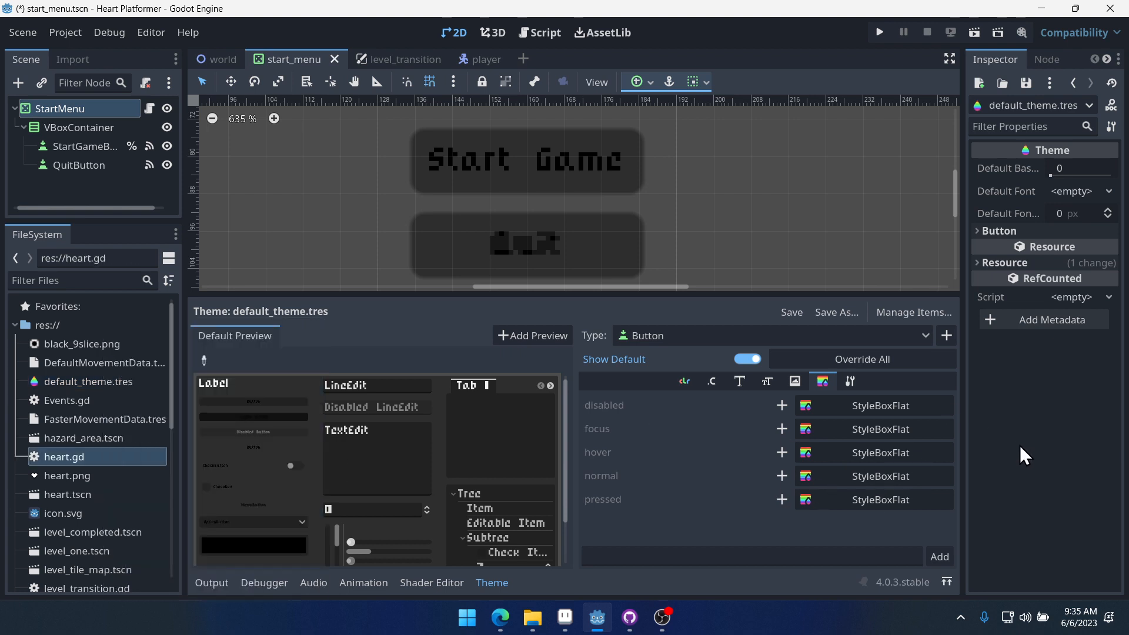
left_click(781, 476)
left_click(899, 469)
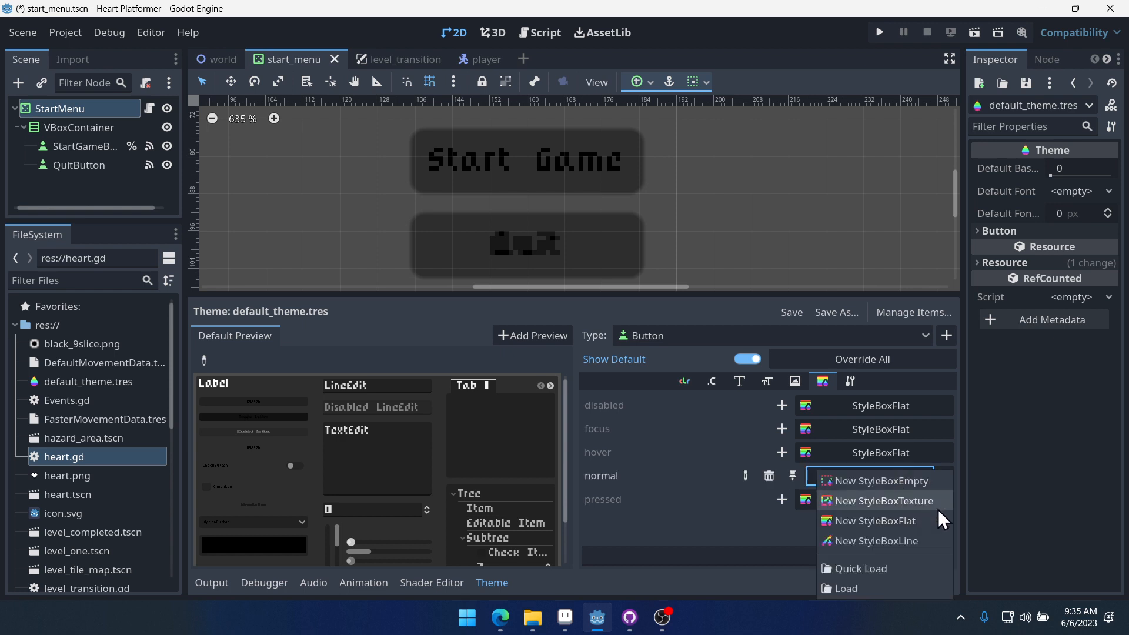
left_click(911, 502)
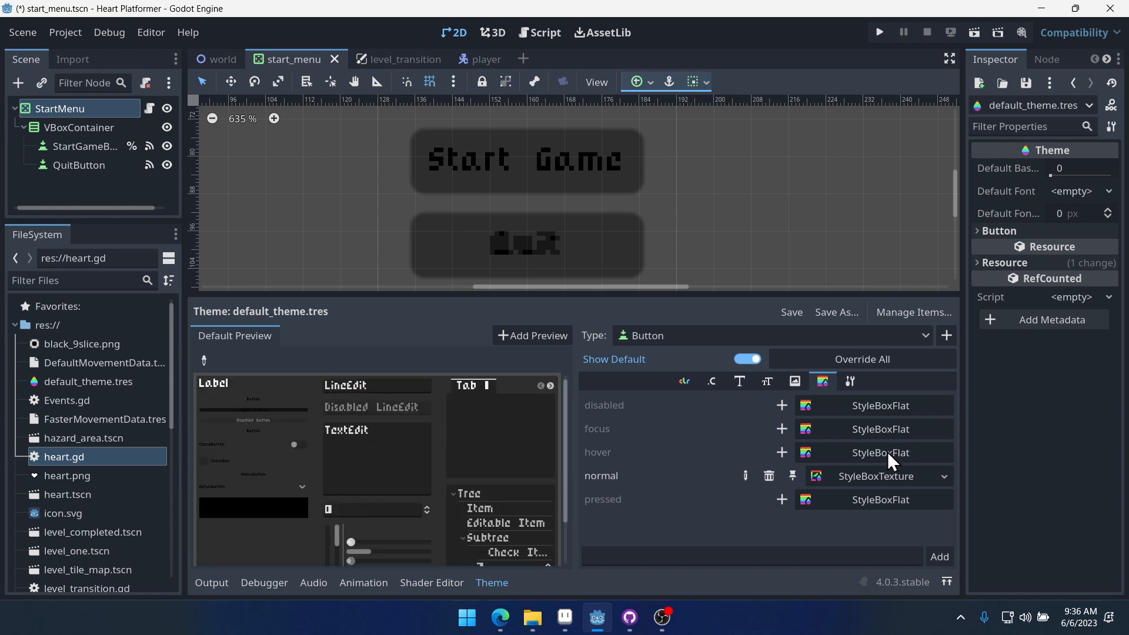
left_click(944, 475)
left_click(845, 499)
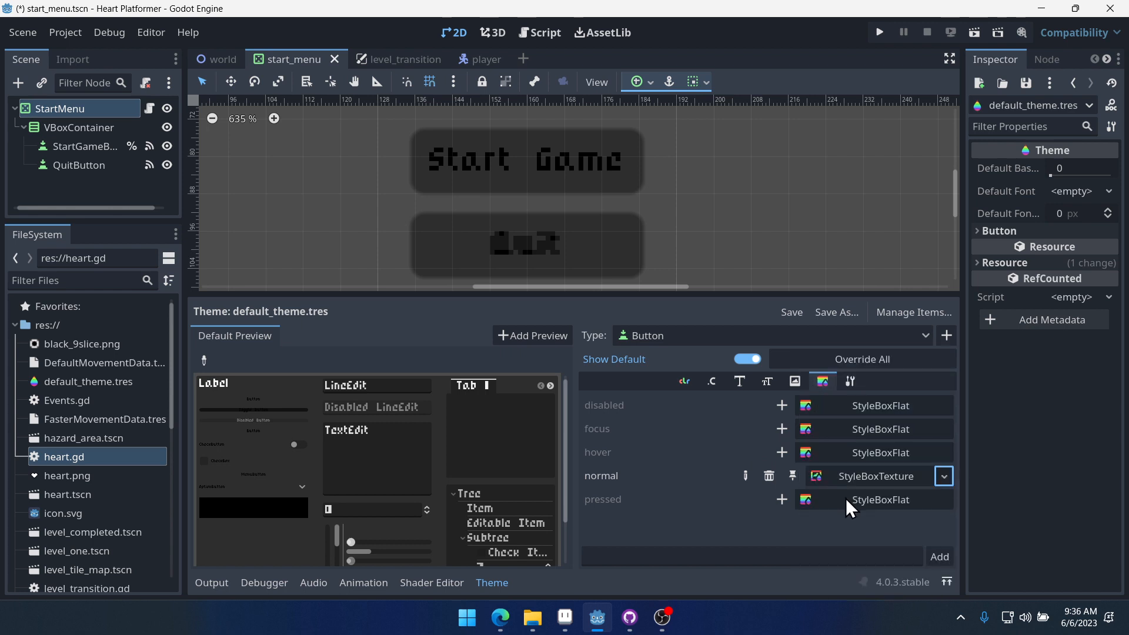
left_click(874, 477)
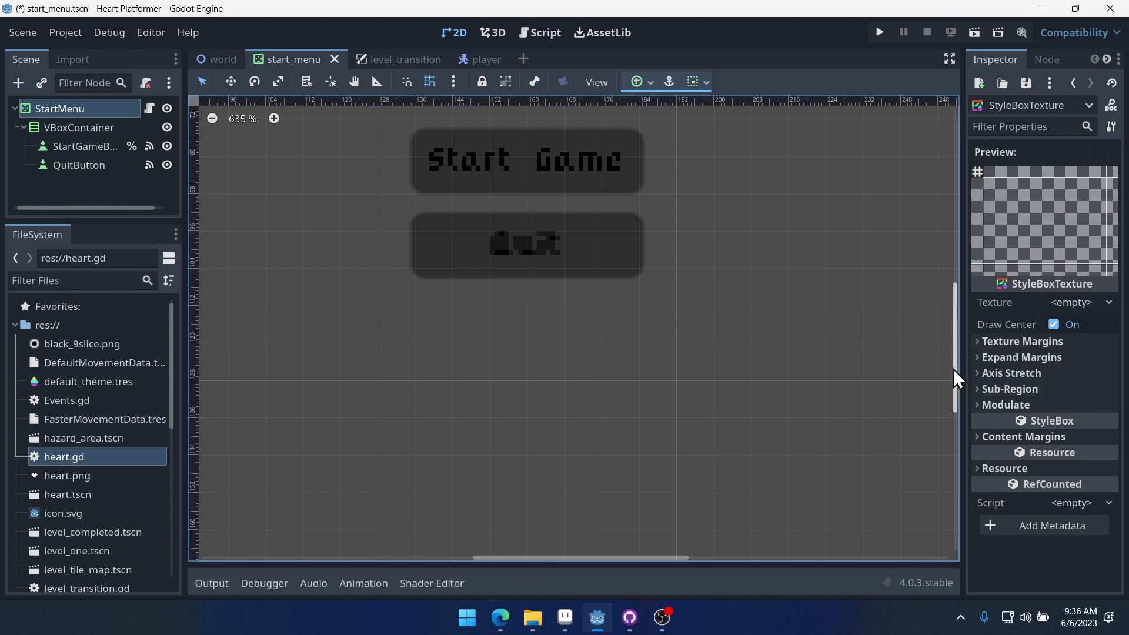
- Assign white_9slice.png as the texture of the normal StyleBoxTexture
left_click_drag(962, 365, 850, 365)
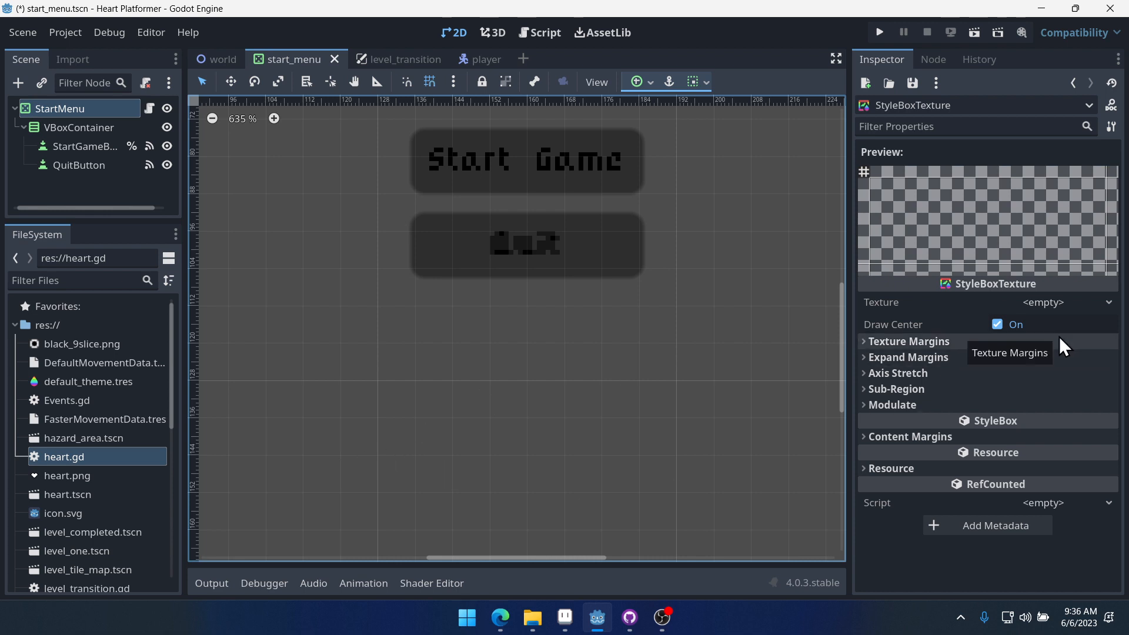
left_click(1062, 303)
left_click(39, 435)
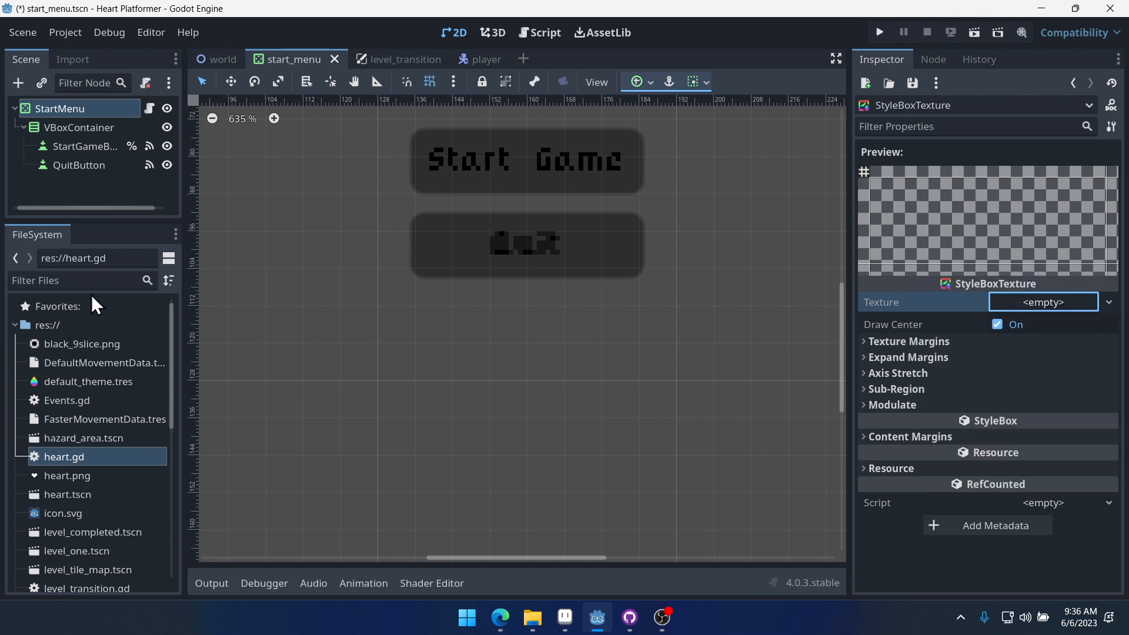
left_click(69, 281)
type("white")
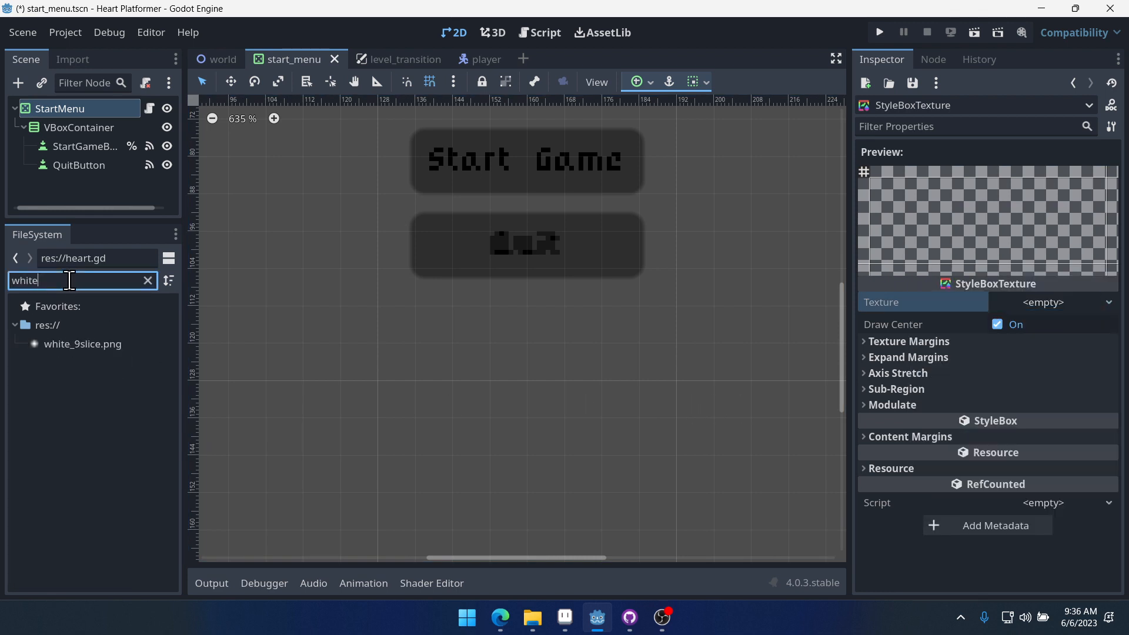
left_click_drag(88, 346, 1045, 311)
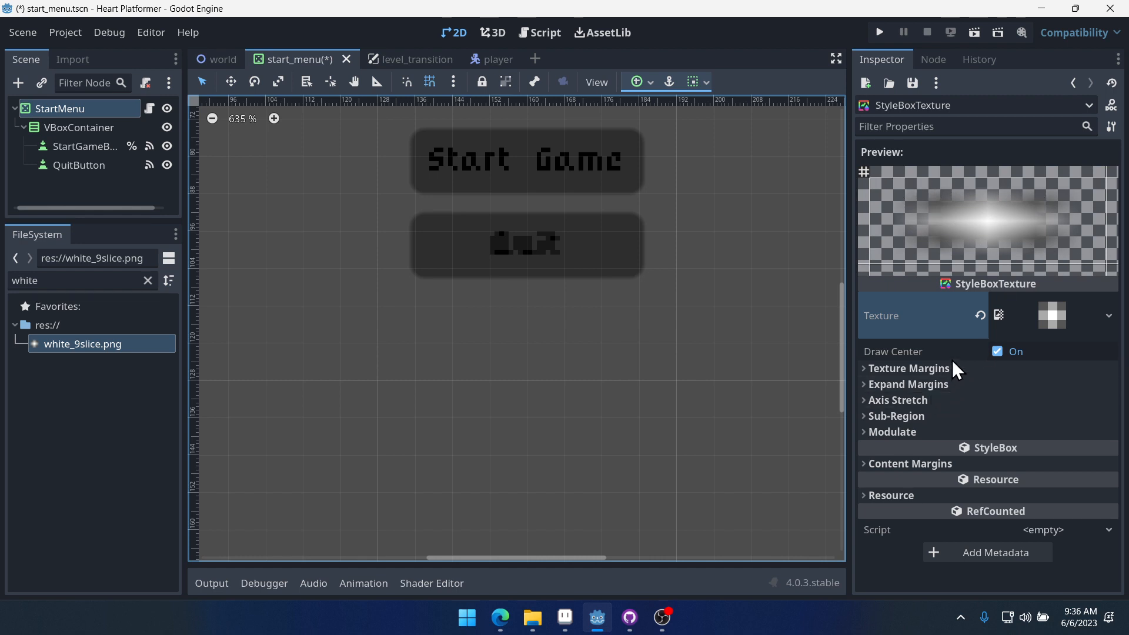
- Set the StyleBoxTexture's left, top, right and bottom texture margins to 1 px
left_click(923, 372)
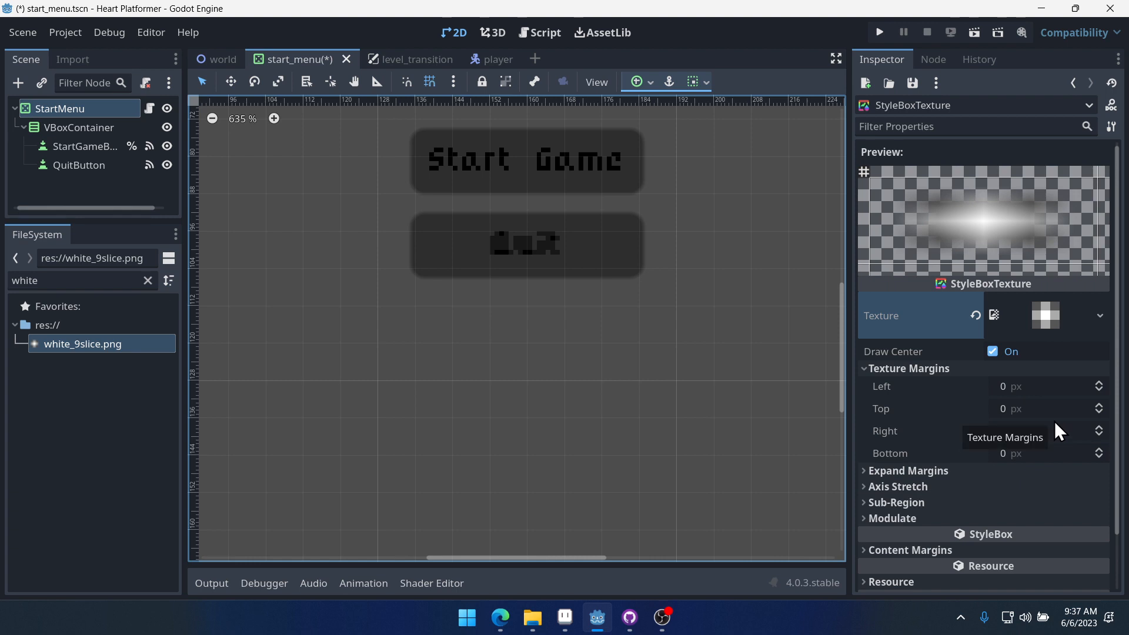
left_click(1098, 383)
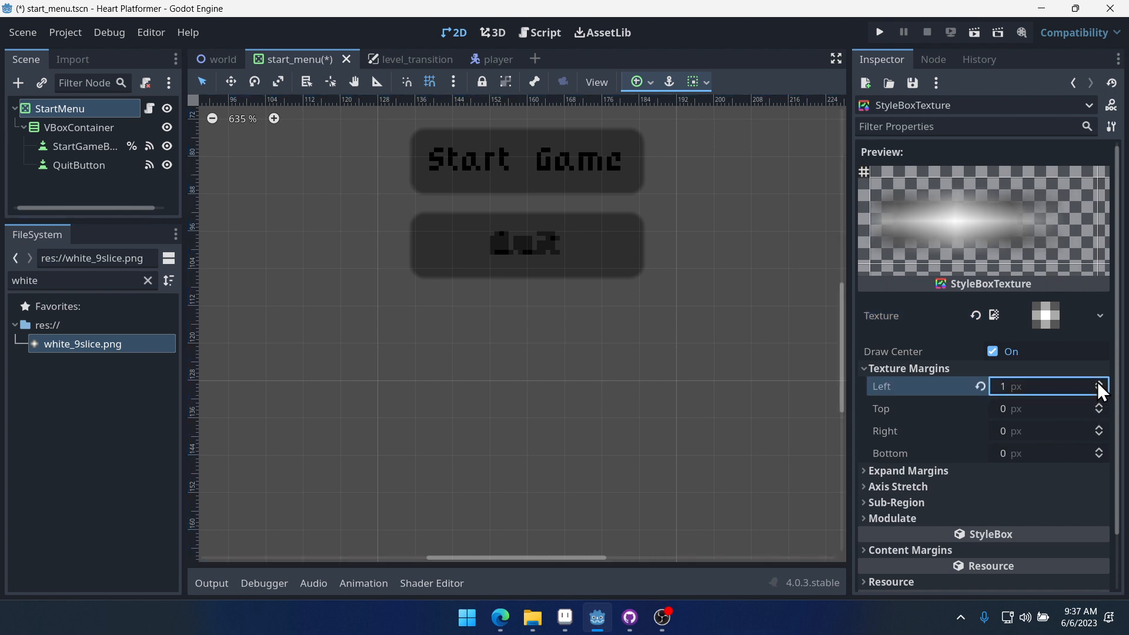
left_click(1103, 405)
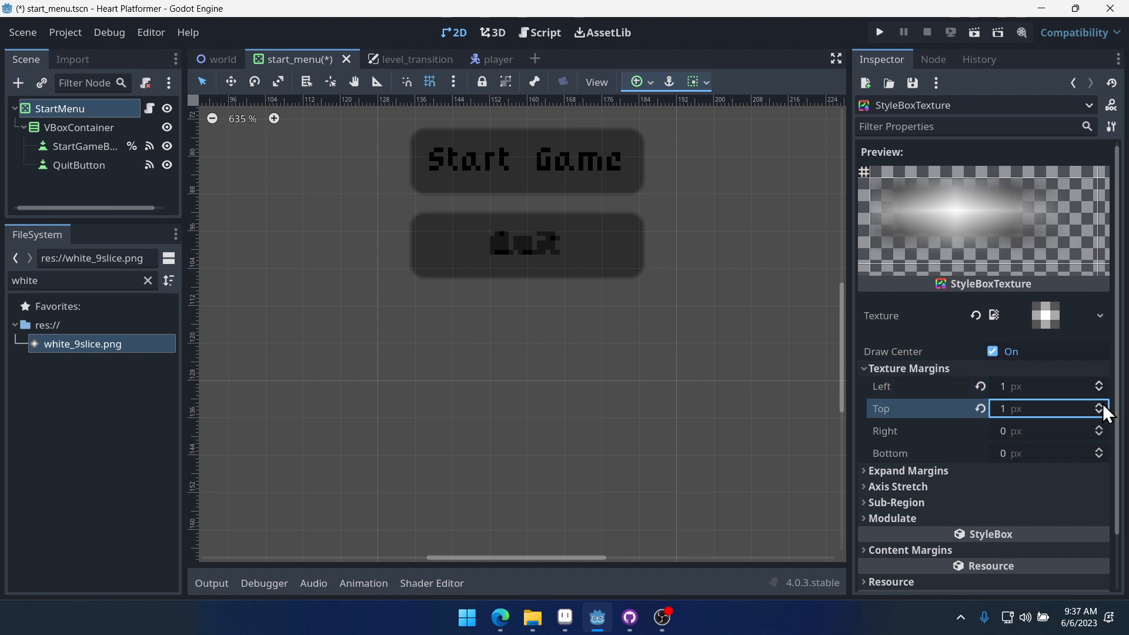
left_click(1099, 425)
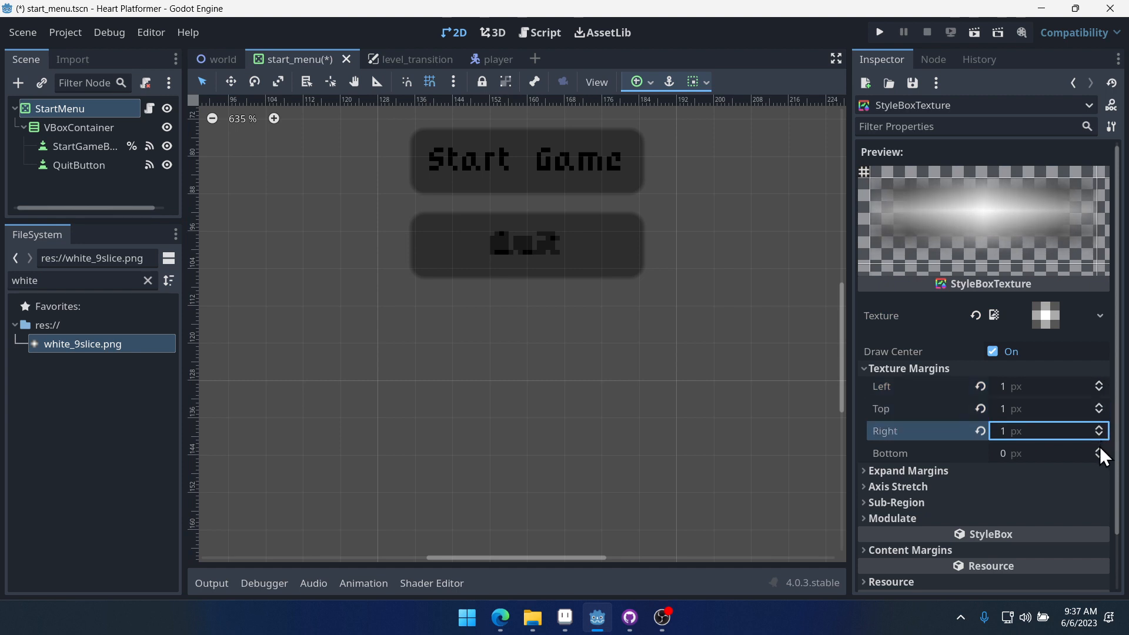
left_click(1100, 448)
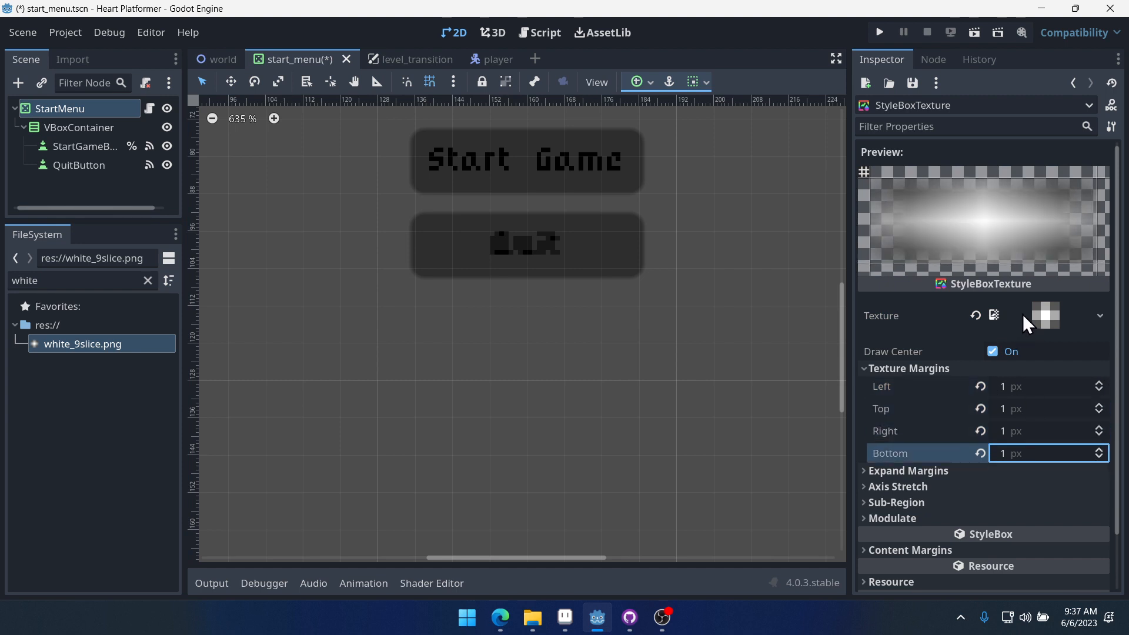
- Switch to Aseprite to examine the black 9-slice sprite's border width, then return
mouse_move(574, 615)
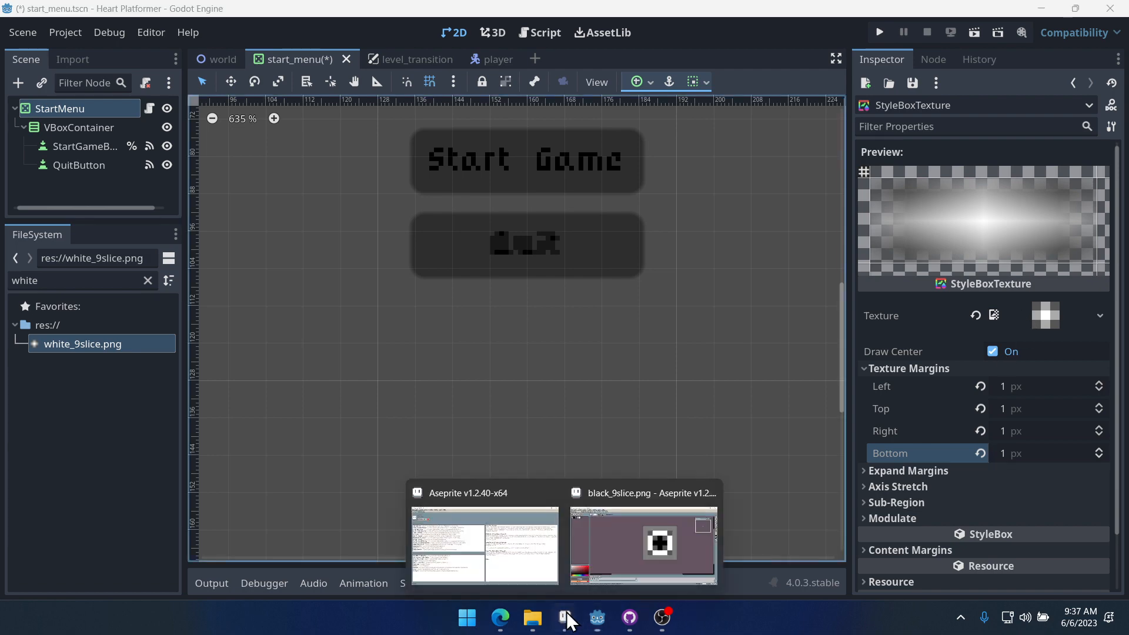
left_click(634, 500)
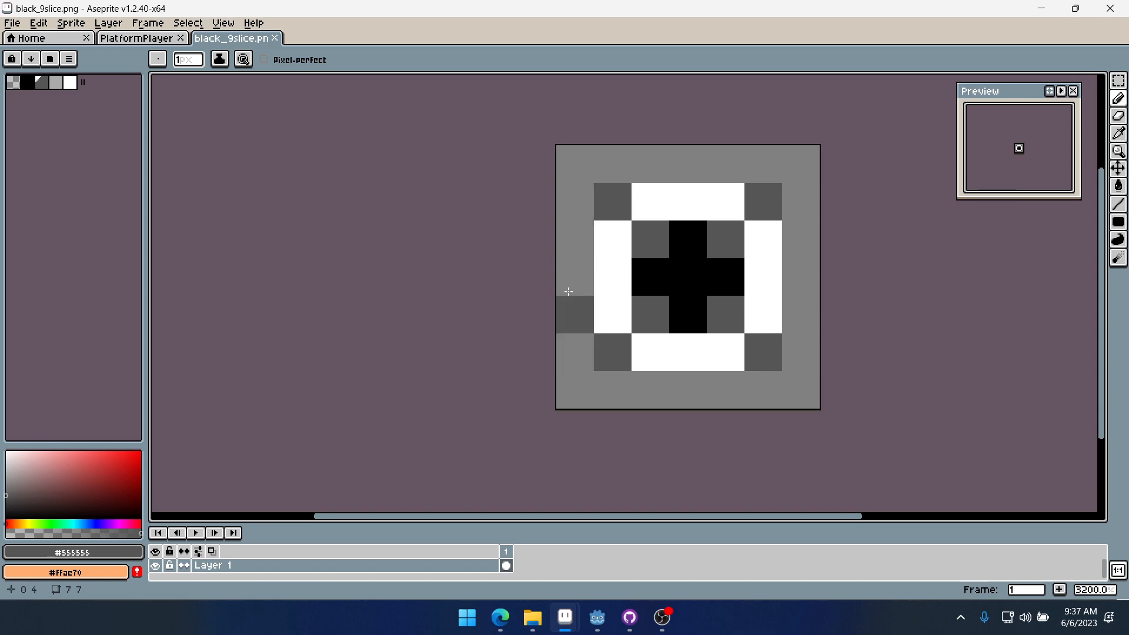
left_click(1042, 8)
- Increase all four texture margins of the StyleBoxTexture to 2 px
left_click(1099, 383)
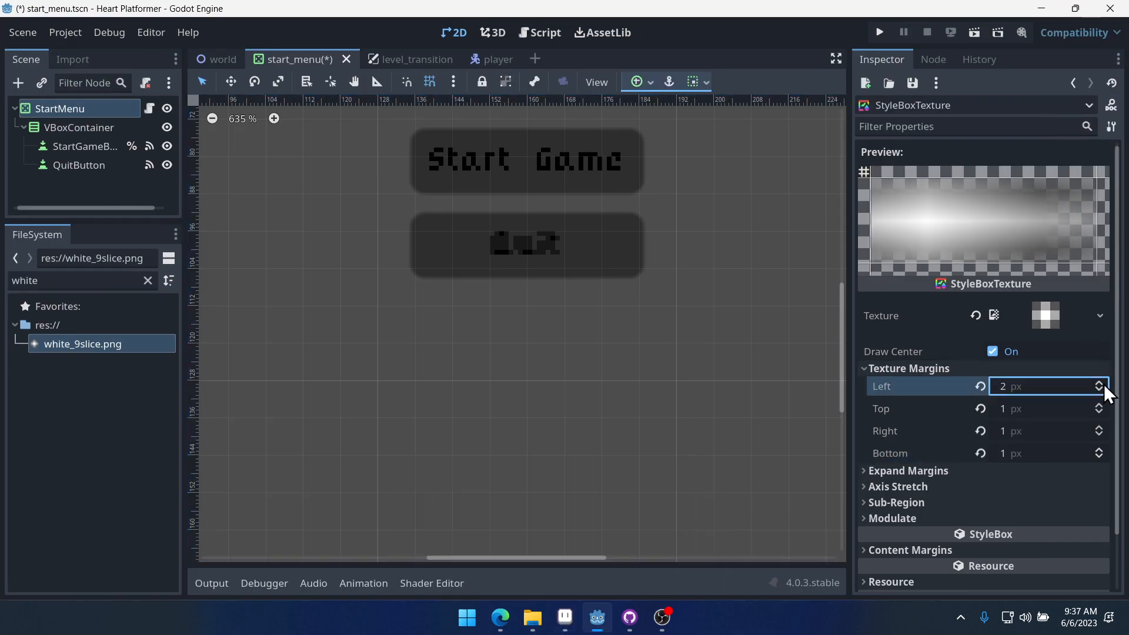
left_click(1098, 404)
left_click(1099, 427)
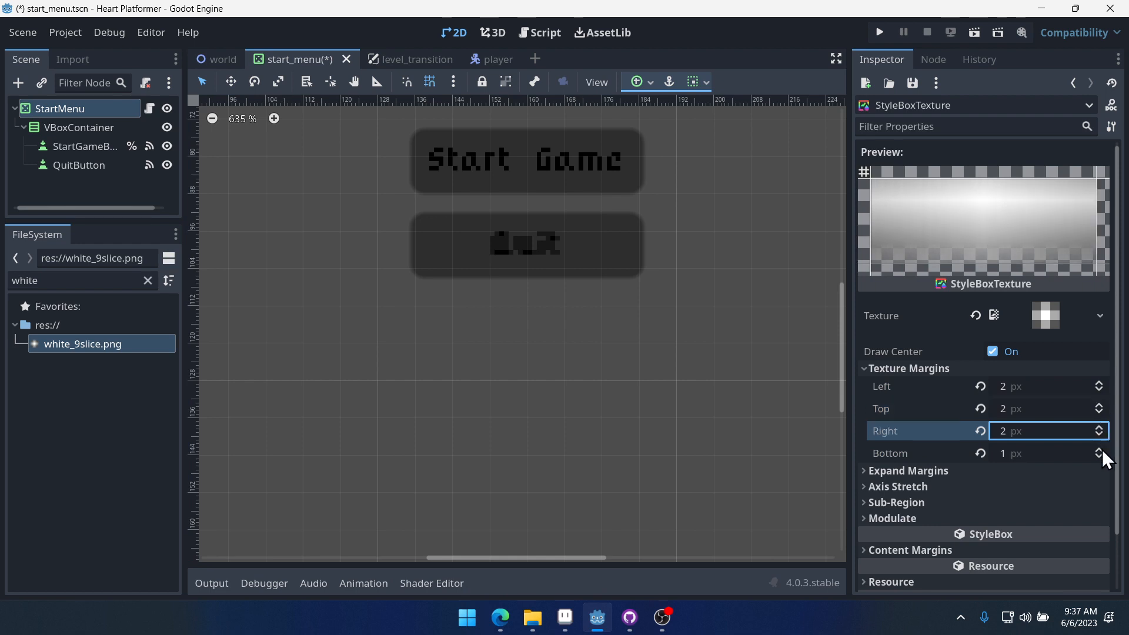
left_click(1102, 449)
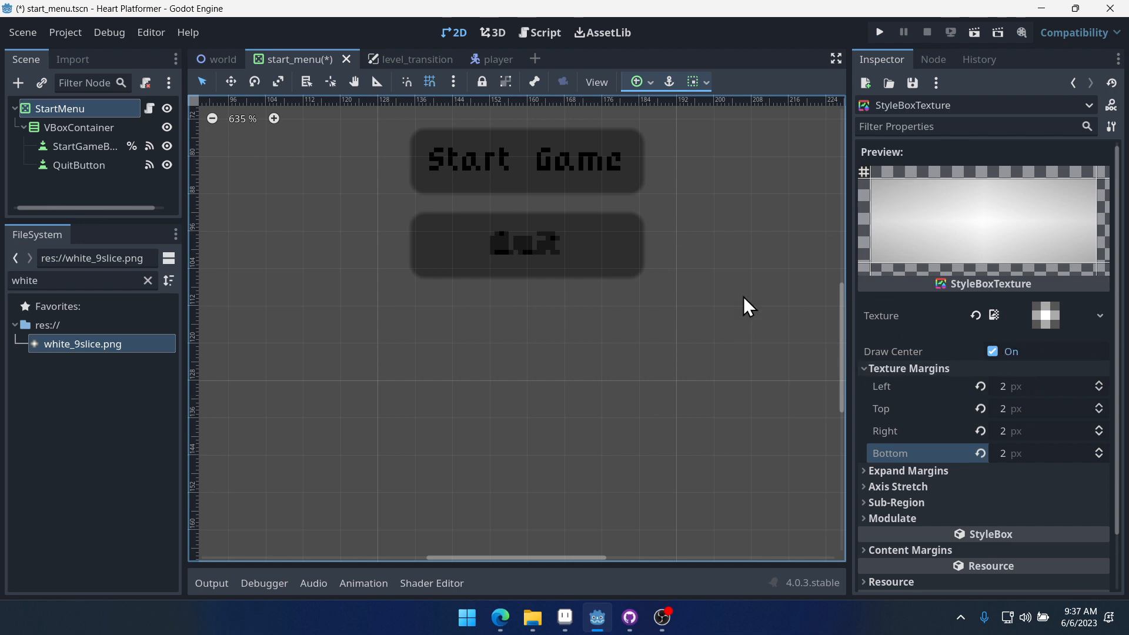
middle_click_drag(644, 240, 625, 353)
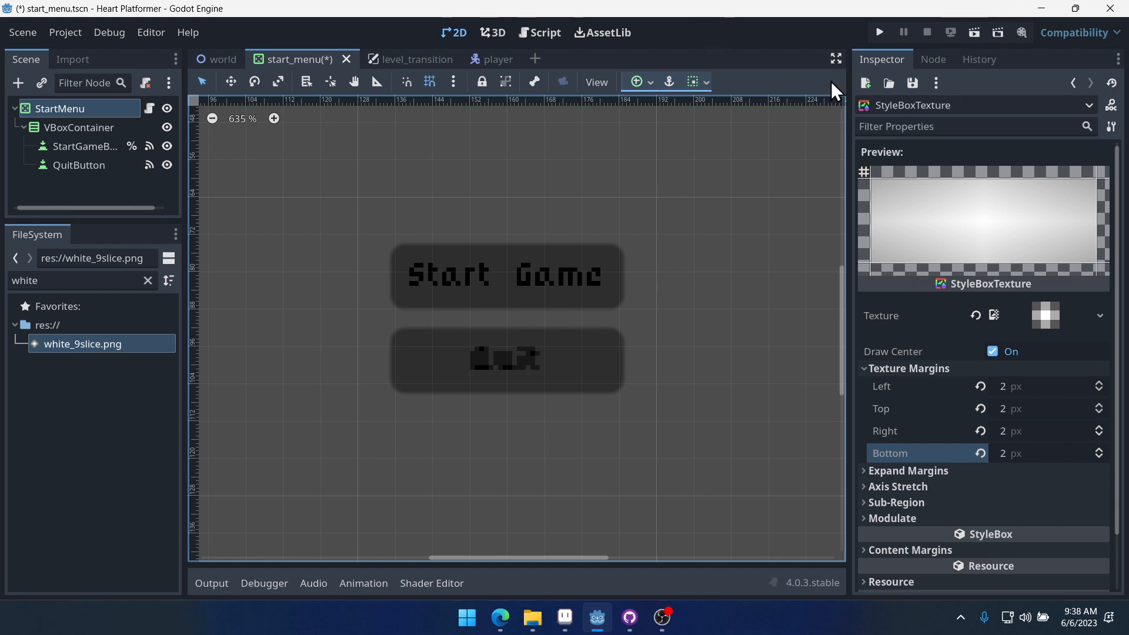
- Save the start_menu scene
key("ctrl+s")
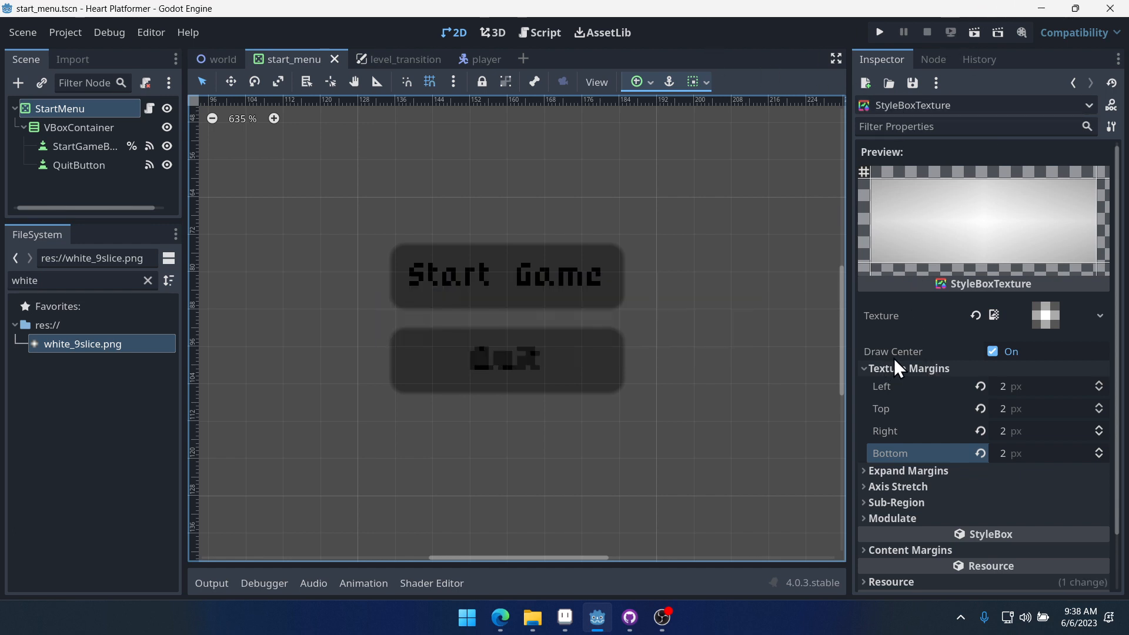
left_click(407, 61)
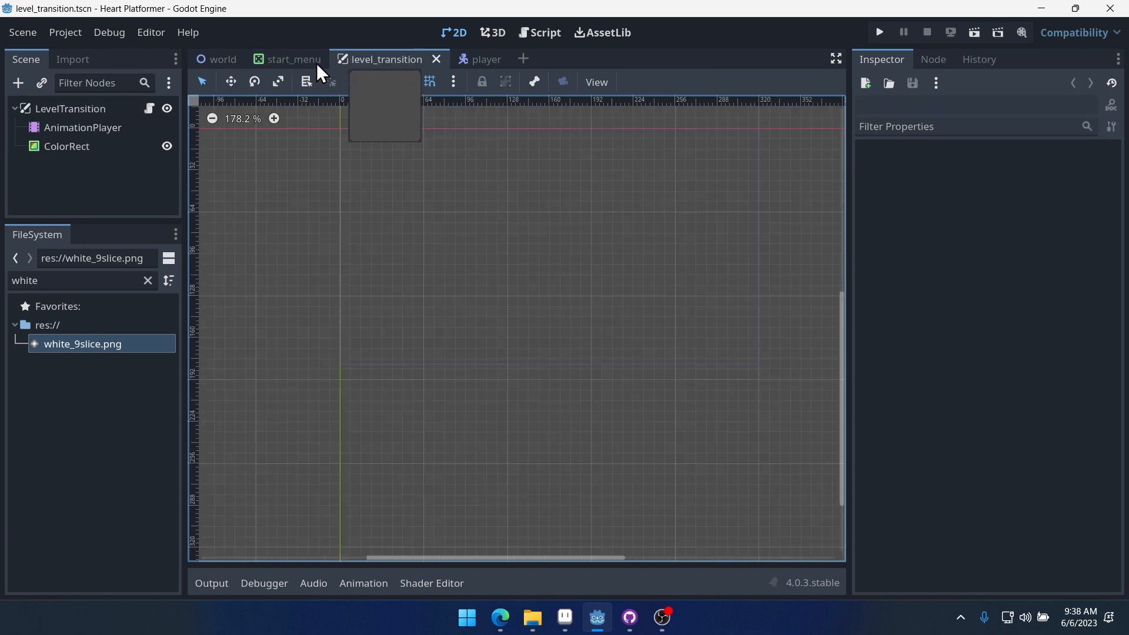
left_click(297, 62)
scroll(464, 302, "up", 3)
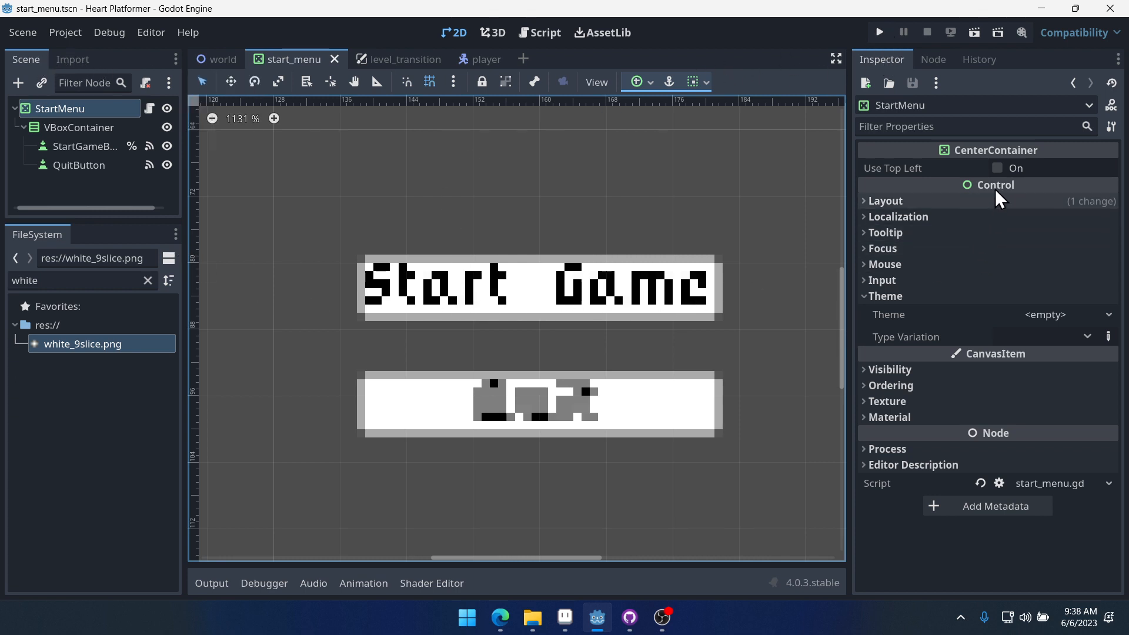
- Filter the project files for Theme and open default_theme.tres in the theme editor
left_click(147, 281)
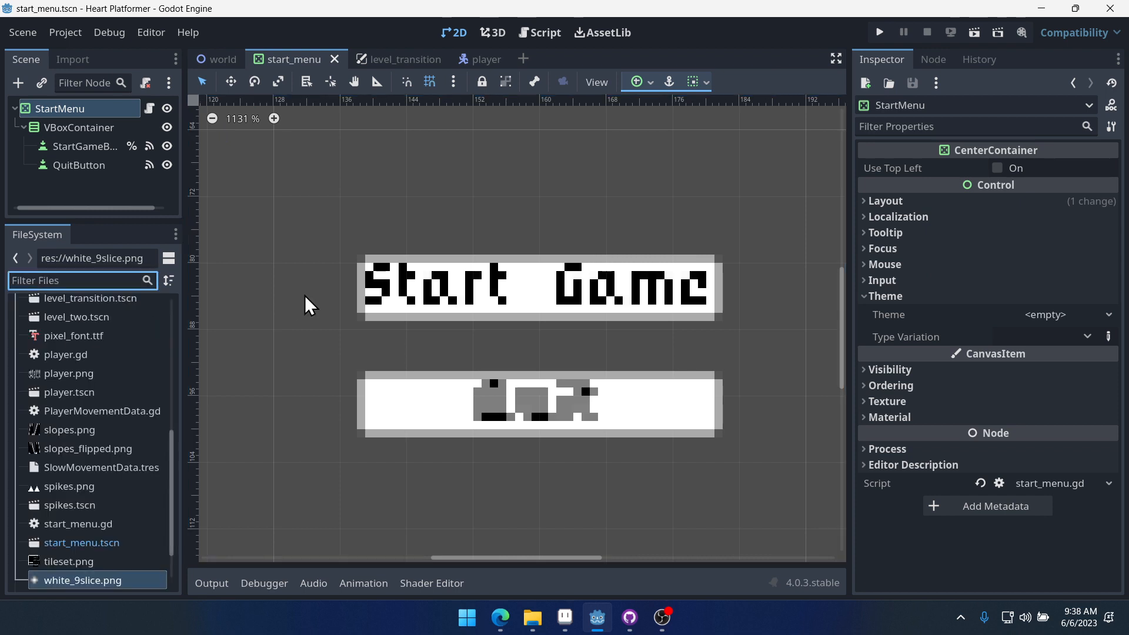
type("Theme")
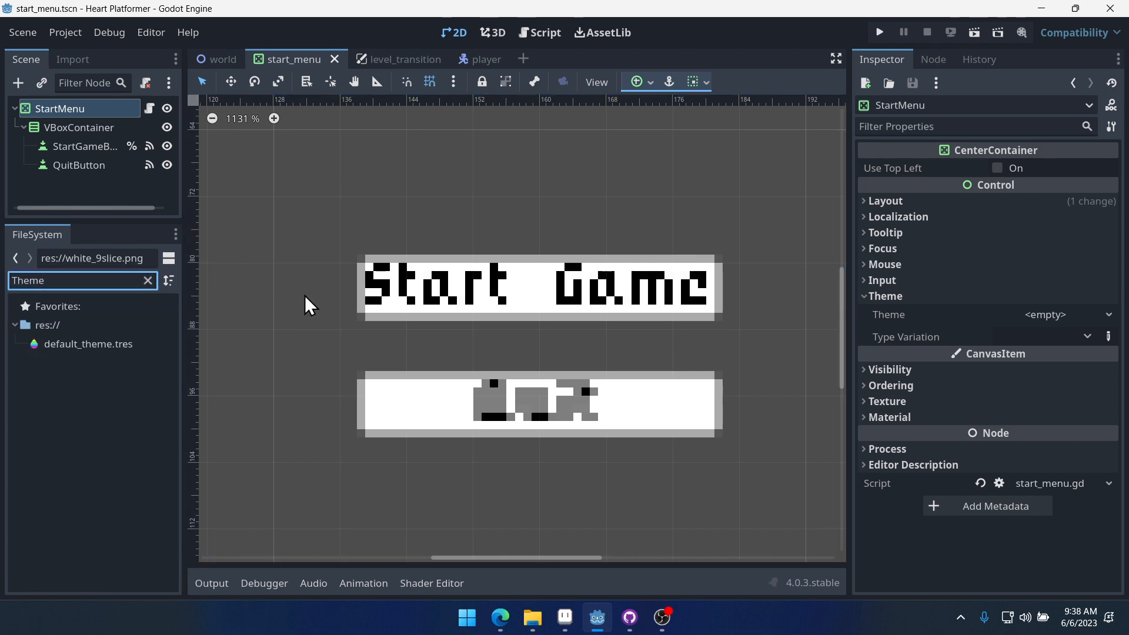
left_click(93, 345)
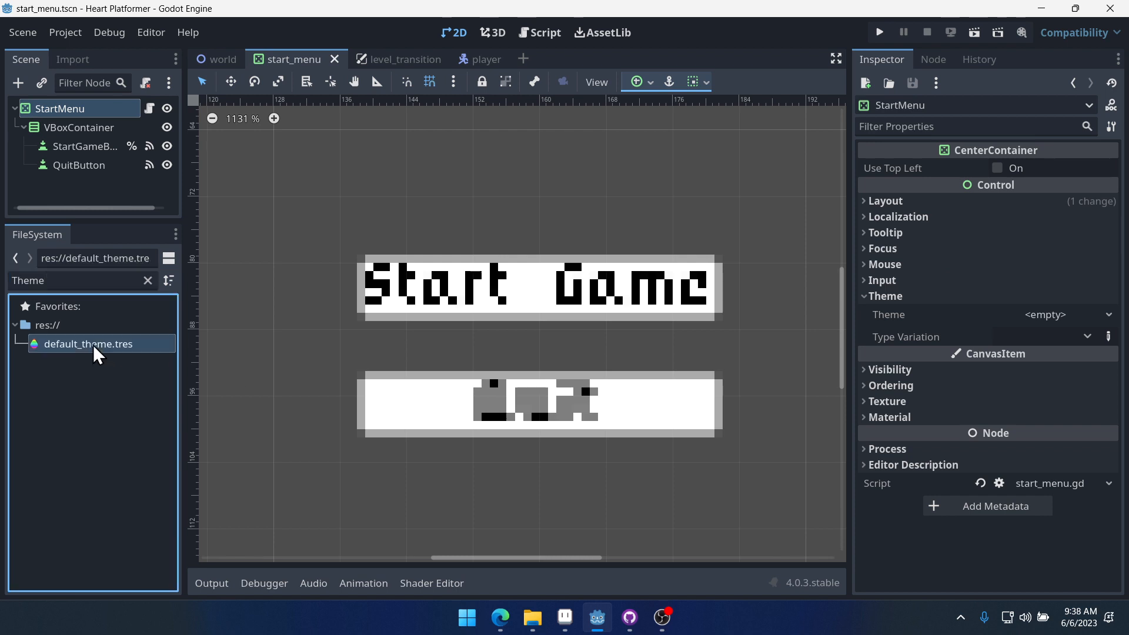
double_click(93, 344)
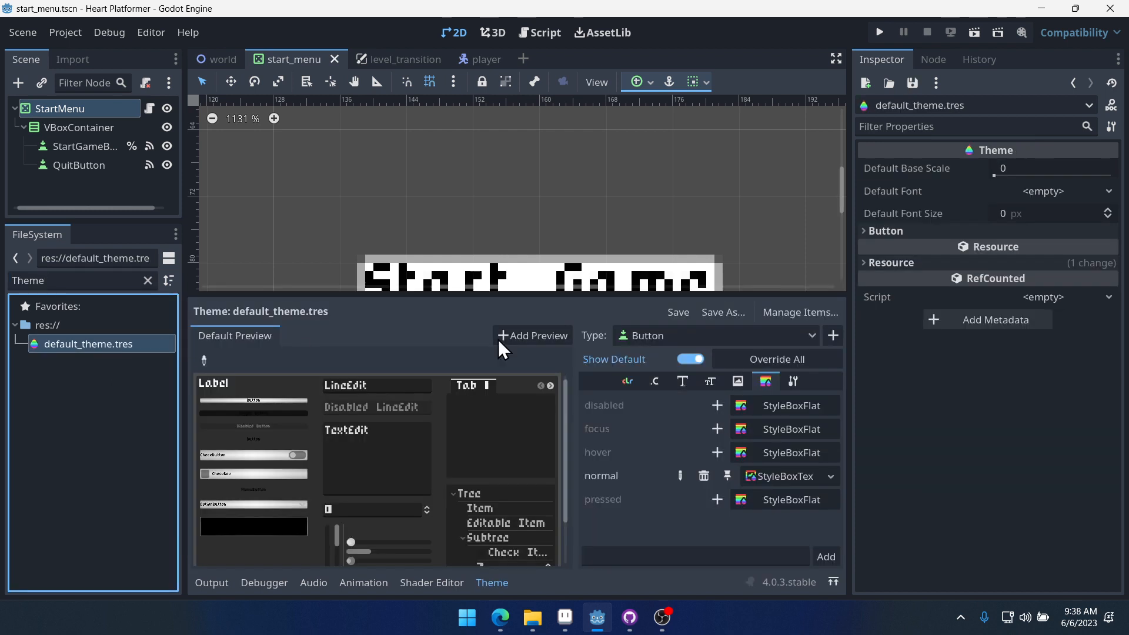
- Try to save the Button's normal StyleBoxTexture as its own resource file from the inspector
left_click(781, 477)
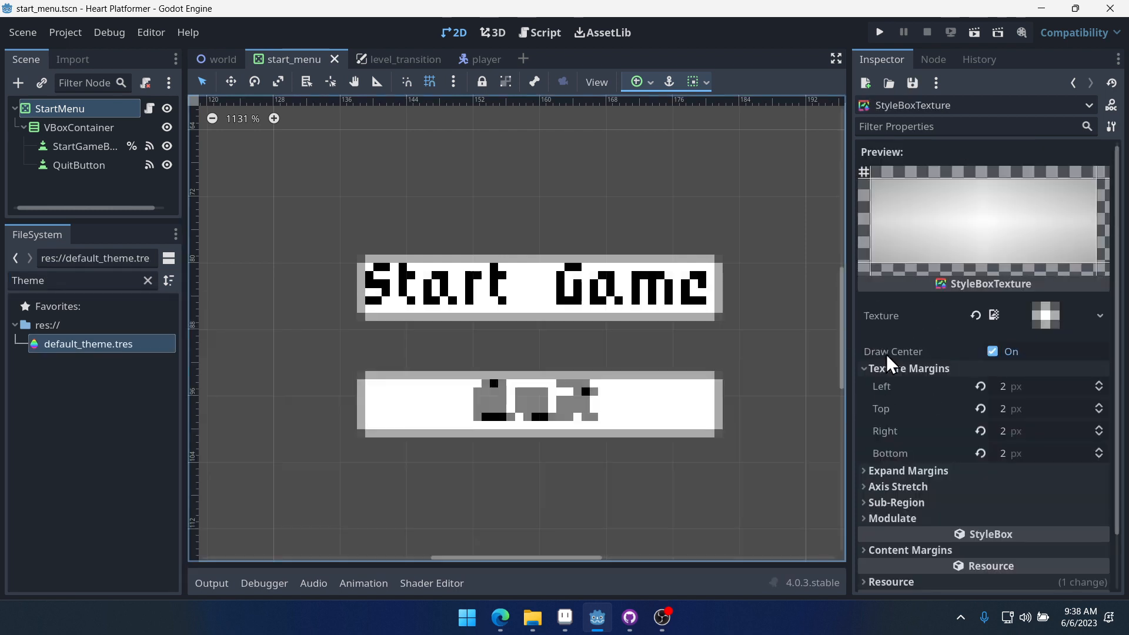
left_click(1111, 127)
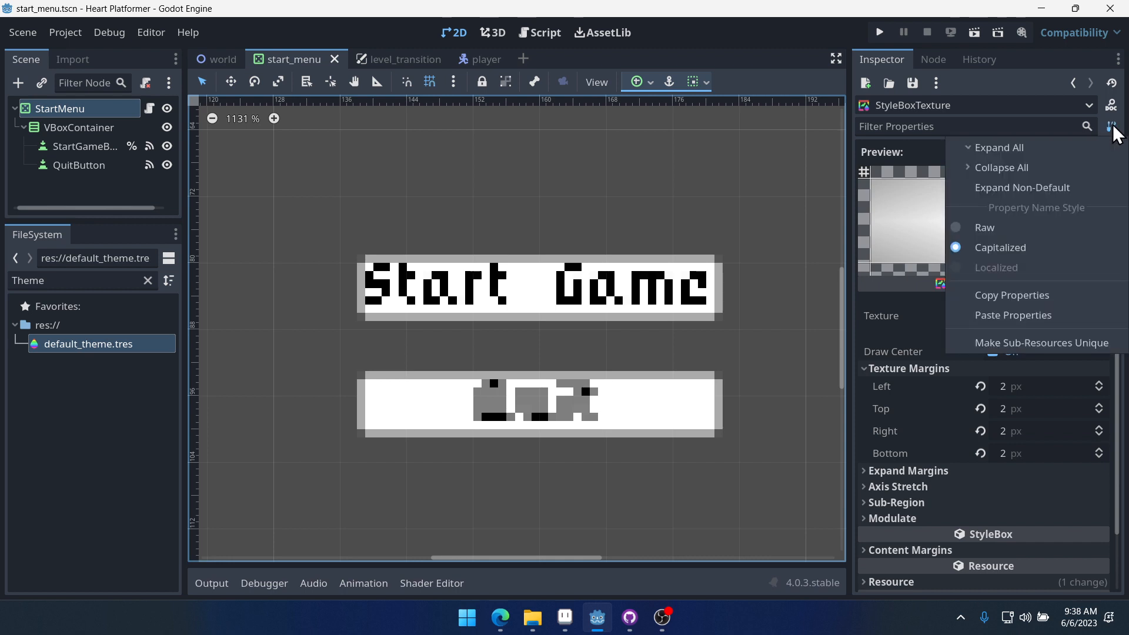
left_click(1018, 86)
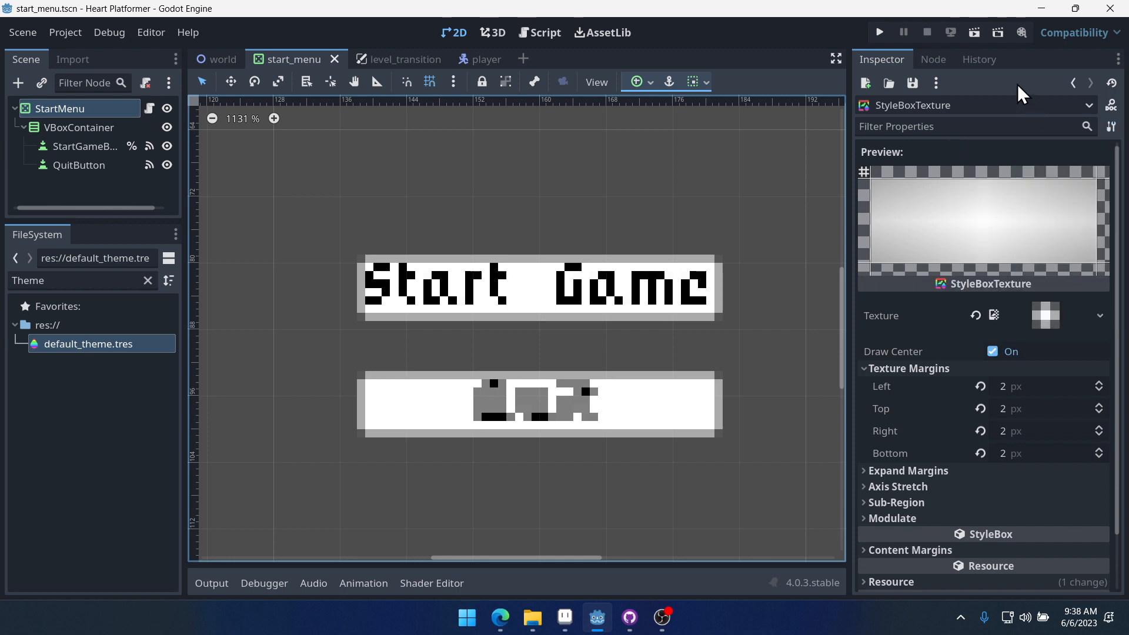
left_click(919, 82)
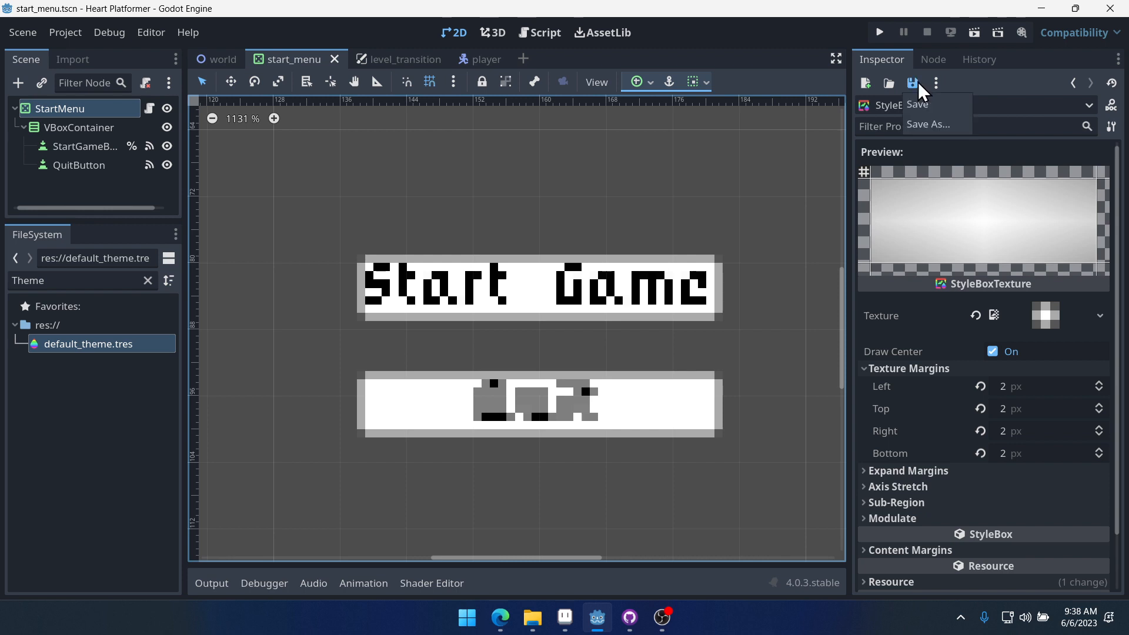
left_click(919, 126)
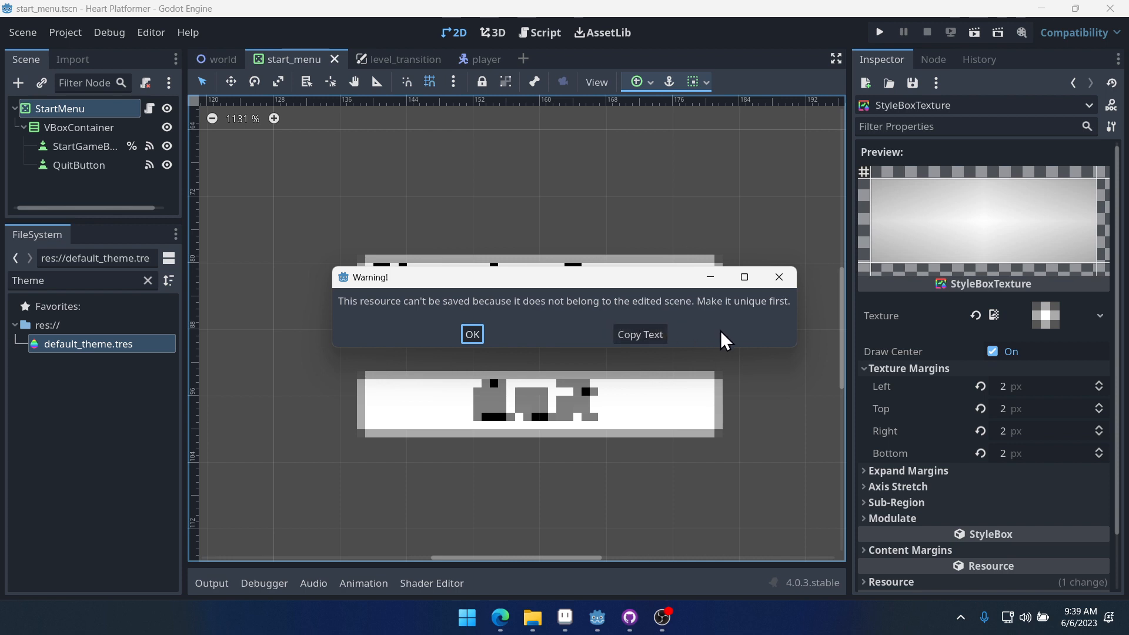
left_click(465, 338)
scroll(979, 347, "down", 2)
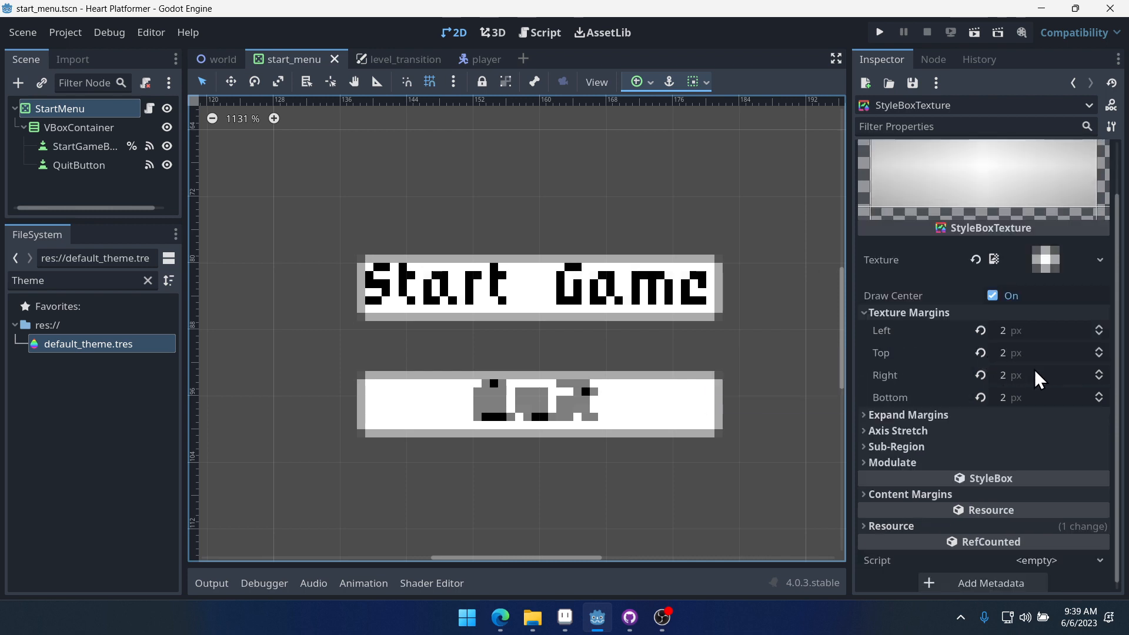
scroll(1042, 425, "up", 2)
left_click(936, 83)
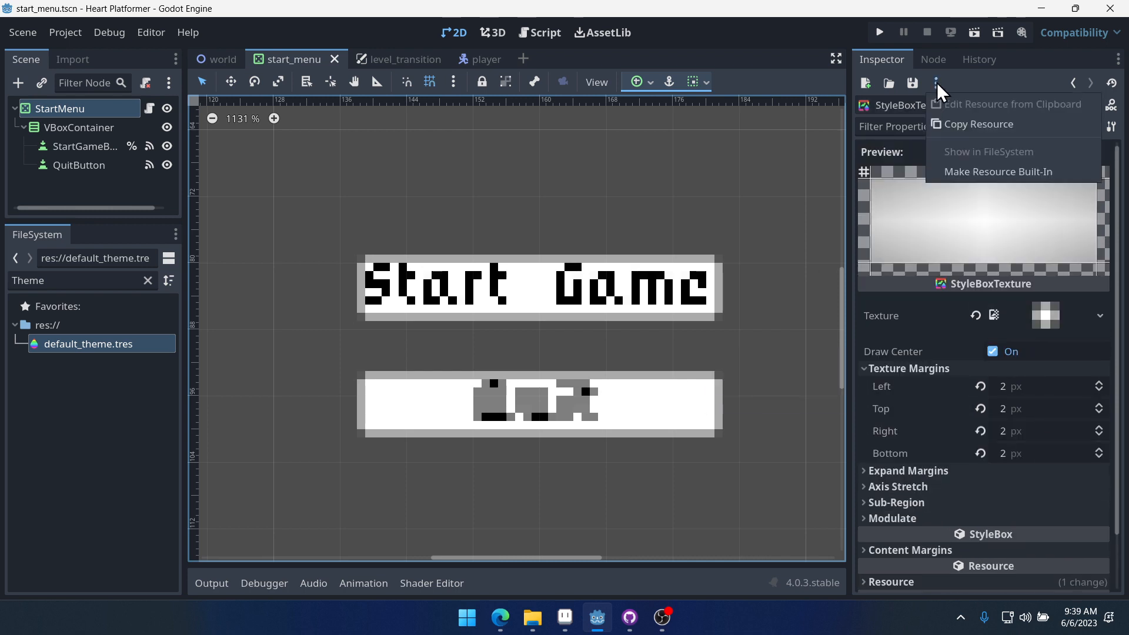
left_click(983, 83)
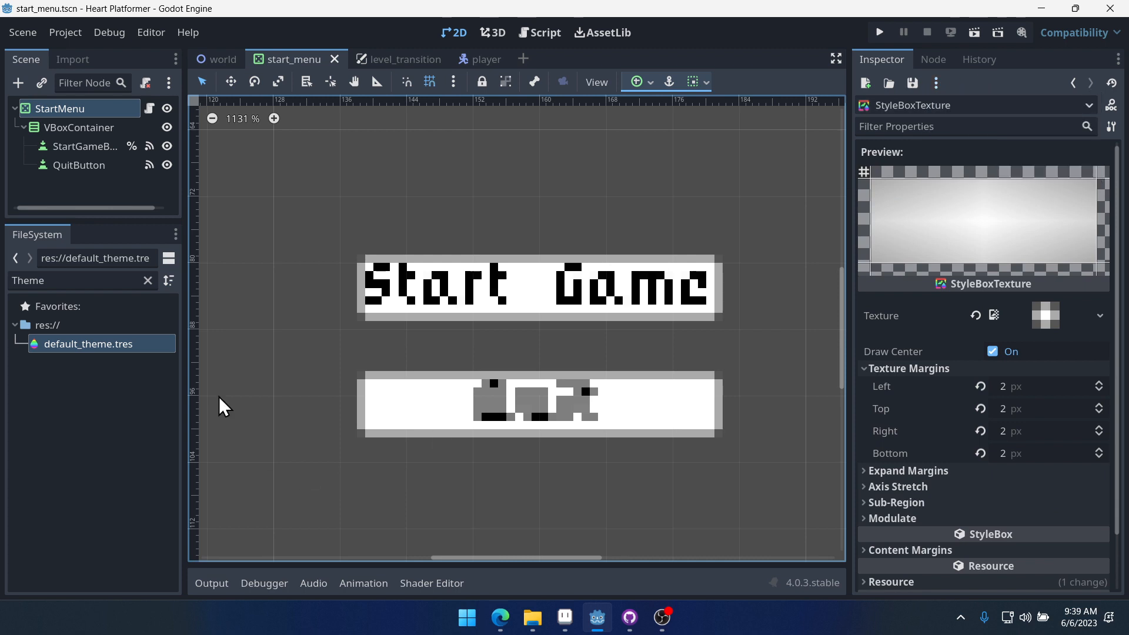
- Save the Button's normal StyleBoxTexture from the theme editor as white_9slice.tres in res://
double_click(100, 347)
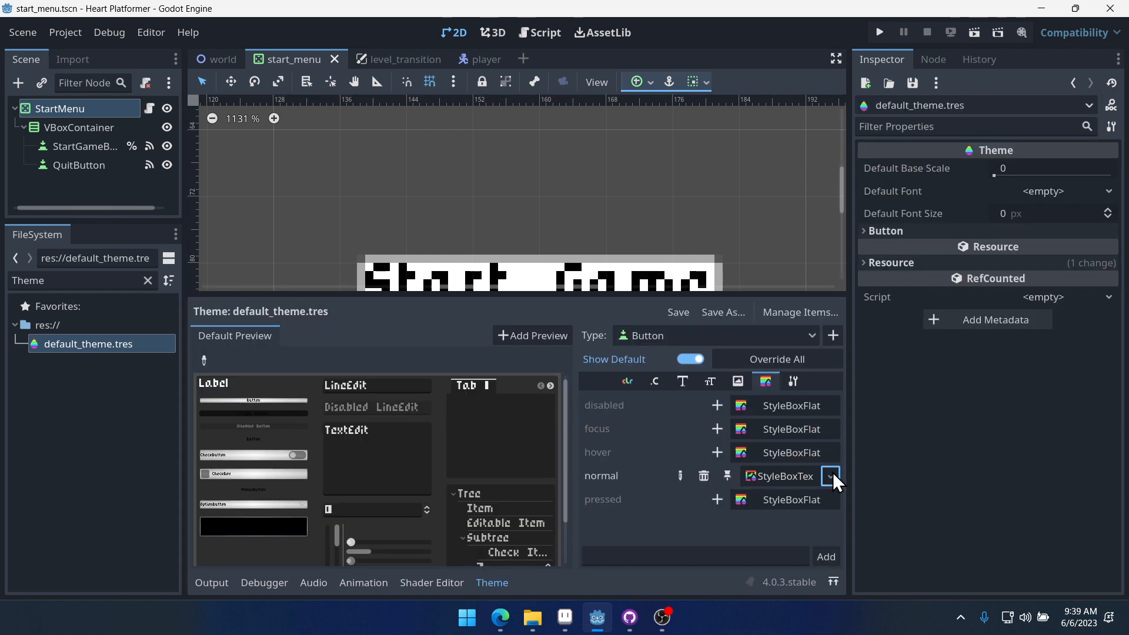
left_click(831, 476)
left_click(961, 490)
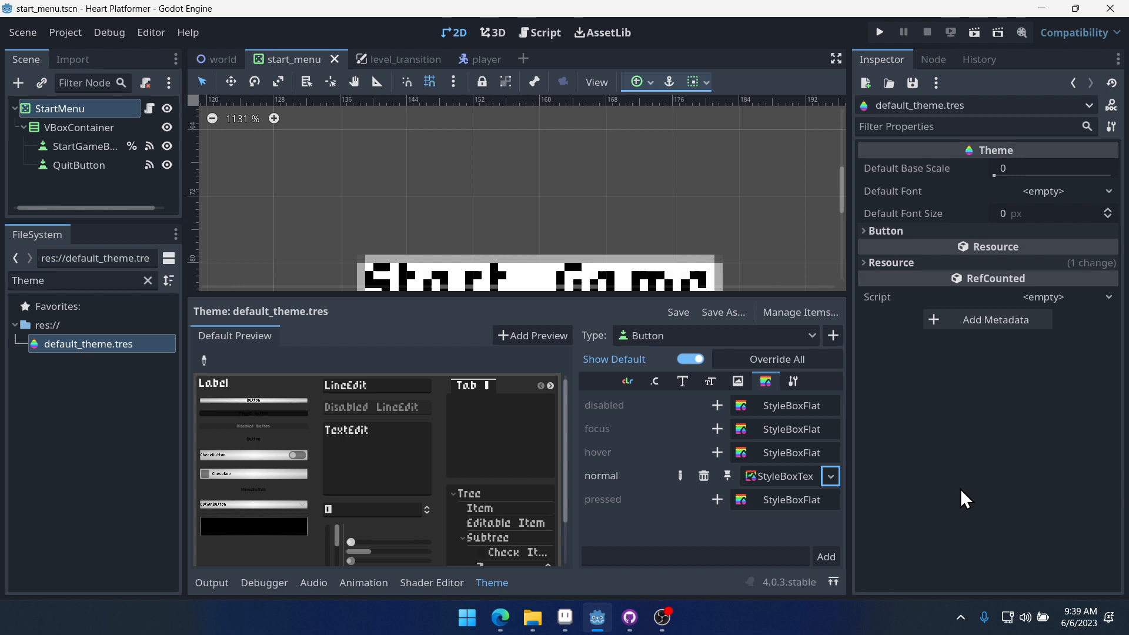
left_click(834, 475)
left_click(754, 521)
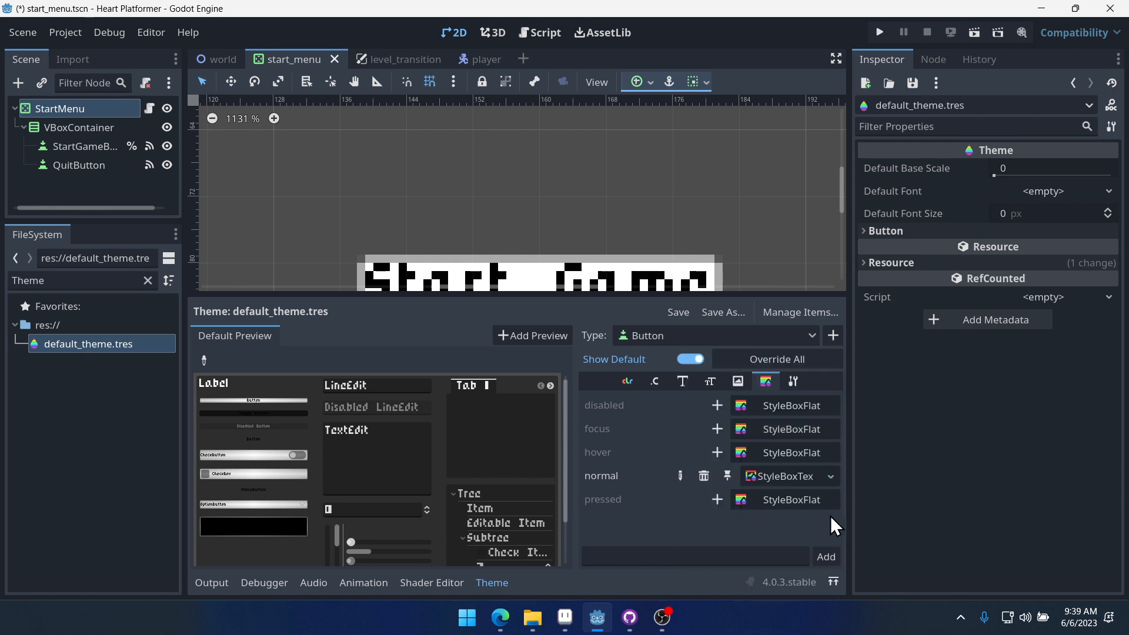
left_click(831, 476)
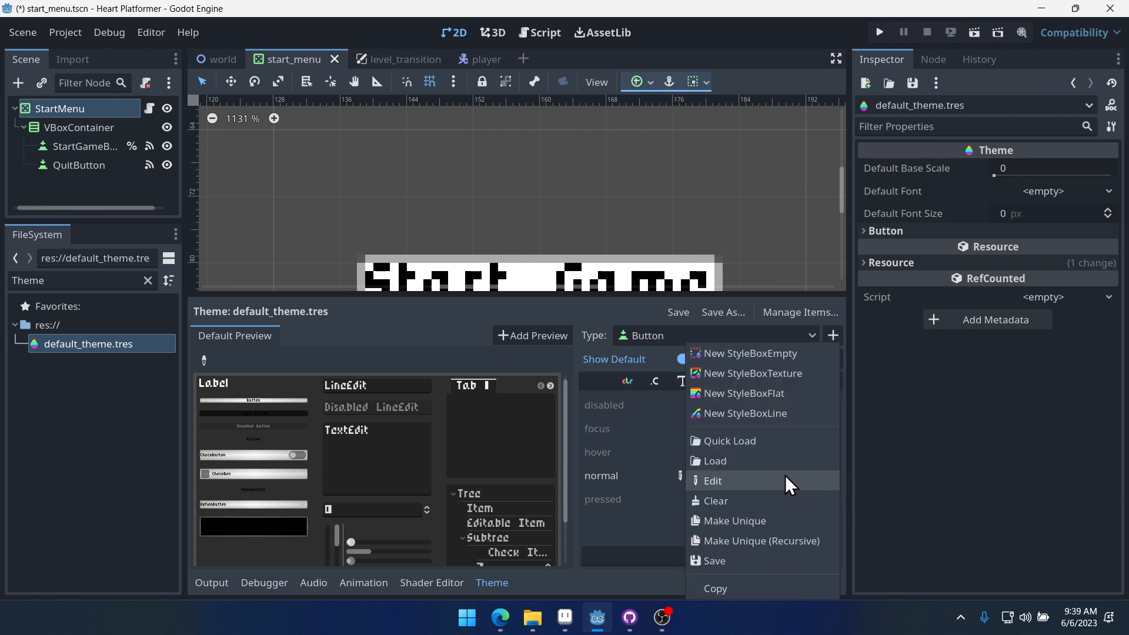
left_click(750, 559)
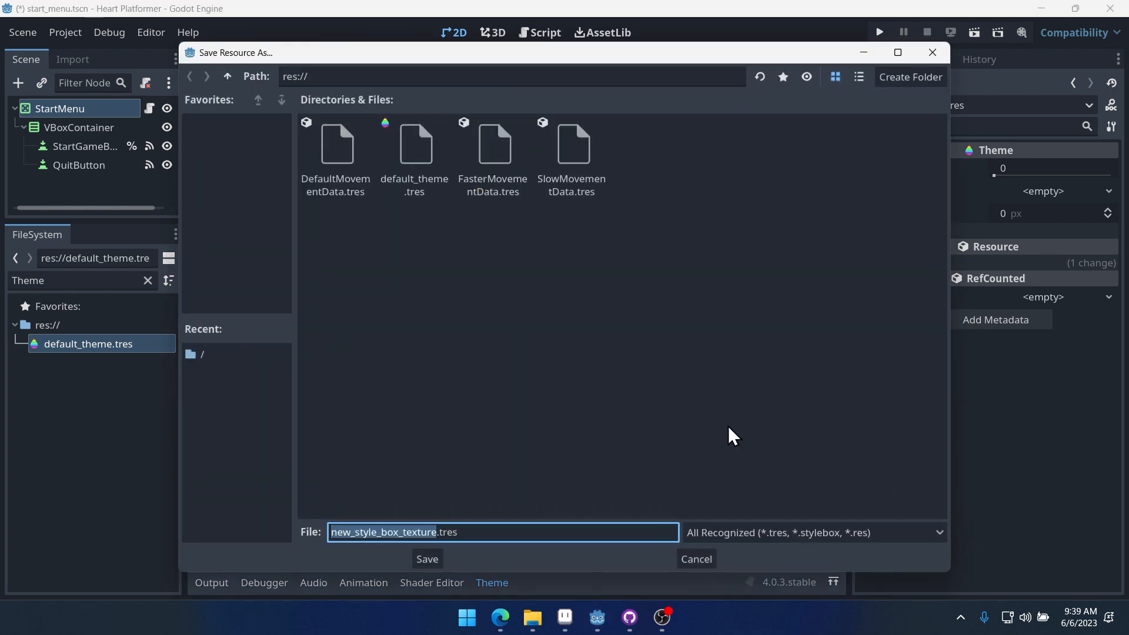
type("white_")
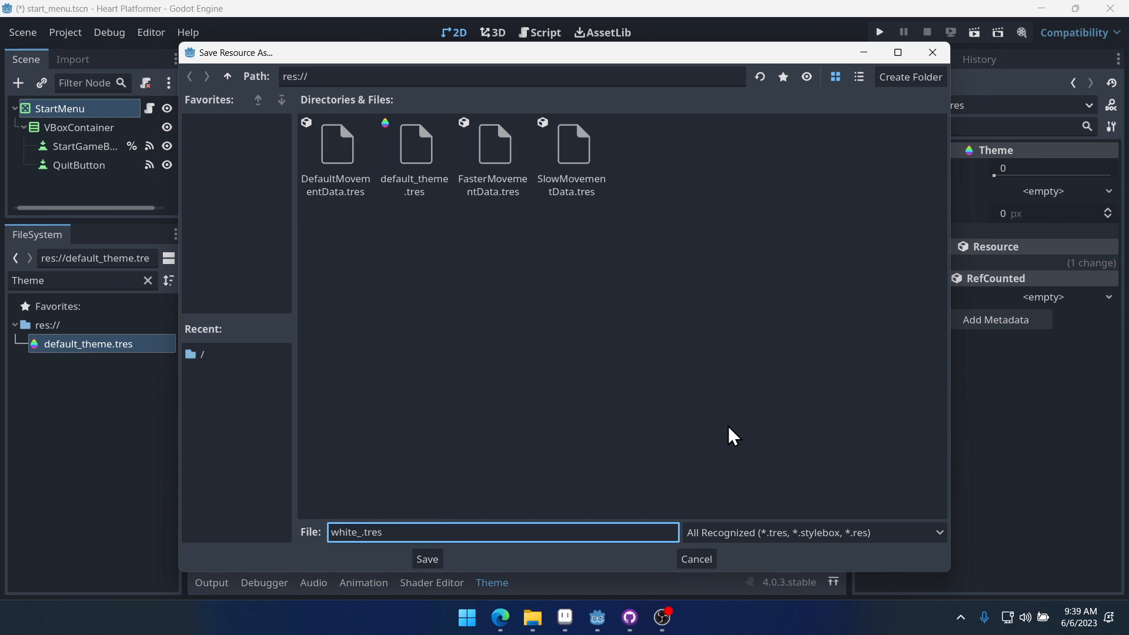
type("9slice")
left_click(428, 559)
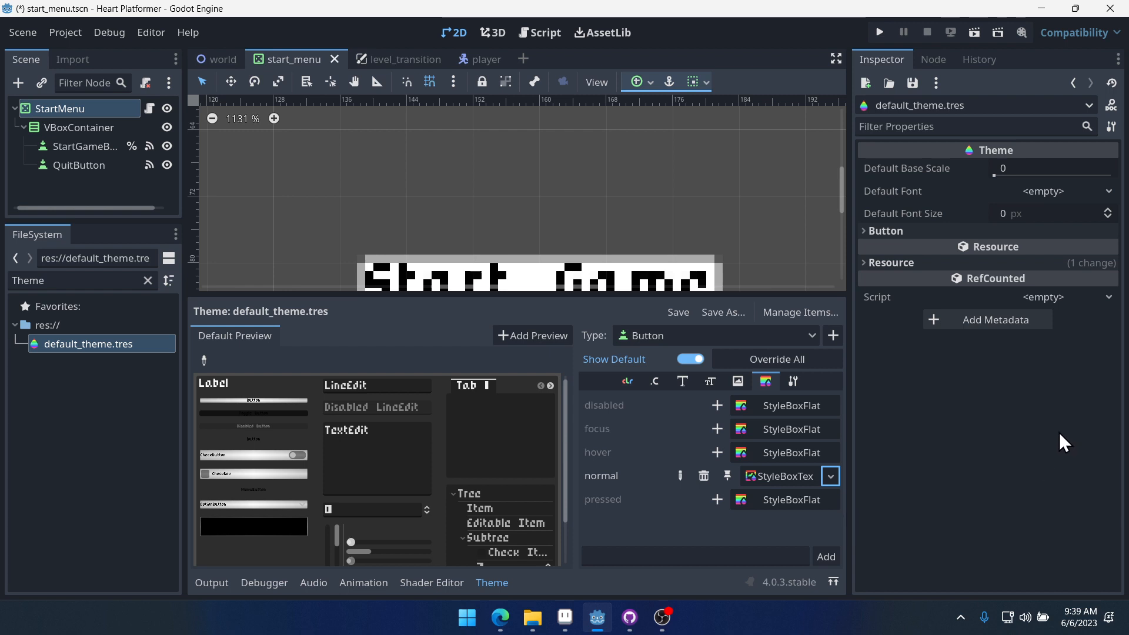
- Assign white_9slice.tres as the Button's normal stylebox in default_theme.tres
left_click(779, 477)
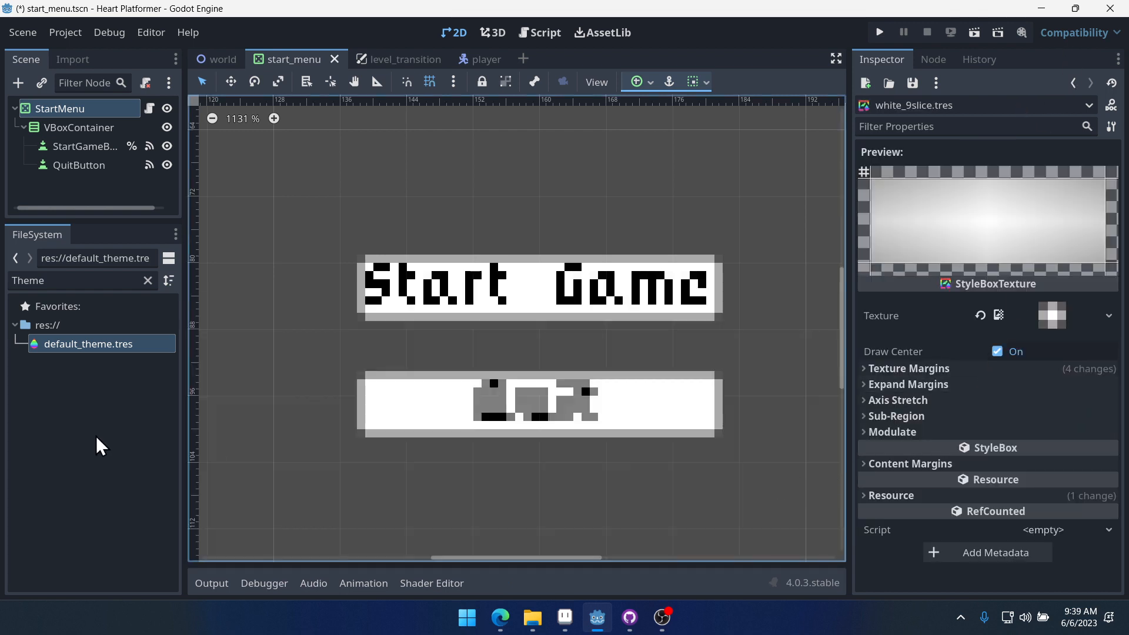
double_click(97, 346)
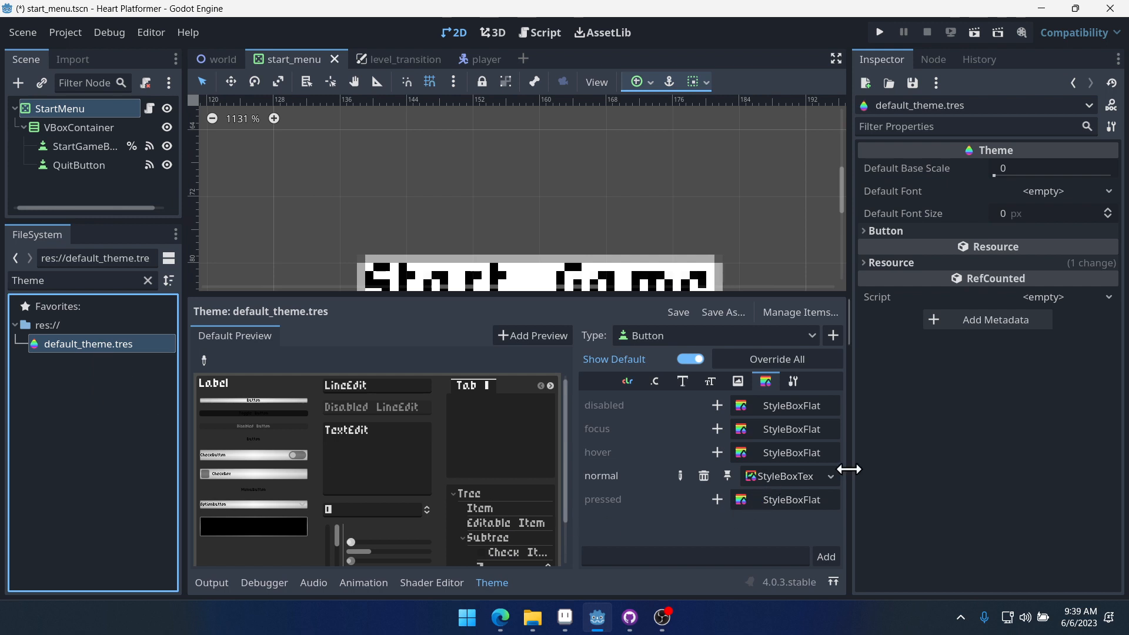
left_click_drag(847, 469, 982, 464)
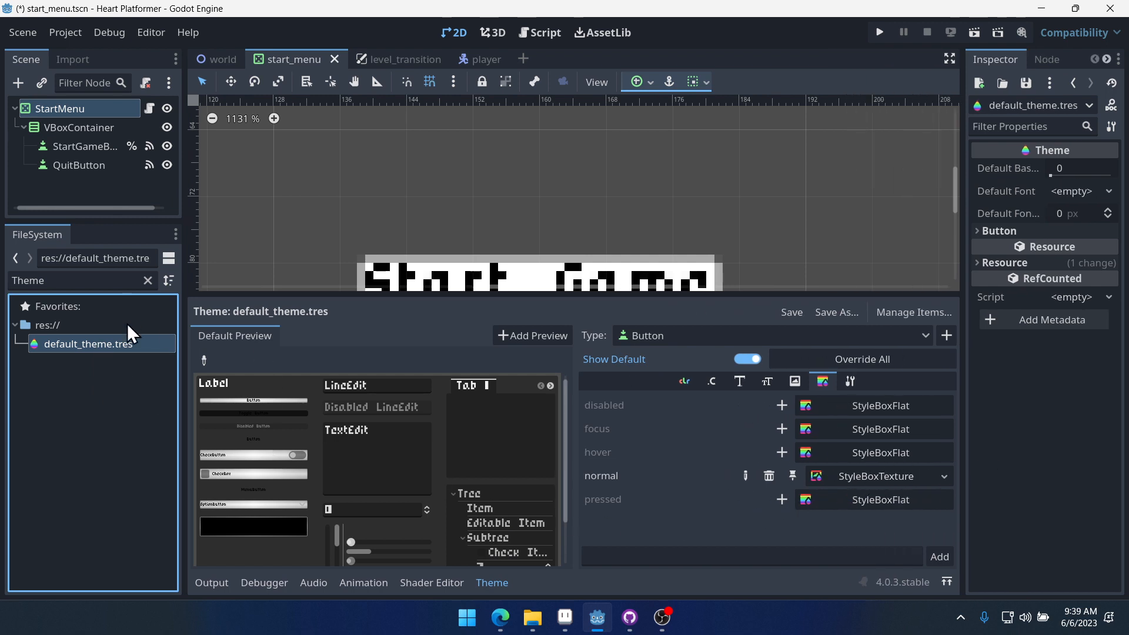
left_click(147, 280)
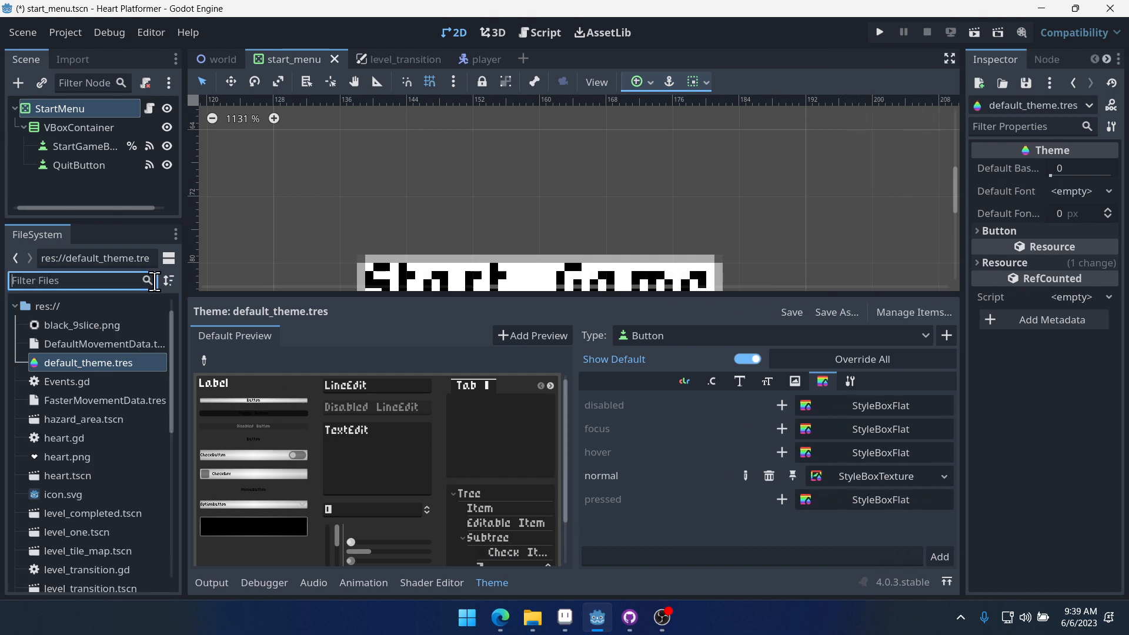
type("9")
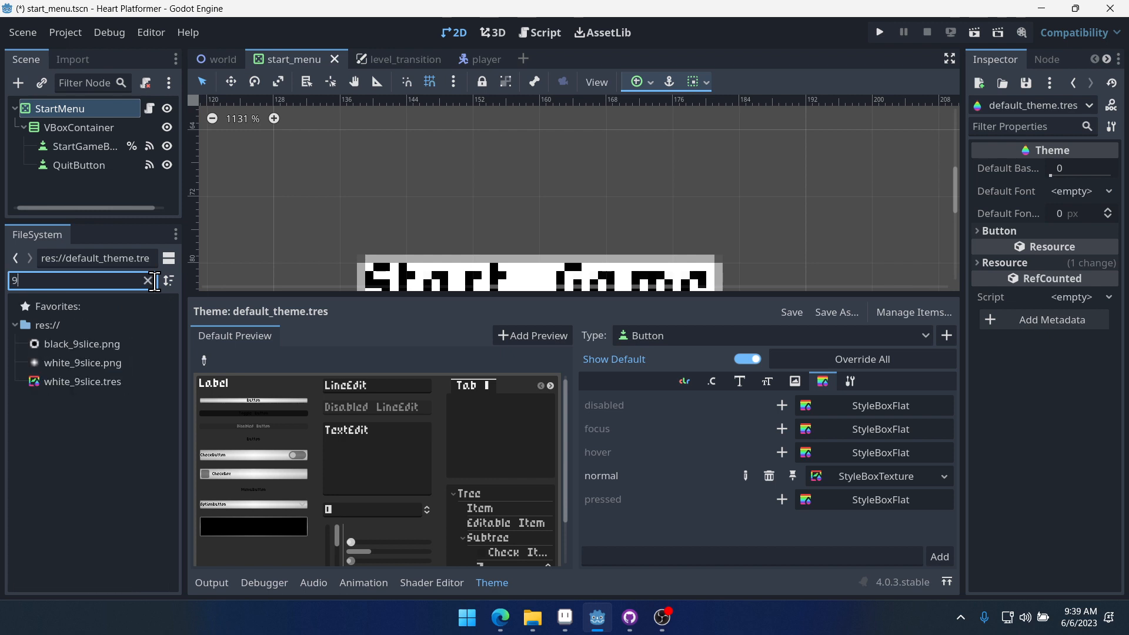
left_click_drag(106, 381, 862, 479)
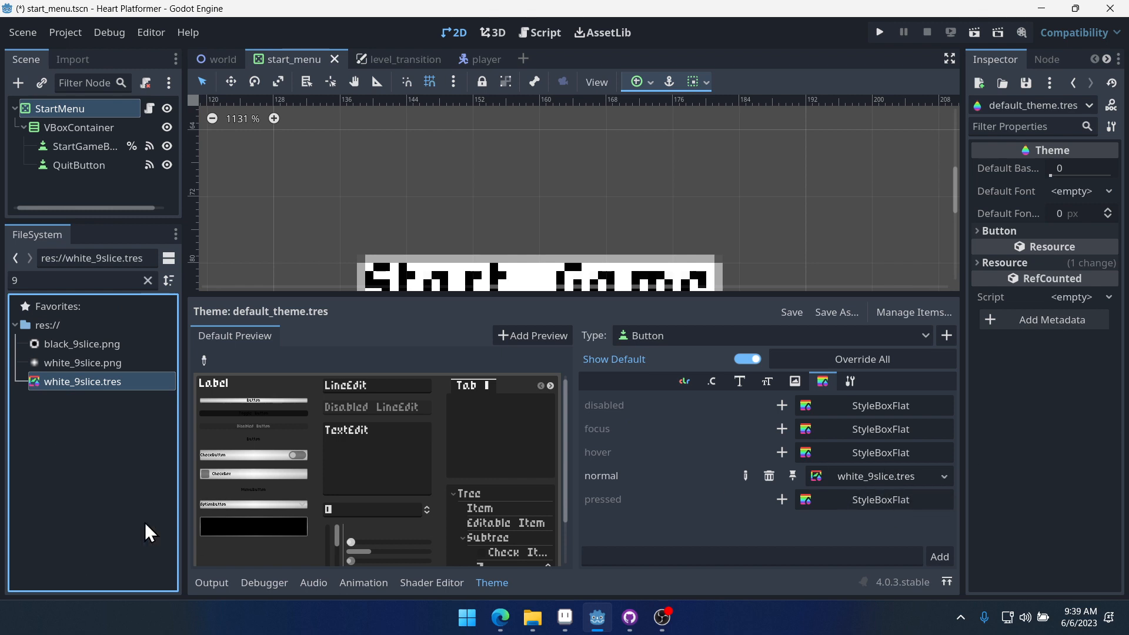
- Create a new StyleBoxTexture resource in res:// and save it as black_9slice.tres
right_click(96, 434)
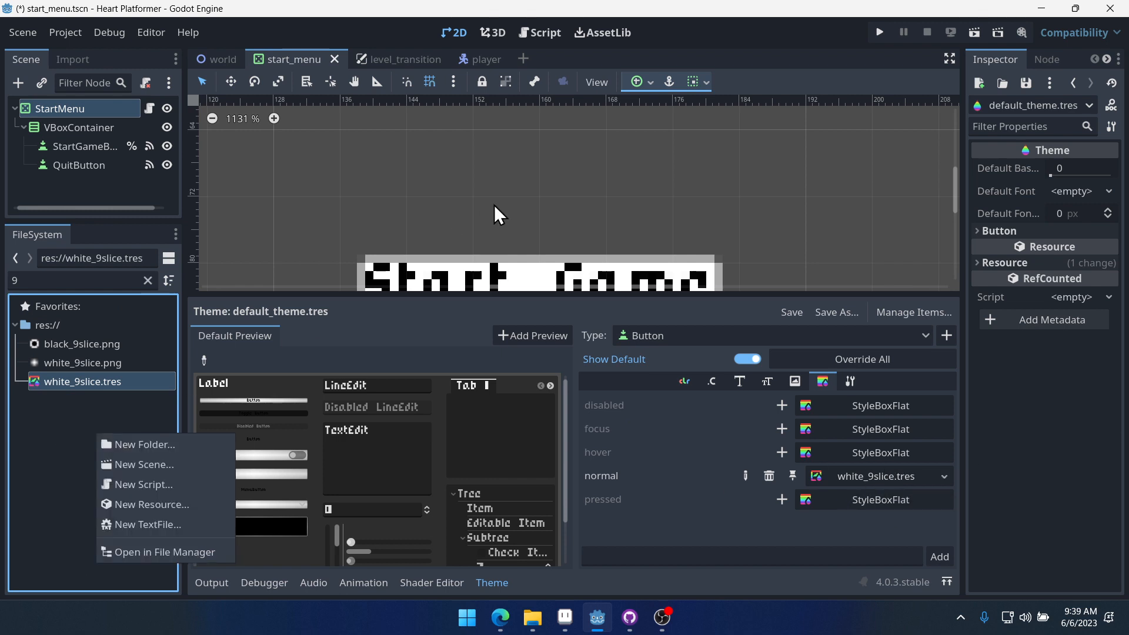
left_click(162, 506)
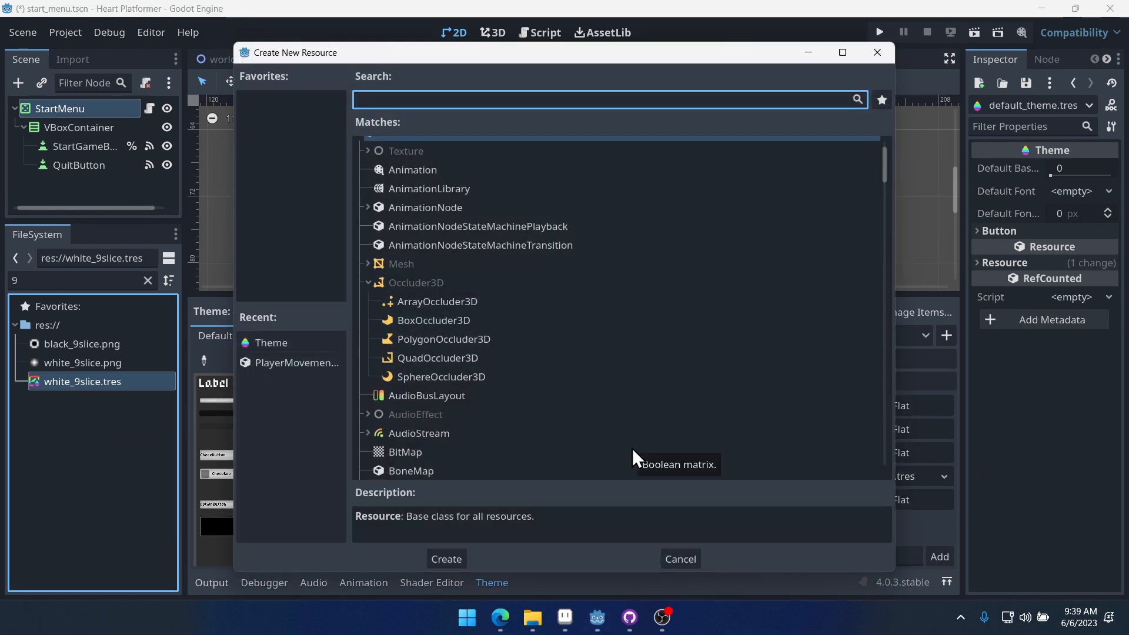
type("styl")
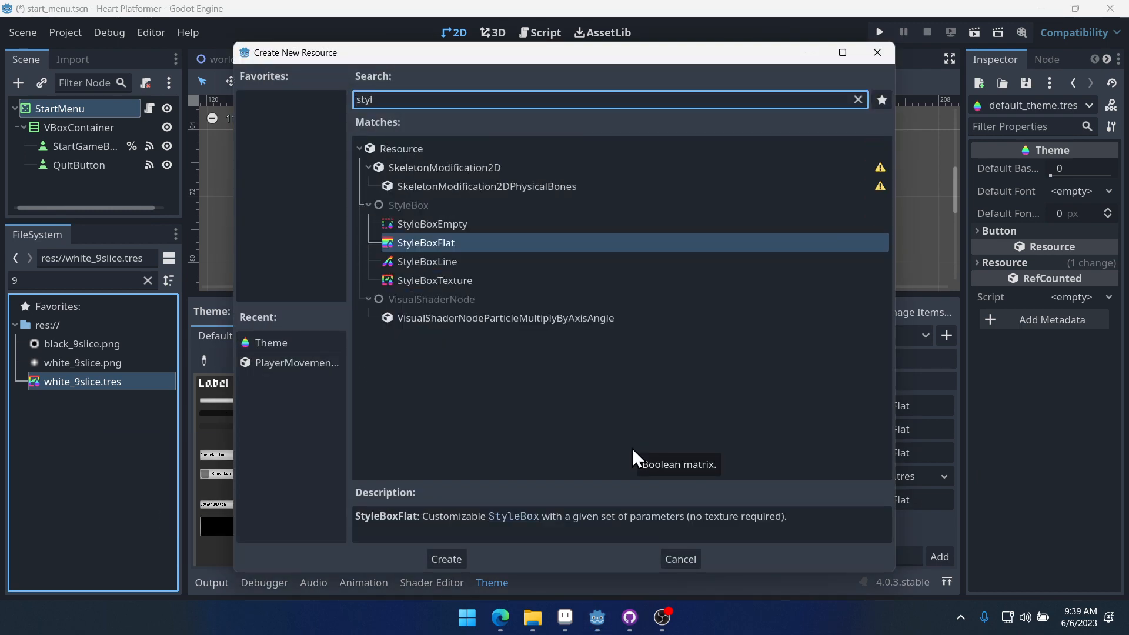
key("Down")
key("Down")
key("Return")
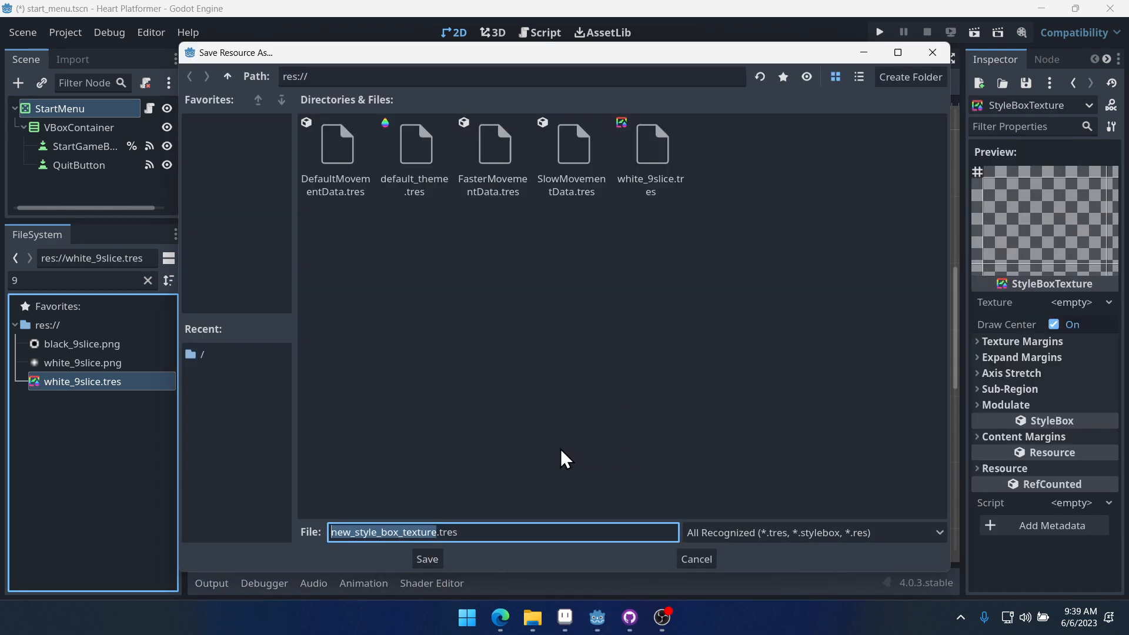
type("black")
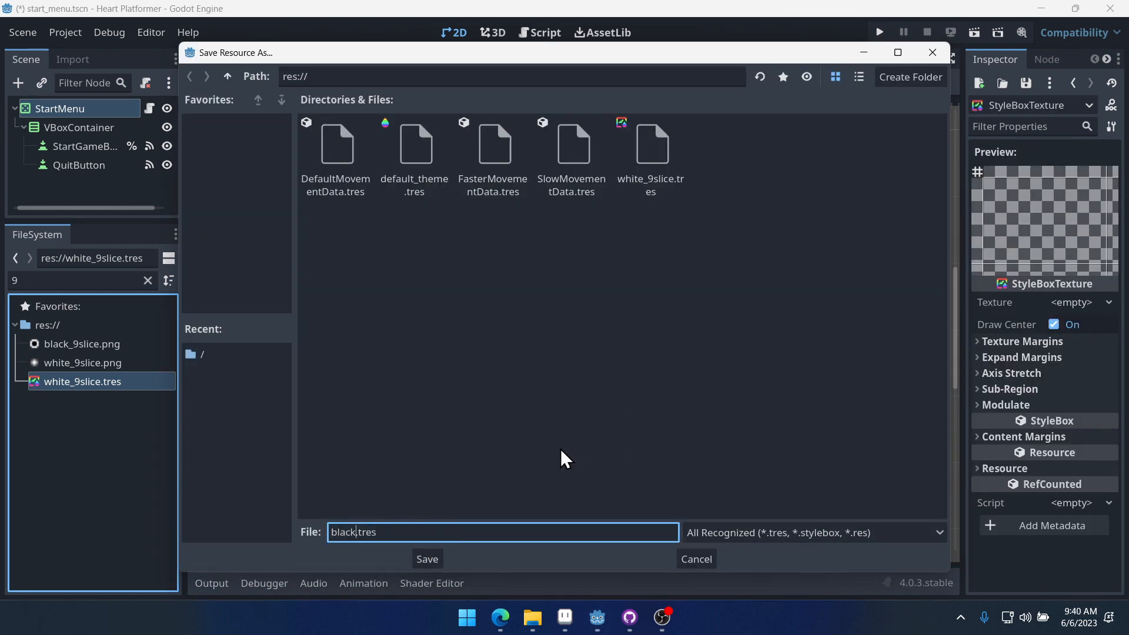
type("_9slice")
key("Return")
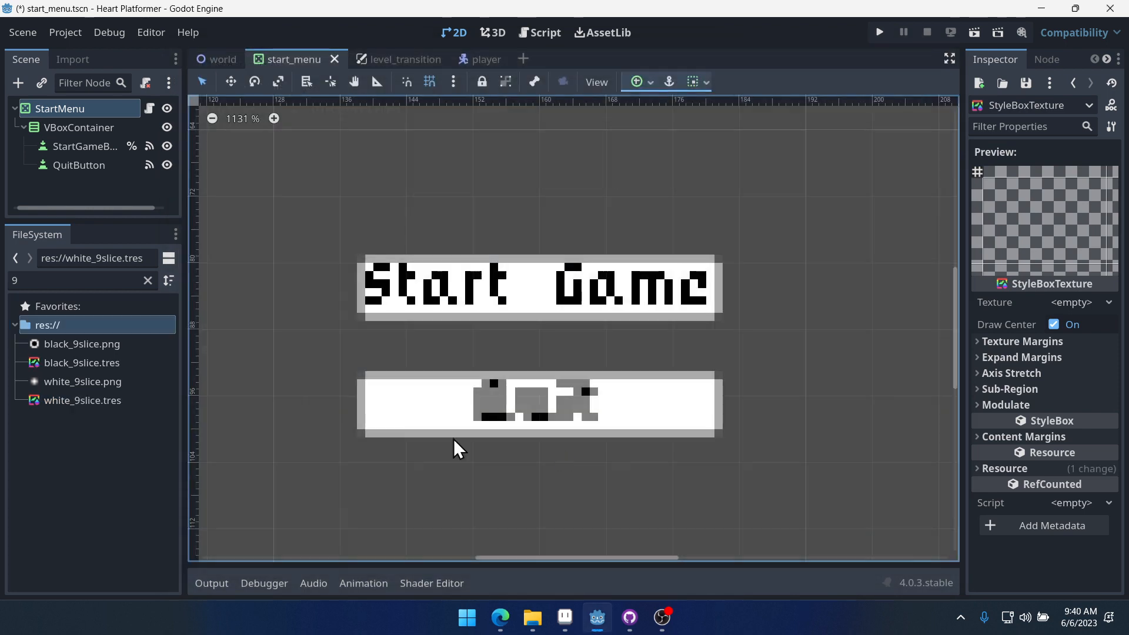
- Open black_9slice.tres and assign black_9slice.png as its texture
left_click(80, 360)
left_click_drag(960, 328, 755, 357)
left_click_drag(81, 344, 960, 310)
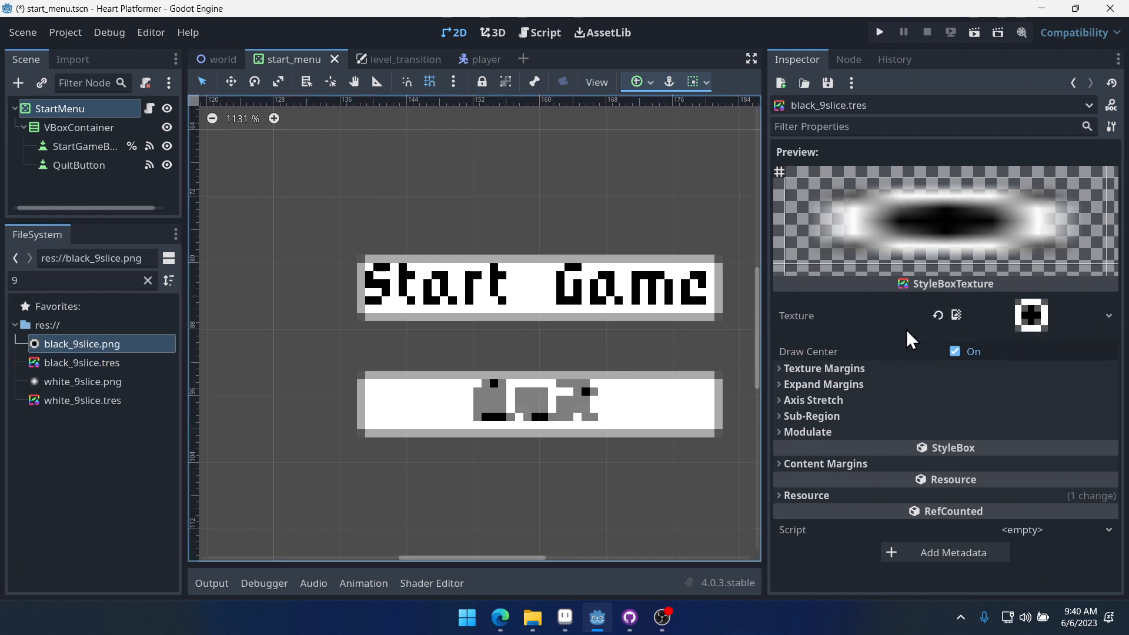
- Set all four texture margins of black_9slice.tres to 3 px
left_click(850, 369)
left_click(1099, 383)
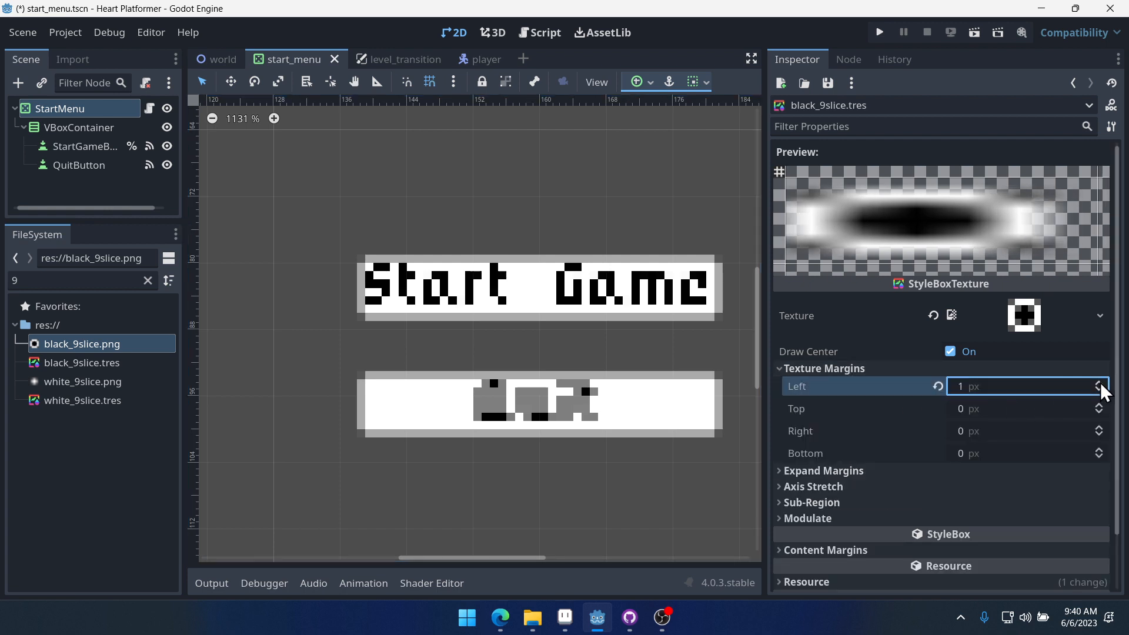
left_click(1099, 382)
left_click(1099, 383)
left_click(1098, 405)
left_click(1098, 405)
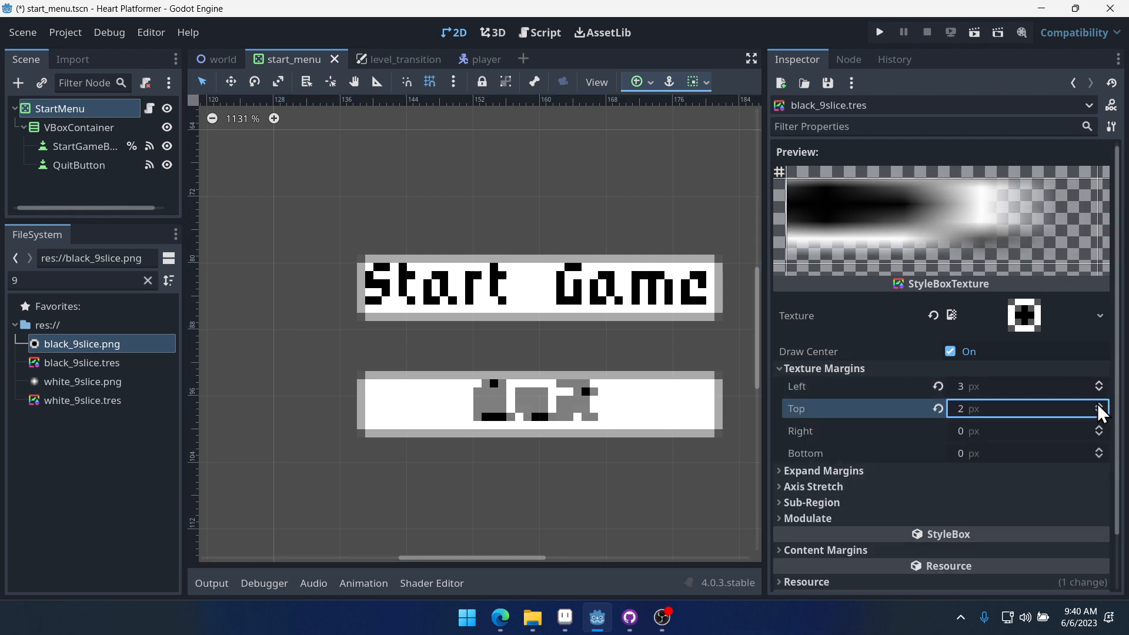
left_click(1098, 405)
left_click(1100, 427)
left_click(1099, 427)
left_click(1099, 427)
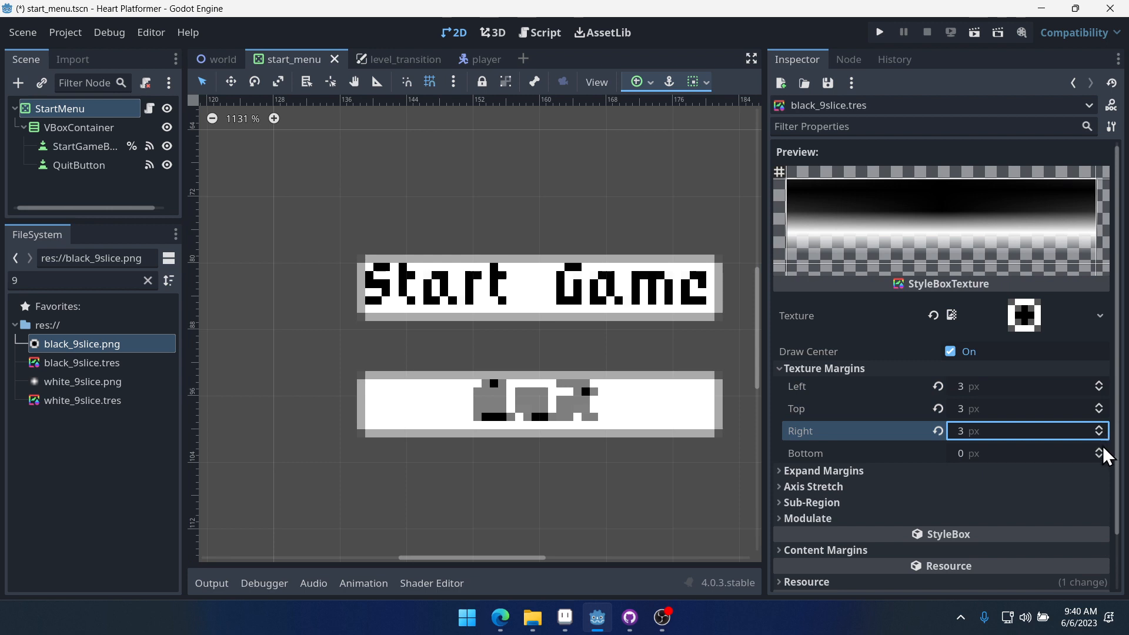
left_click(1098, 450)
left_click(1098, 449)
left_click(1098, 449)
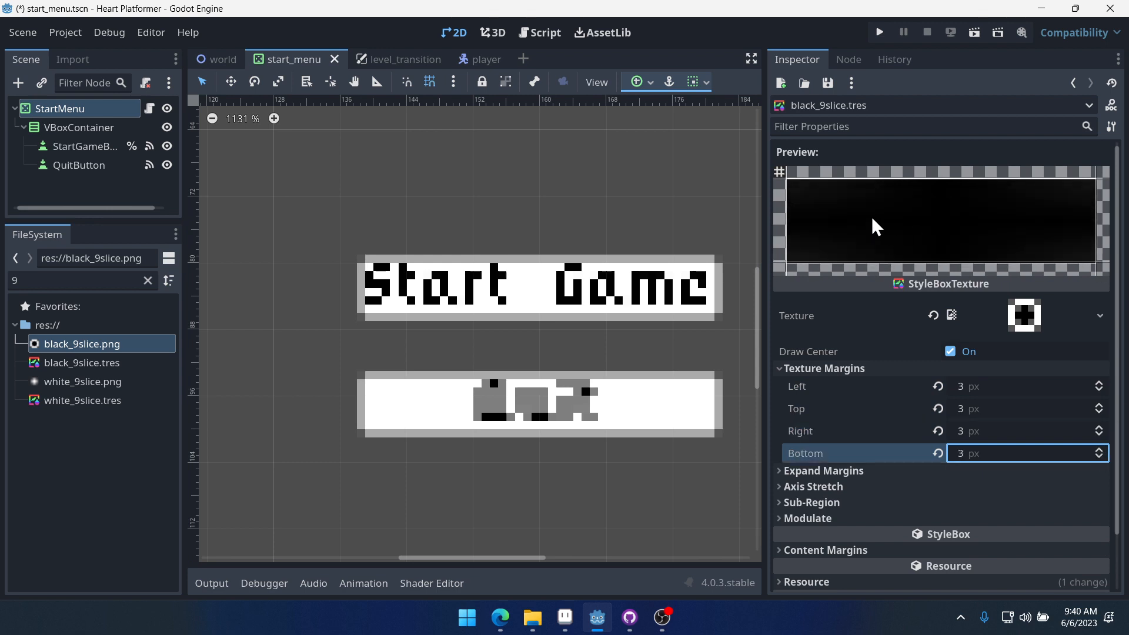
- Open default_theme.tres in the theme editor and assign white_9slice.tres as the Button's pressed stylebox
scroll(908, 395, "down", 2)
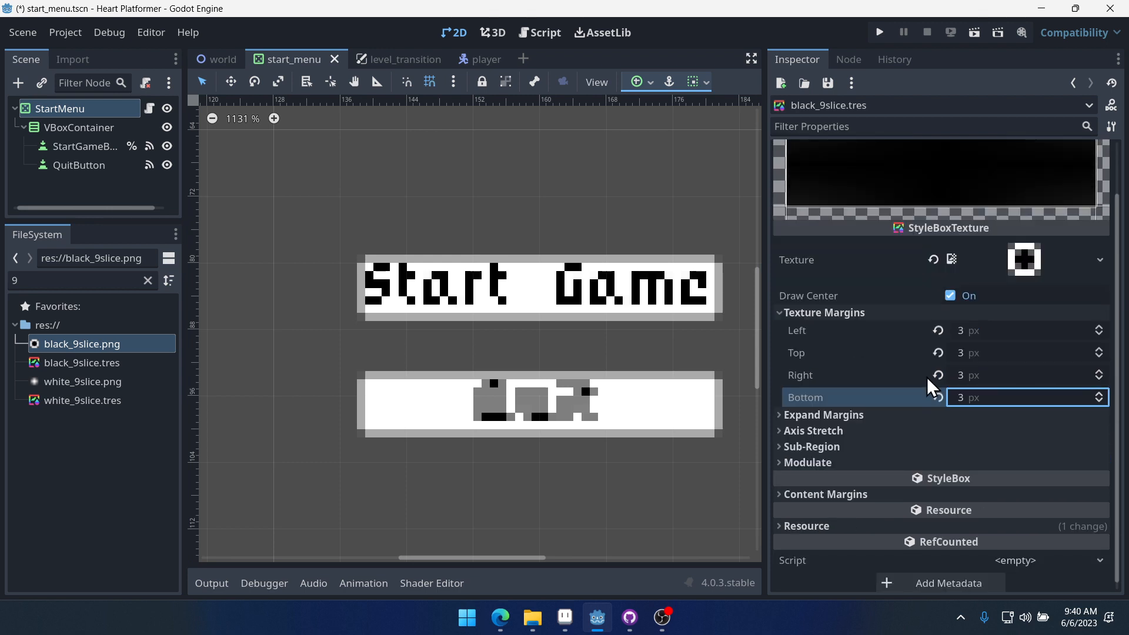
left_click(828, 83)
left_click(846, 104)
left_click_drag(766, 300, 939, 296)
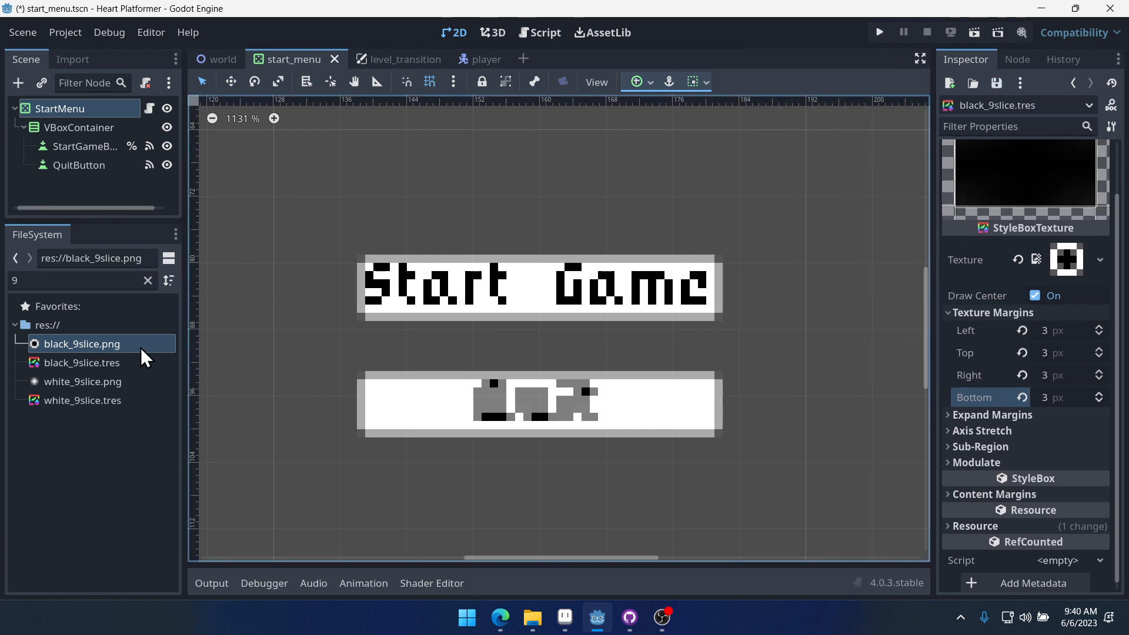
left_click(146, 280)
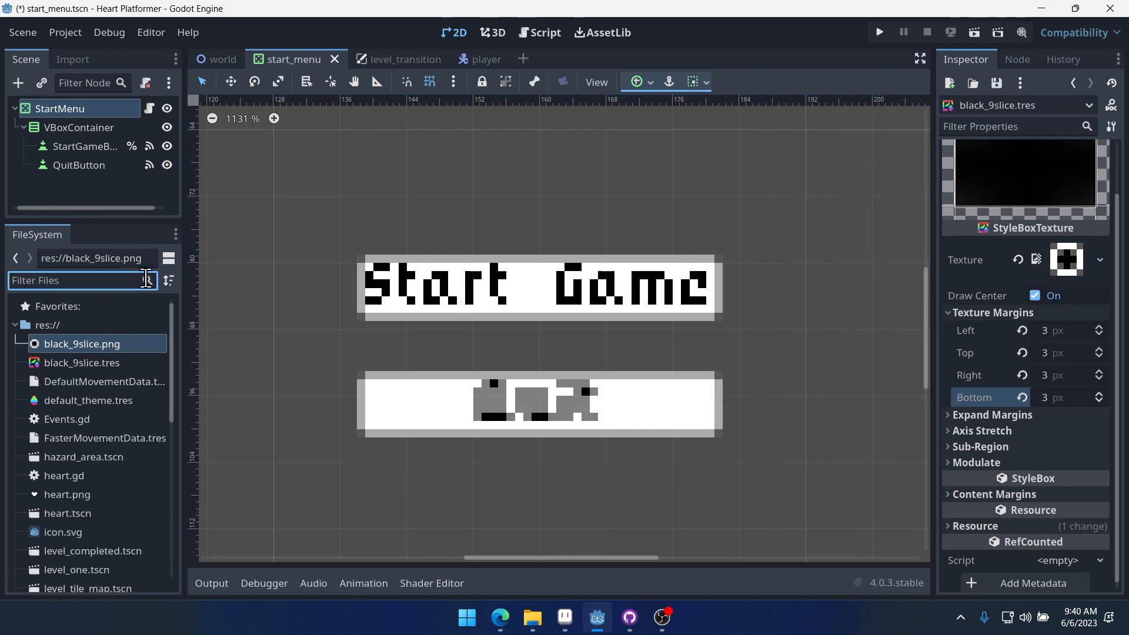
type("theme")
double_click(105, 343)
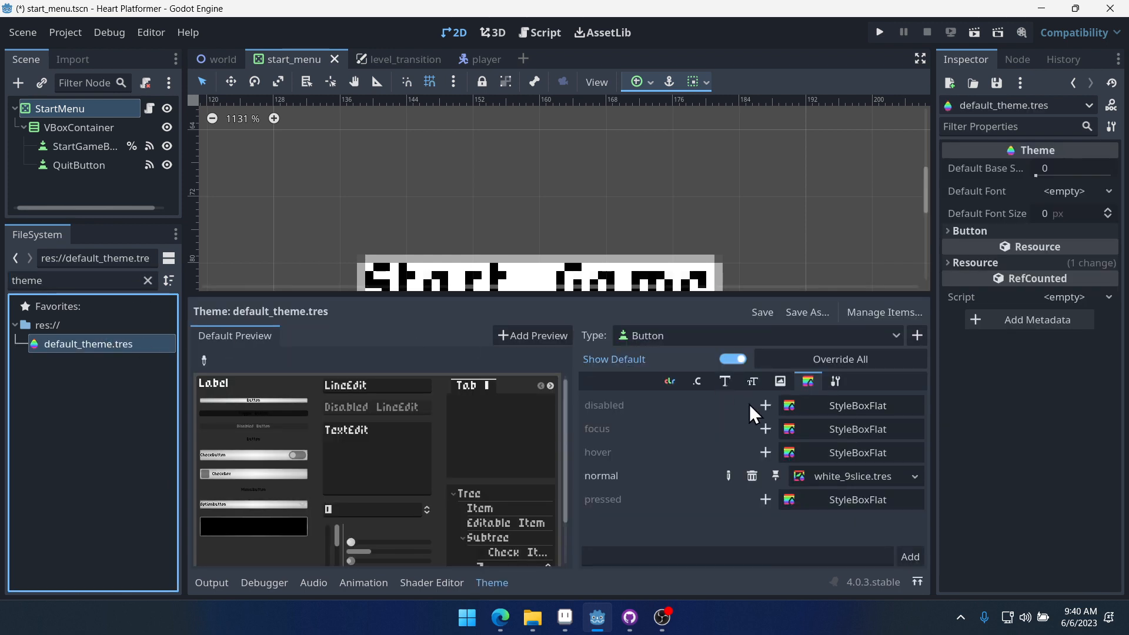
left_click(762, 500)
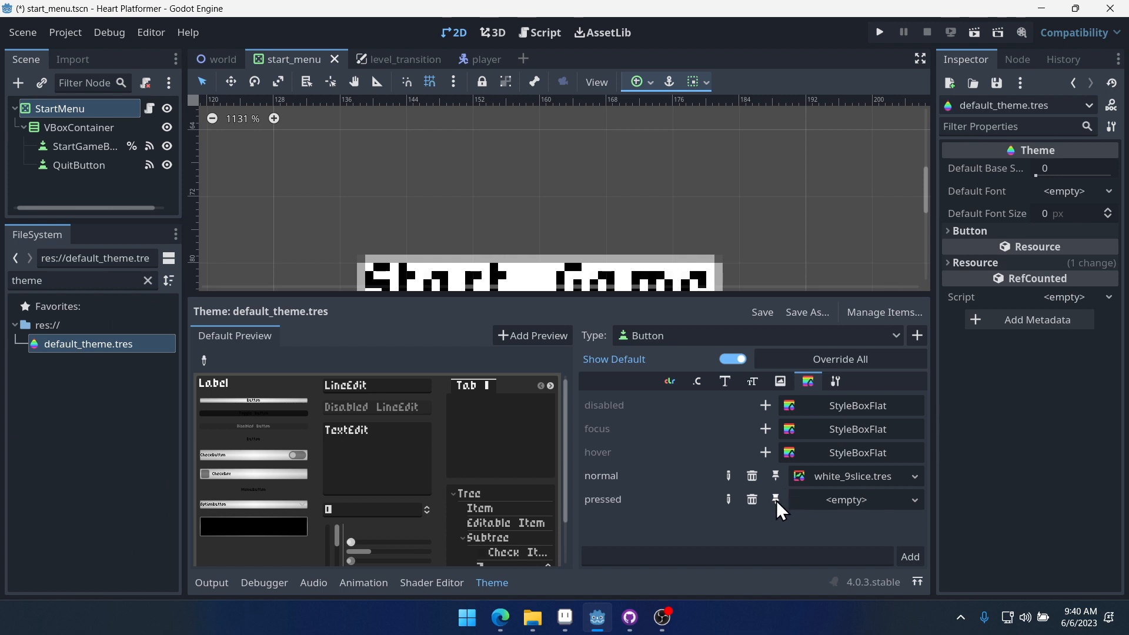
left_click(148, 281)
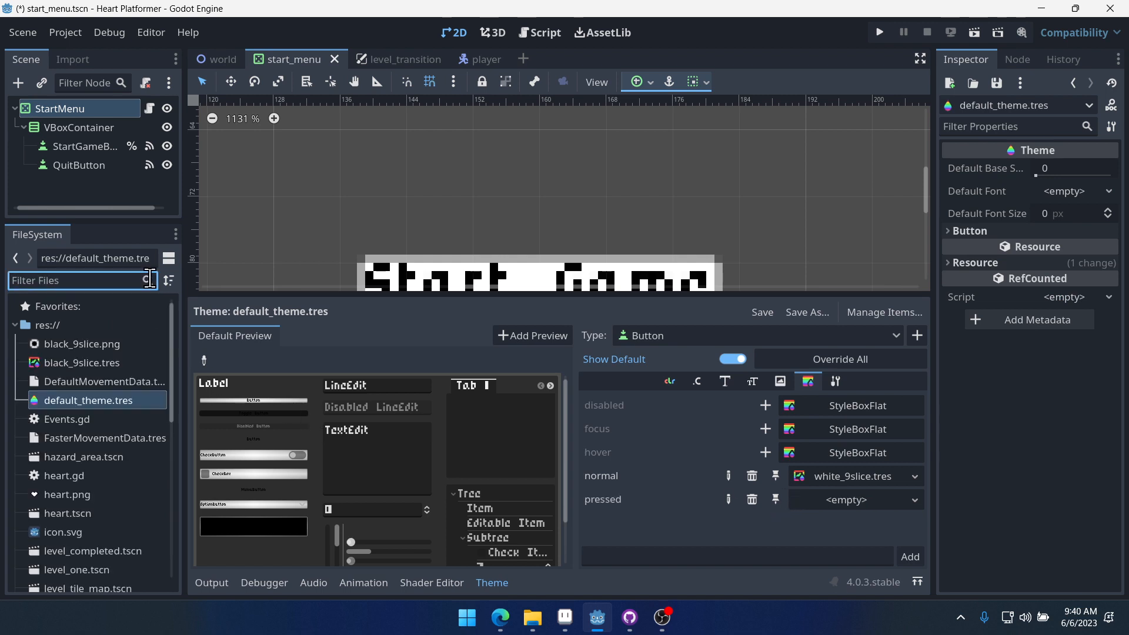
type("9s")
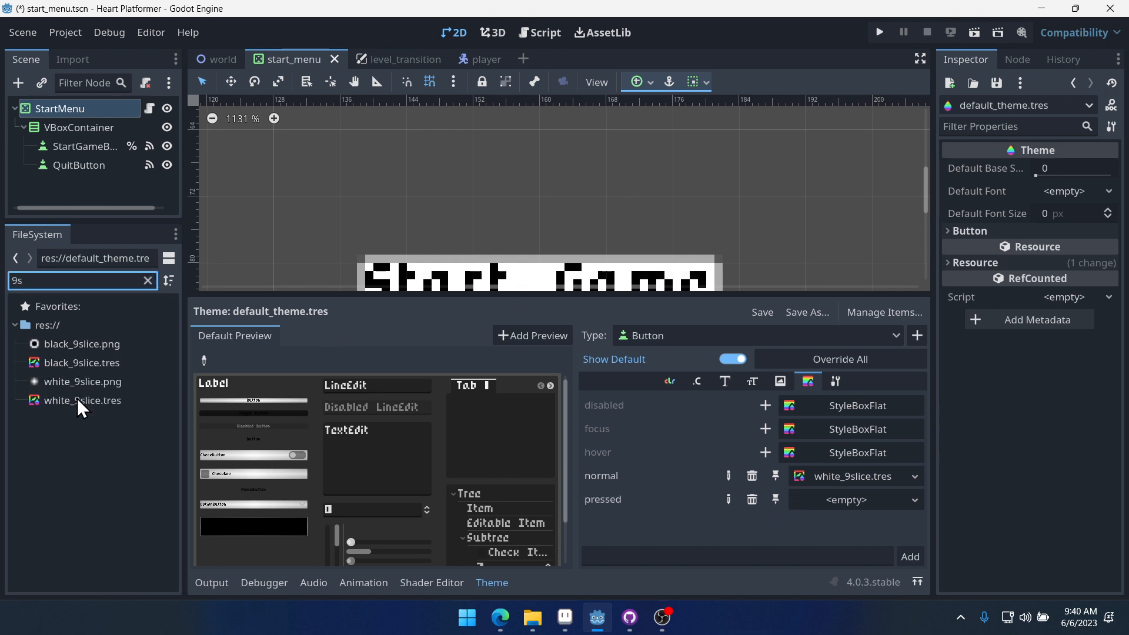
left_click_drag(77, 401, 858, 509)
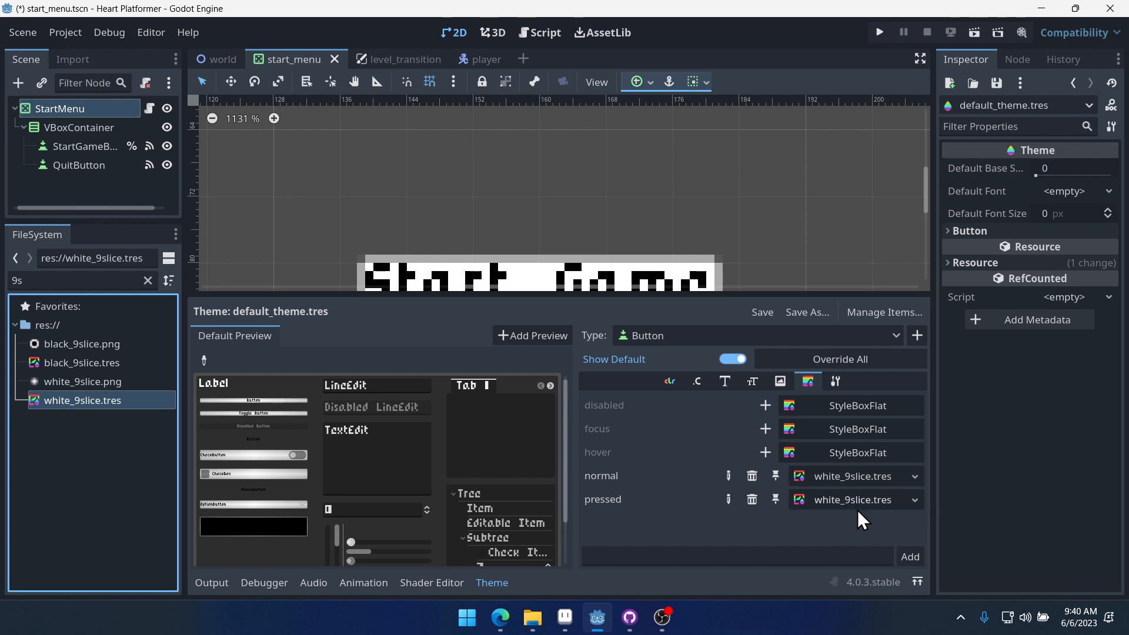
- Add focus and hover stylebox overrides for Button and assign black_9slice.tres to both
left_click(765, 429)
left_click(766, 452)
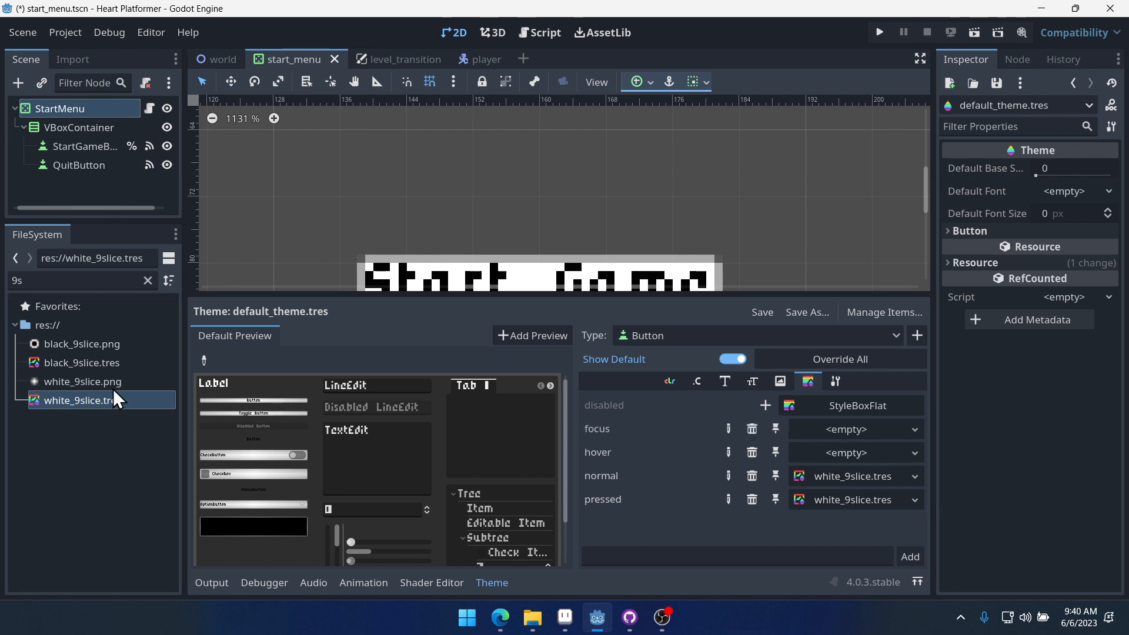
left_click_drag(68, 363, 856, 429)
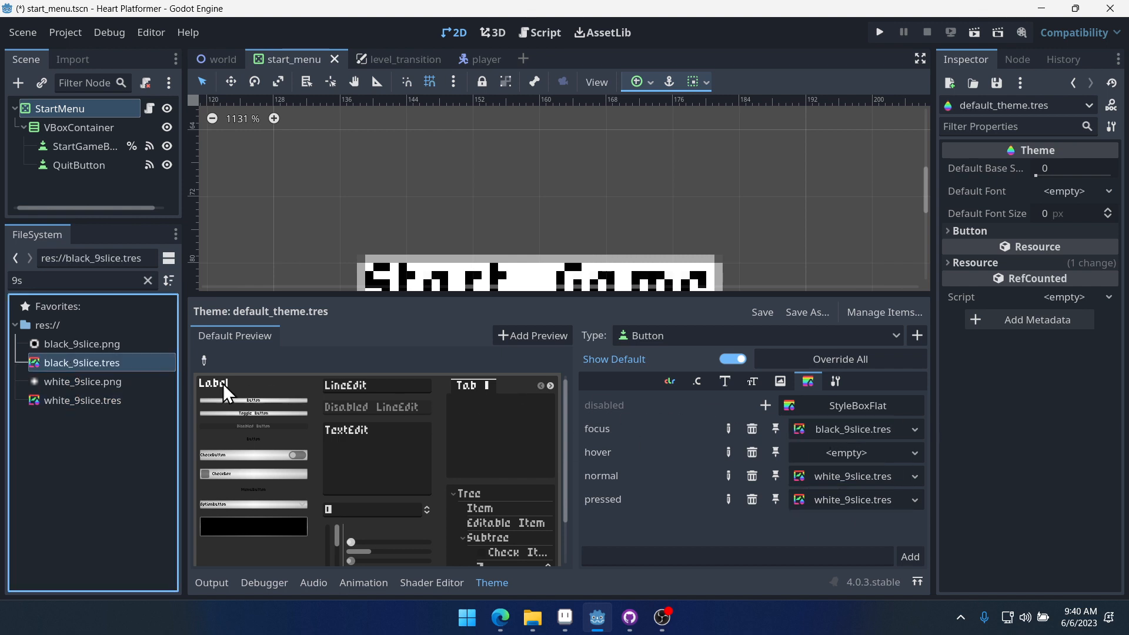
left_click_drag(100, 365, 850, 448)
left_click(850, 448)
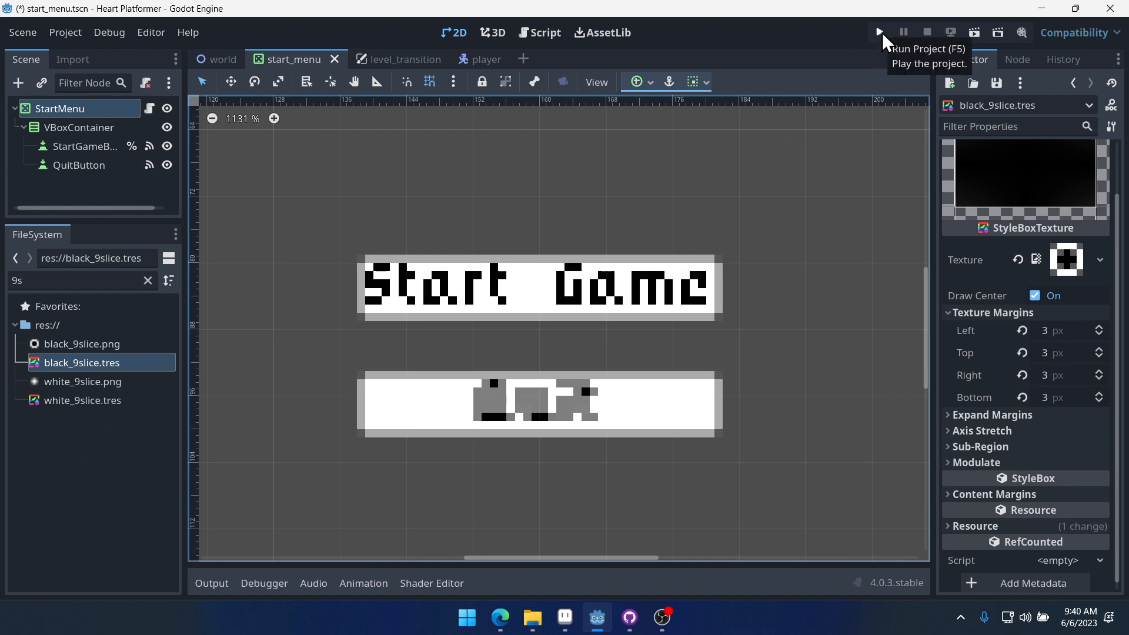
- Reopen default_theme.tres and replace the Button's focus stylebox with a new StyleBoxEmpty
left_click(148, 281)
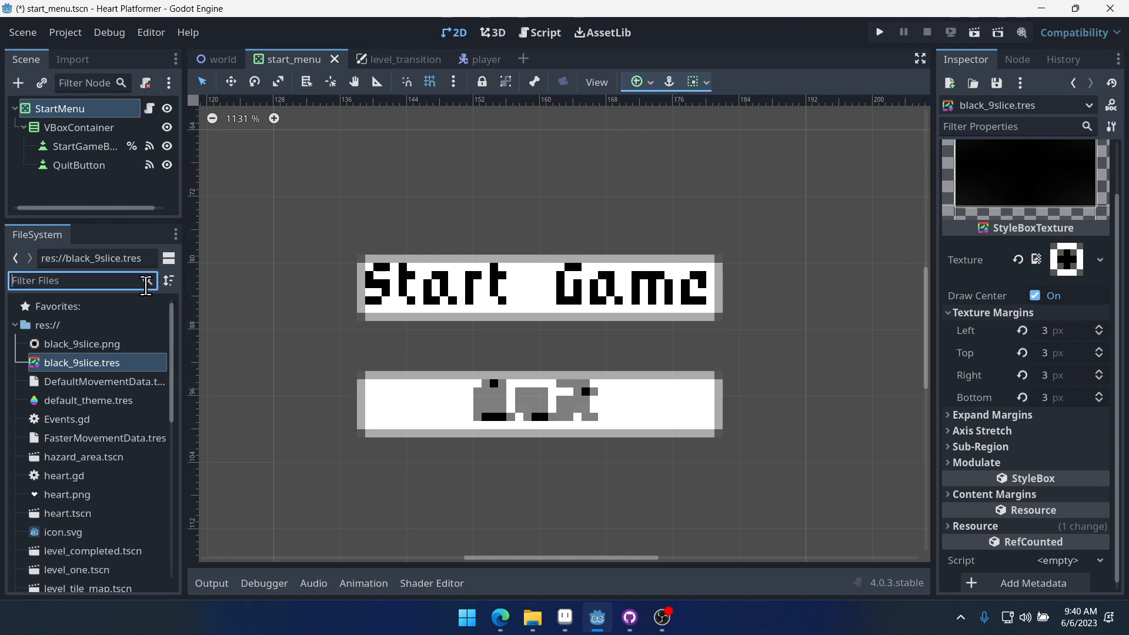
type("theme")
double_click(98, 350)
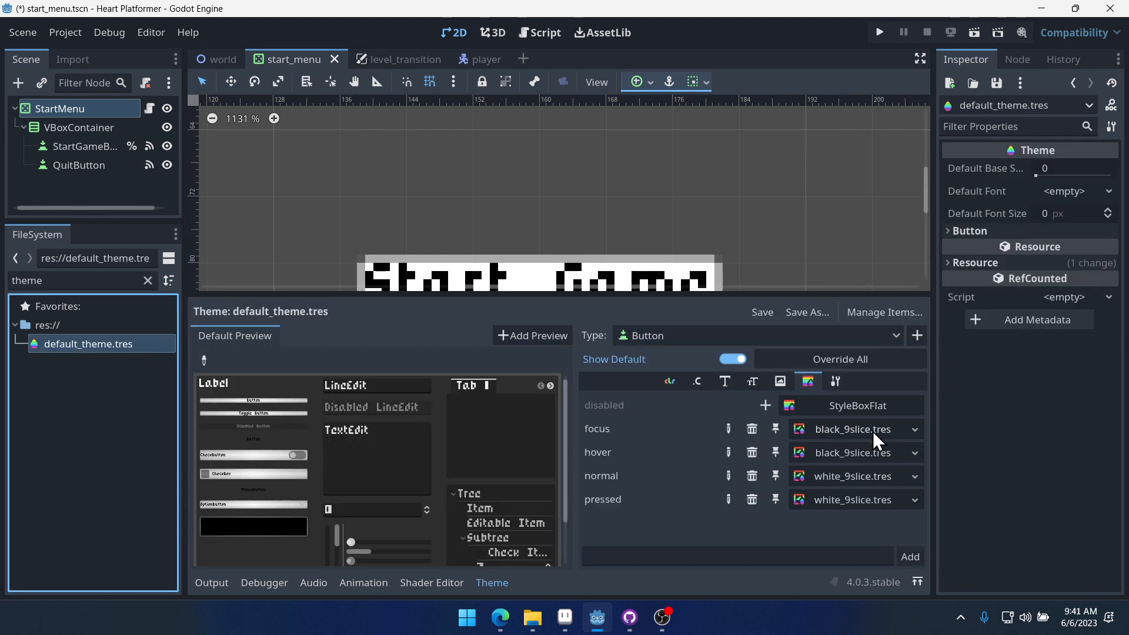
left_click(912, 429)
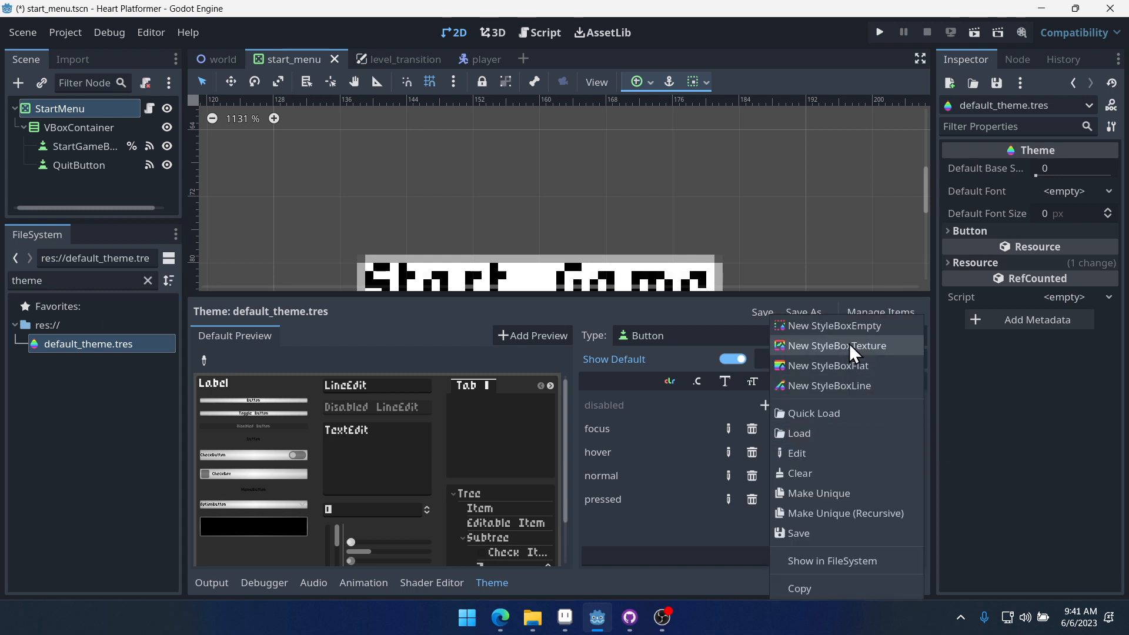
left_click(877, 327)
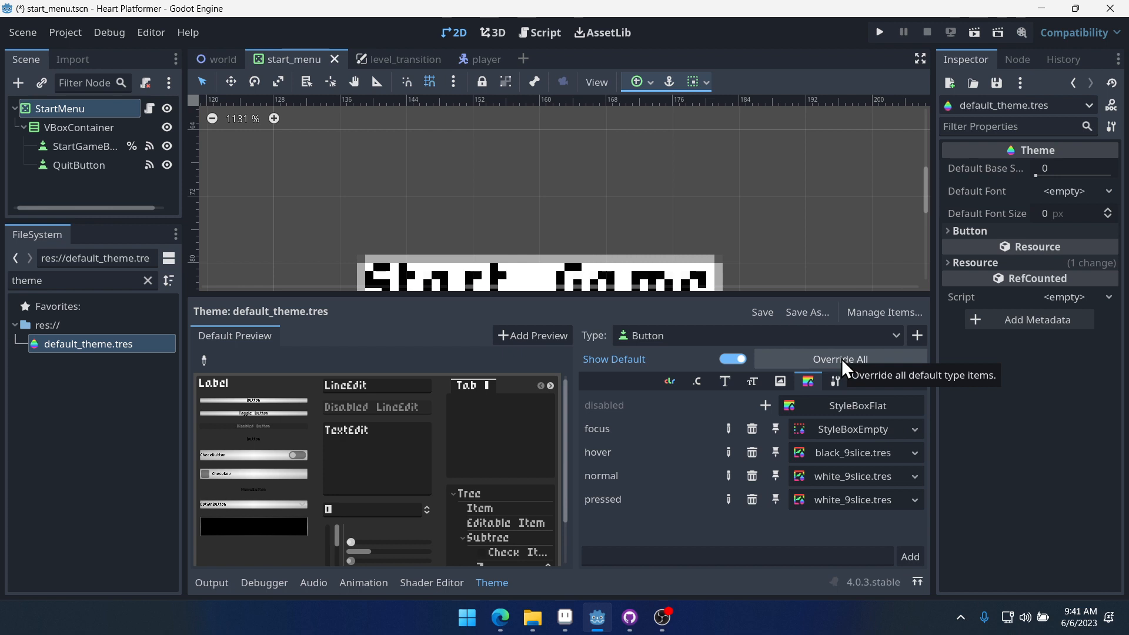
- Run the project to check the restyled menu buttons, then close the game window
left_click(880, 32)
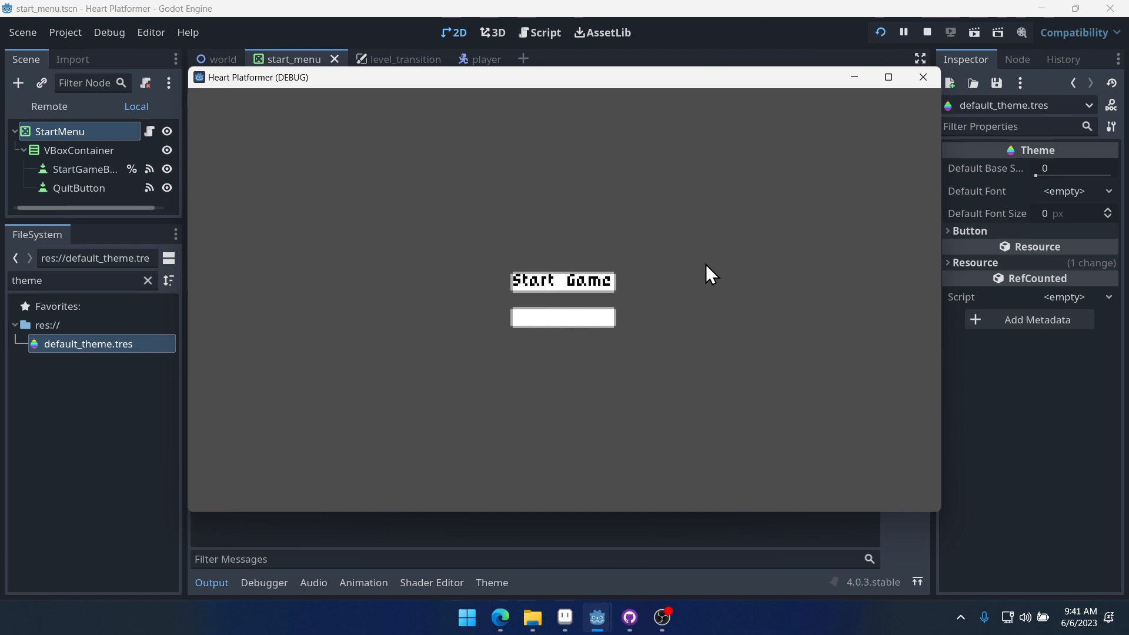
left_click(924, 77)
- Set the Button's focus stylebox in default_theme.tres back to black_9slice.tres
left_click(136, 343)
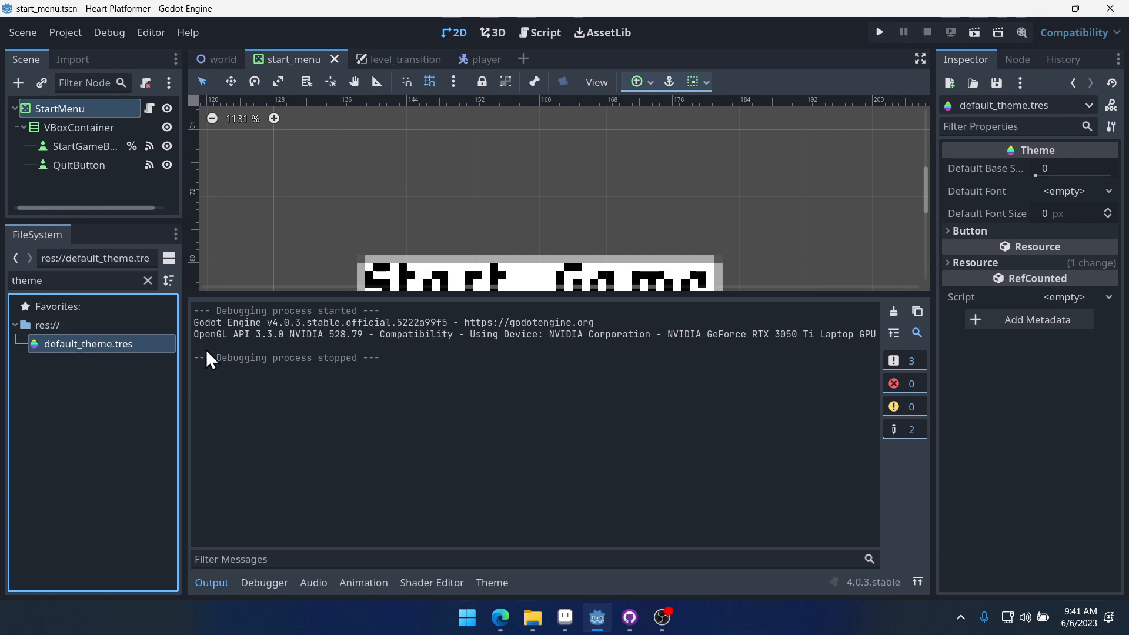
left_click(493, 582)
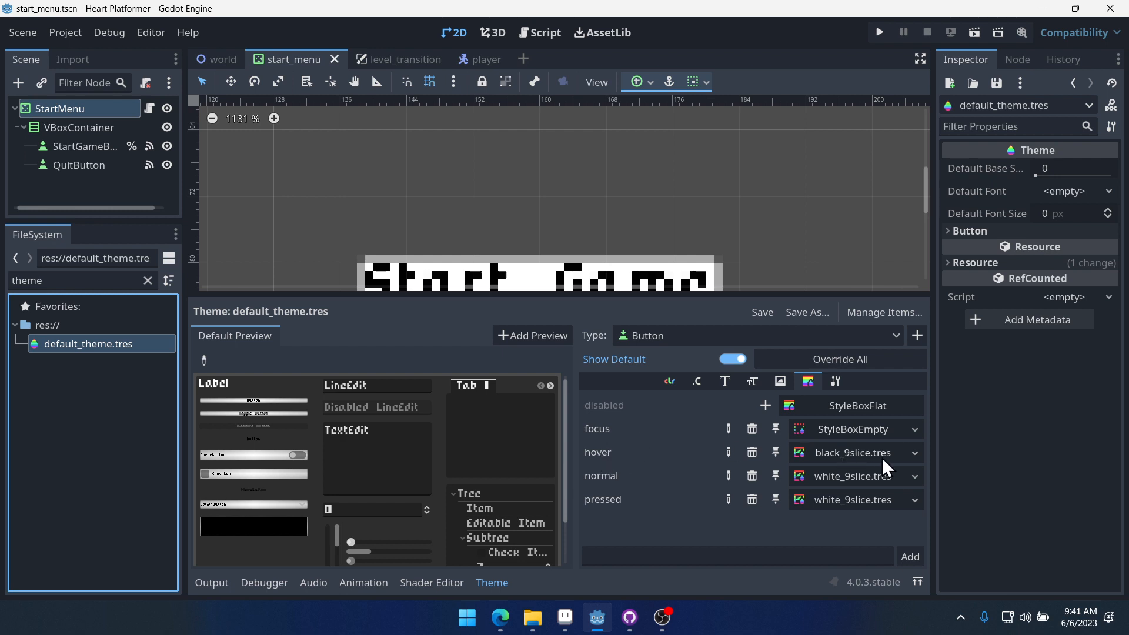
left_click_drag(846, 454, 865, 431)
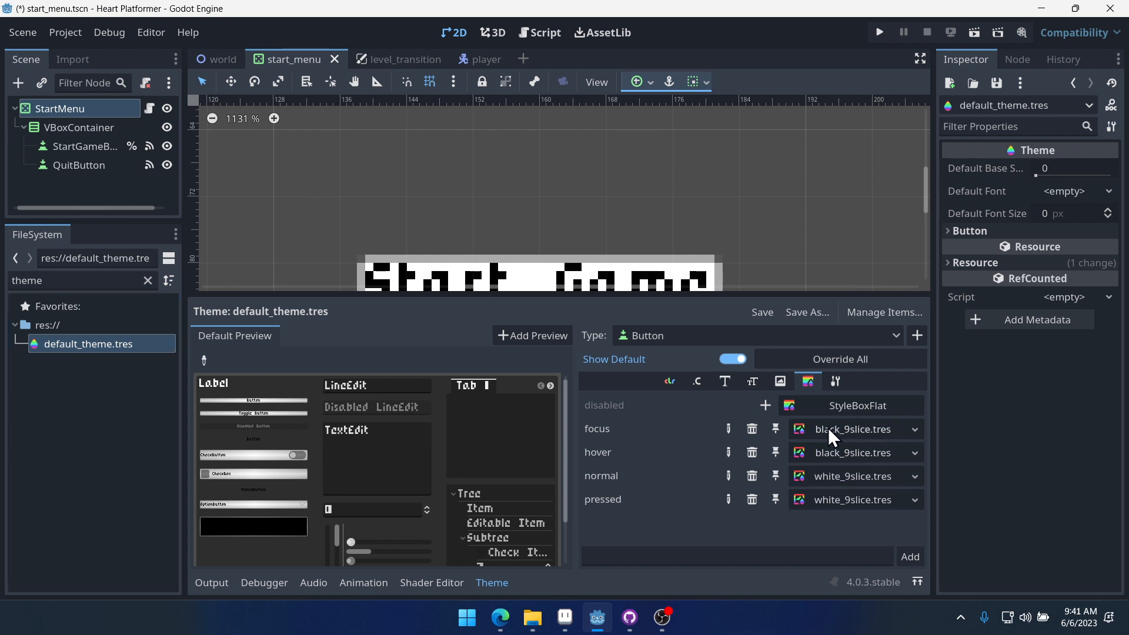
- Run the project and move focus between the Start Game and Quit buttons to test their styles
left_click(879, 33)
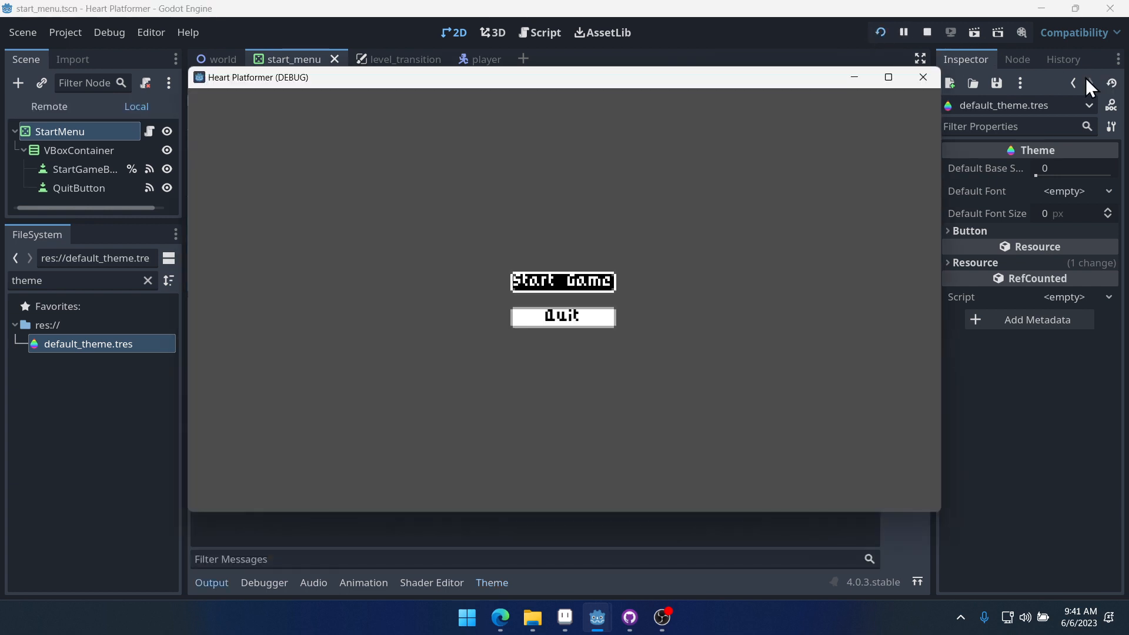
key("Down")
key("Up")
key("Down")
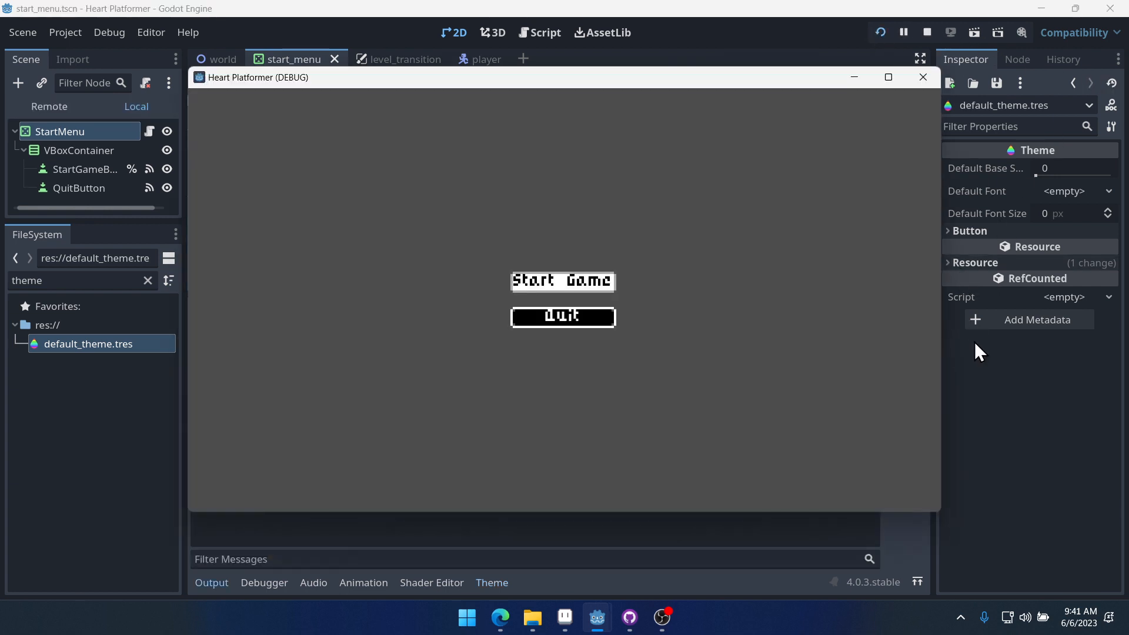
key("Up")
key("Down")
key("Up")
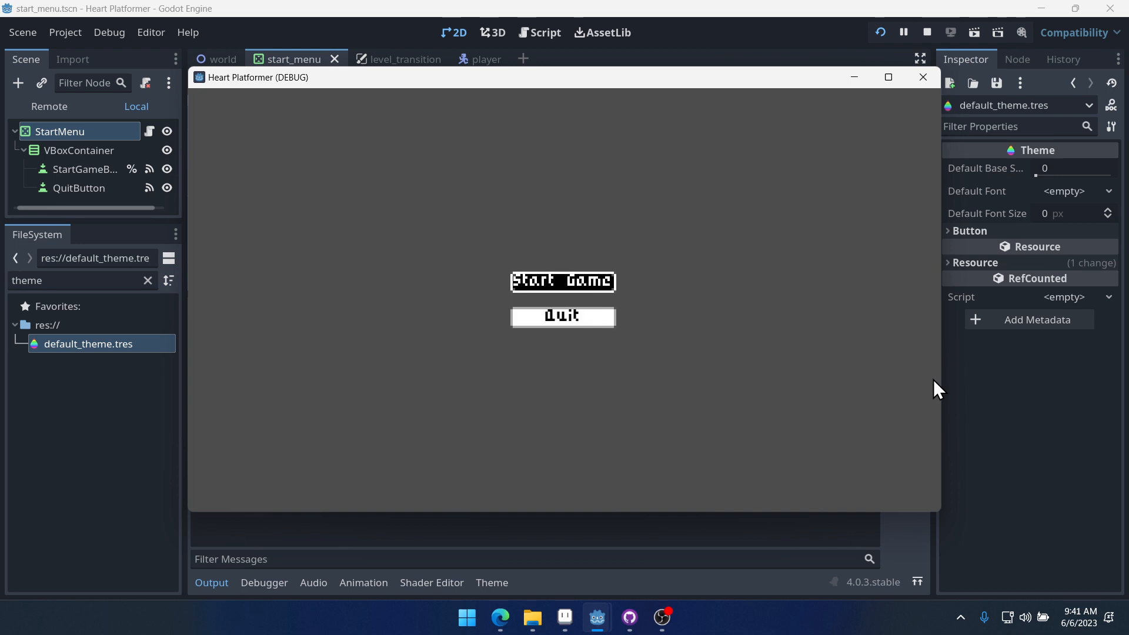
key("Down")
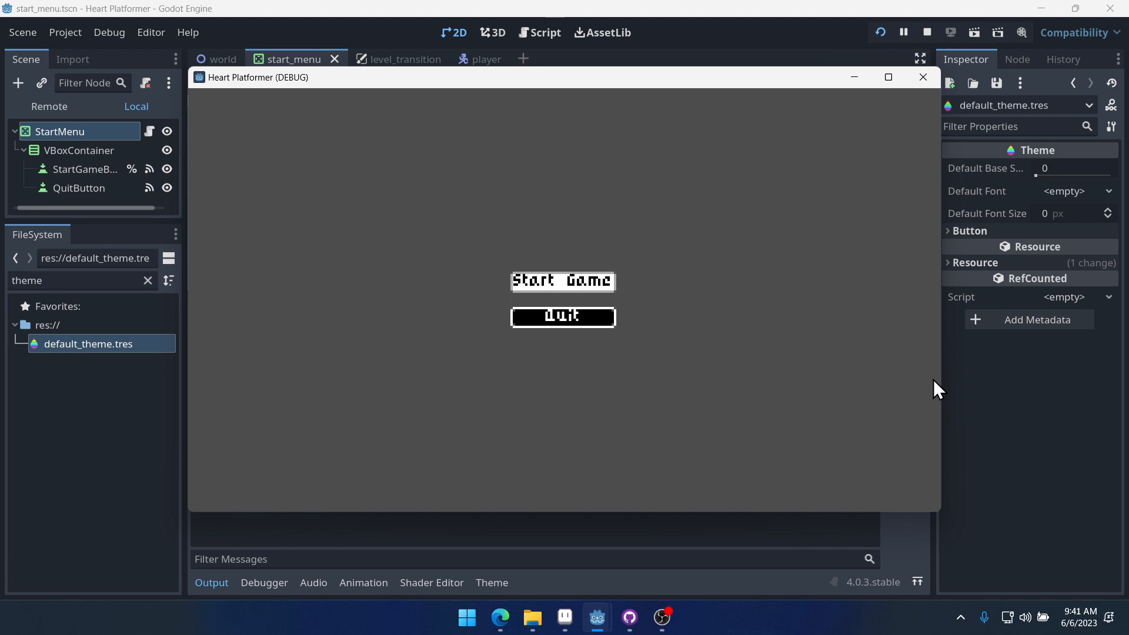
key("Up")
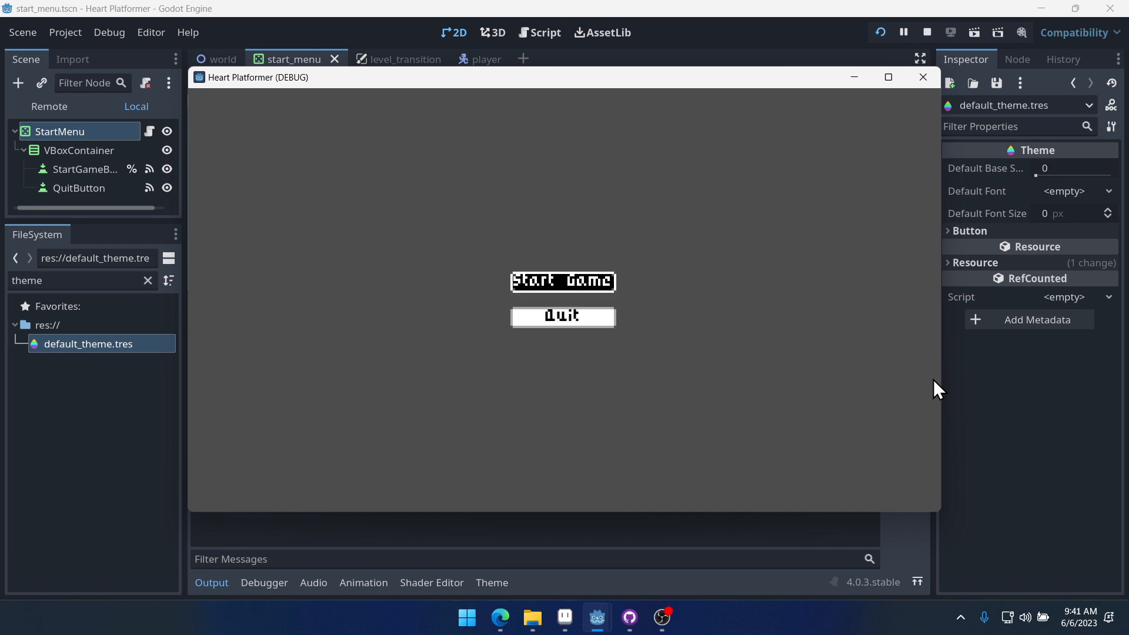
left_click(923, 77)
- Delete the RenderingServer.set_default_clear_color(Color.BLACK) line from world.gd's _ready function and save
left_click(114, 344)
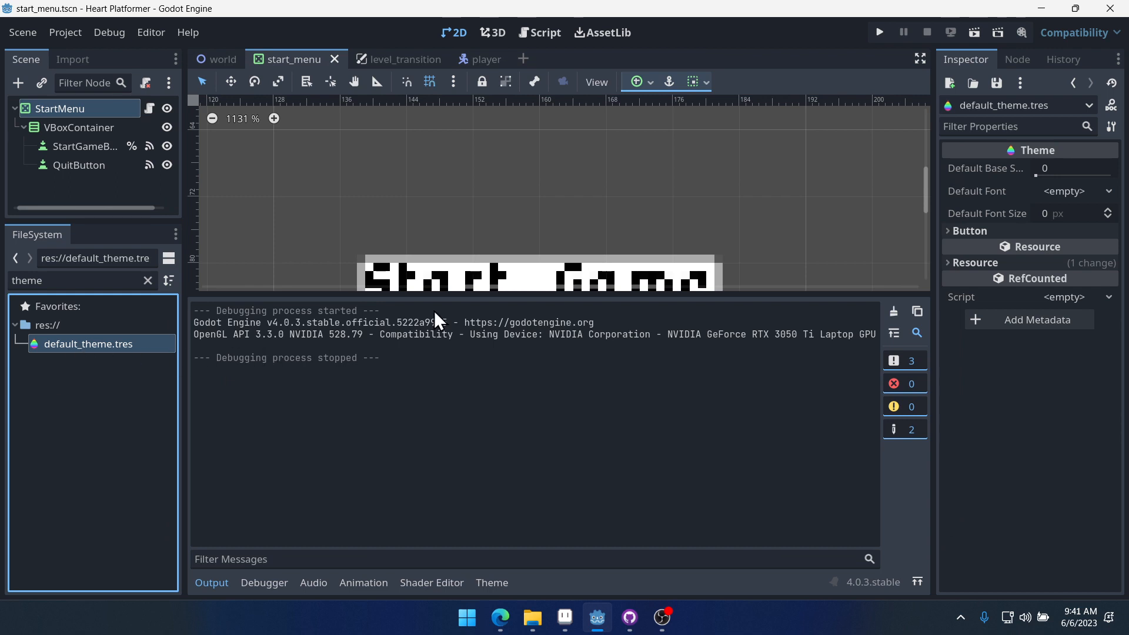
left_click(154, 108)
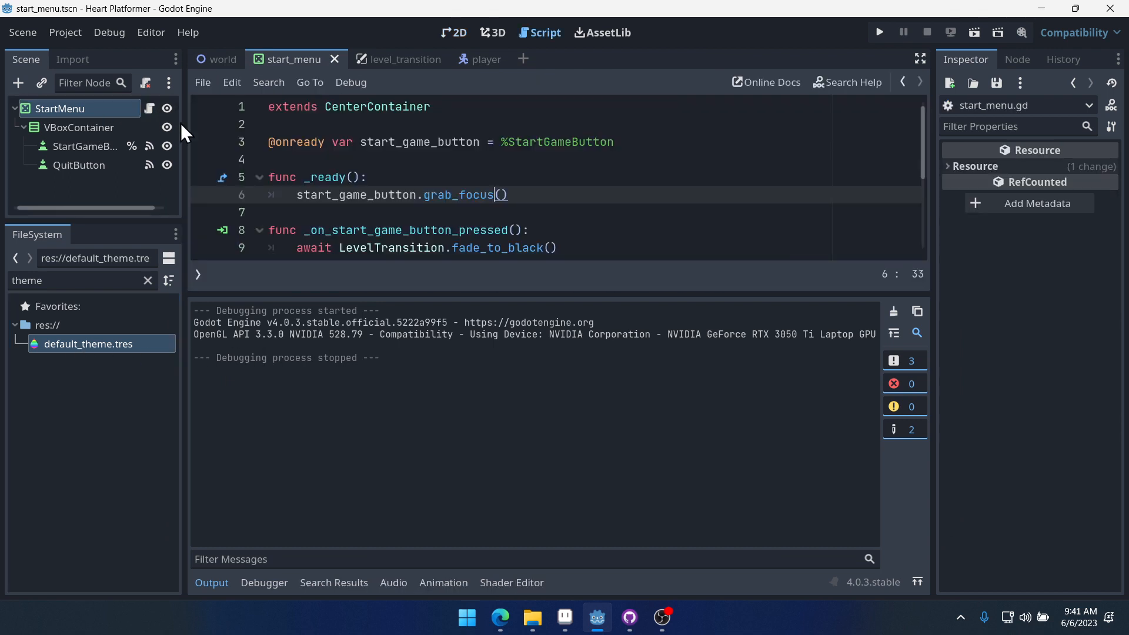
scroll(442, 206, "up", 2)
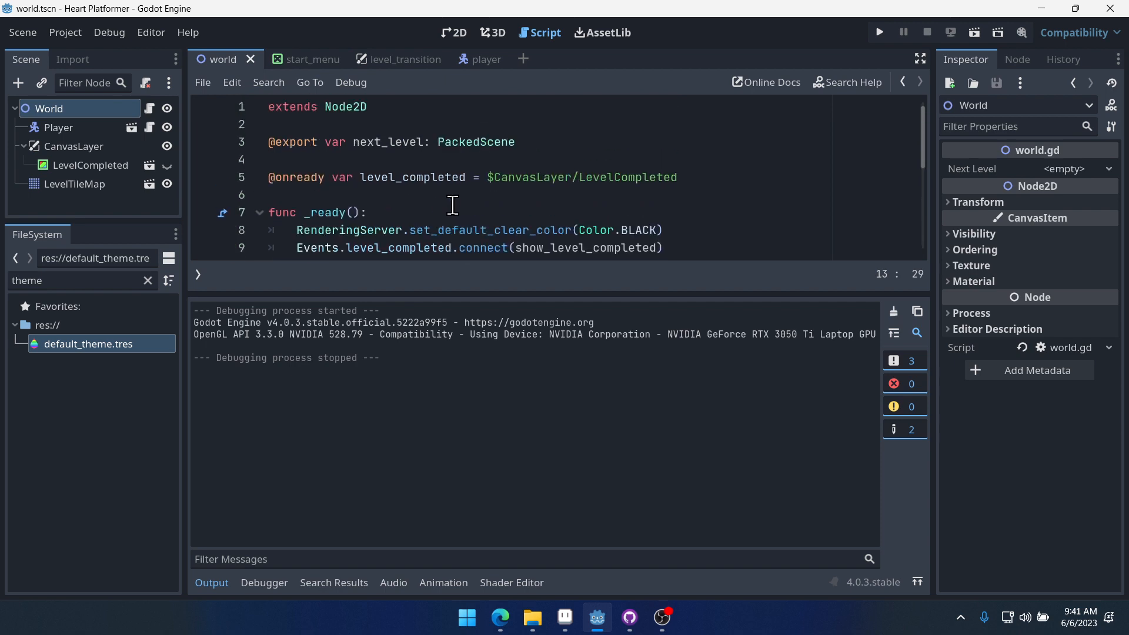
scroll(453, 203, "down", 2)
scroll(345, 130, "up", 1)
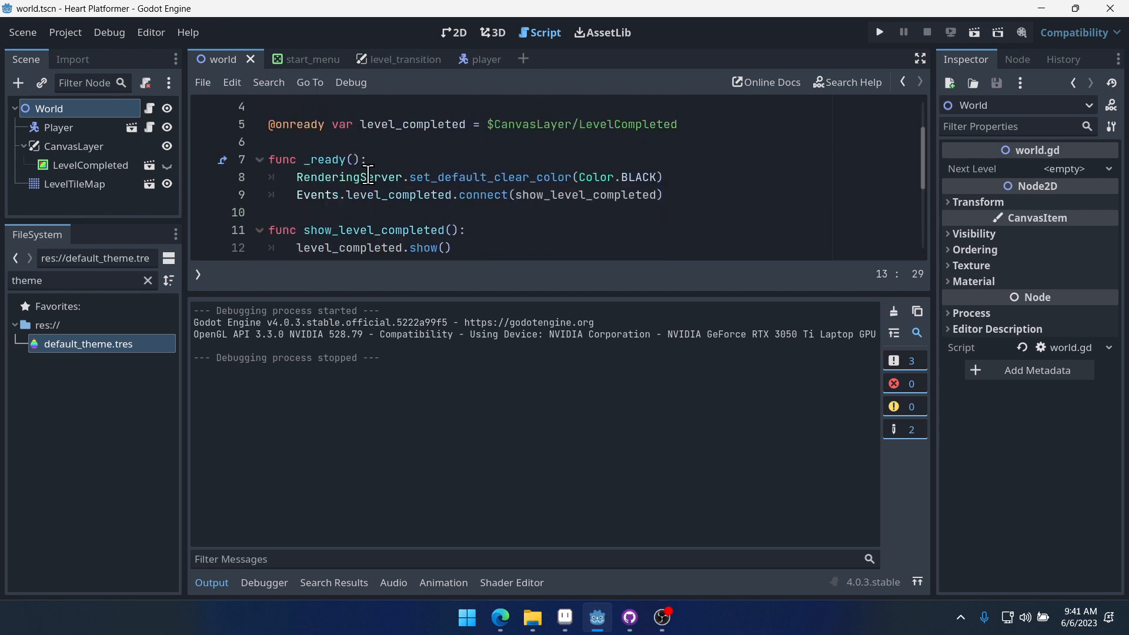
left_click_drag(682, 177, 291, 185)
key("ctrl+c")
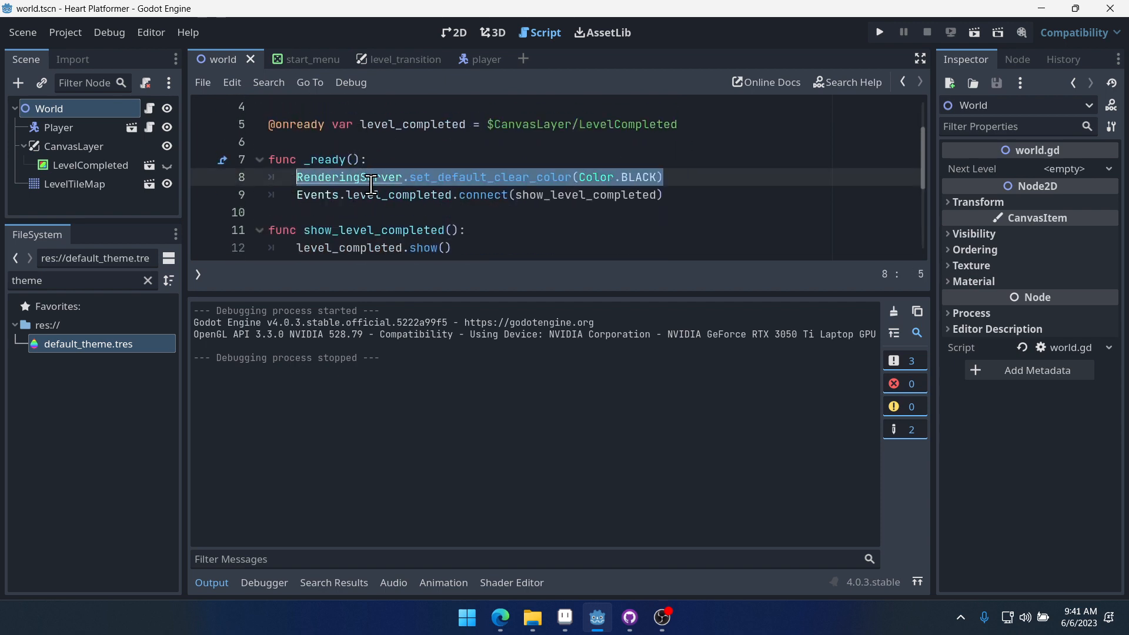
key("BackSpace")
key("BackSpace")
key("BackSpace")
key("ctrl+s")
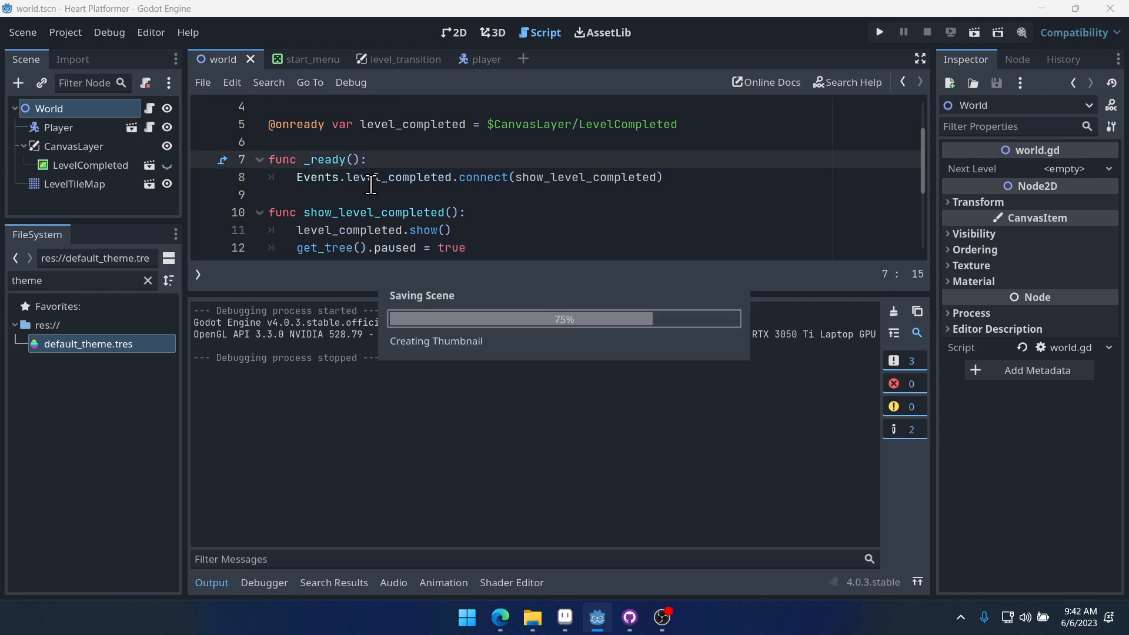
- Paste the RenderingServer.set_default_clear_color(Color.BLACK) line into the _ready function of start_menu.gd
key("ctrl+Tab")
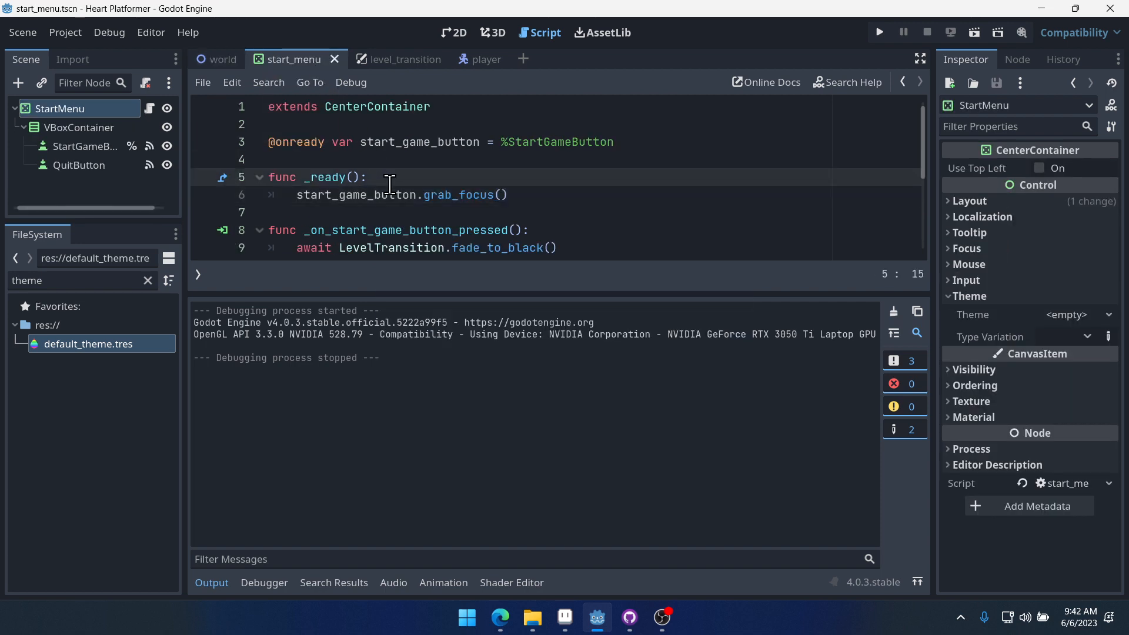
key("Return")
key("ctrl+v")
left_click(612, 165)
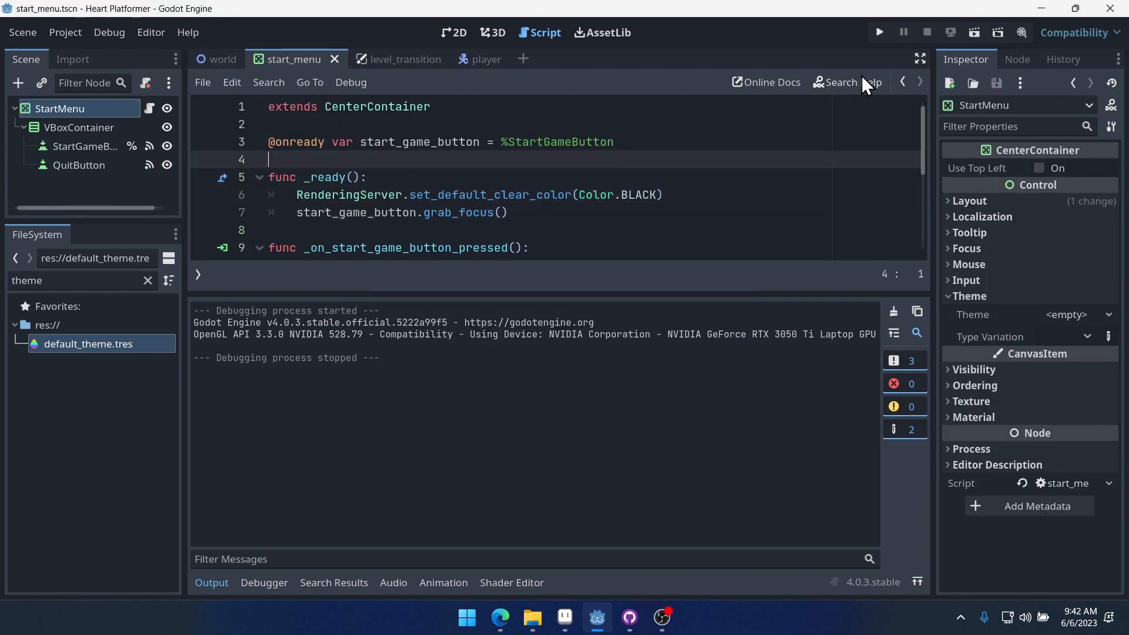
- Run the project, switch focus back and forth between the Start Game and Quit buttons, and close the game window
left_click(880, 32)
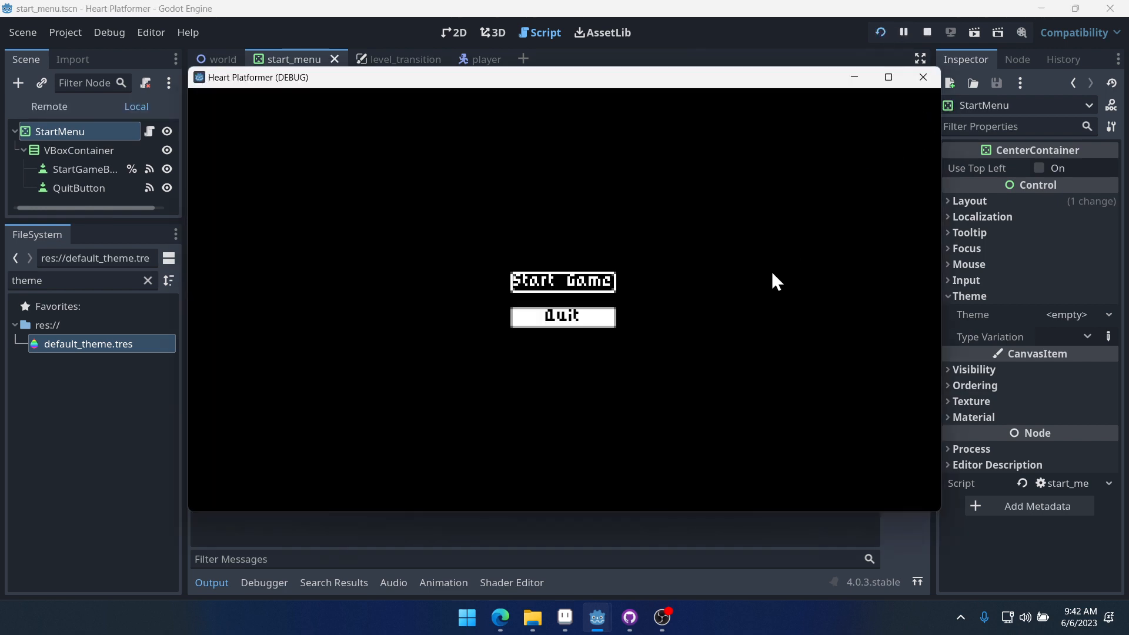
key("Down")
key("Up")
key("Down")
key("Up")
key("Down")
key("Up")
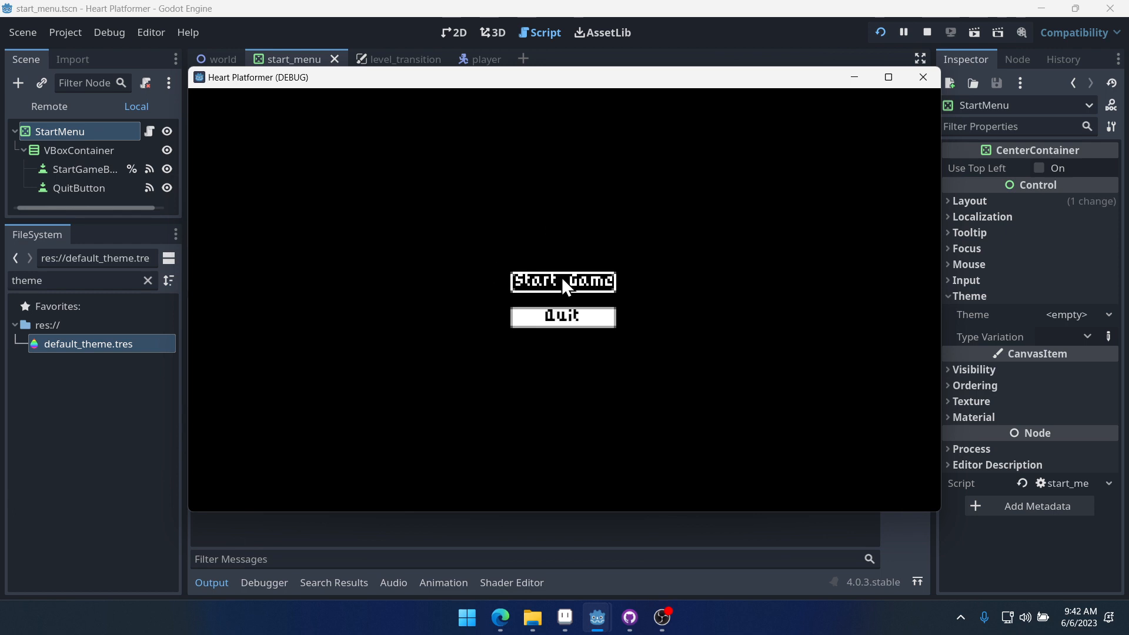
key("Down")
key("Up")
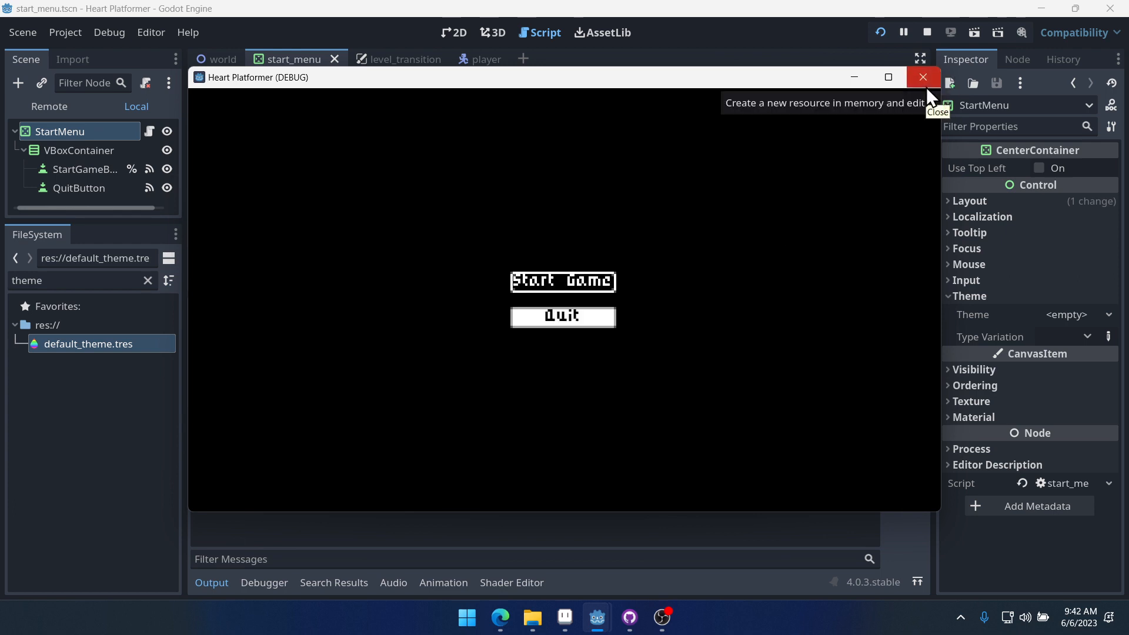
key("Down")
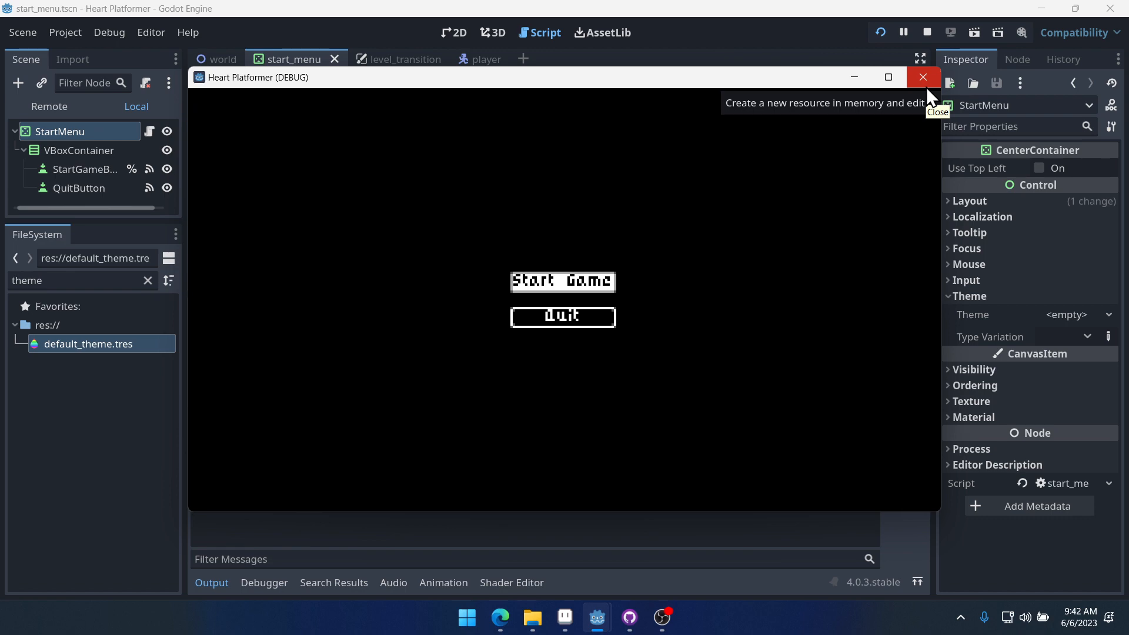
left_click(923, 77)
- In default_theme.tres, set the Button's focus and hover styleboxes to white_9slice.tres and normal and pressed to black_9slice.tres
double_click(125, 343)
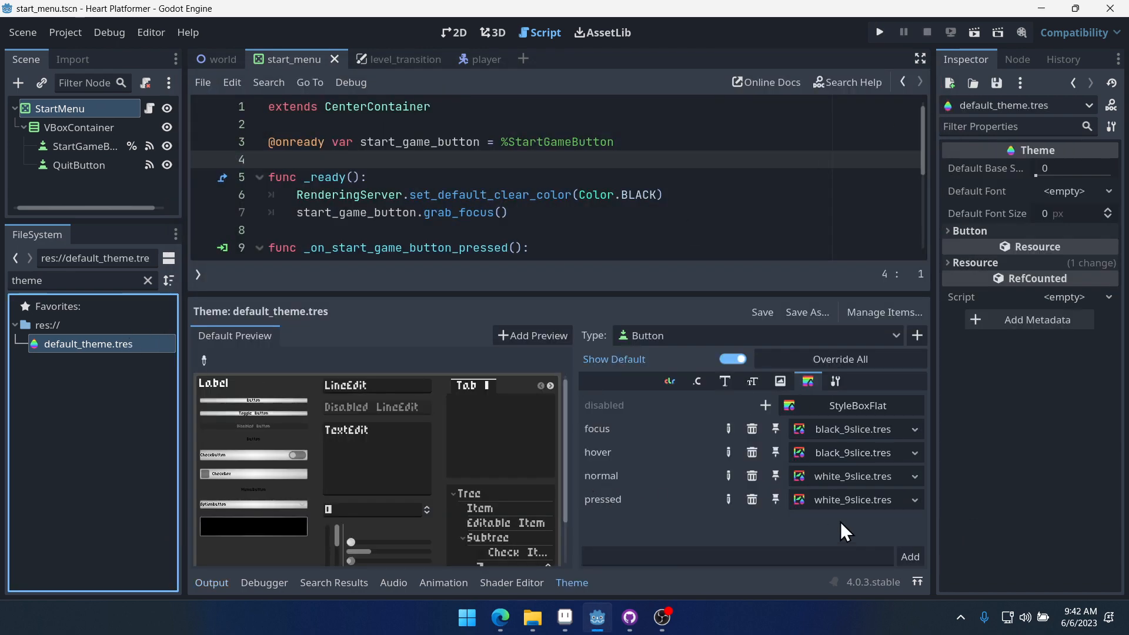
left_click_drag(849, 473, 858, 428)
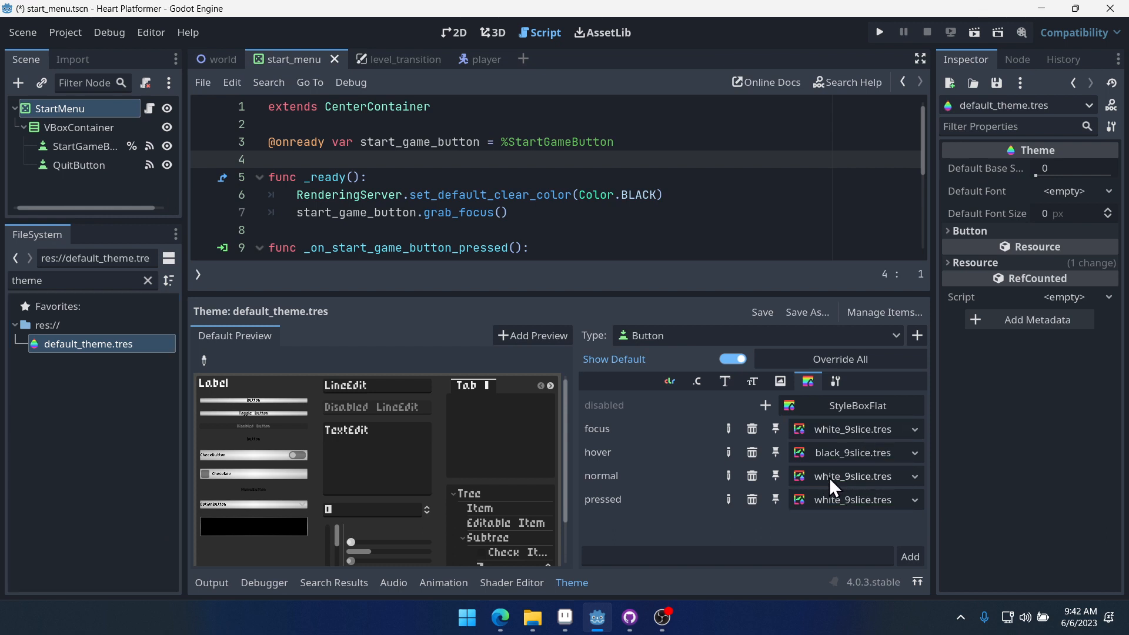
left_click_drag(824, 500, 855, 453)
left_click(149, 280)
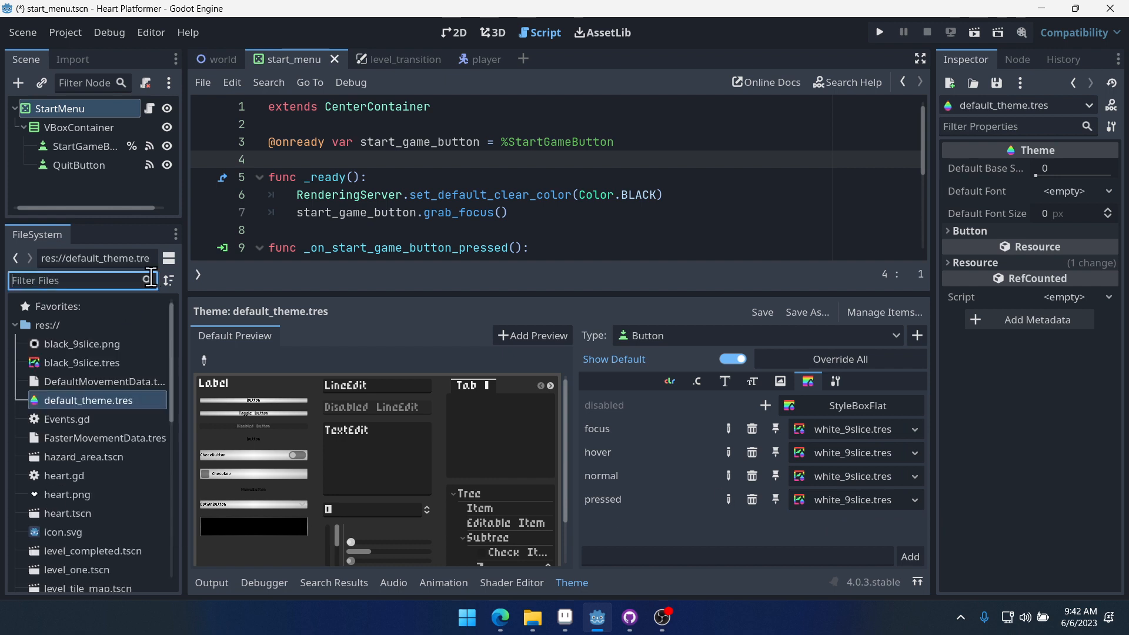
type("black")
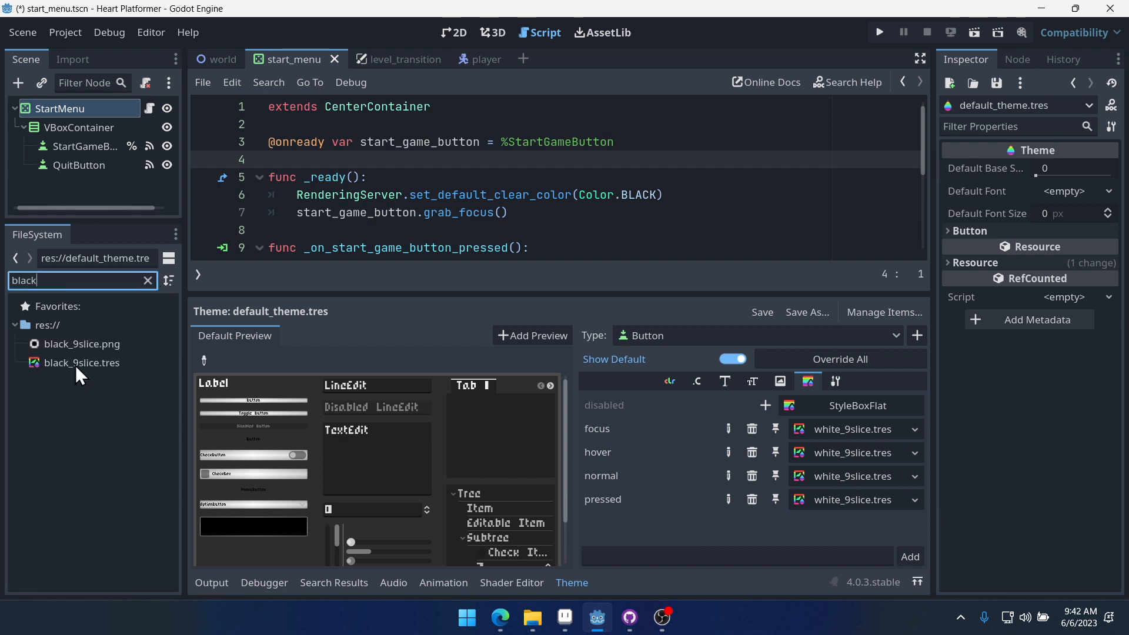
left_click_drag(76, 366, 856, 476)
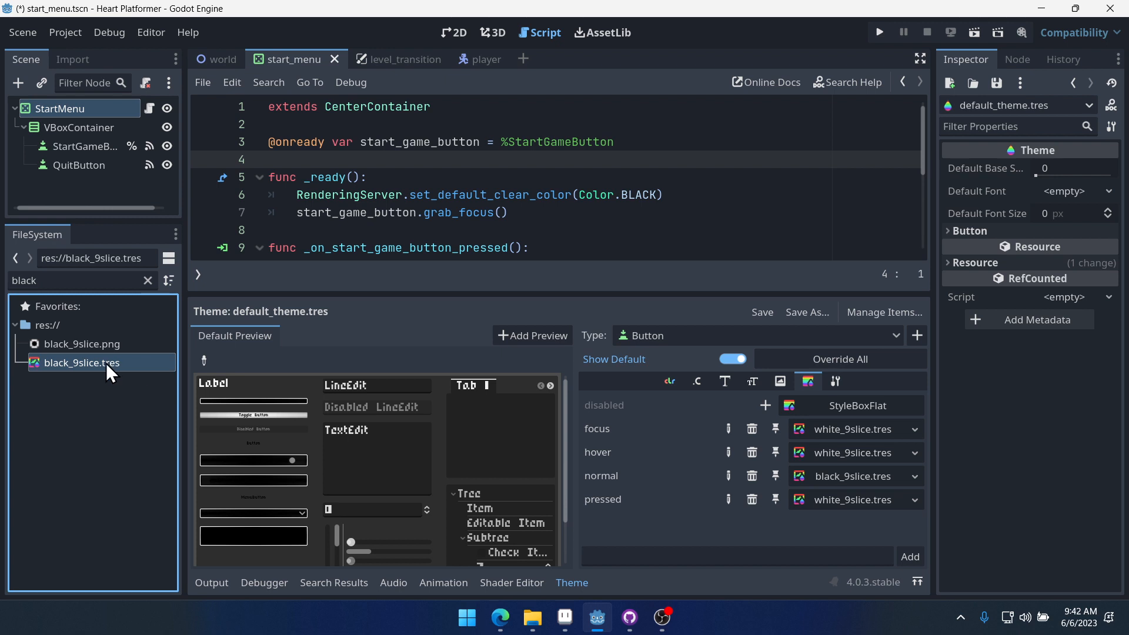
left_click_drag(105, 362, 853, 501)
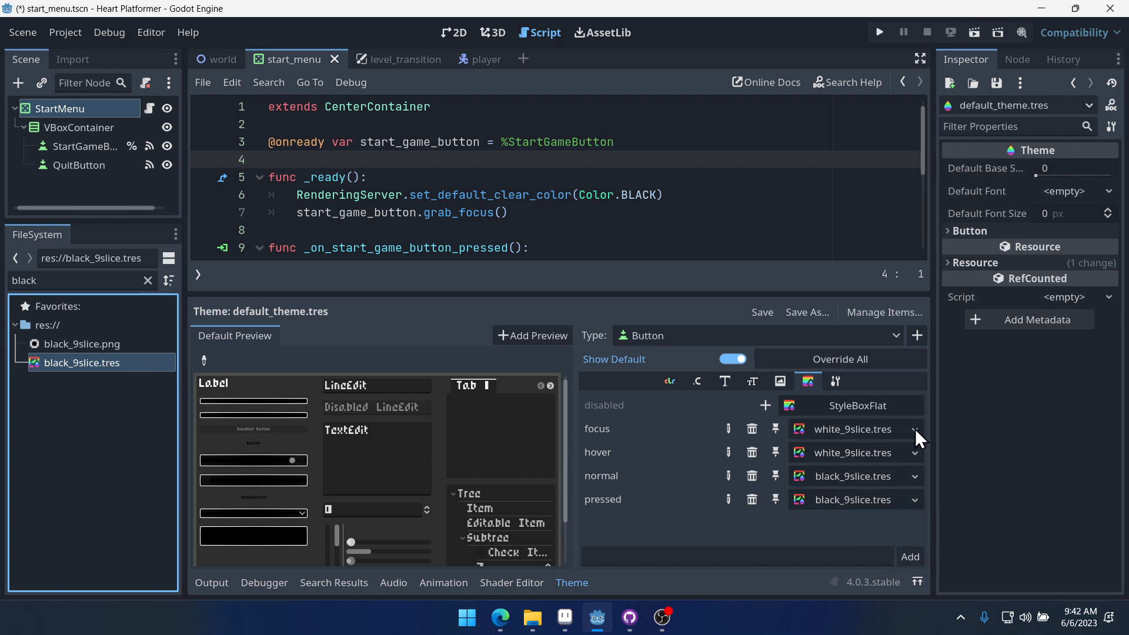
- Replace the Button's focus stylebox with a new StyleBoxEmpty, run the project to test it, and close the game
left_click(918, 427)
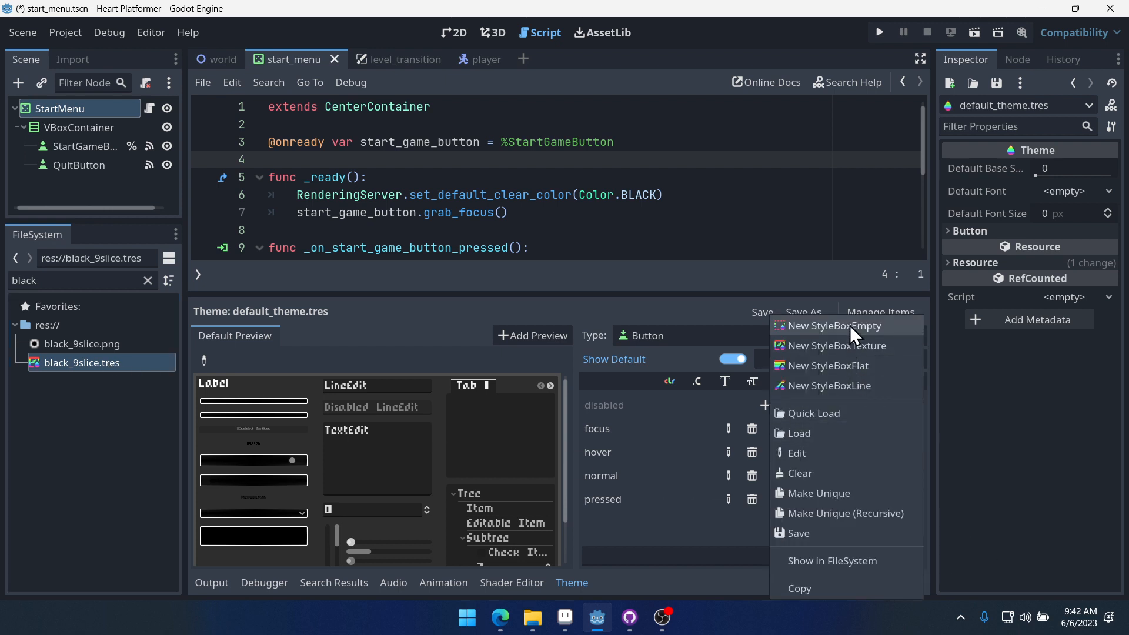
left_click(874, 327)
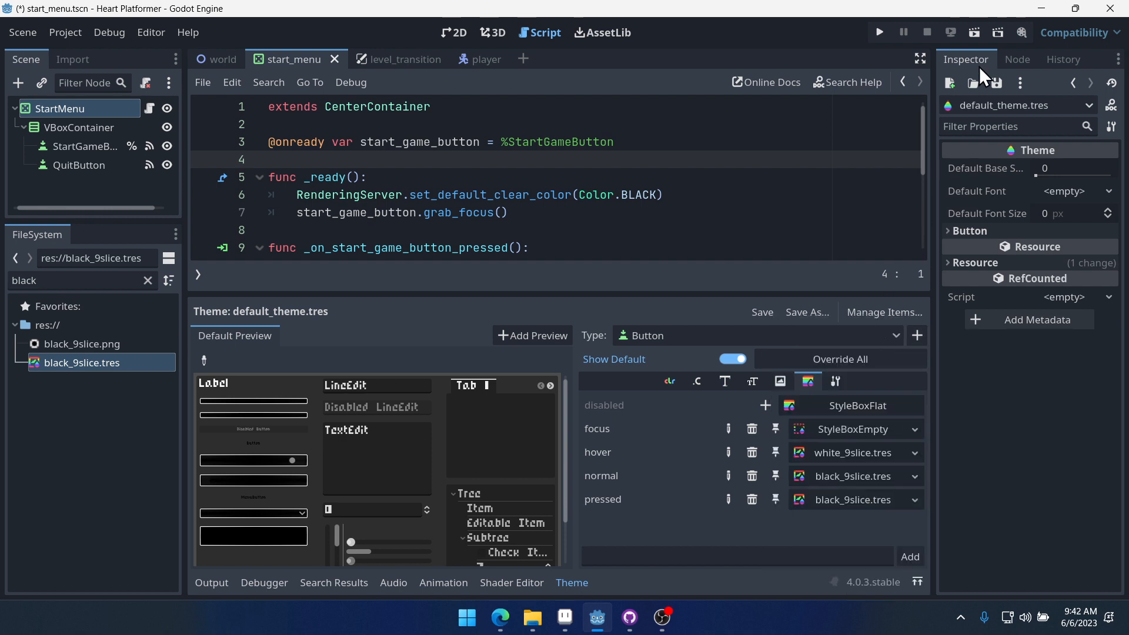
left_click(884, 35)
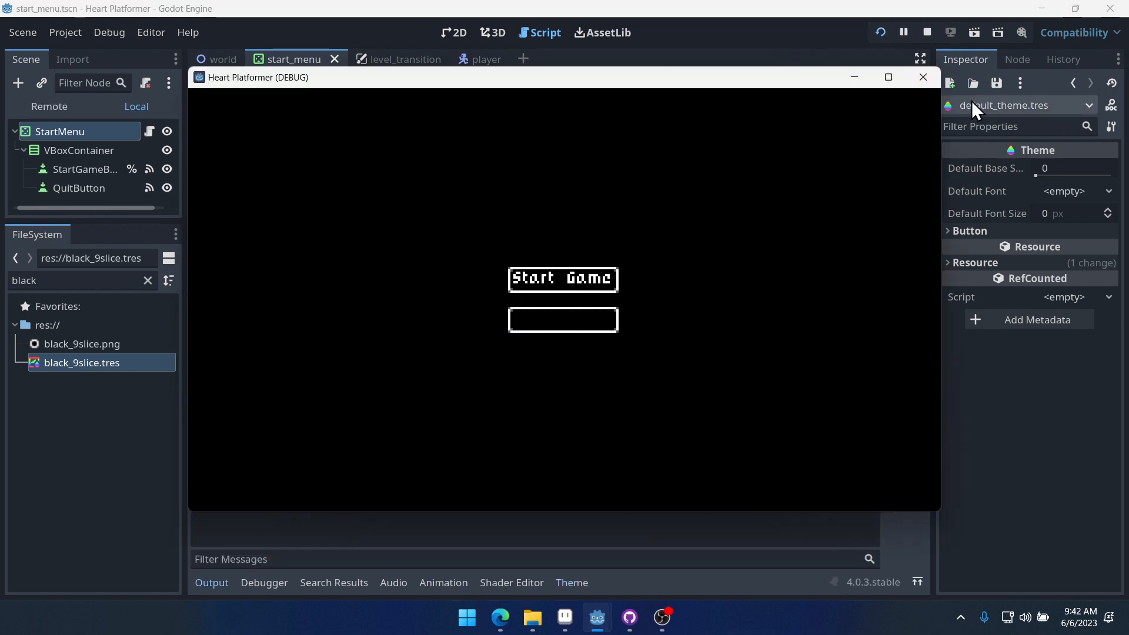
left_click(924, 77)
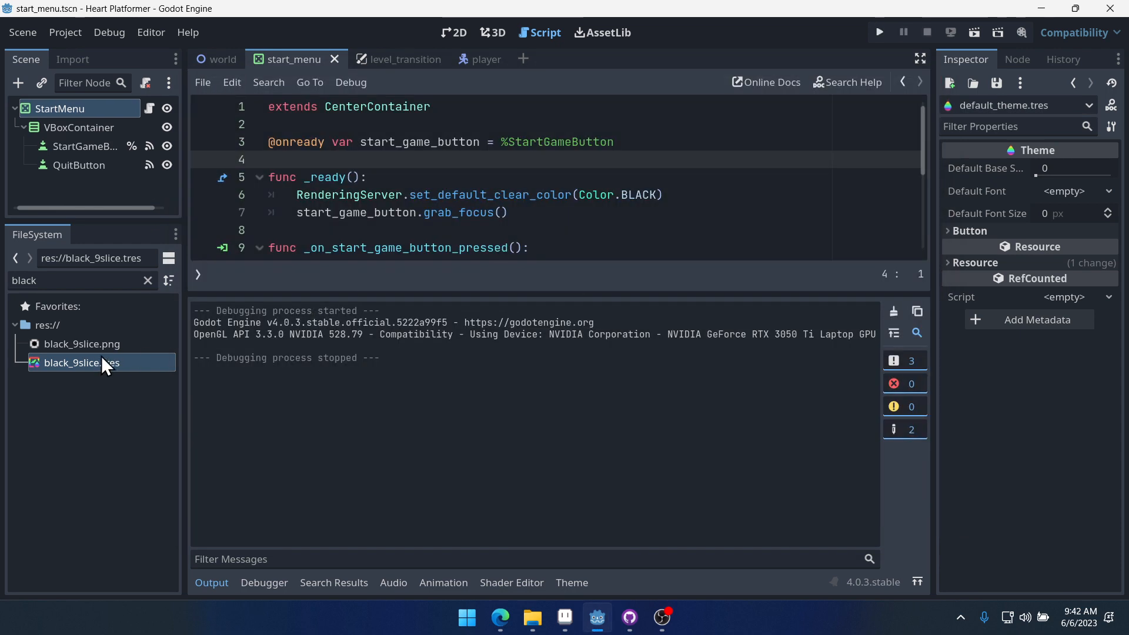
- Reopen default_theme.tres in the theme editor, set the Button's focus stylebox back to white_9slice.tres, and save
left_click(148, 280)
type("theme")
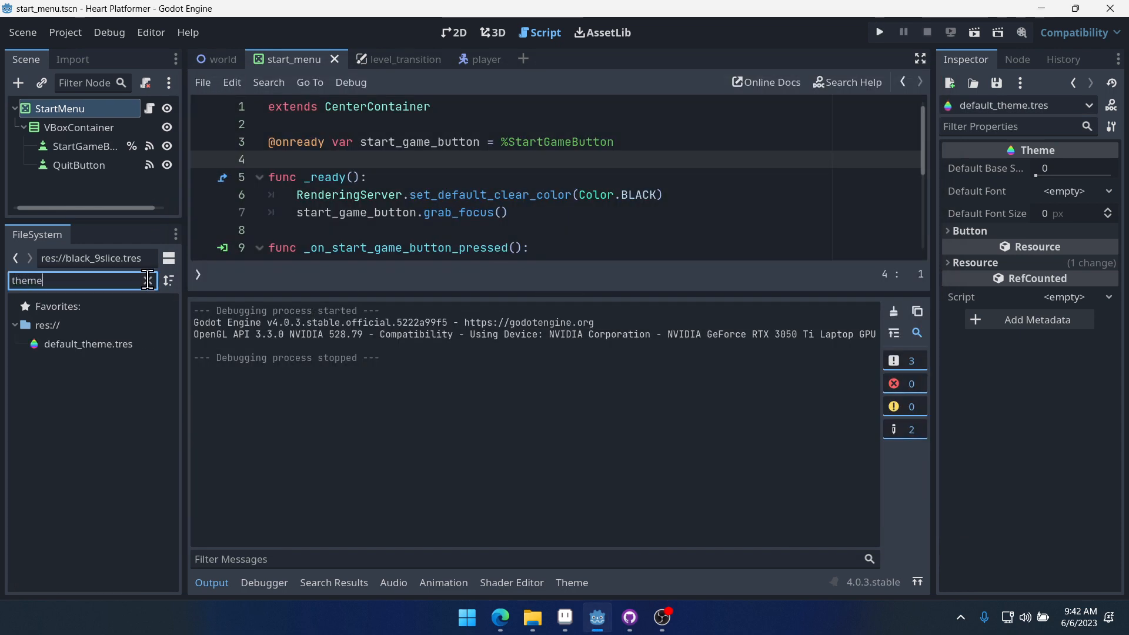
left_click(97, 344)
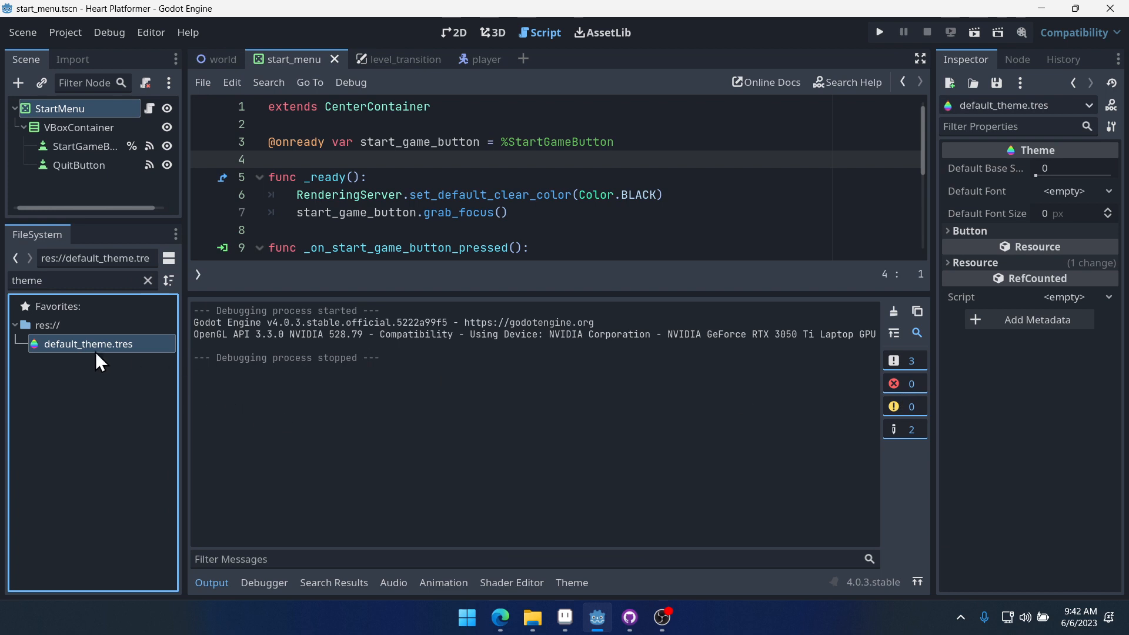
left_click(582, 583)
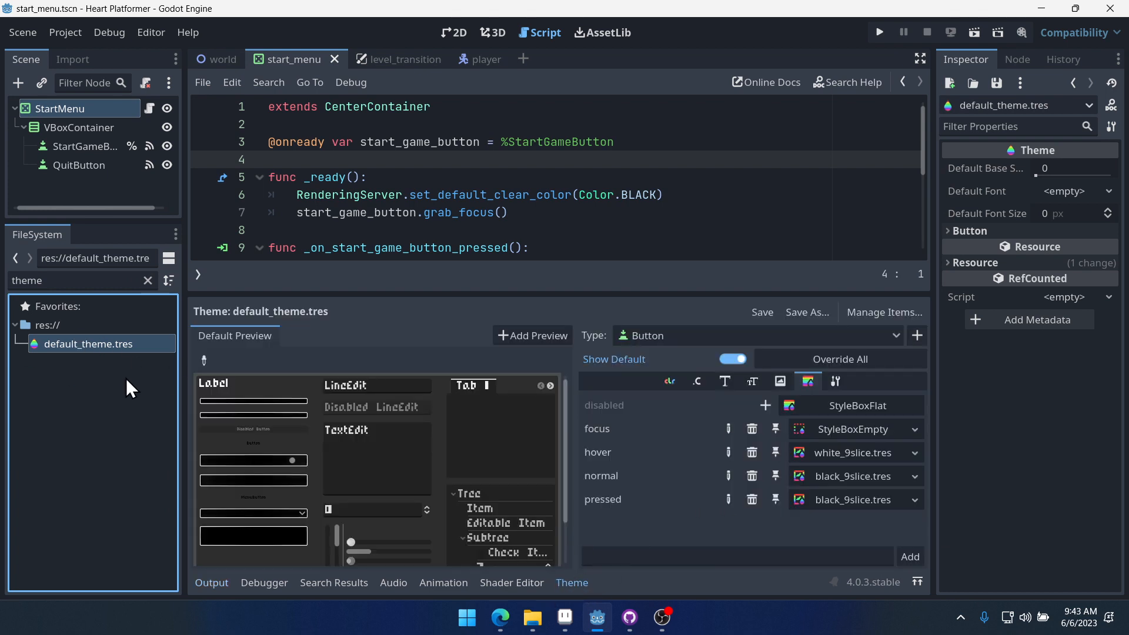
left_click_drag(870, 450, 905, 425)
key("ctrl+s")
- Run the project, move focus between the buttons, start the game, and close the game window
left_click(879, 32)
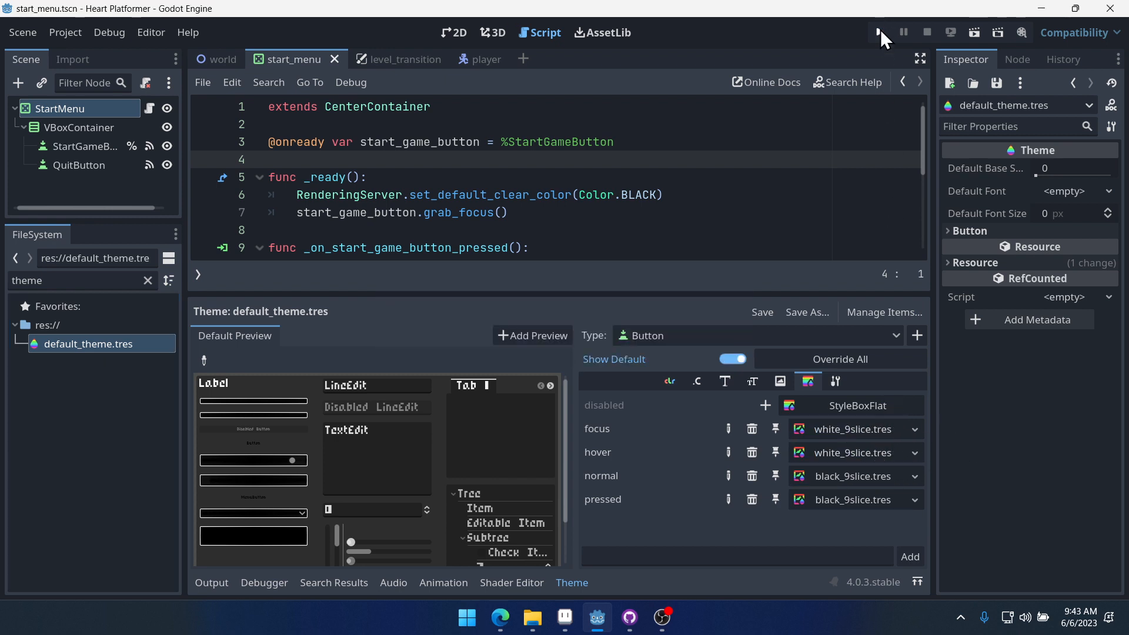
key("Down")
key("Up")
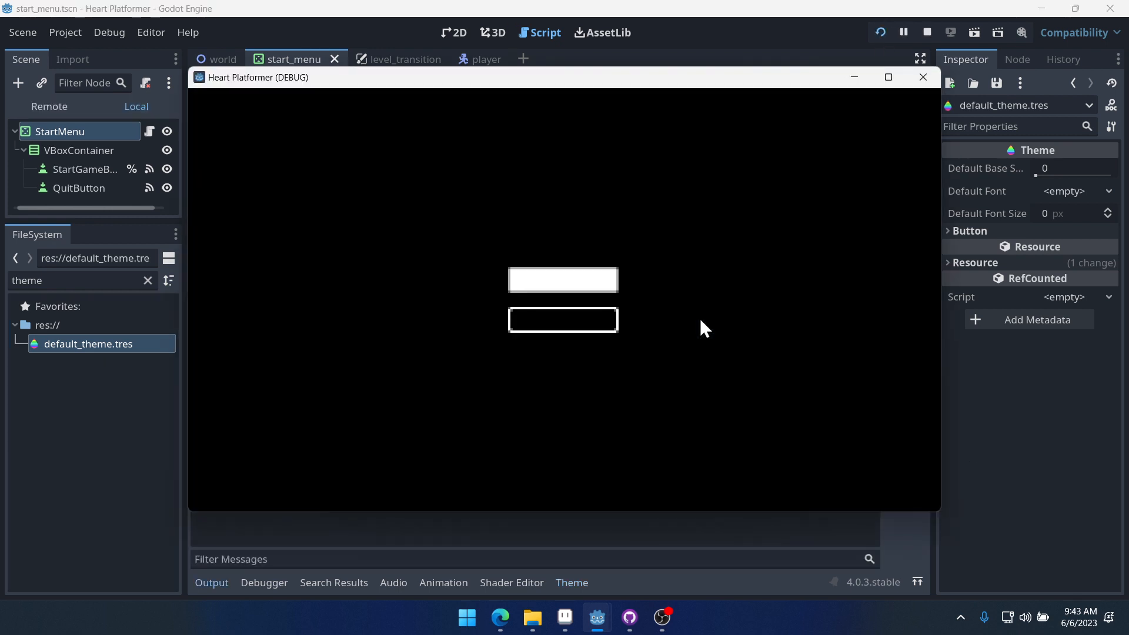
key("Down")
key("Up")
key("Return")
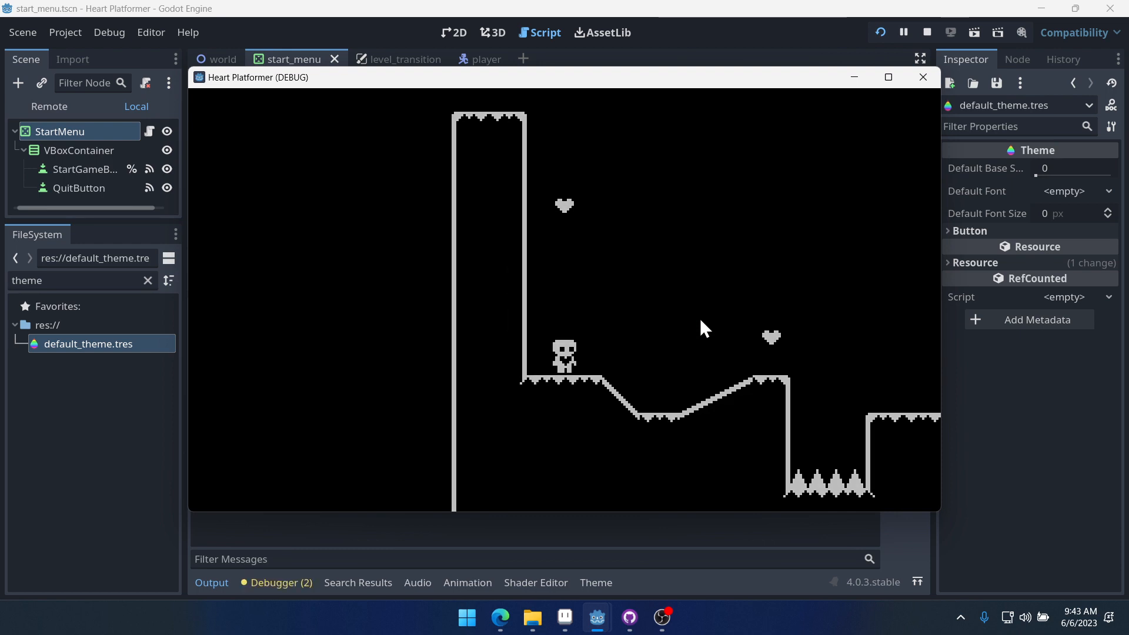
left_click(917, 79)
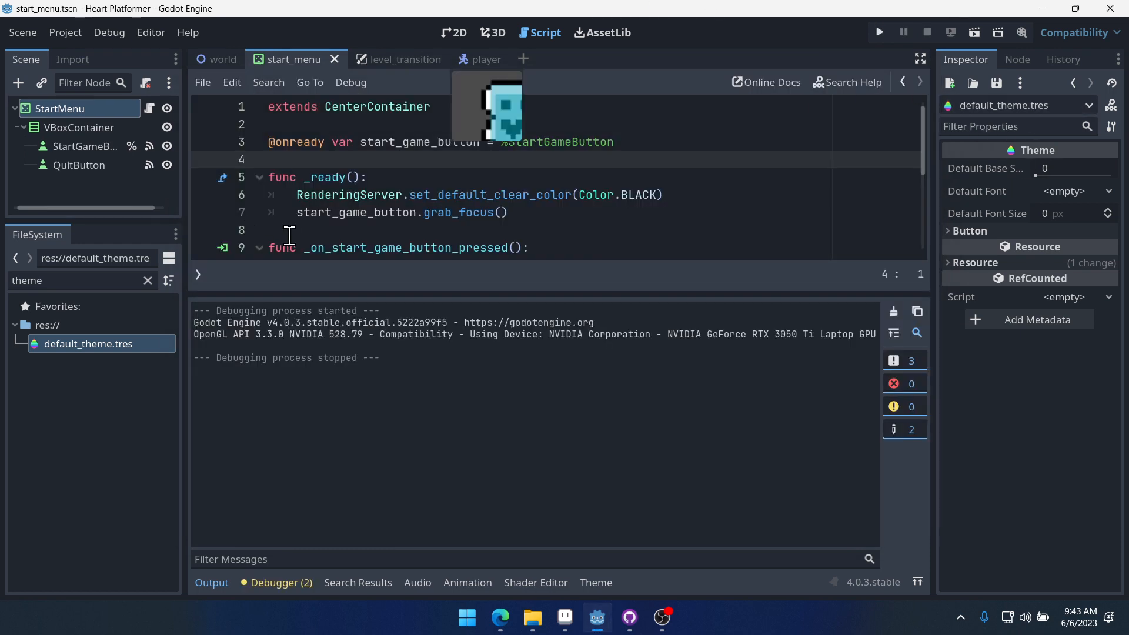
- Reopen default_theme.tres and add start_menu.tscn as a preview scene in the theme editor
left_click(86, 344)
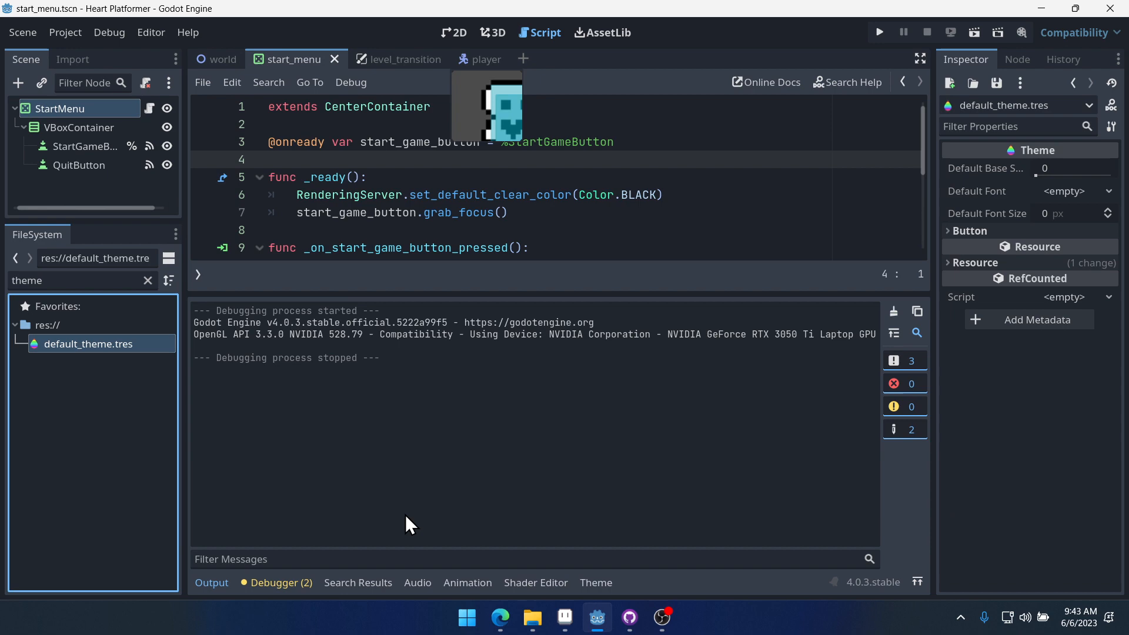
left_click(595, 582)
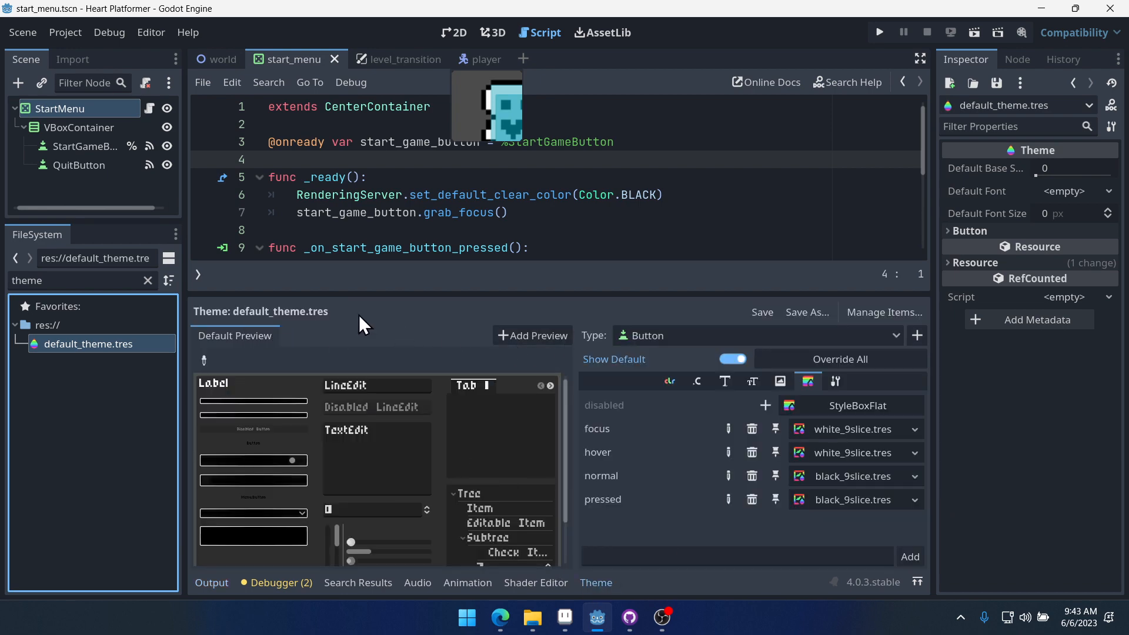
left_click(537, 334)
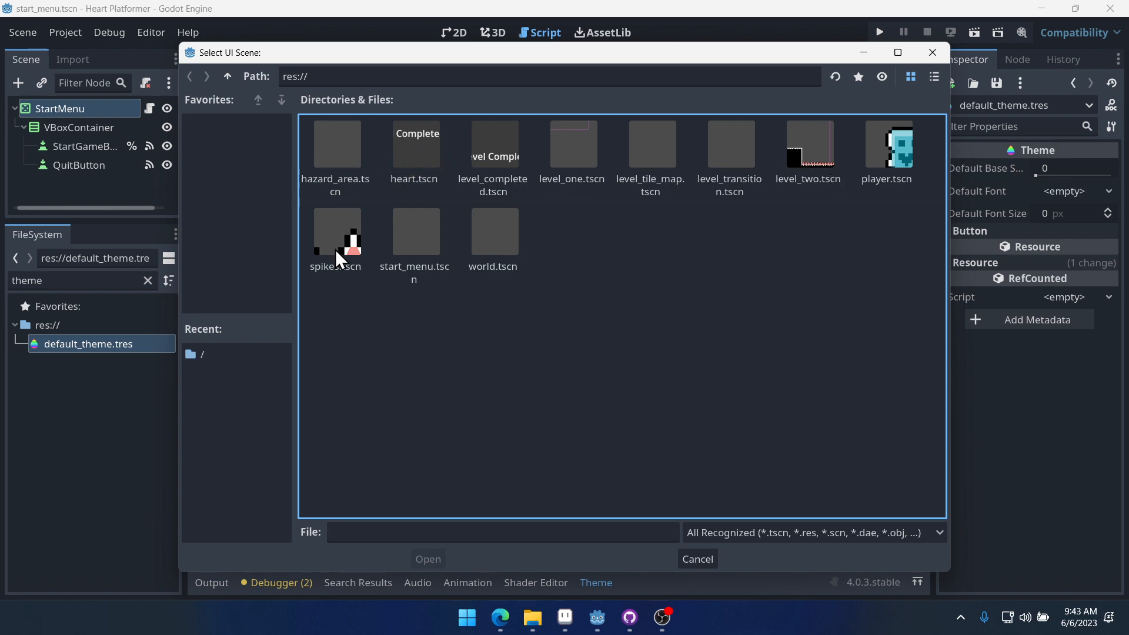
double_click(439, 234)
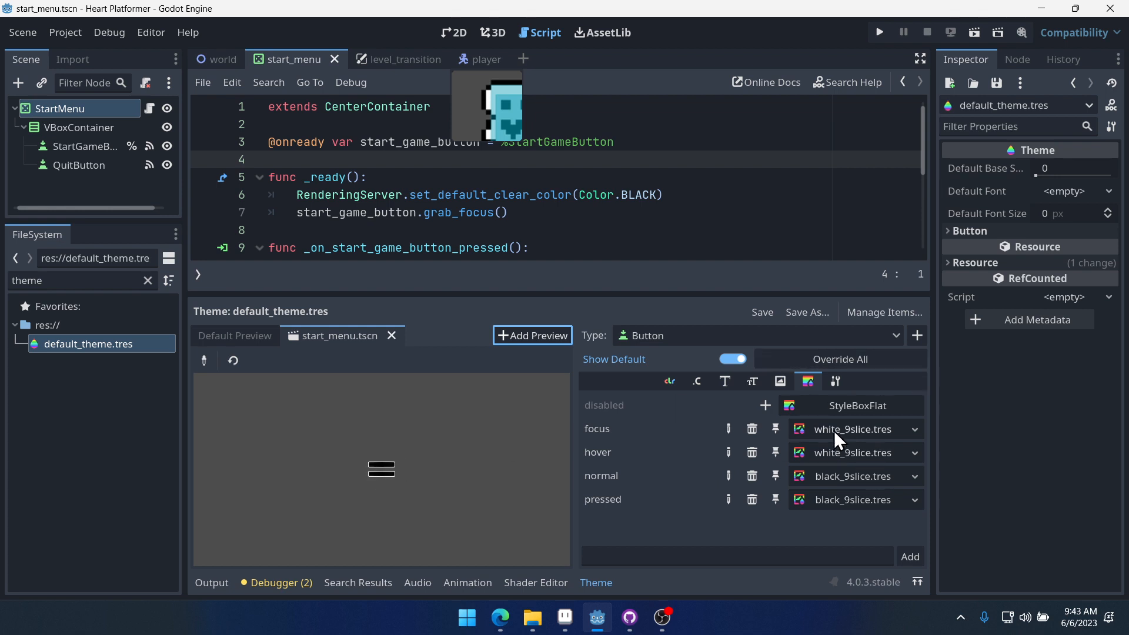
- Set the Button's font_color theme color to white (ffffff)
left_click(725, 381)
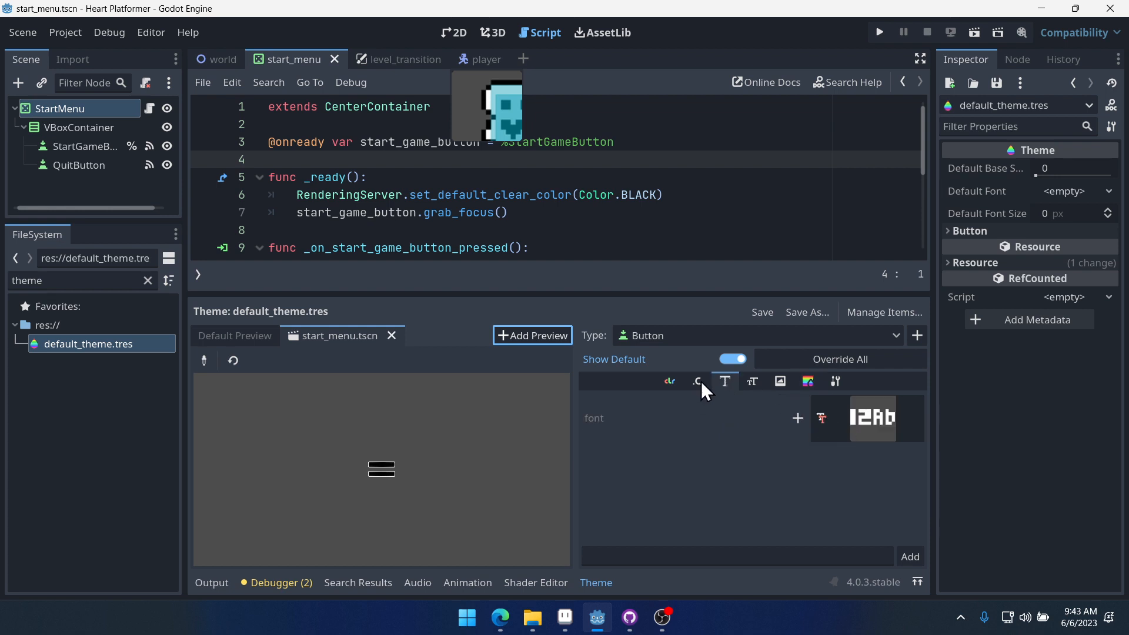
left_click(756, 380)
left_click(670, 382)
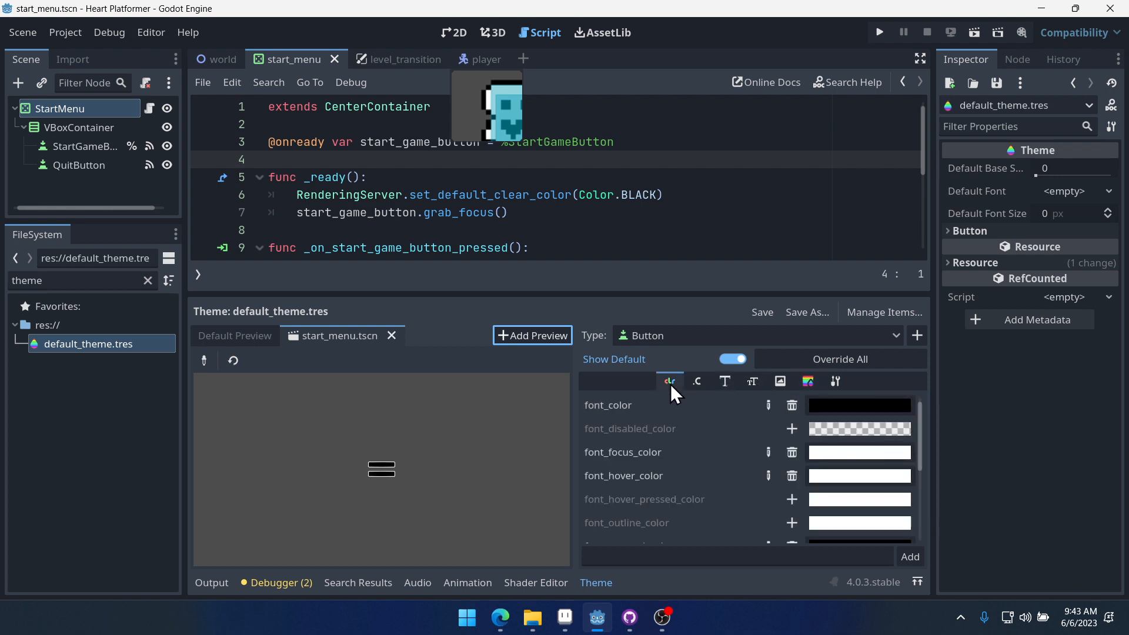
left_click(850, 406)
left_click_drag(1008, 113, 1007, 9)
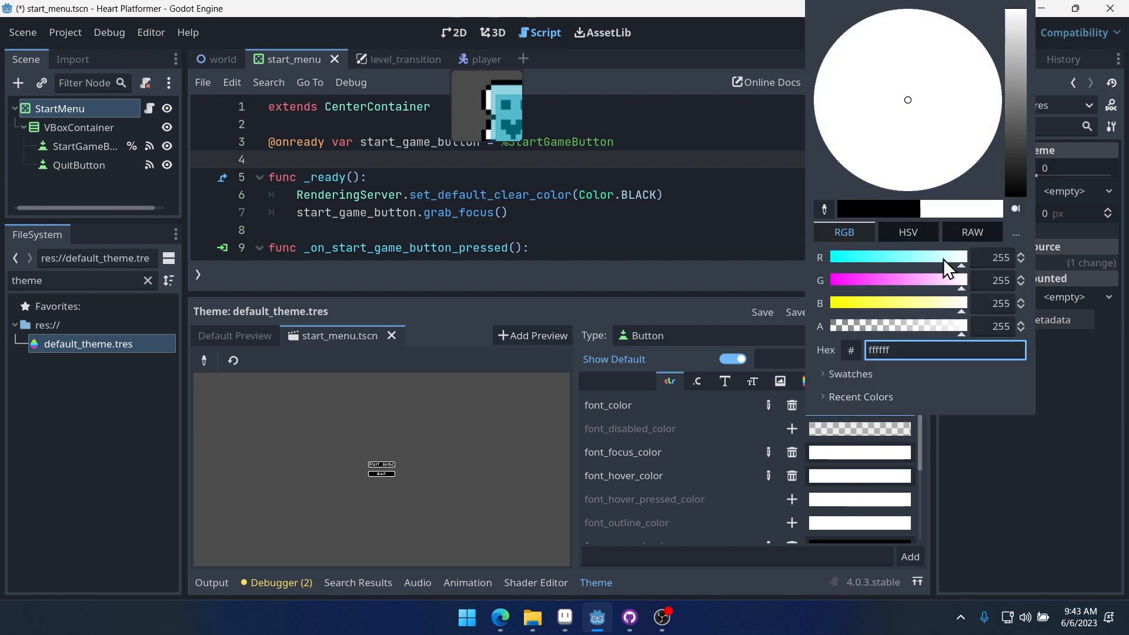
left_click(965, 486)
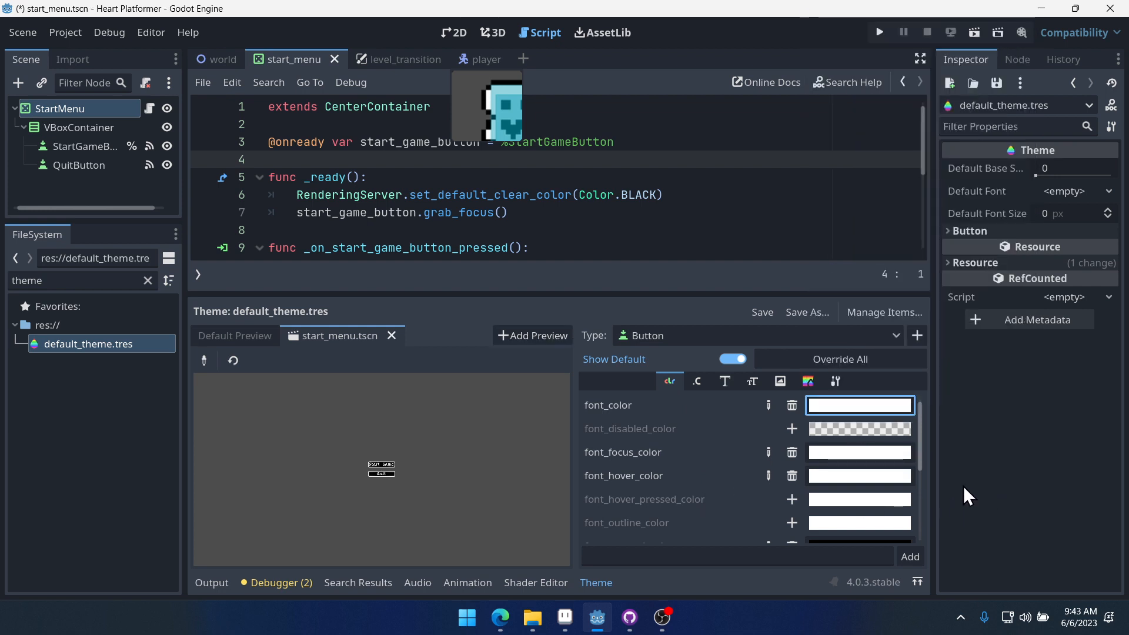
- Set the Button's font_focus_color and font_hover_color theme colors to black (000000)
left_click(831, 458)
left_click(895, 224)
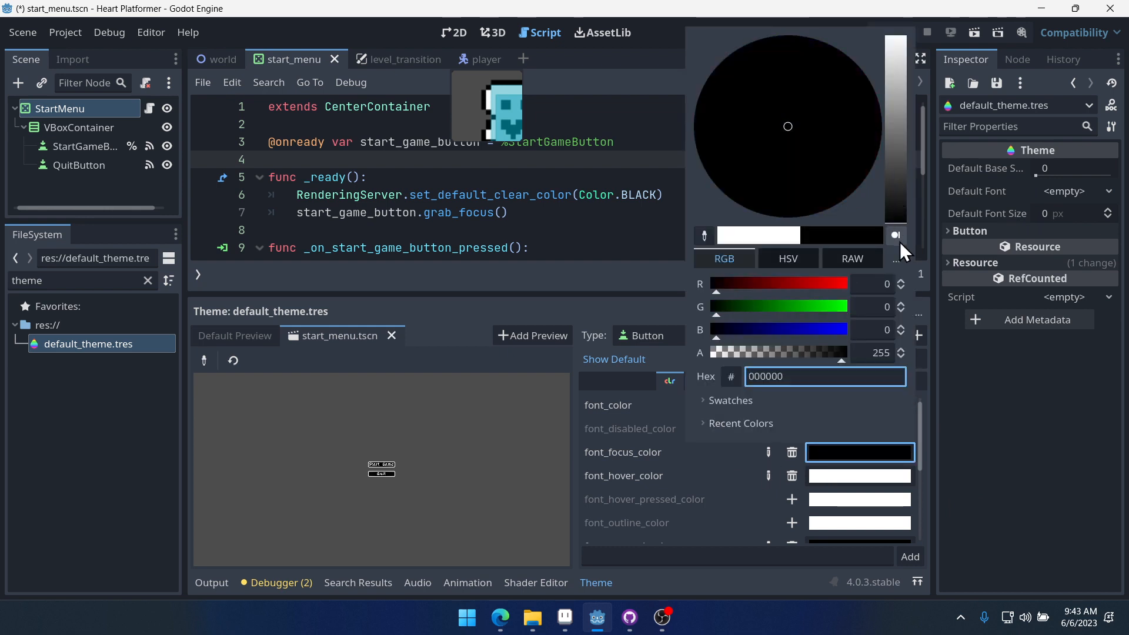
left_click(1101, 471)
left_click(863, 477)
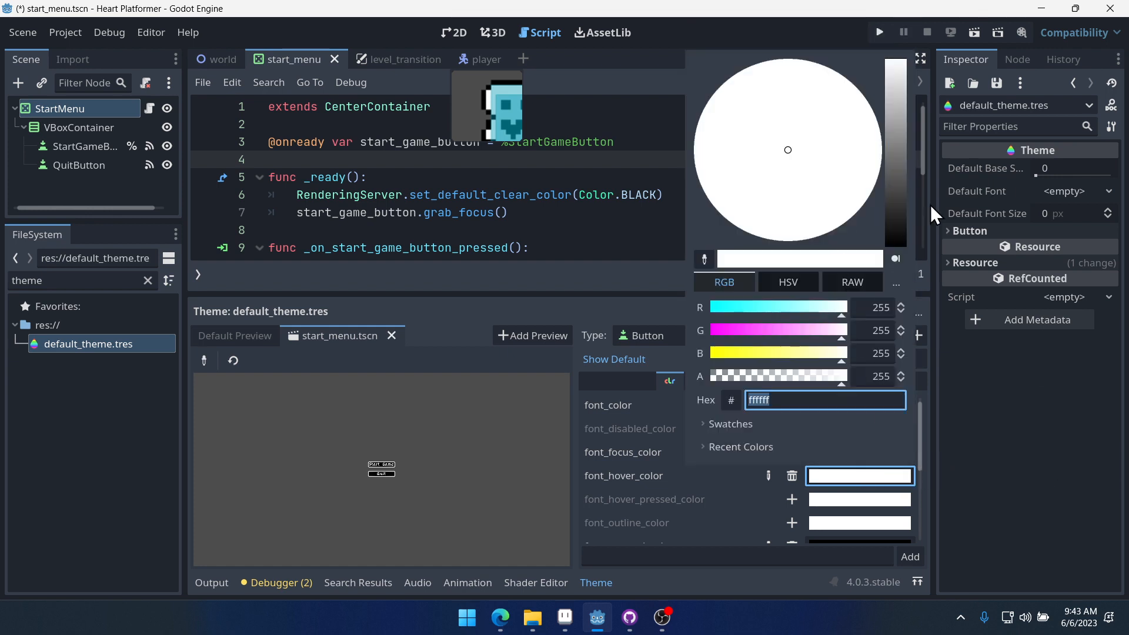
left_click_drag(896, 235, 895, 254)
left_click(1121, 413)
- Set the Button's font_pressed_color theme color to white and save the theme
scroll(814, 408, "down", 1)
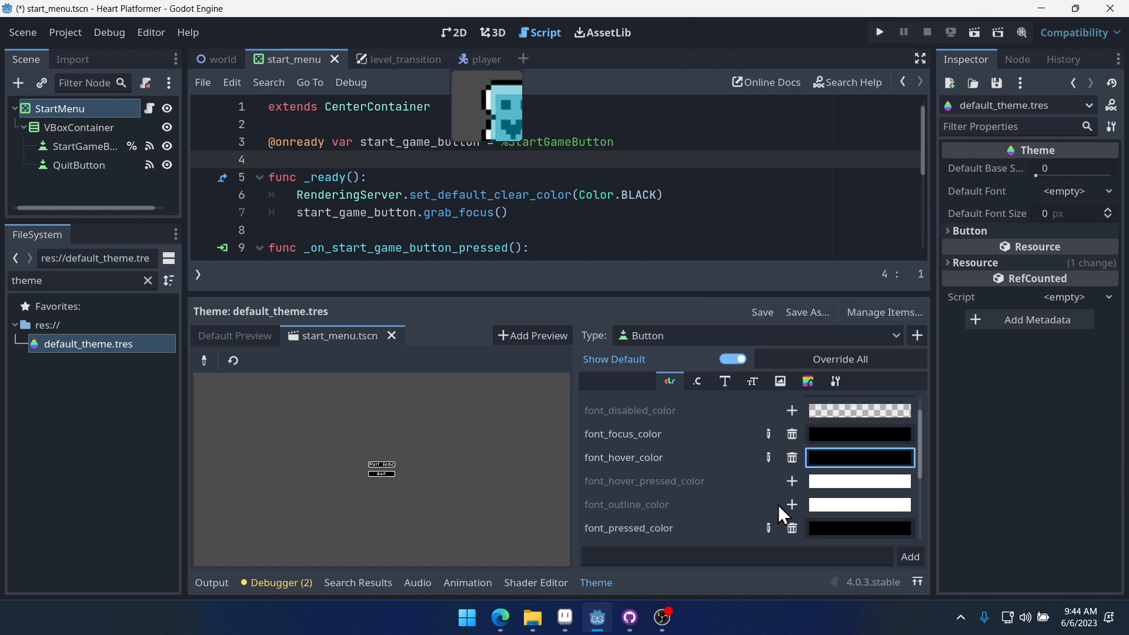
left_click(841, 528)
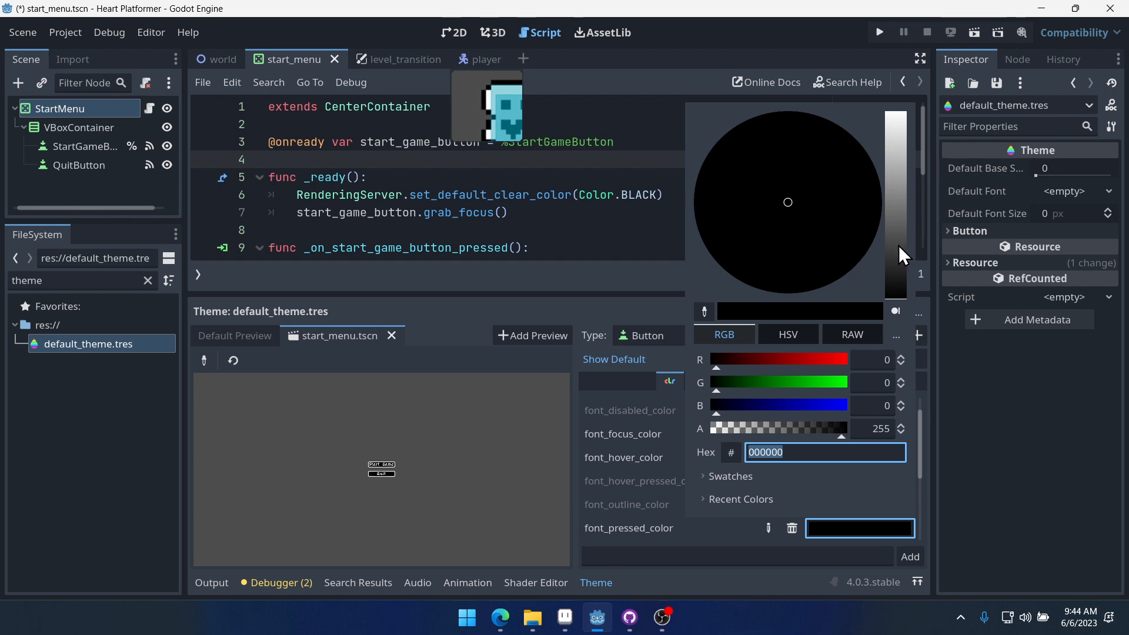
left_click_drag(896, 256, 896, 117)
left_click(1000, 513)
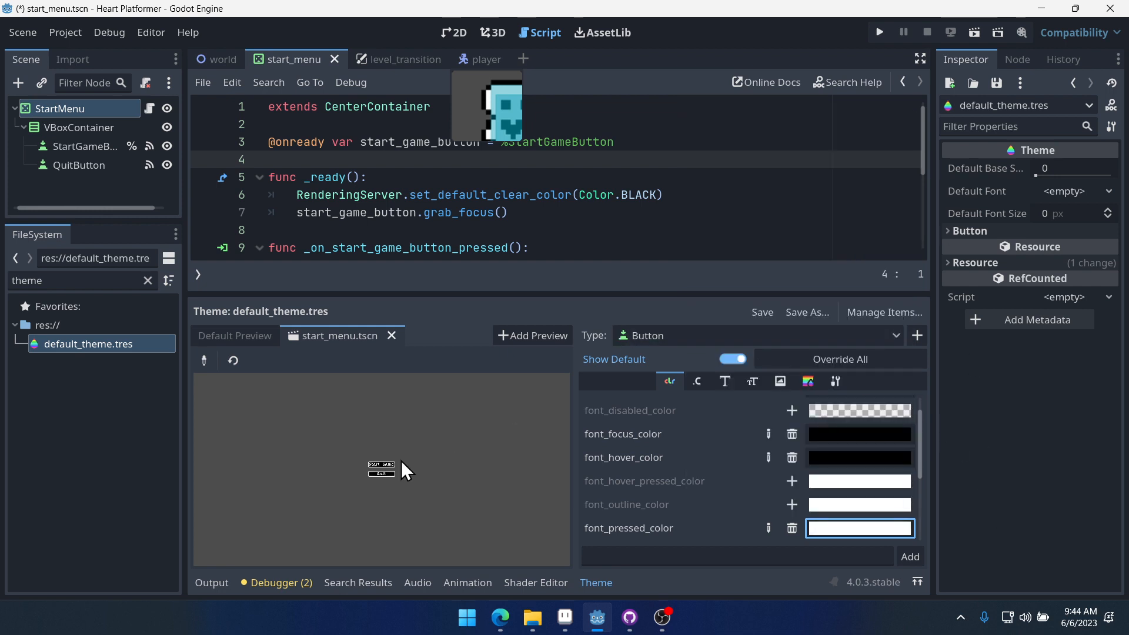
key("ctrl+s")
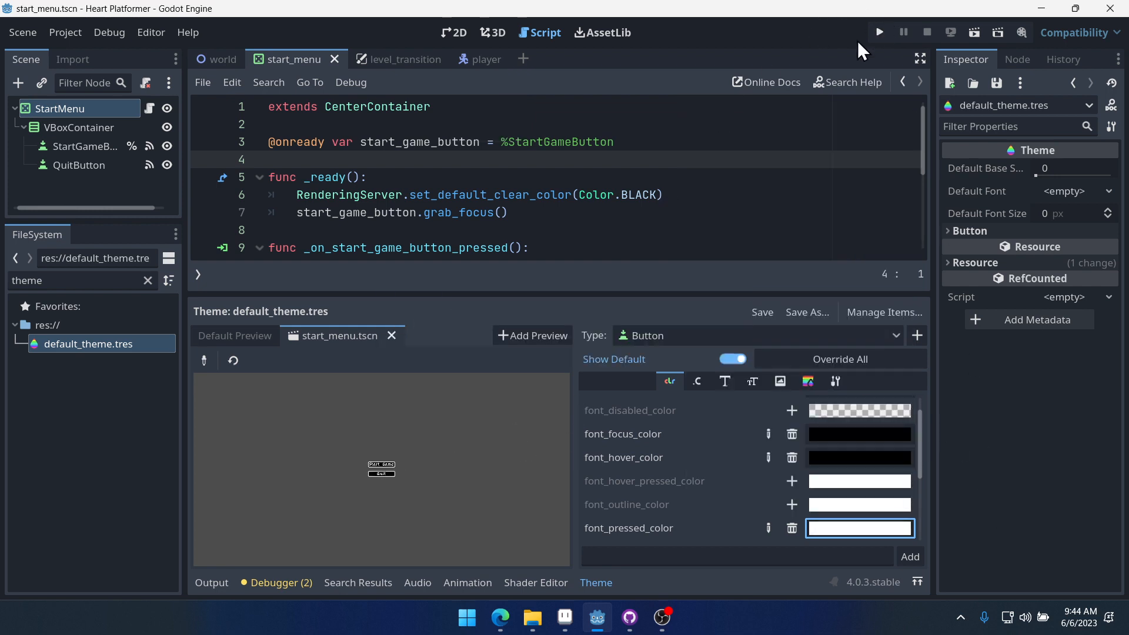
- In the start_menu scene, select both StartGameButton and QuitButton and set their custom minimum height to 16 px
left_click(400, 59)
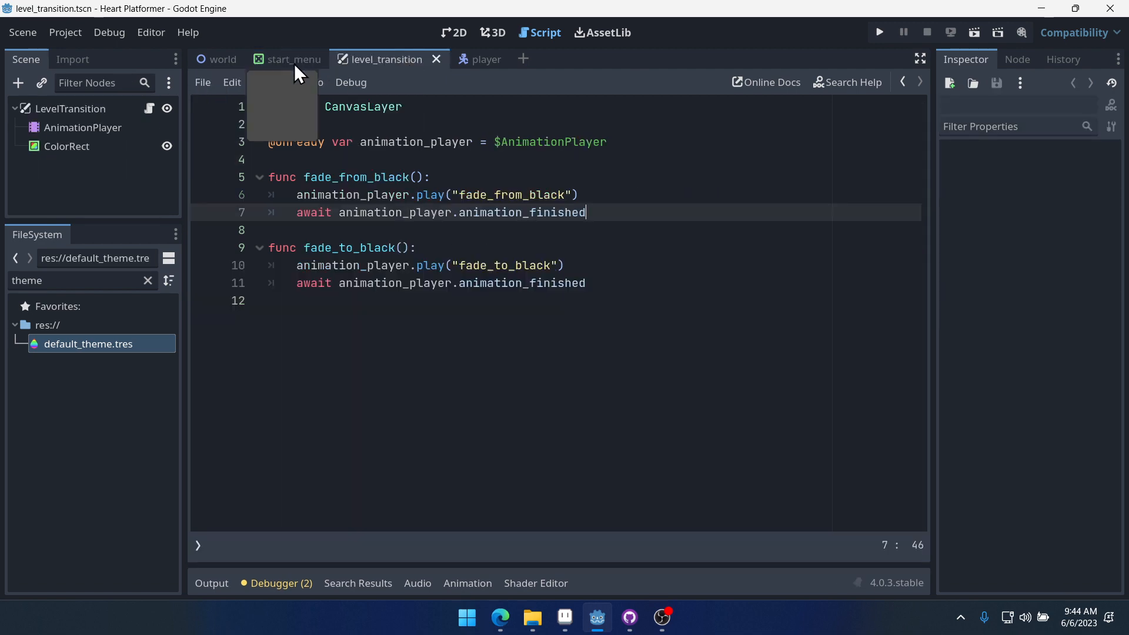
left_click(294, 60)
left_click(457, 26)
middle_click_drag(537, 226, 613, 126)
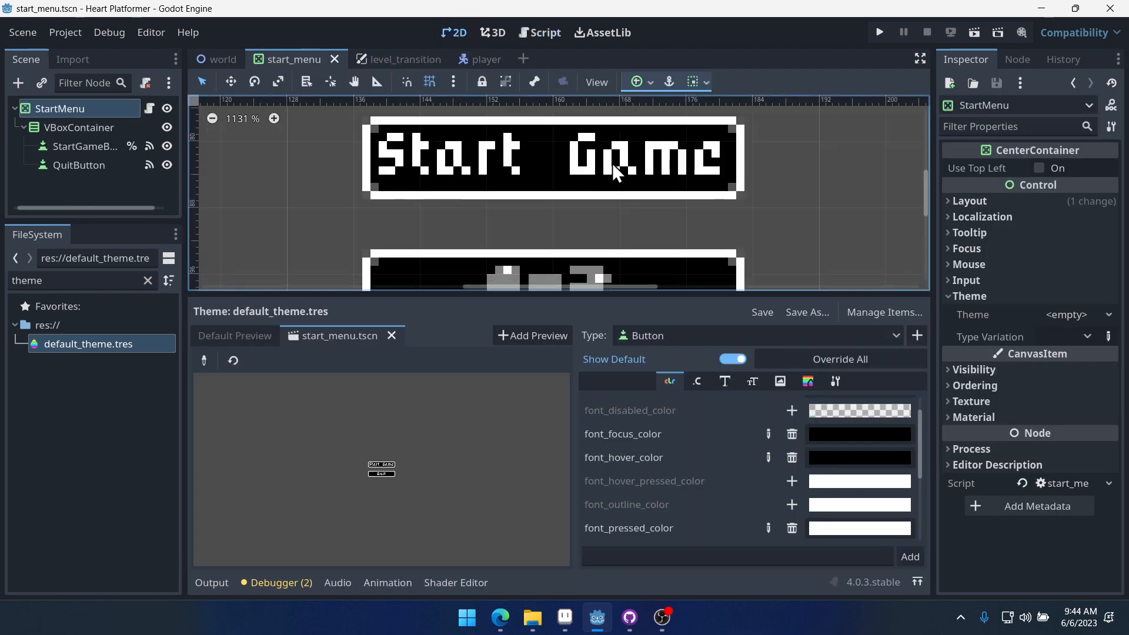
middle_click_drag(609, 207, 644, 173)
scroll(653, 189, "down", 4)
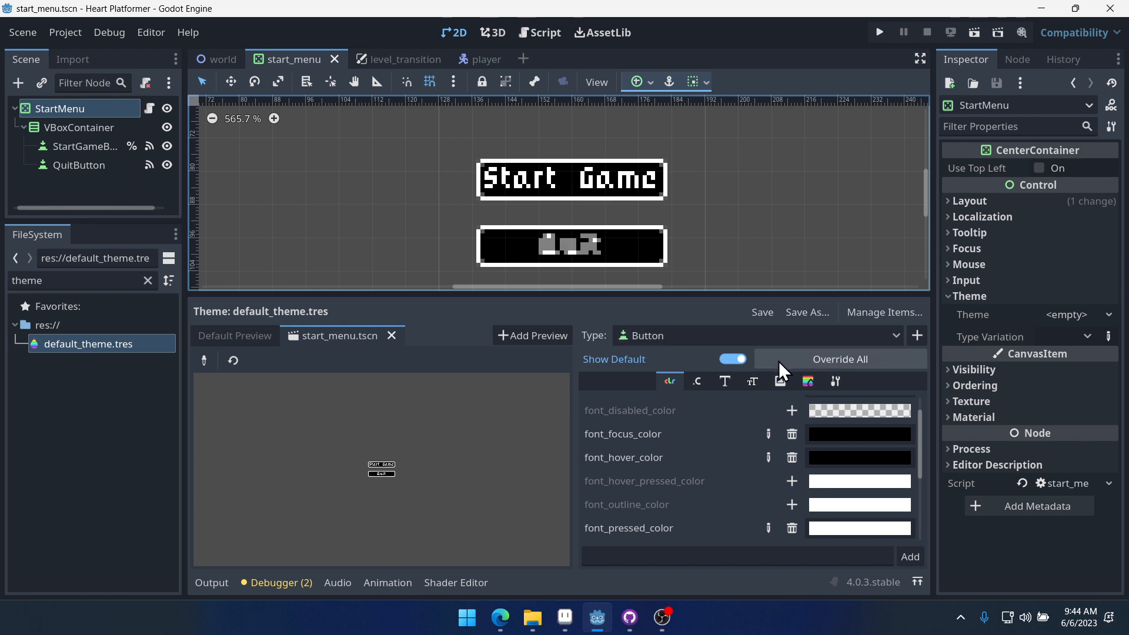
left_click_drag(623, 293, 622, 347)
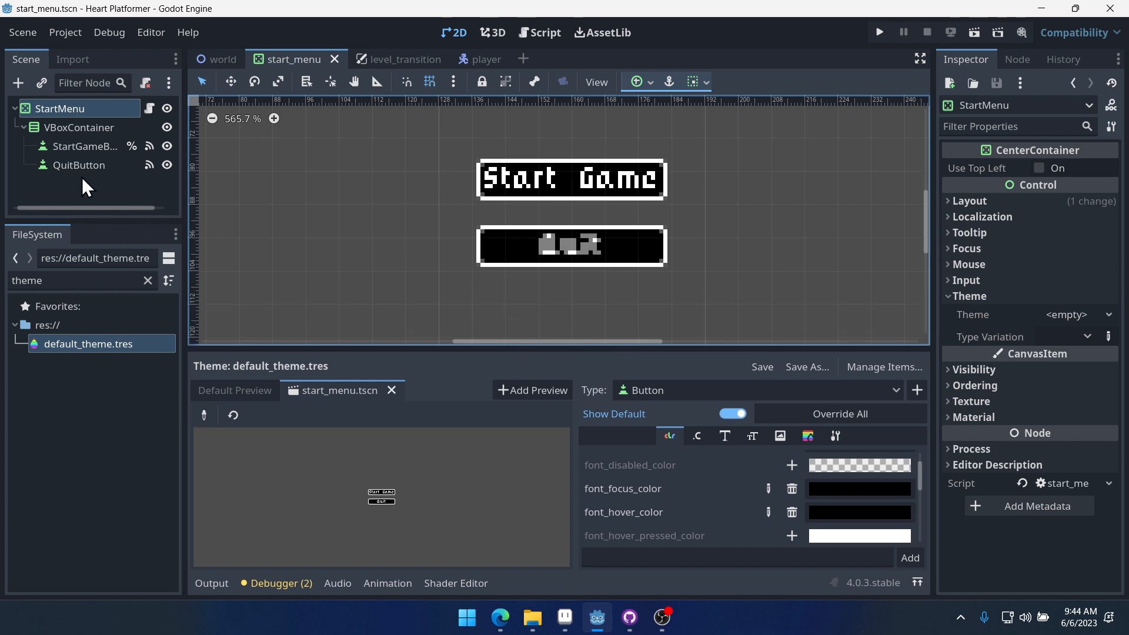
left_click(73, 148)
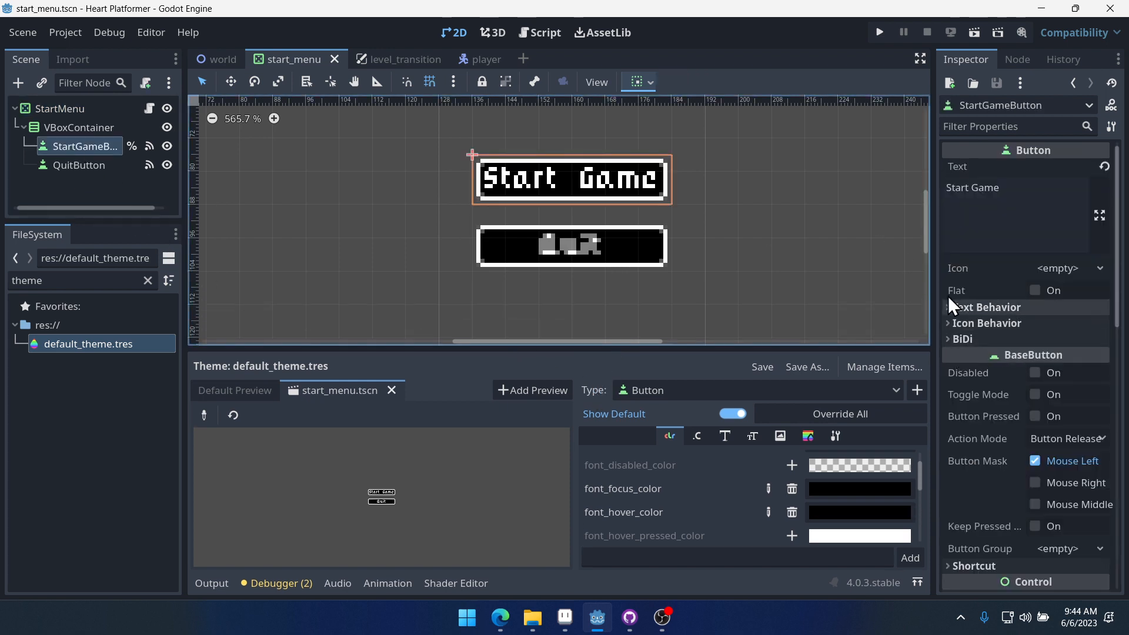
left_click(79, 165, "shift")
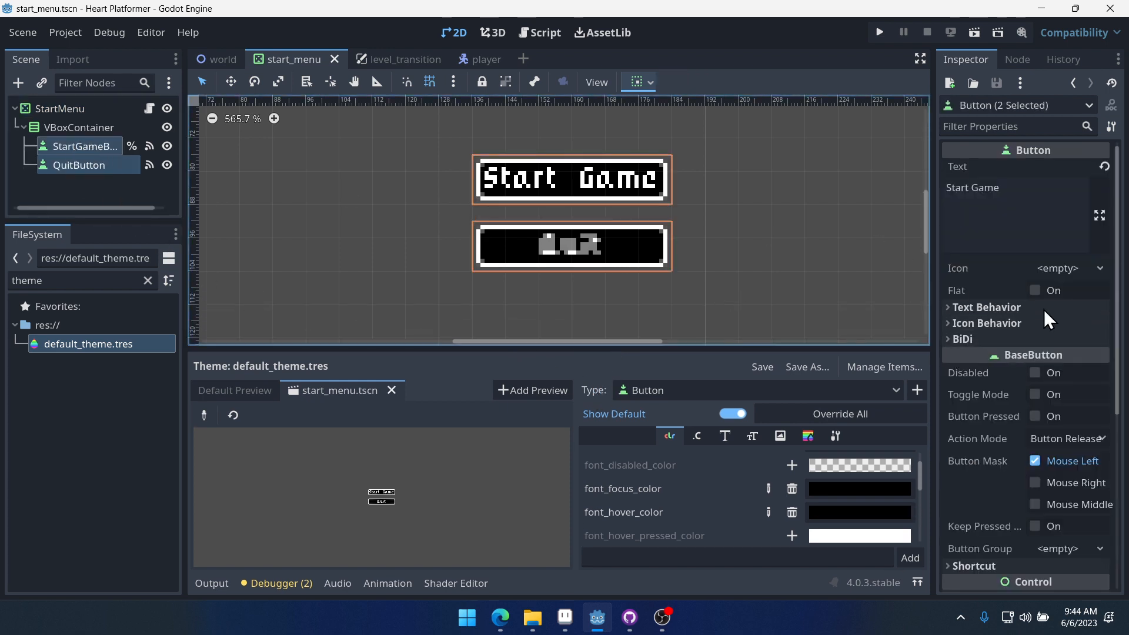
scroll(1051, 353, "down", 3)
scroll(1006, 465, "down", 2)
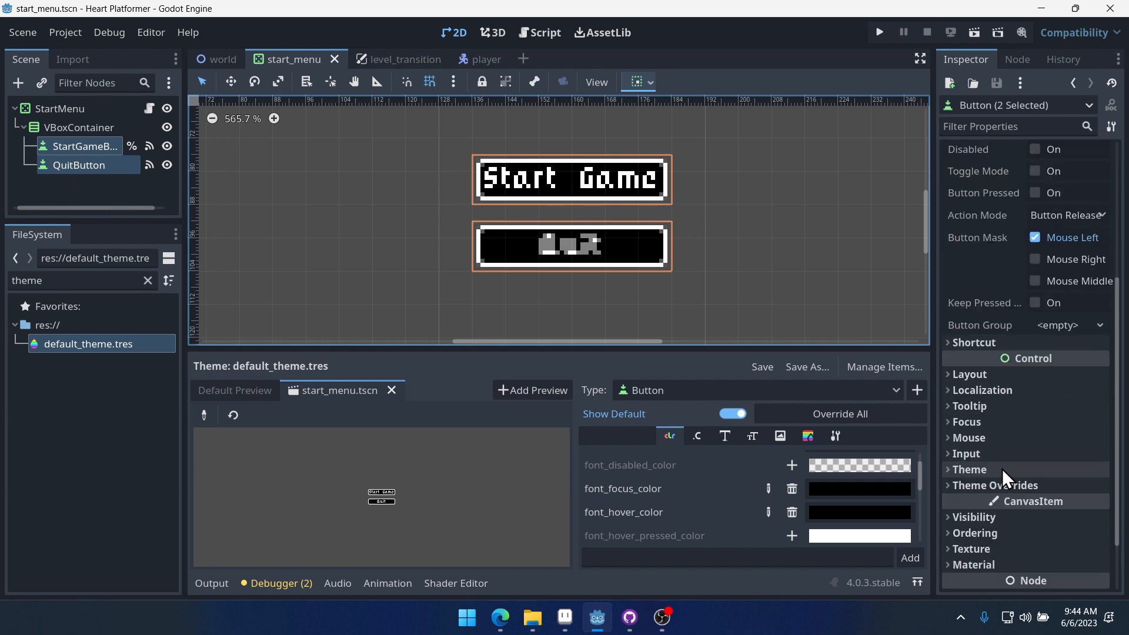
scroll(1023, 441, "up", 2)
scroll(1029, 406, "up", 2)
scroll(994, 277, "up", 1)
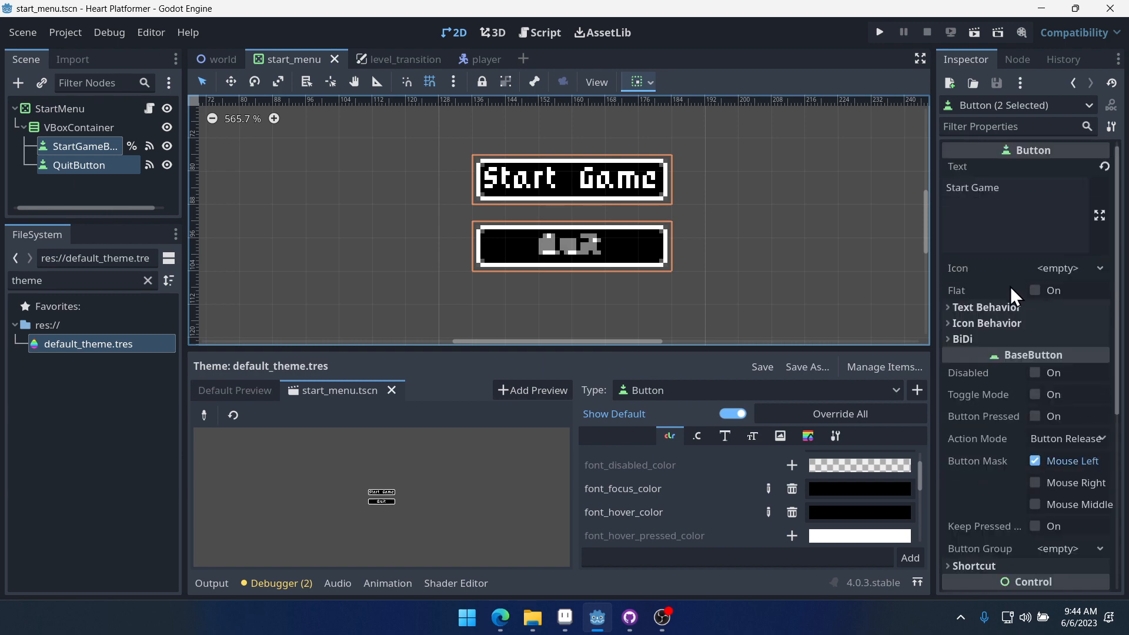
scroll(1021, 353, "down", 4)
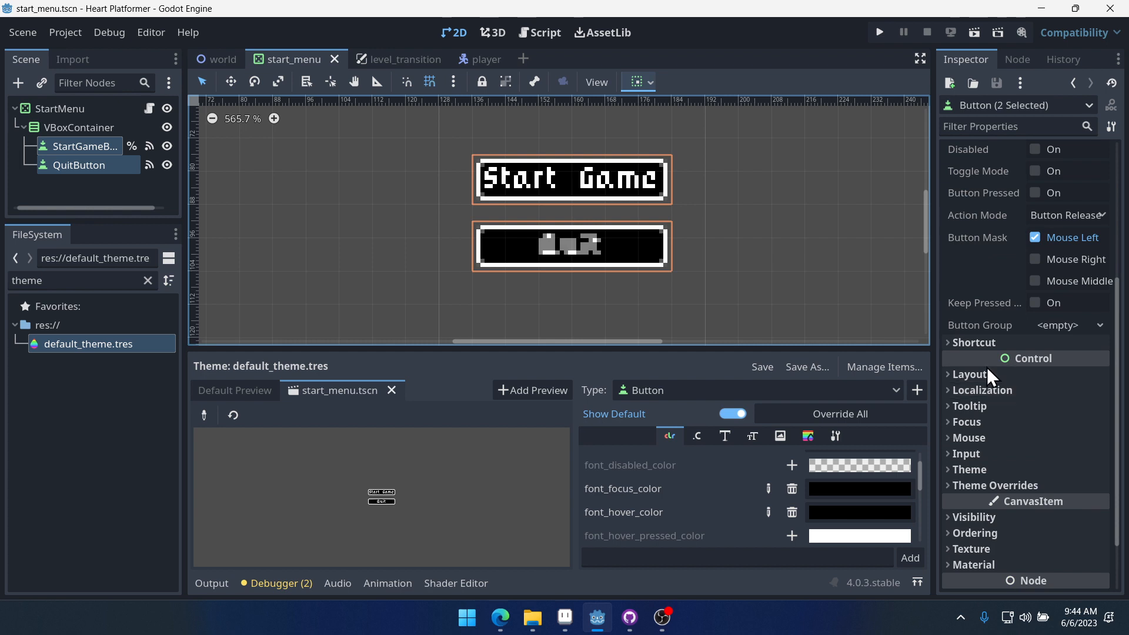
left_click(993, 374)
scroll(1050, 394, "down", 1)
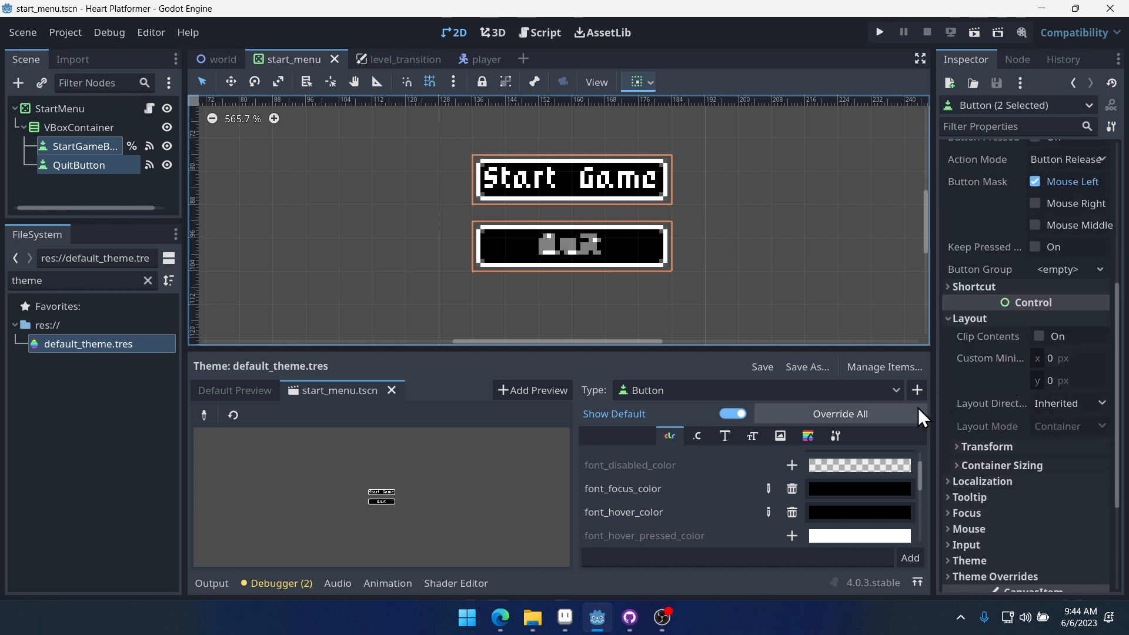
left_click_drag(934, 403, 830, 400)
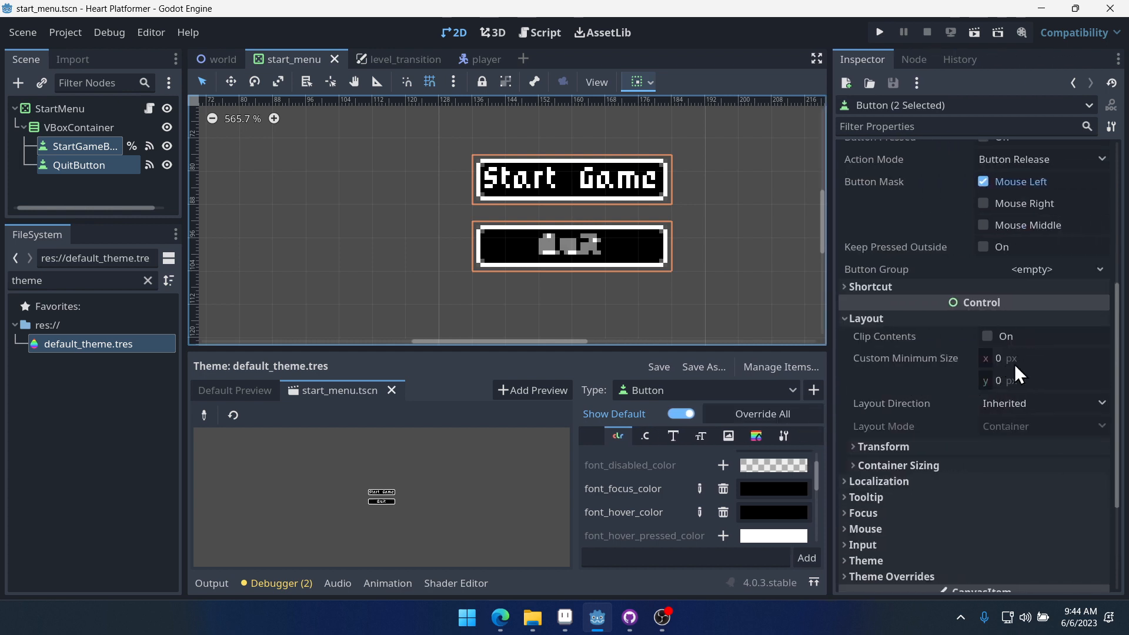
left_click(1058, 381)
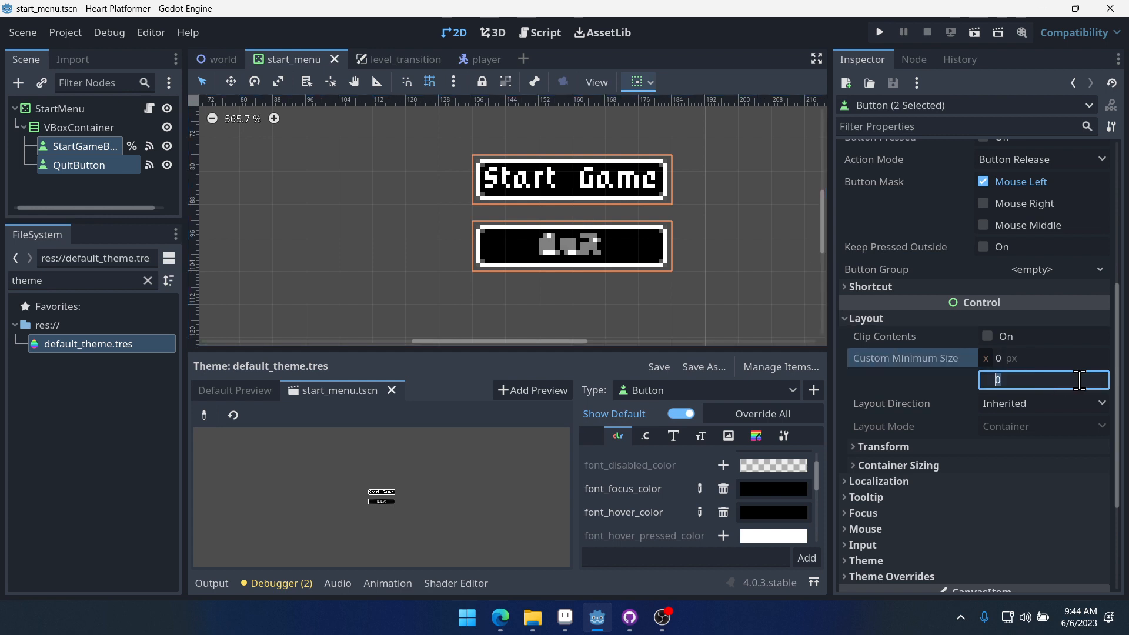
type("24")
key("Return")
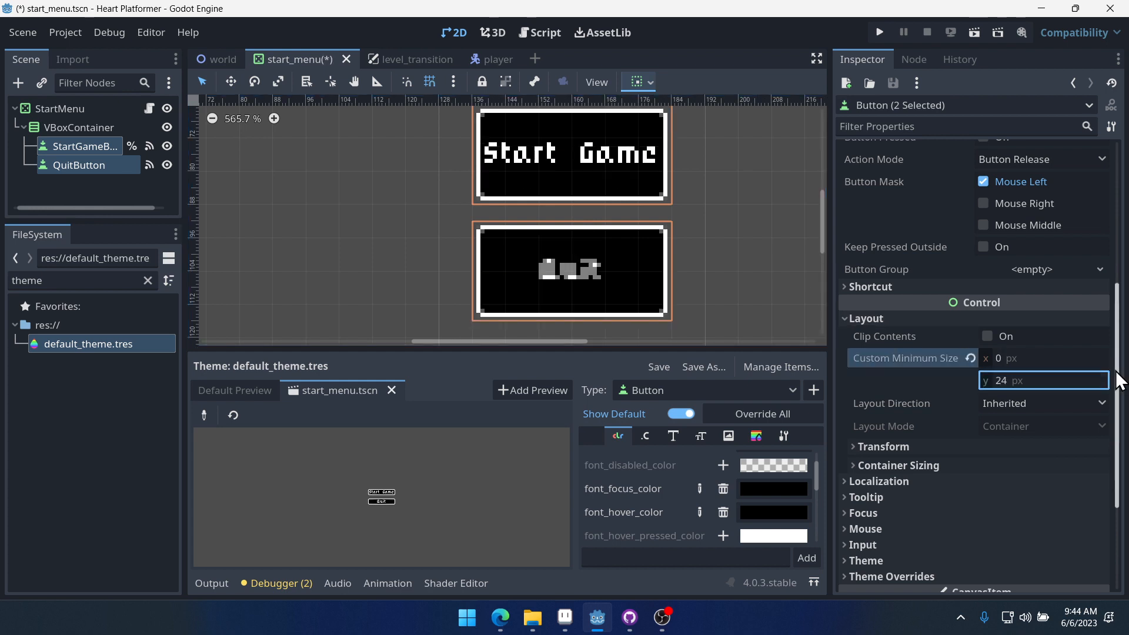
left_click(1059, 379)
type("16")
key("Return")
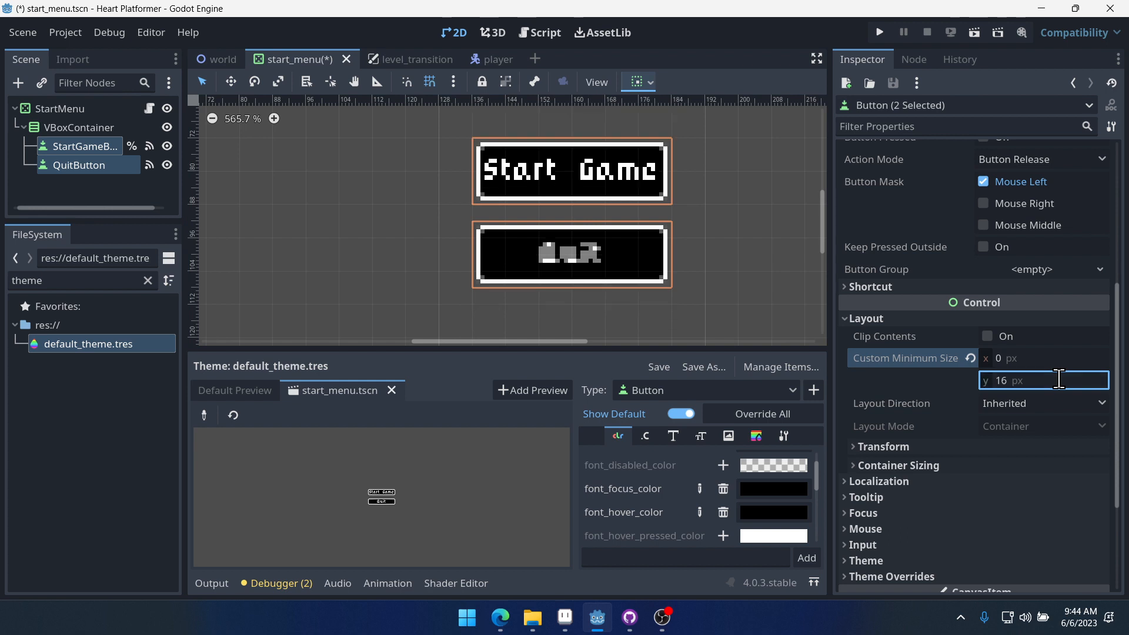
- Set both buttons' custom minimum width to 64 px
left_click(1046, 358)
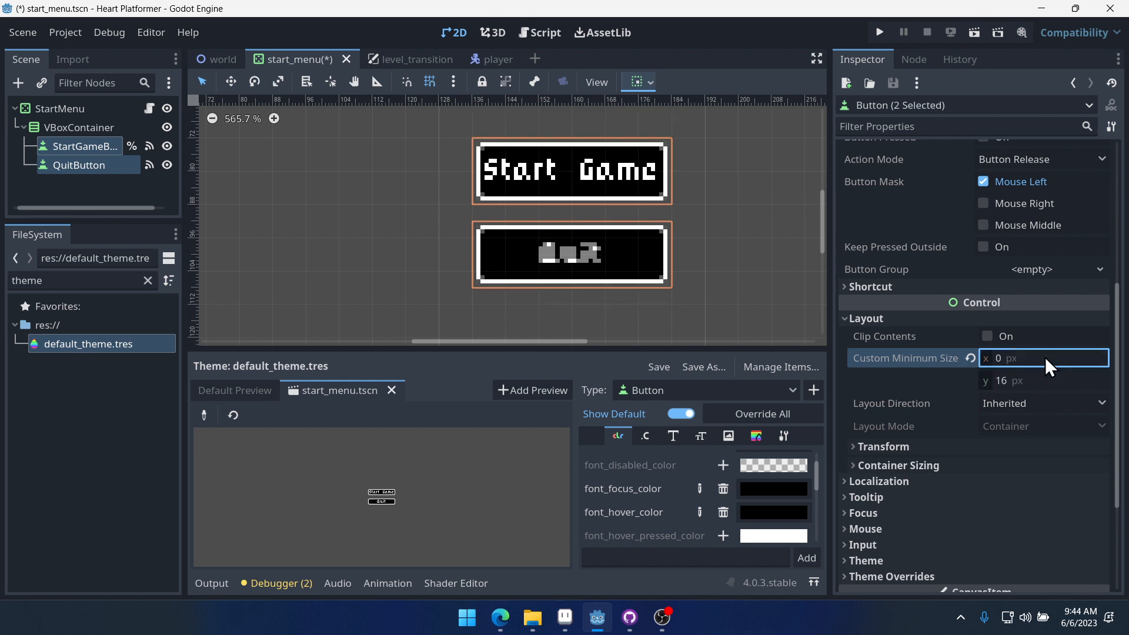
type("24")
key("Return")
left_click(1050, 351)
type("48")
key("Return")
left_click(1045, 359)
type("64")
key("Return")
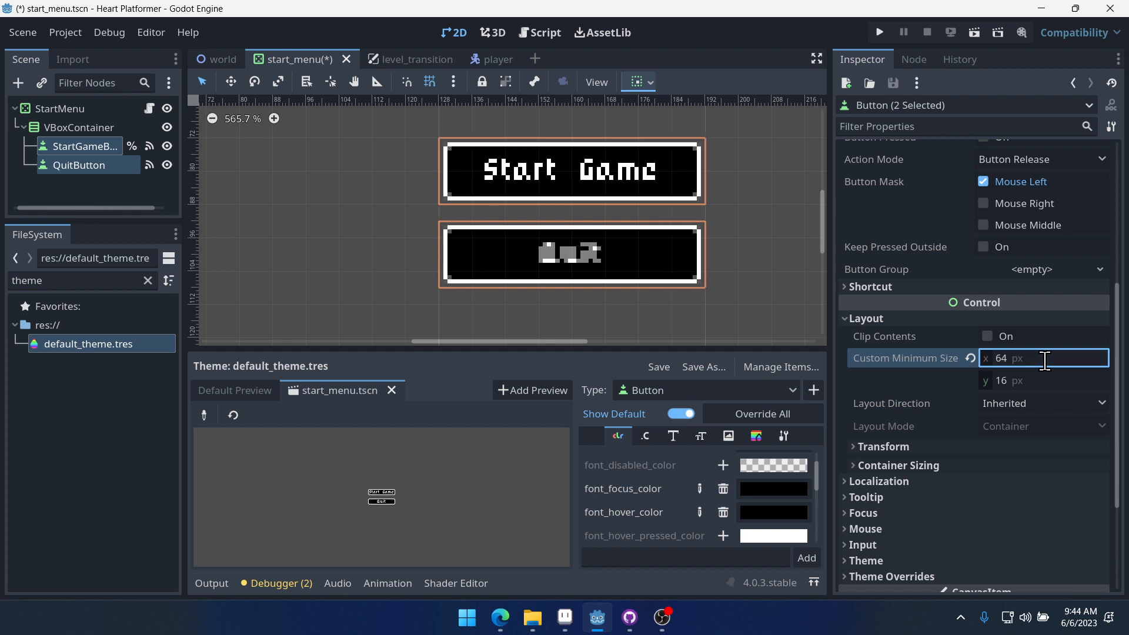
- Run the project, move focus between the resized buttons, and close the game window
left_click(880, 32)
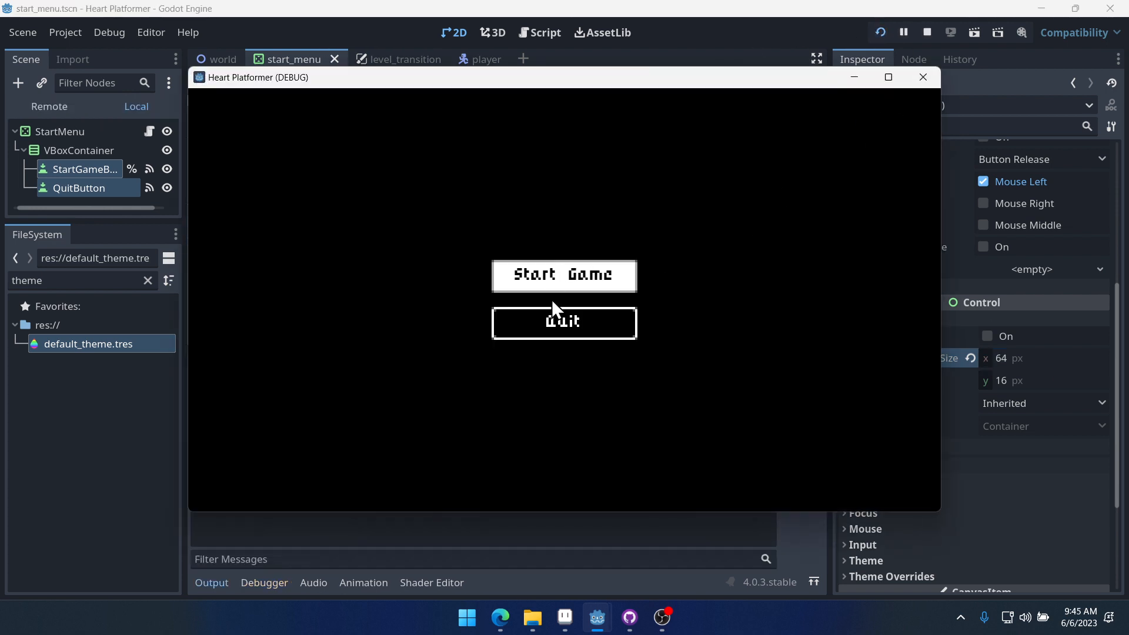
key("Down")
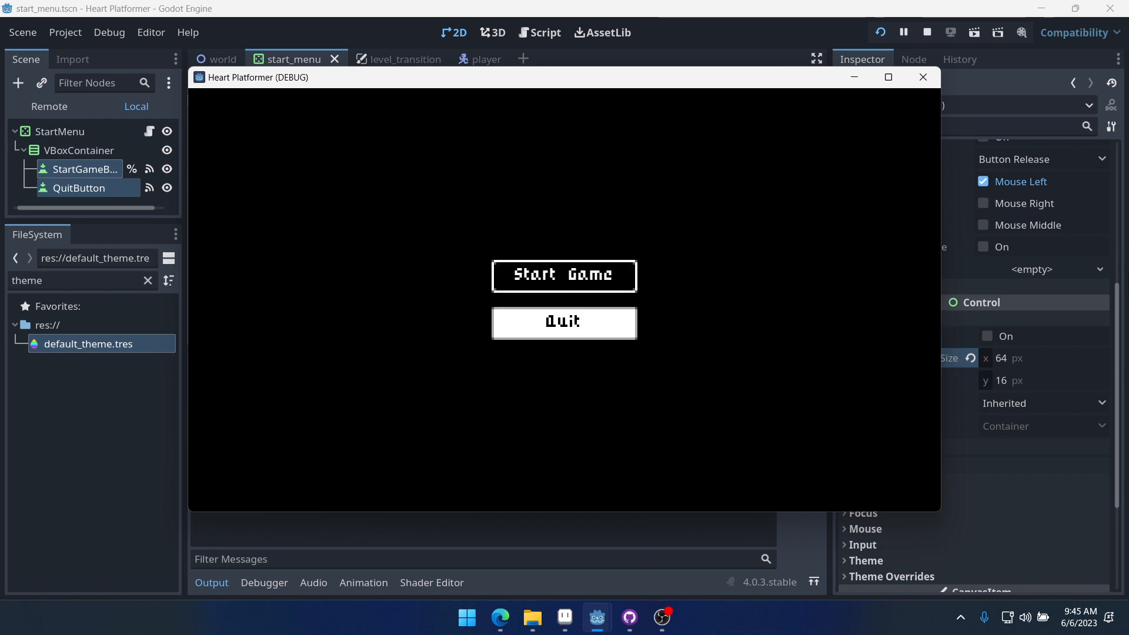
key("Up")
key("Down")
key("Down")
key("Up")
key("Down")
key("Up")
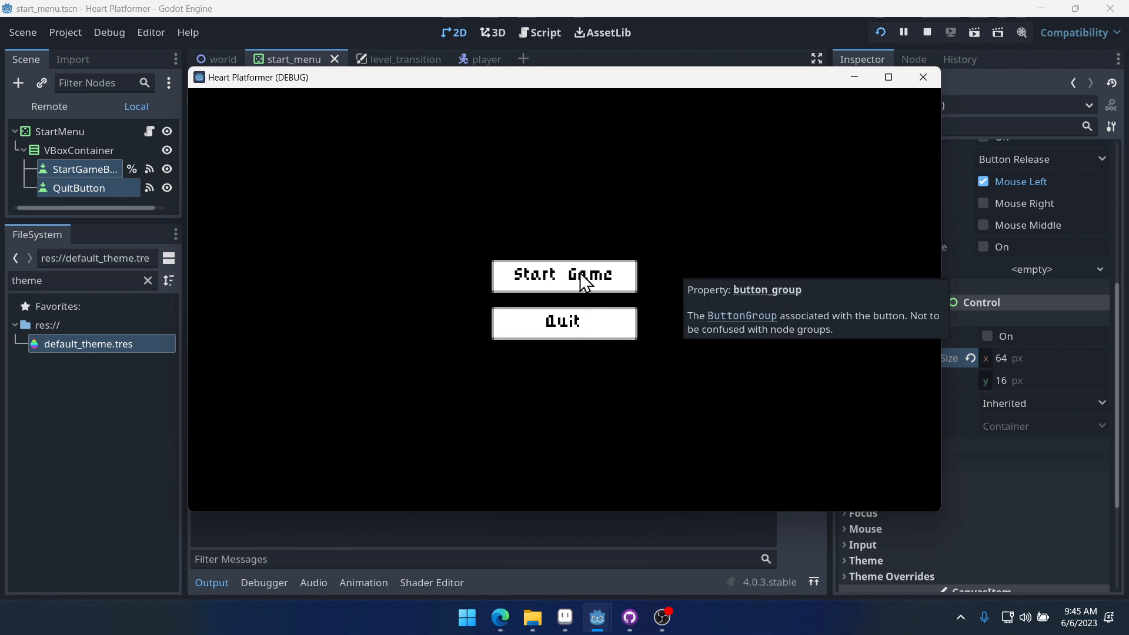
key("Down")
key("Up")
key("Down")
key("Up")
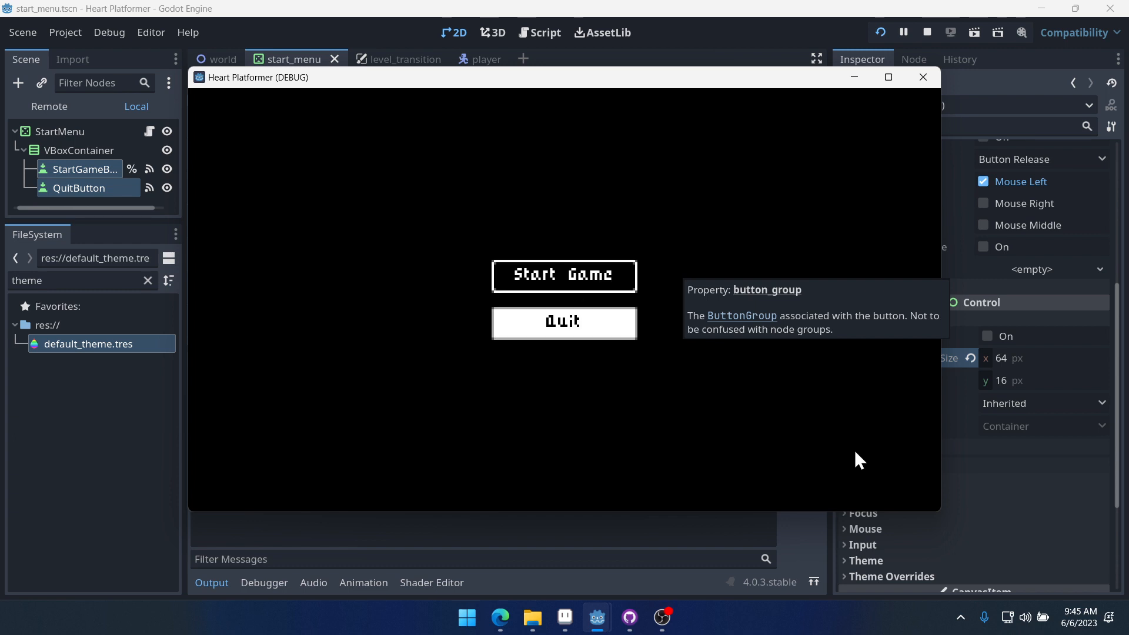
key("Down")
key("Up")
key("Down")
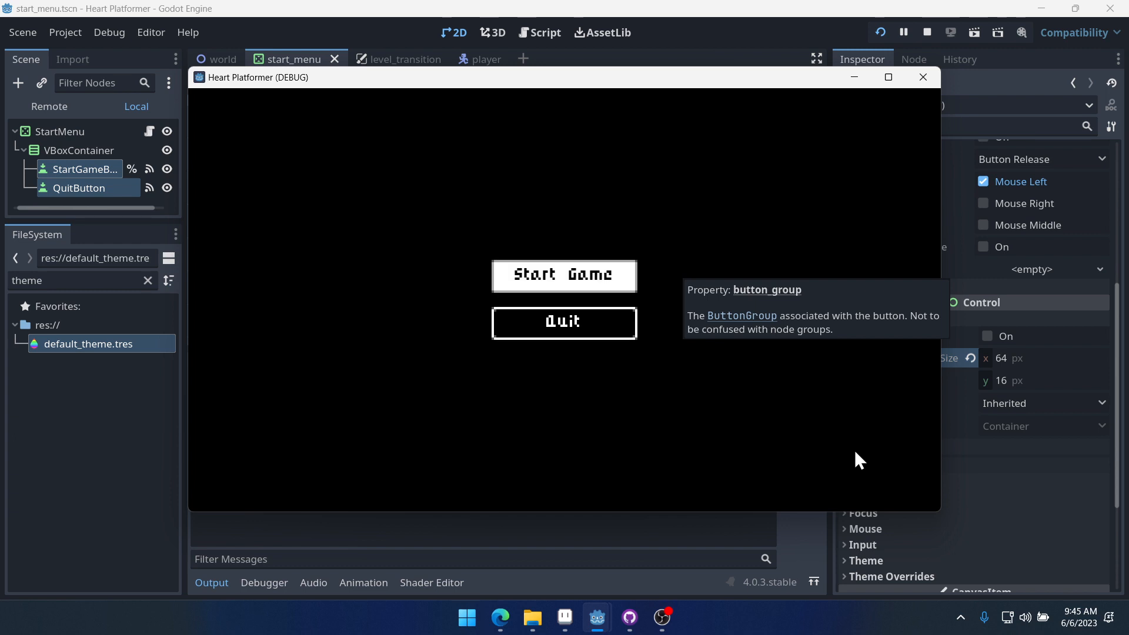
key("Up")
key("Down")
key("Up")
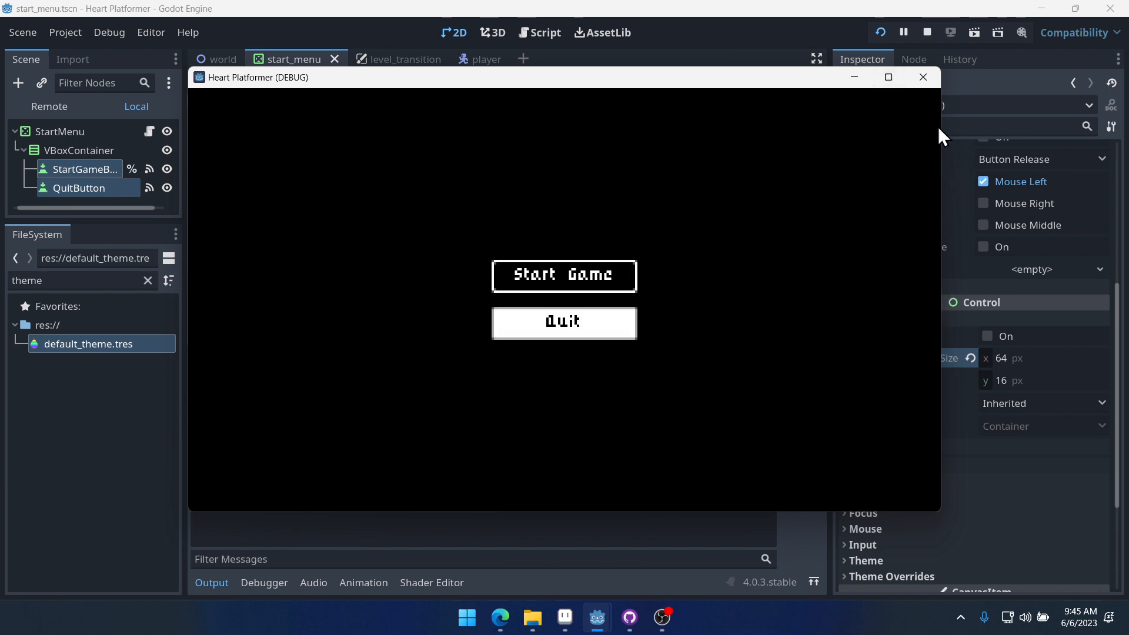
left_click(926, 78)
- Open Project Settings and search for pixel settings, browsing the GUI, Display and Rendering categories
left_click(66, 34)
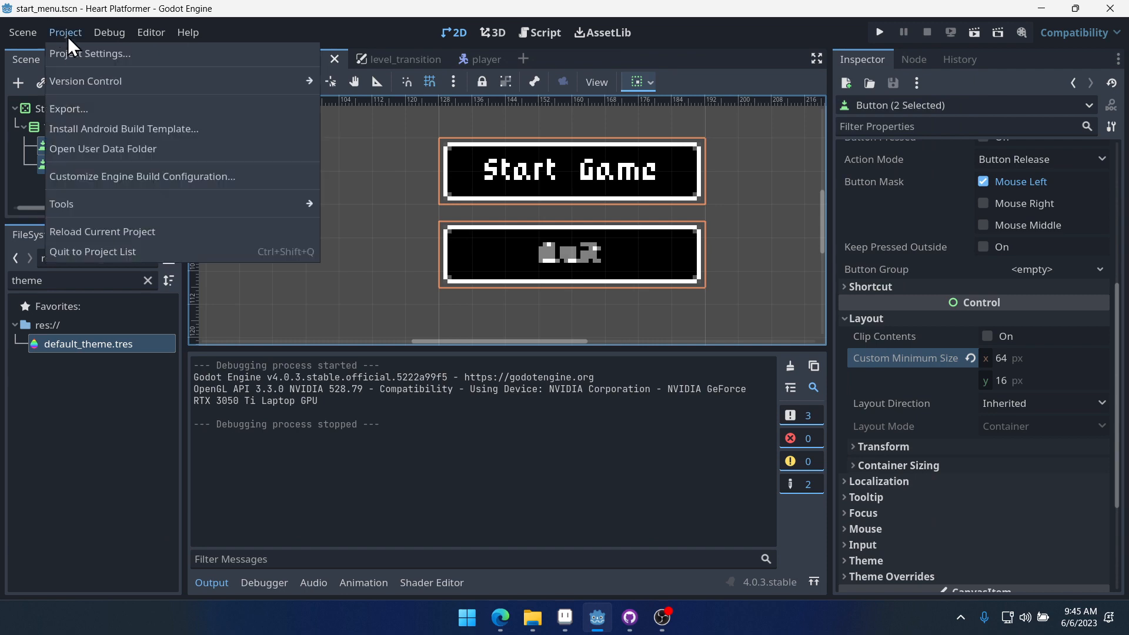
left_click(69, 35)
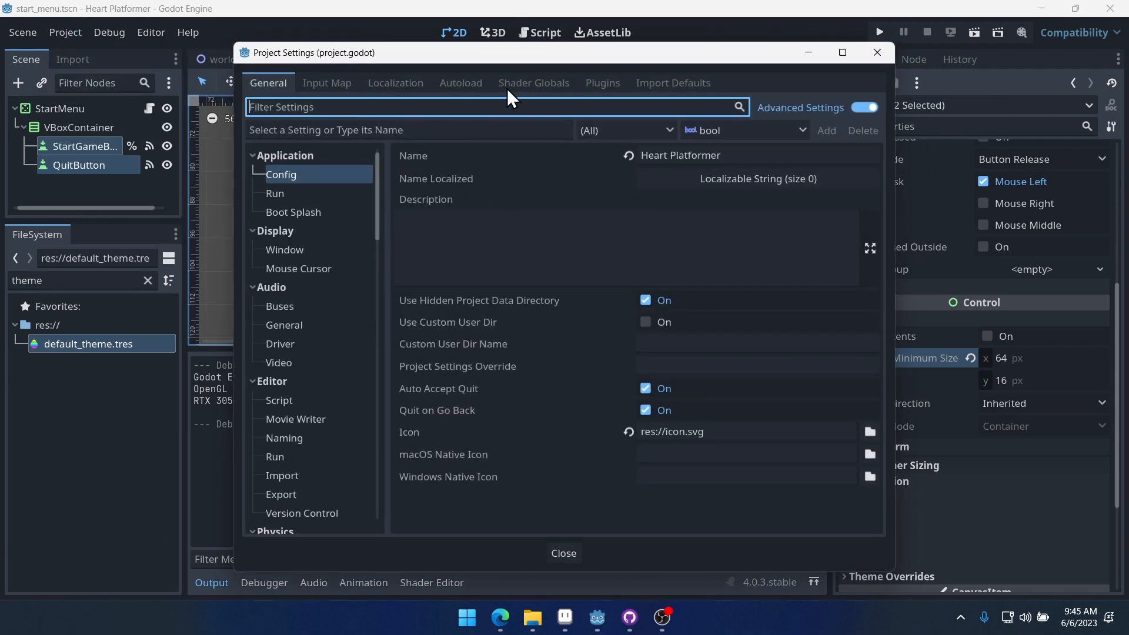
type("ui")
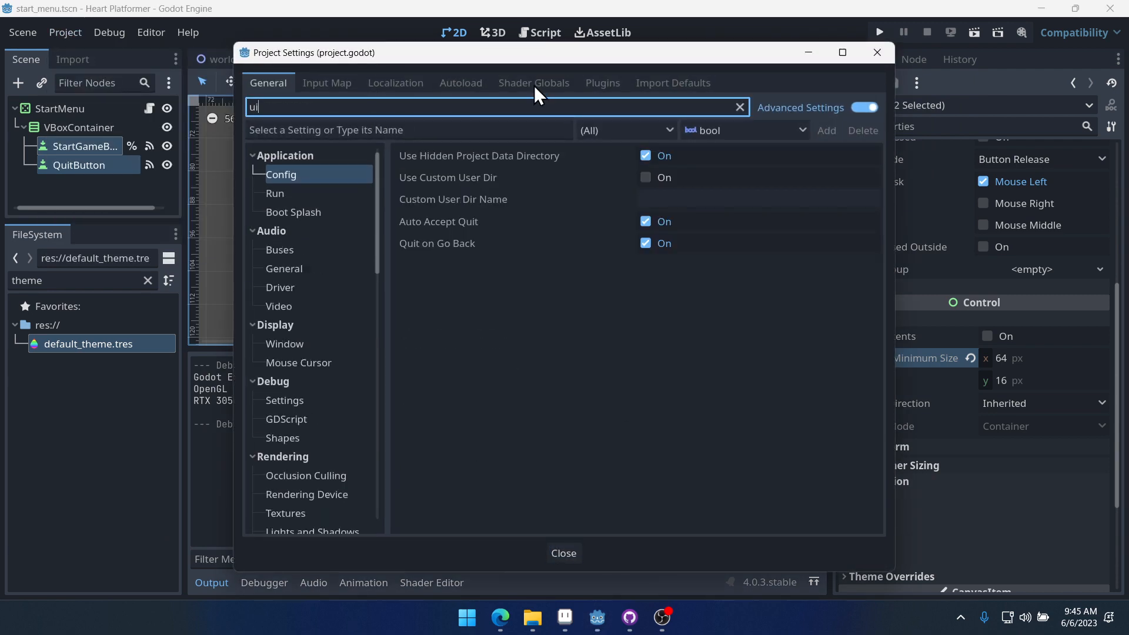
key("BackSpace")
key("BackSpace")
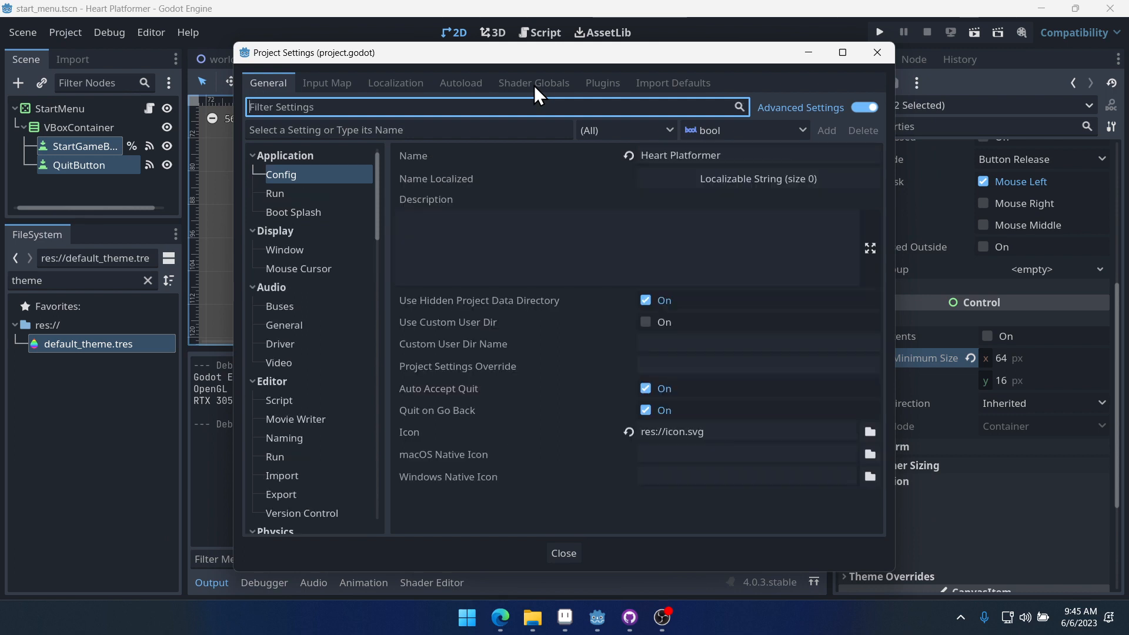
type("pixel")
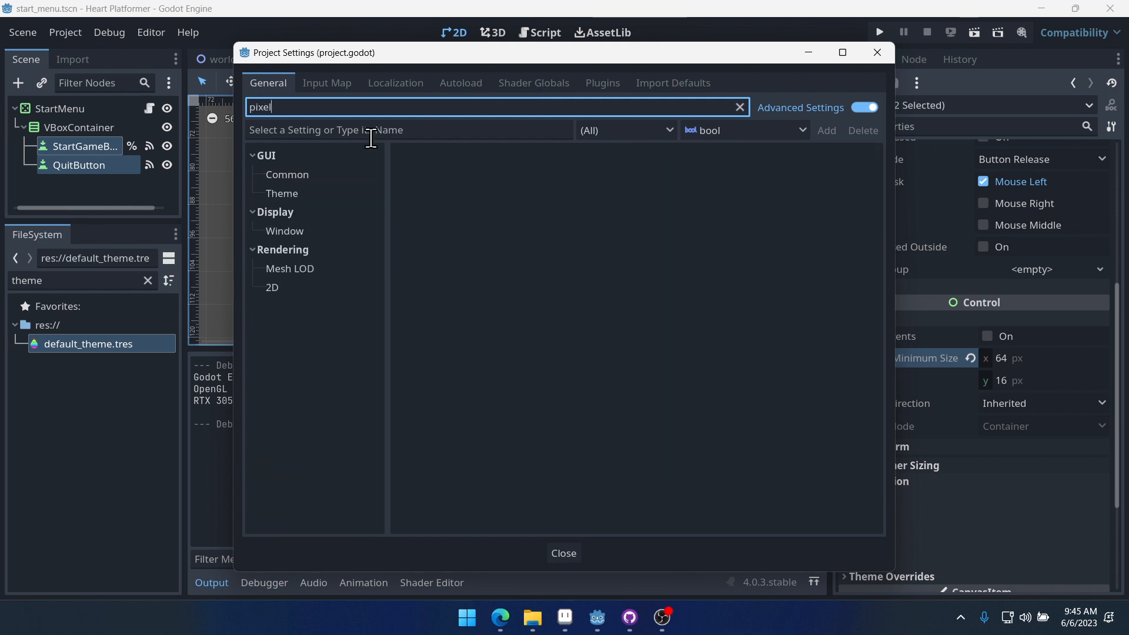
left_click(308, 176)
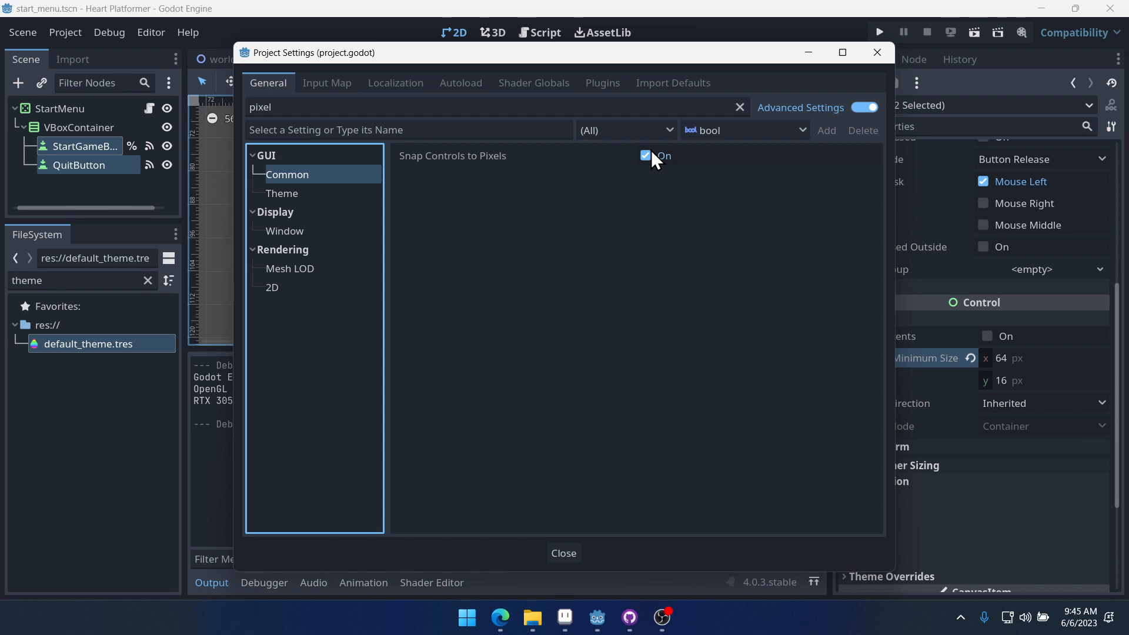
left_click(305, 193)
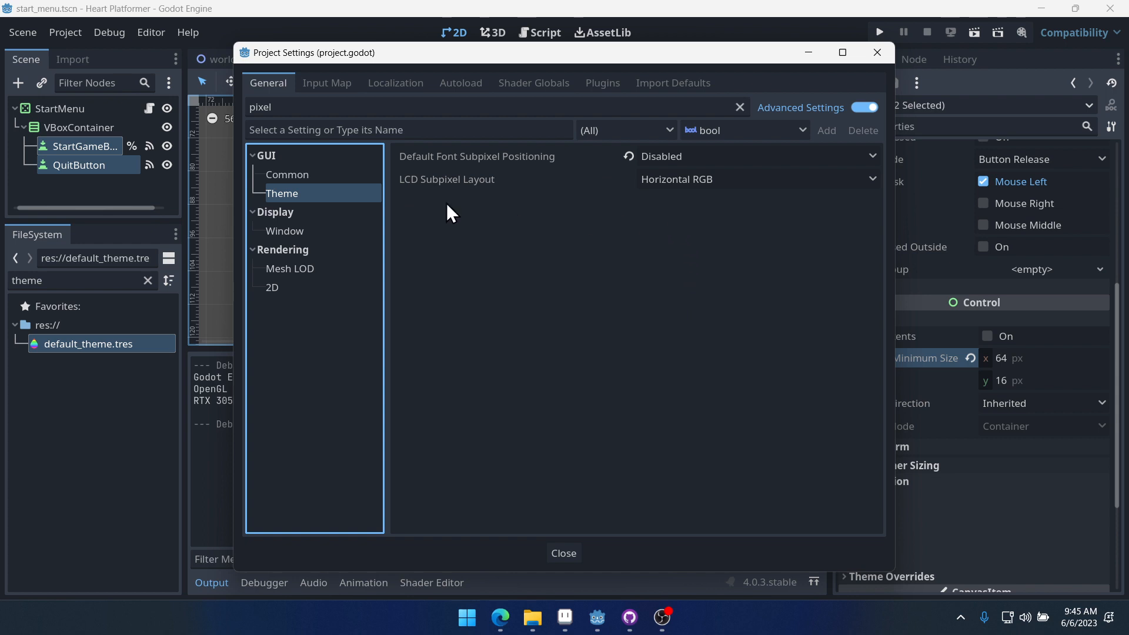
left_click(303, 231)
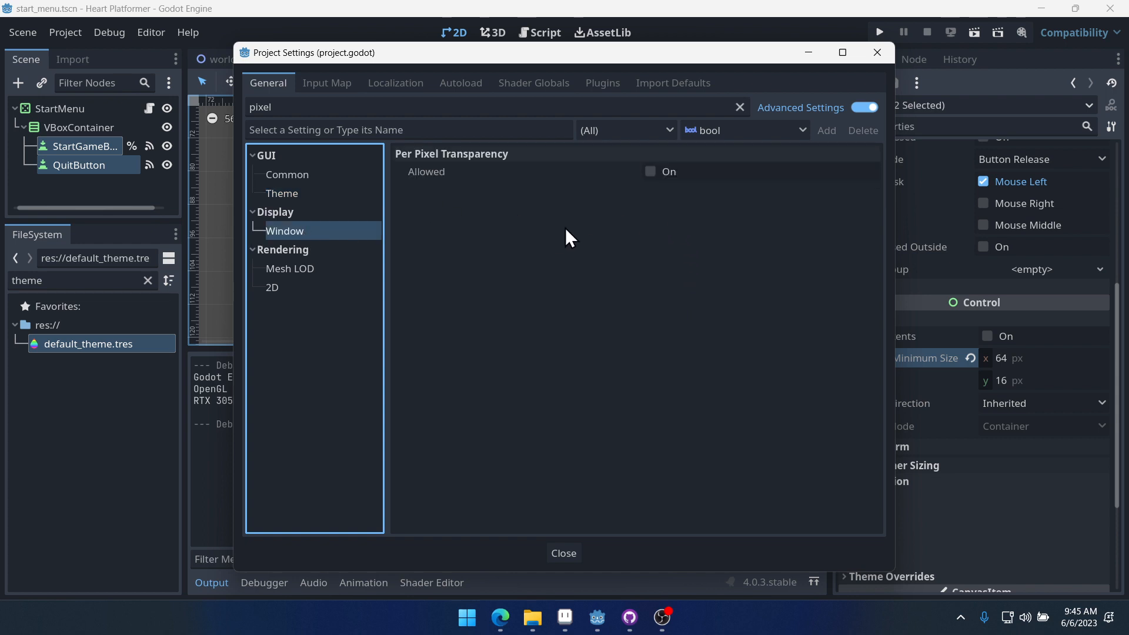
left_click(277, 287)
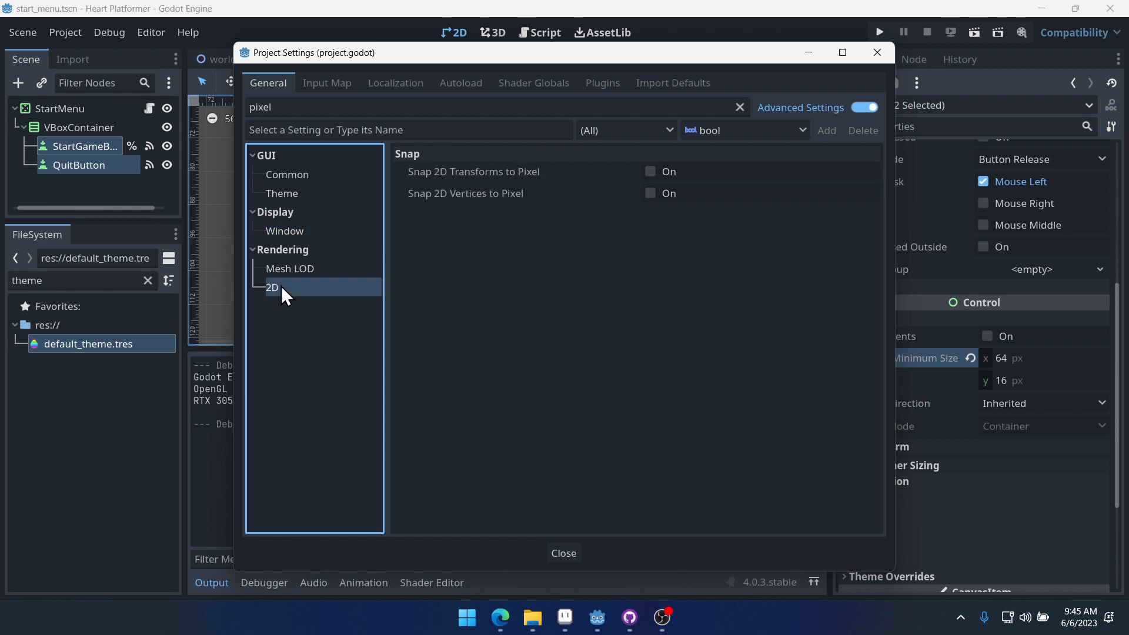
- Review the pixel-related settings under Rendering 2D, Display Window and GUI Common, clear the search, and close Project Settings
left_click(302, 270)
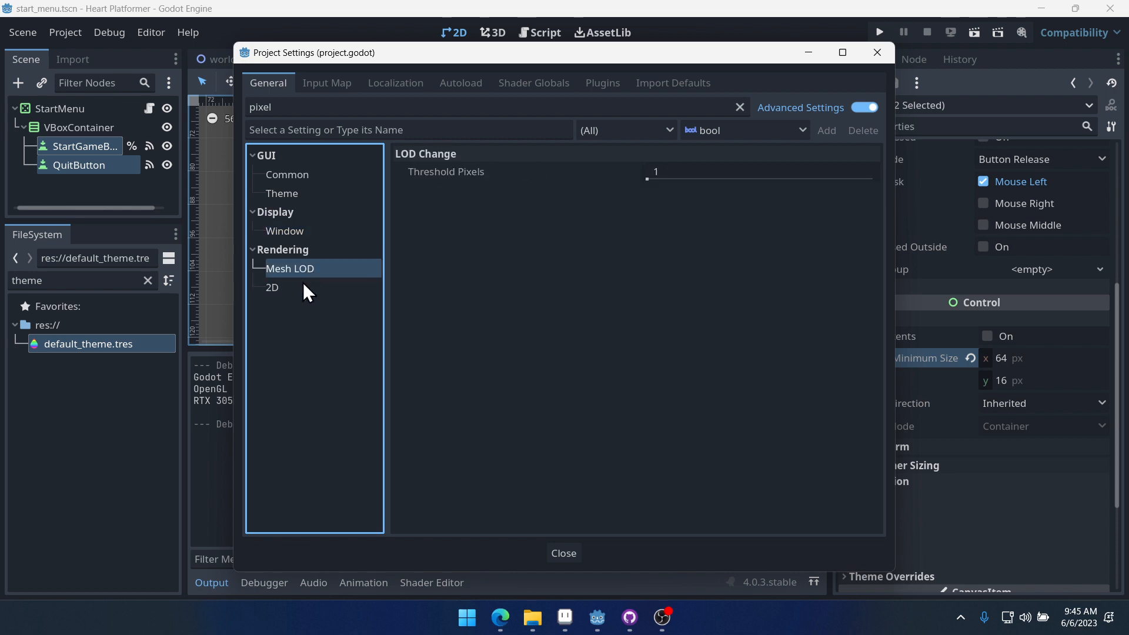
left_click(300, 288)
left_click(302, 271)
left_click(305, 283)
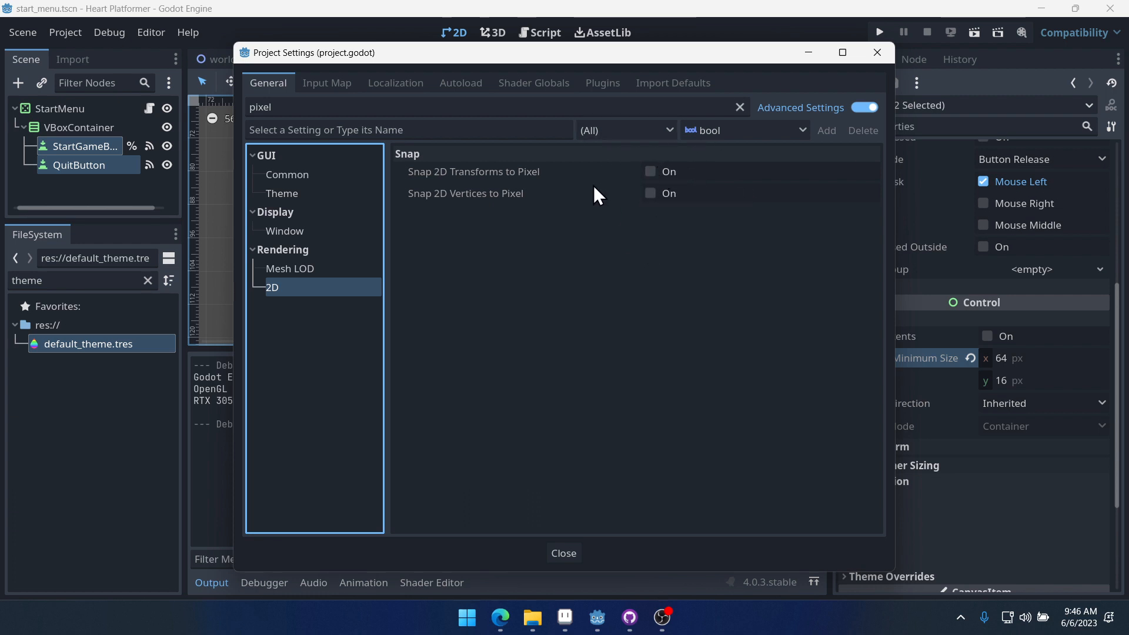
left_click(285, 232)
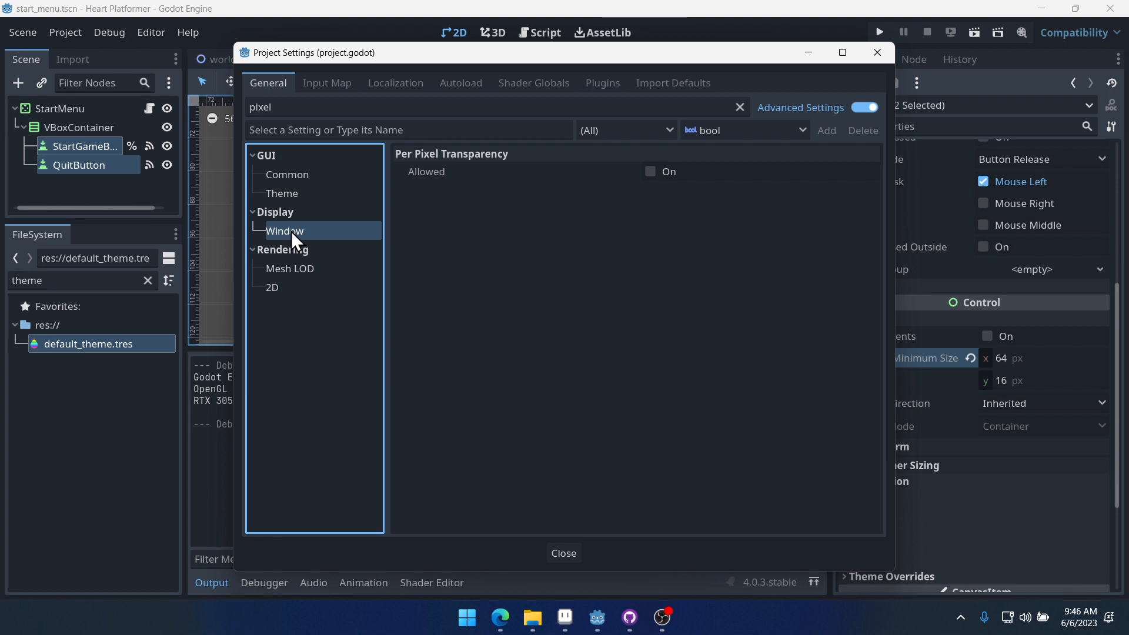
left_click(293, 175)
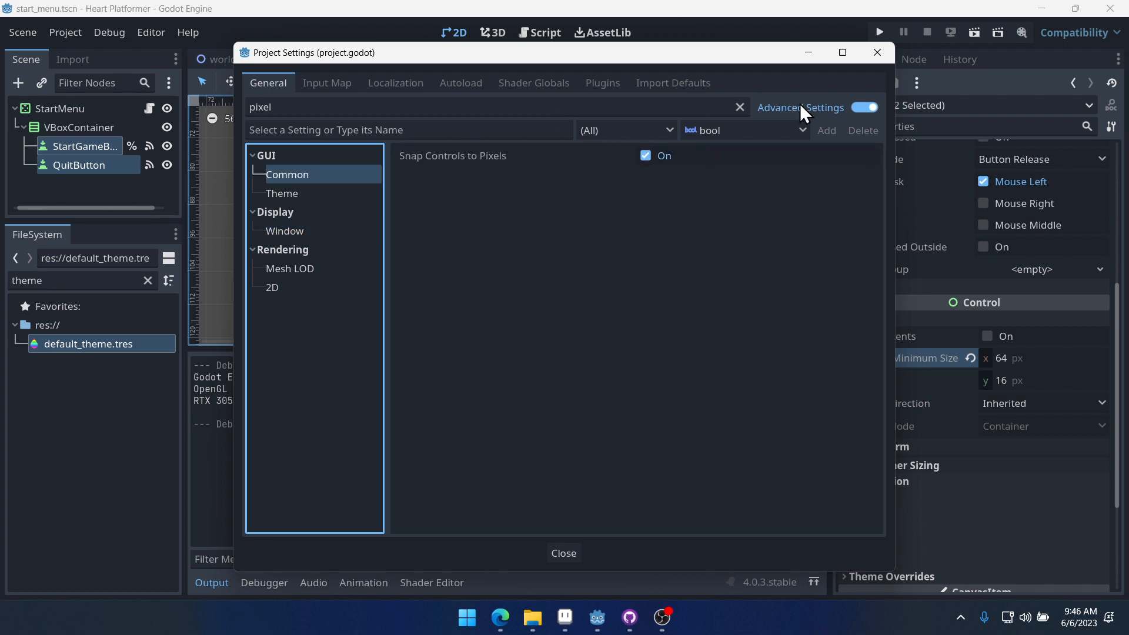
left_click(739, 107)
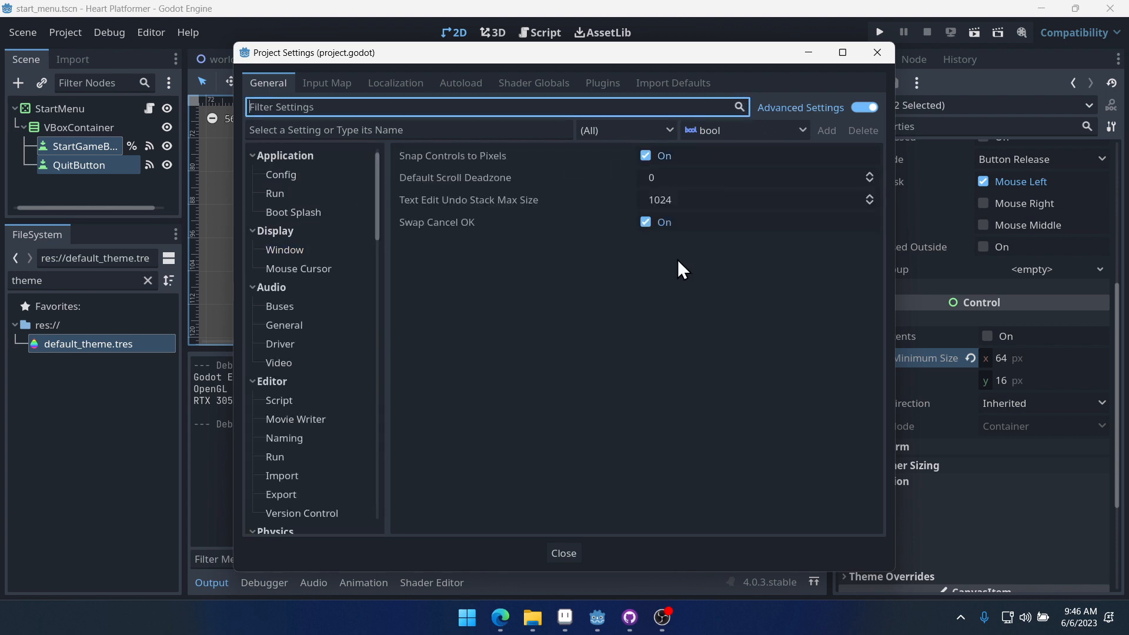
scroll(318, 318, "down", 15)
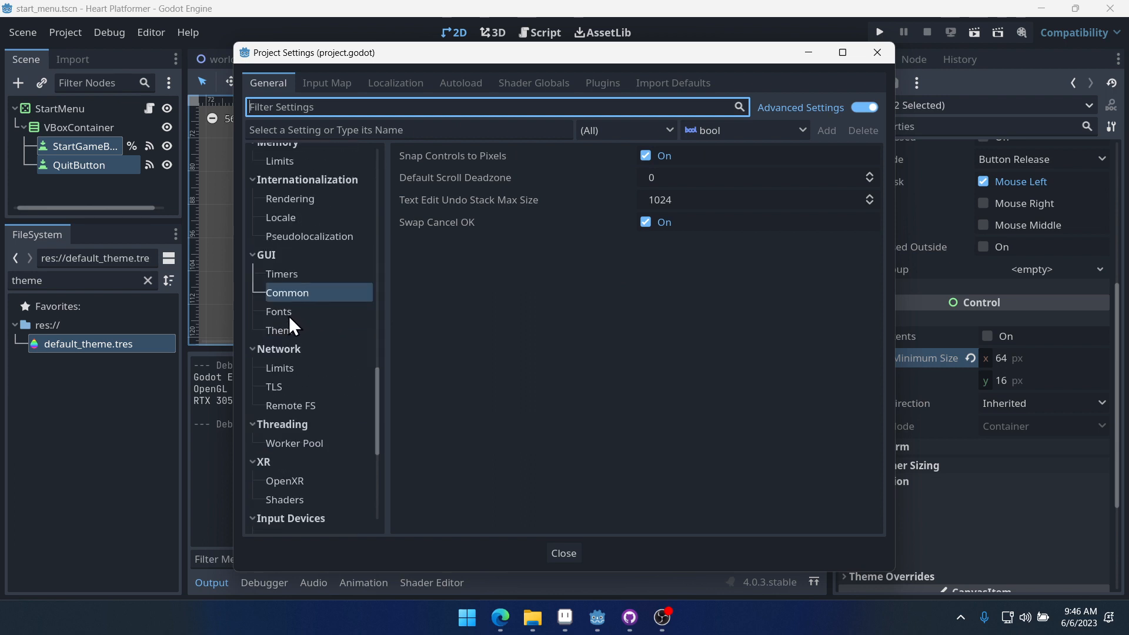
left_click(283, 312)
left_click(305, 297)
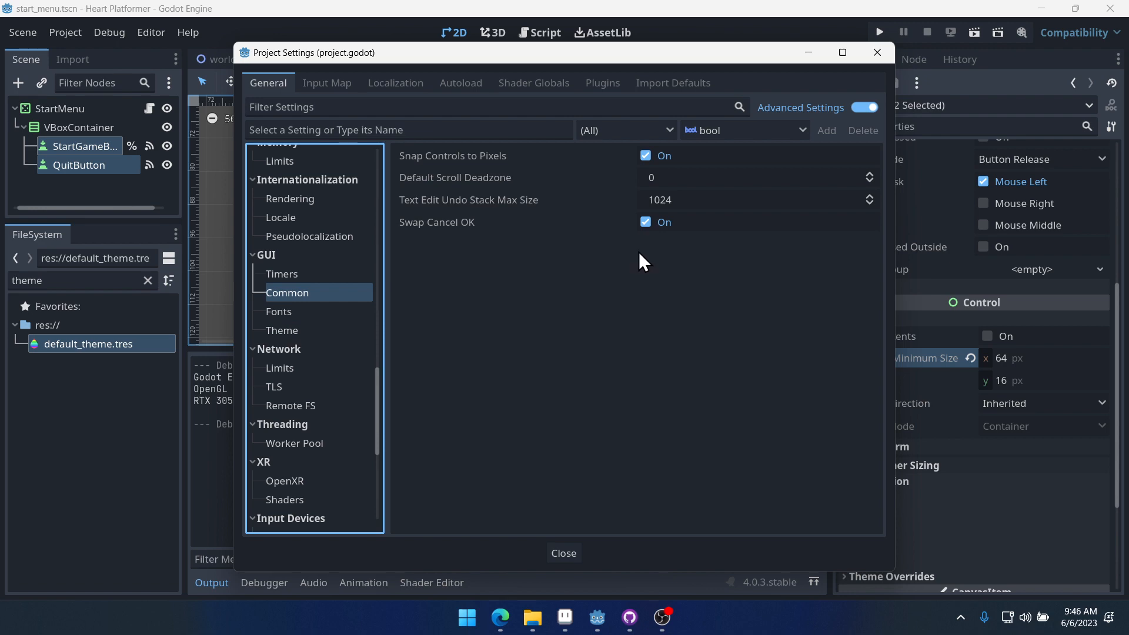
left_click(876, 53)
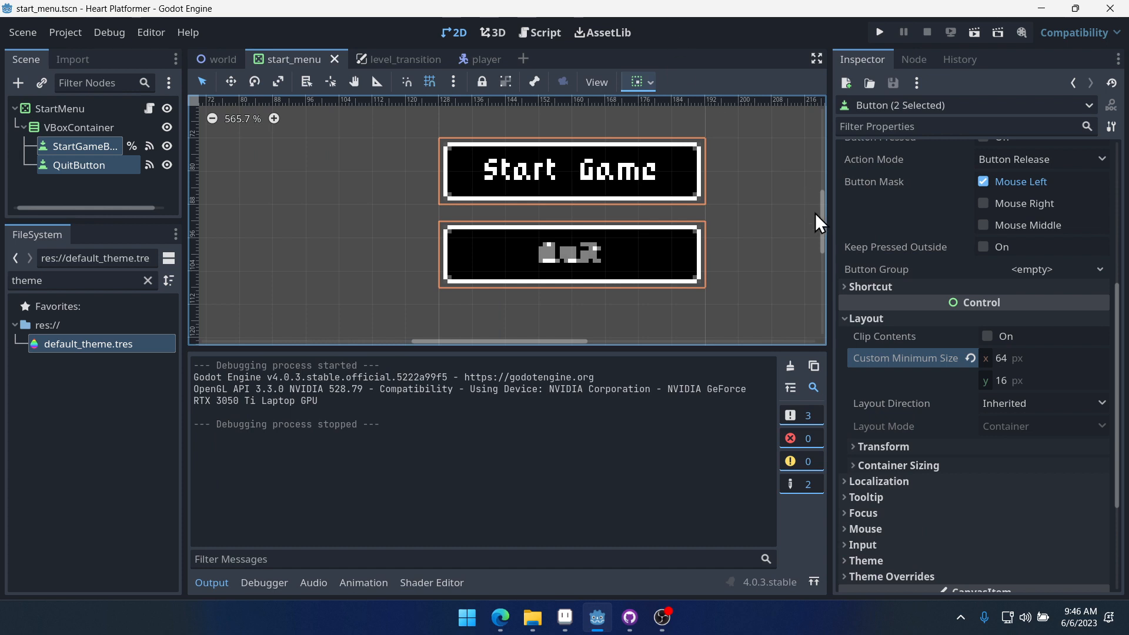
- Switch to Aseprite and open white_9slice.png from the Heart Platformer folder
left_click_drag(827, 249, 916, 350)
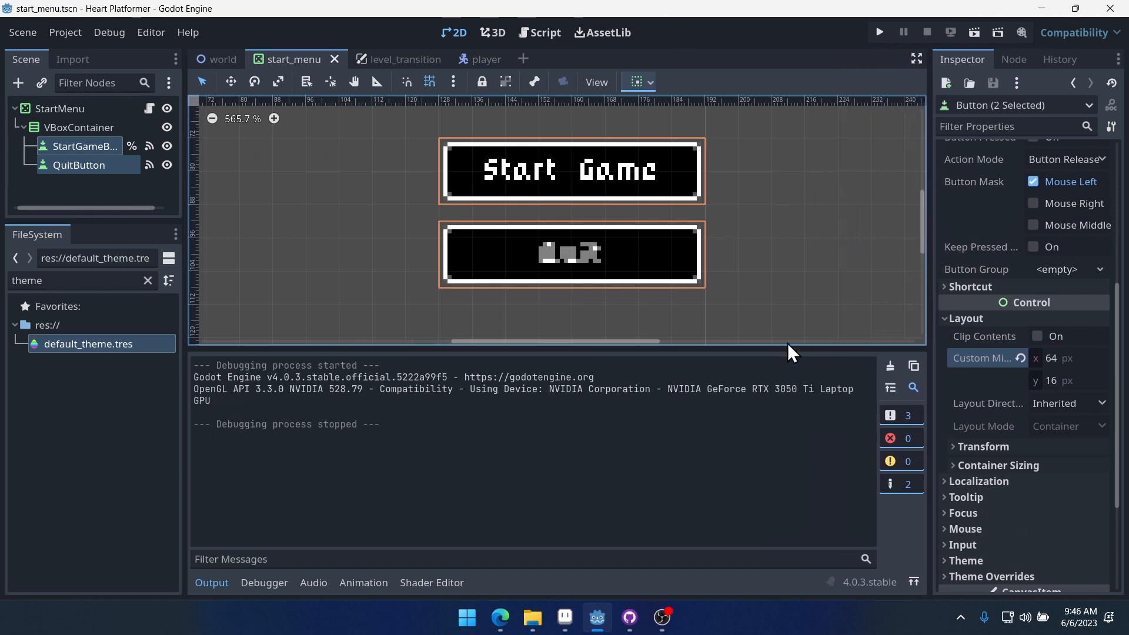
left_click_drag(731, 350, 735, 425)
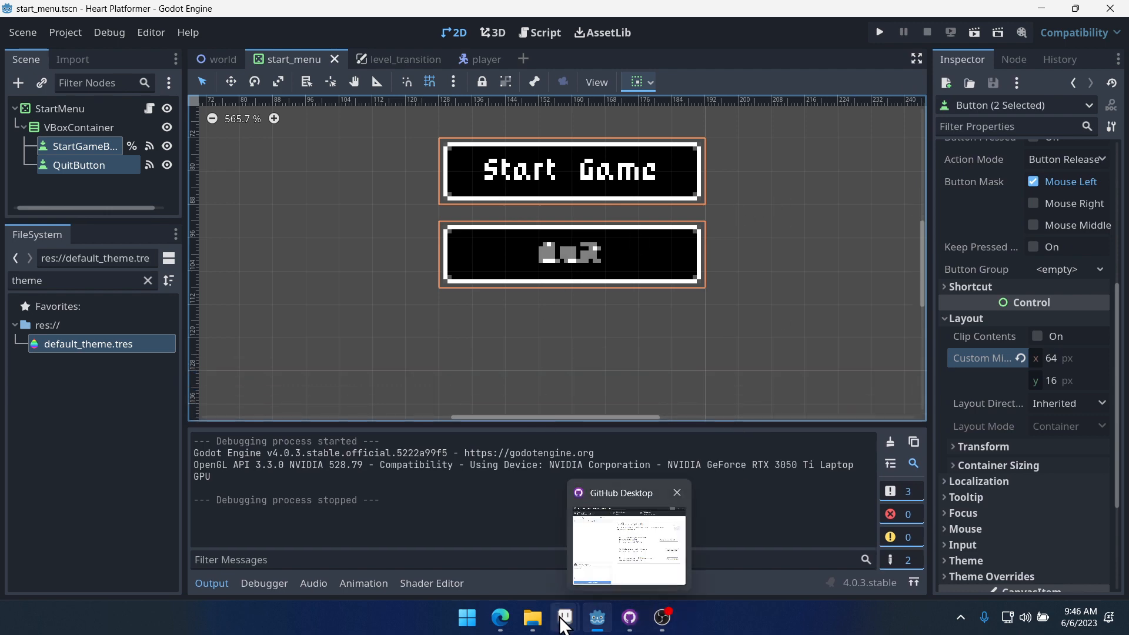
mouse_move(563, 625)
left_click(630, 547)
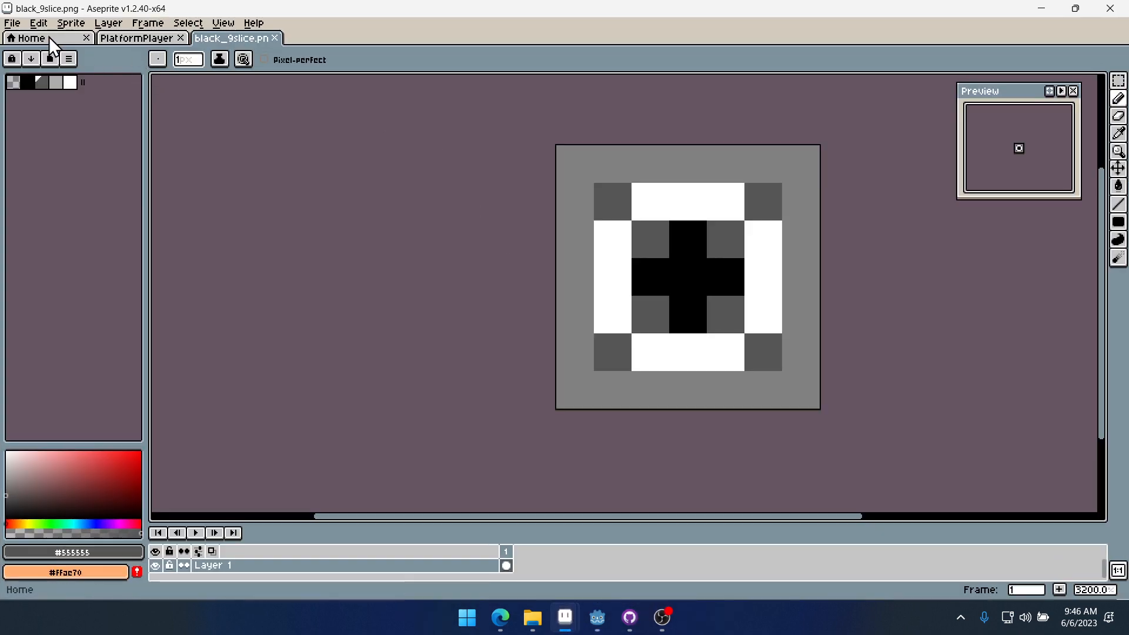
left_click(14, 24)
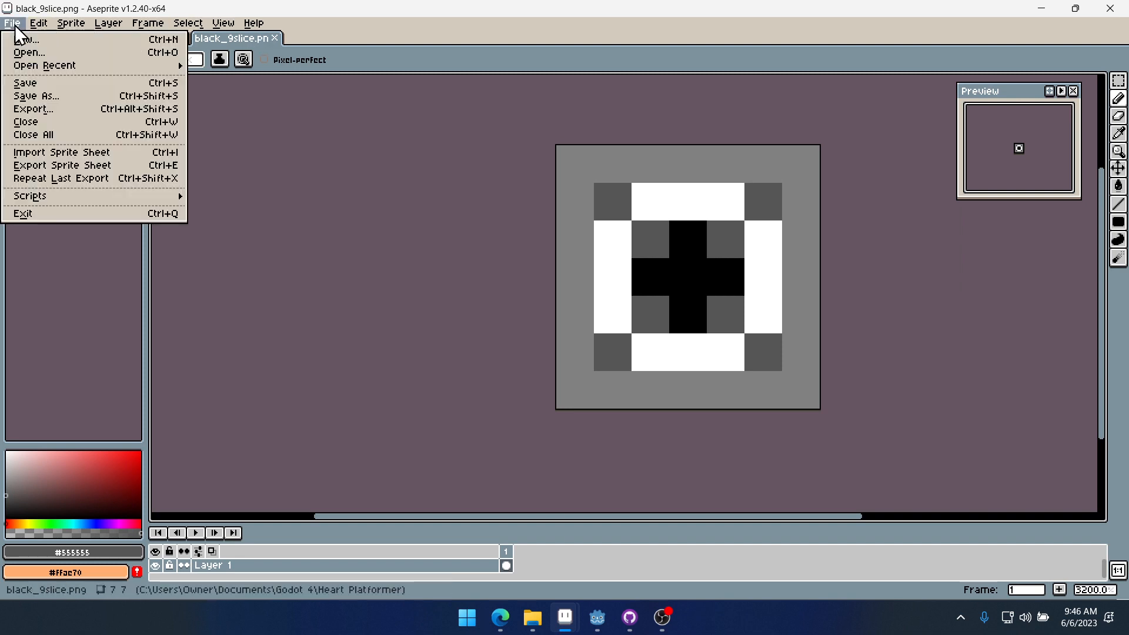
left_click(35, 53)
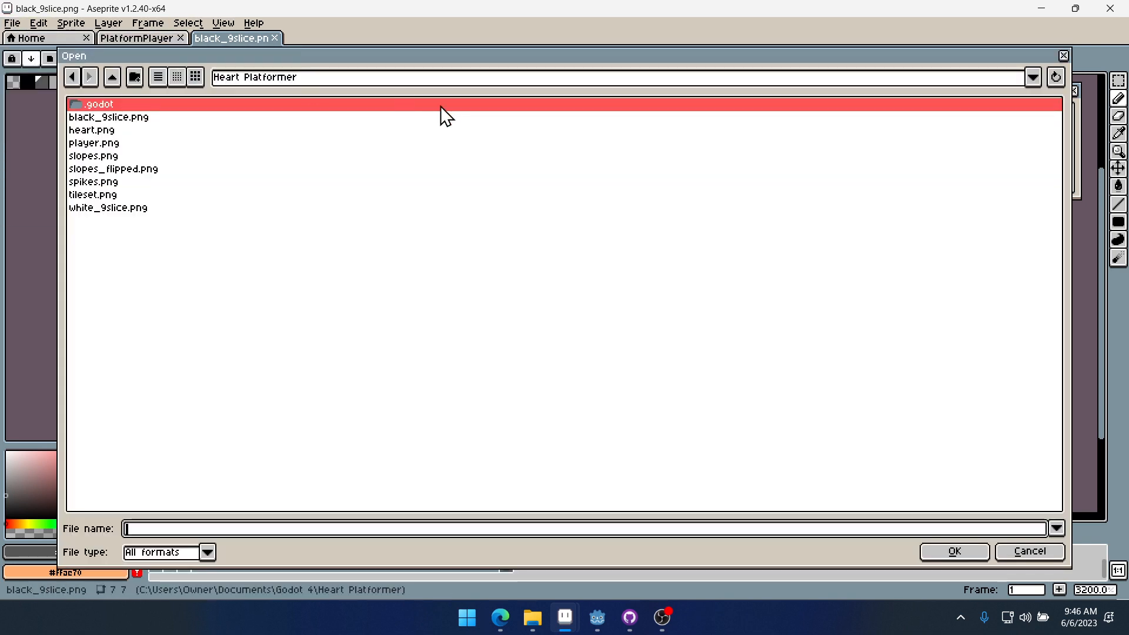
left_click(108, 207)
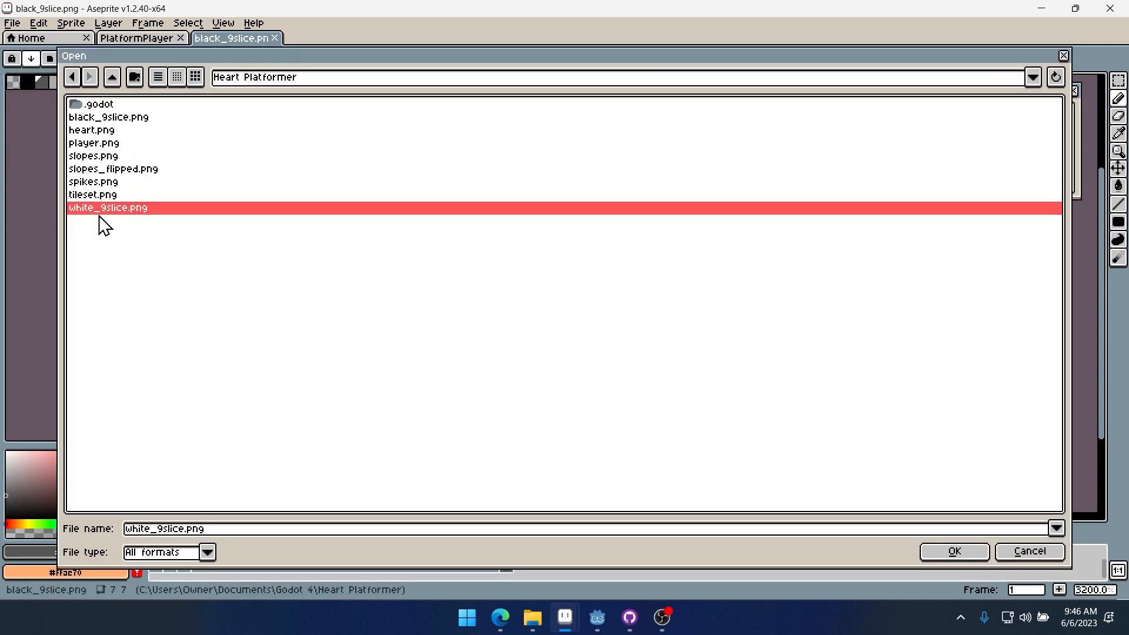
left_click(975, 554)
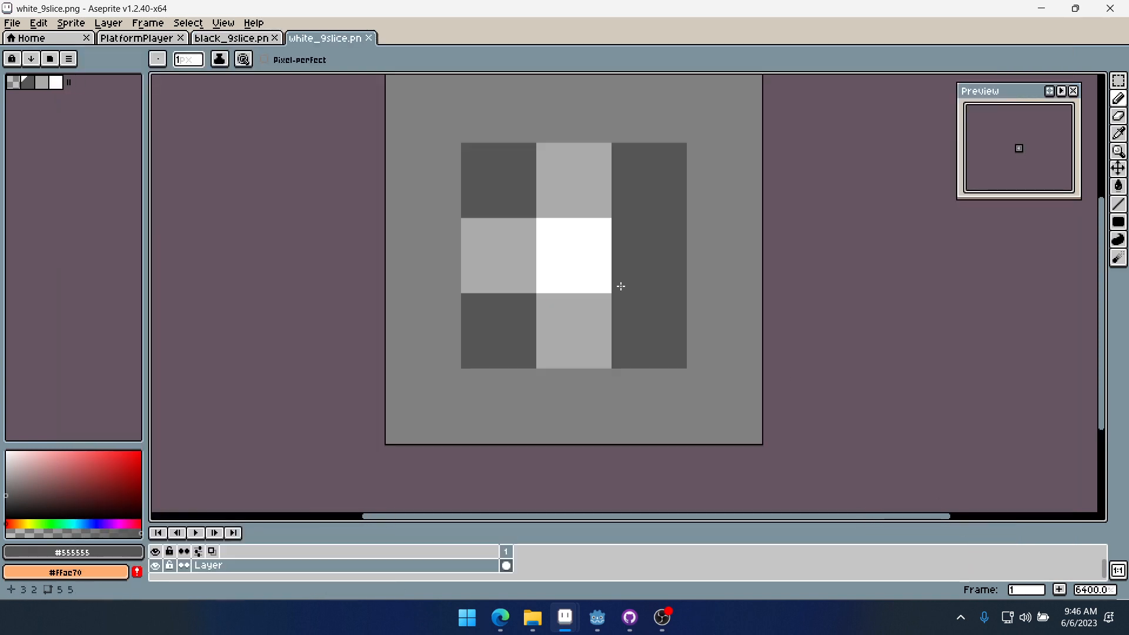
- Repaint white_9slice.png with a white center cross and light gray corners, save it, and minimise Aseprite
left_click(584, 237, "alt")
left_click(660, 242)
left_click(600, 188)
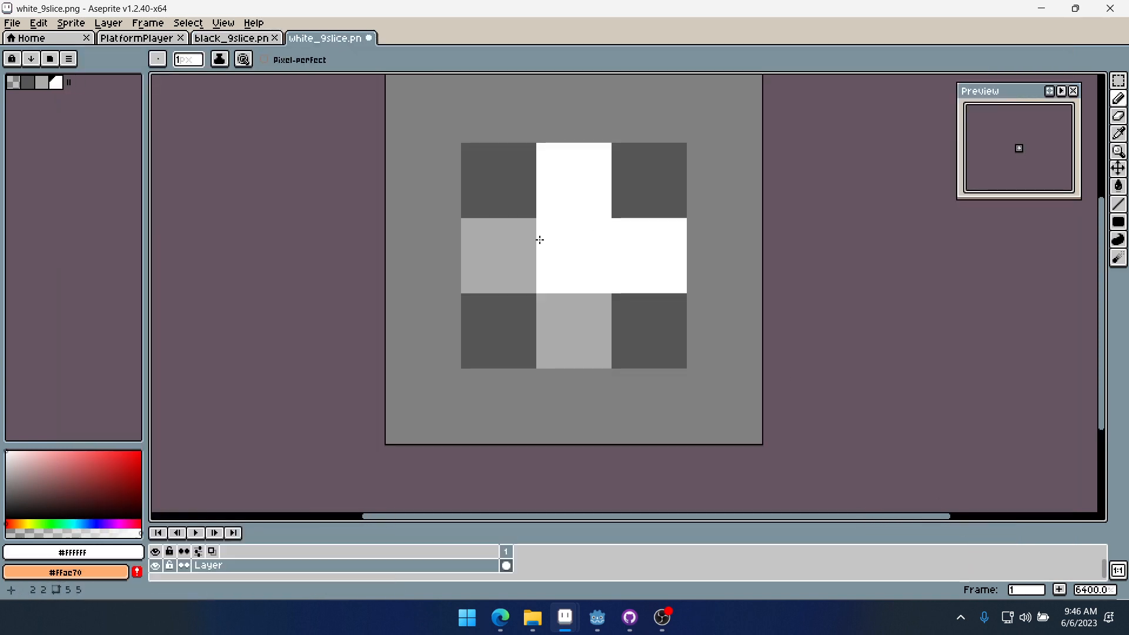
left_click(527, 241)
left_click(587, 323)
left_click(41, 82)
left_click(484, 179)
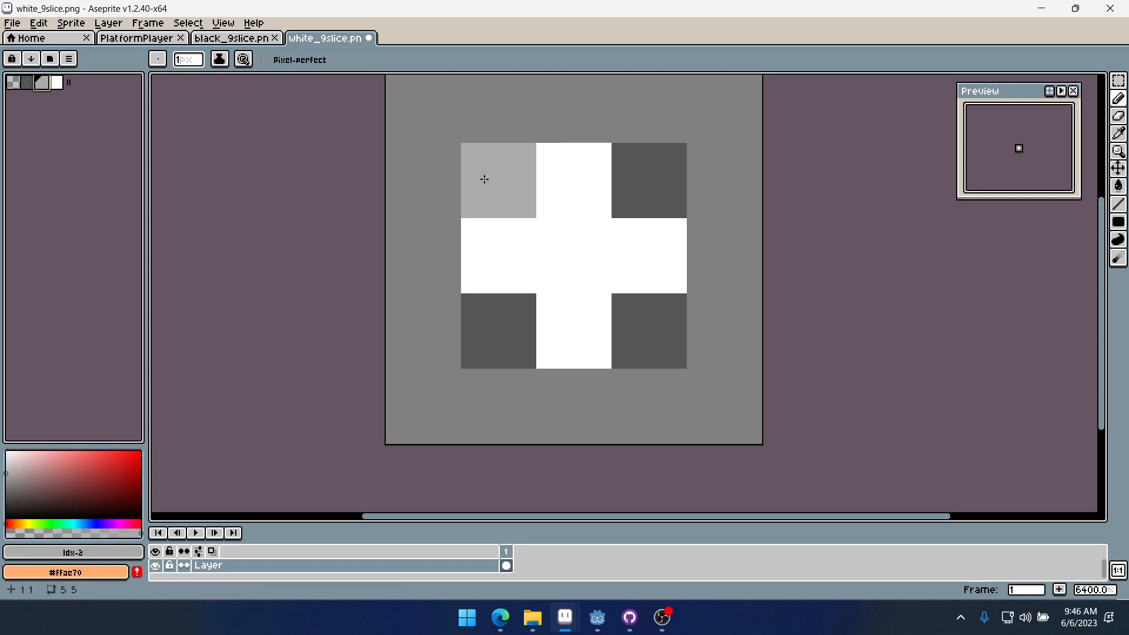
left_click(680, 180)
left_click(647, 330)
left_click(514, 312)
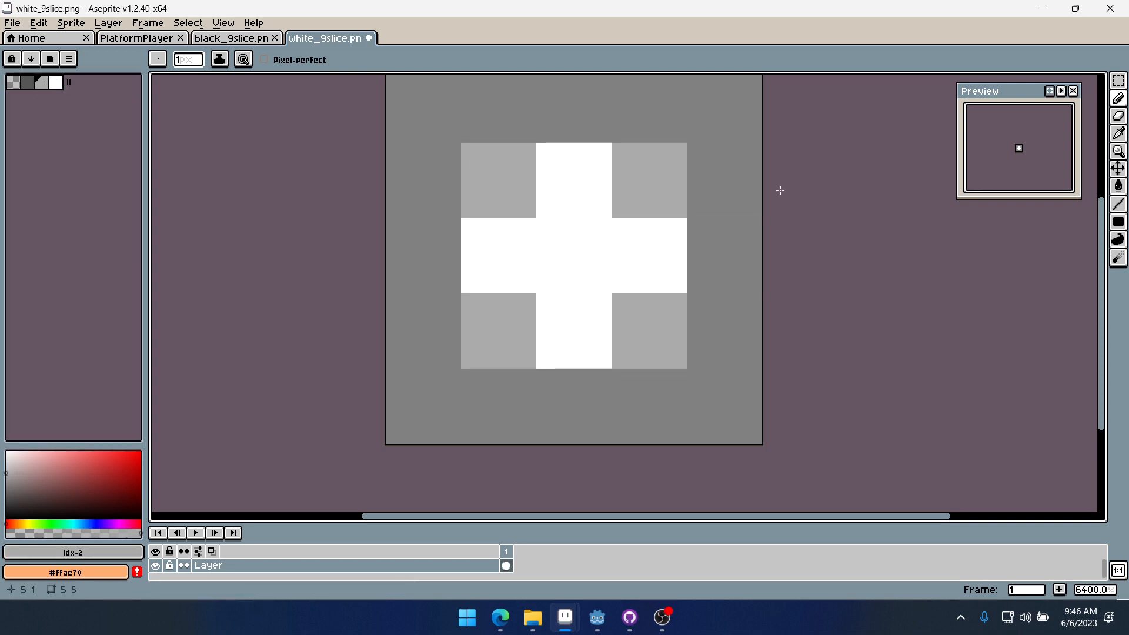
key("ctrl+s")
left_click(1043, 10)
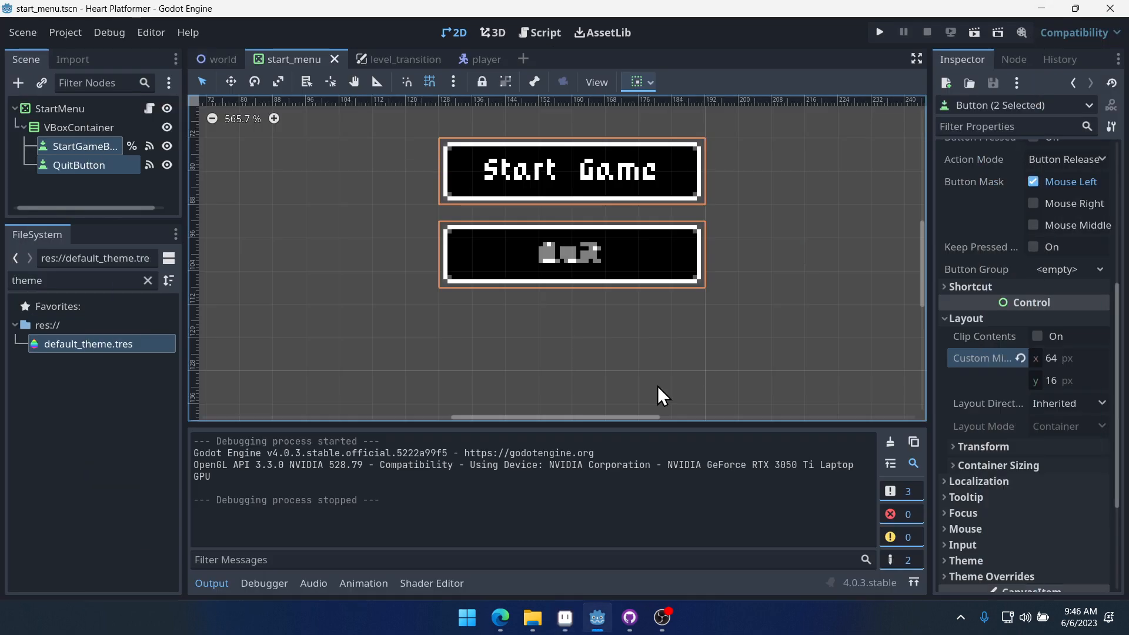
- Run the project, move focus between Start Game and Quit, and start the game
left_click(834, 277)
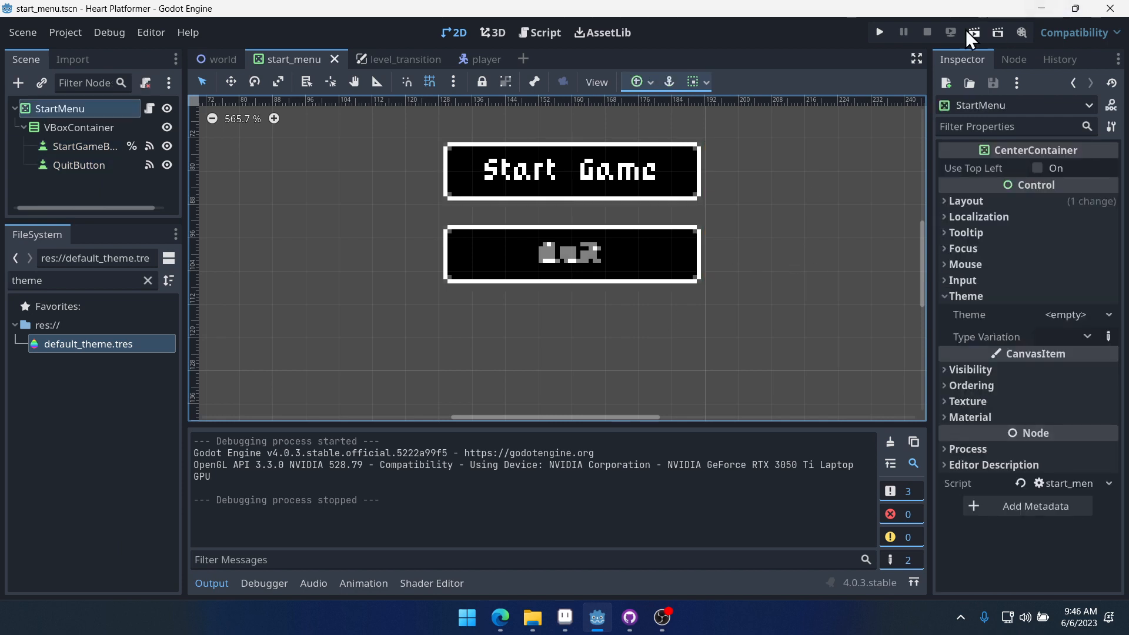
left_click(882, 31)
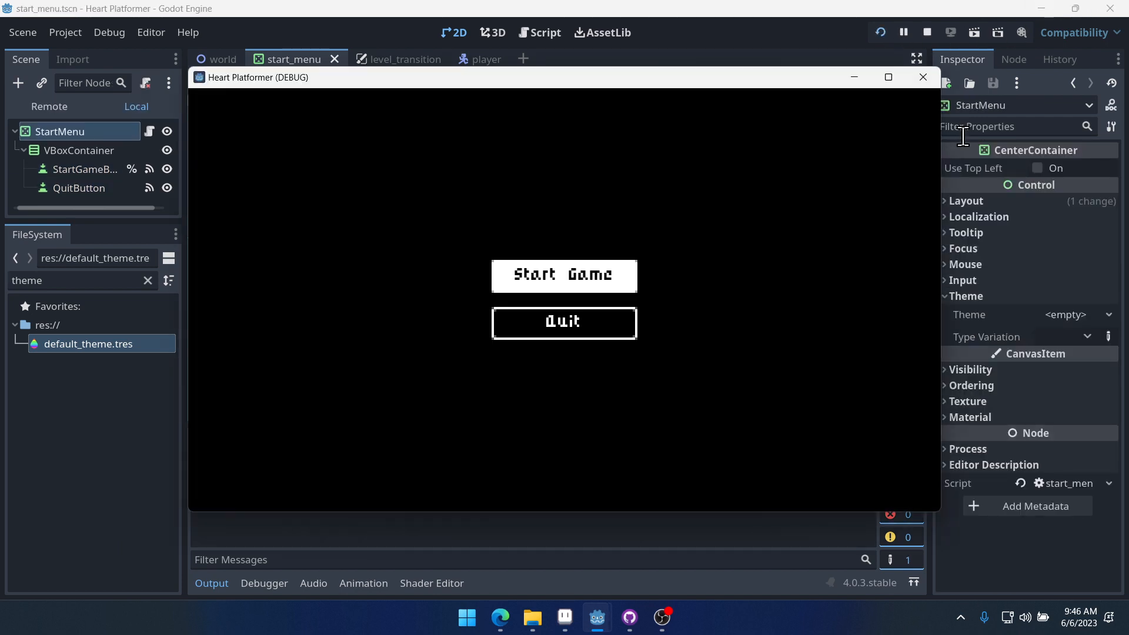
key("Down")
key("Up")
key("Down")
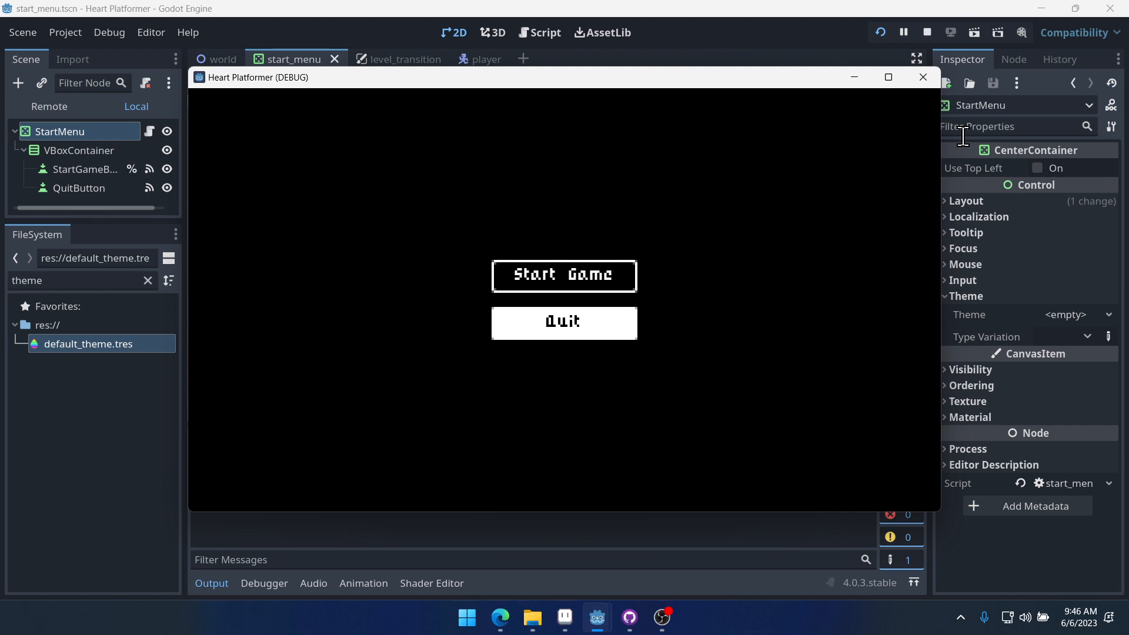
key("Down")
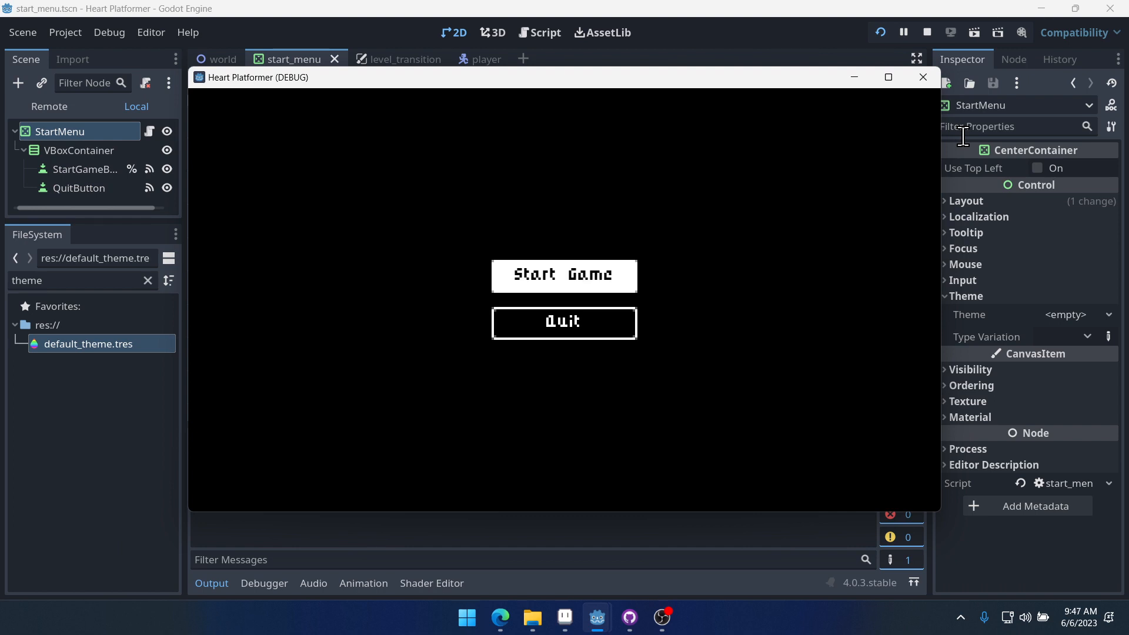
key("Up")
key("Down")
key("Down")
key("Up")
key("Down")
key("Up")
key("Down")
key("Up")
key("Return")
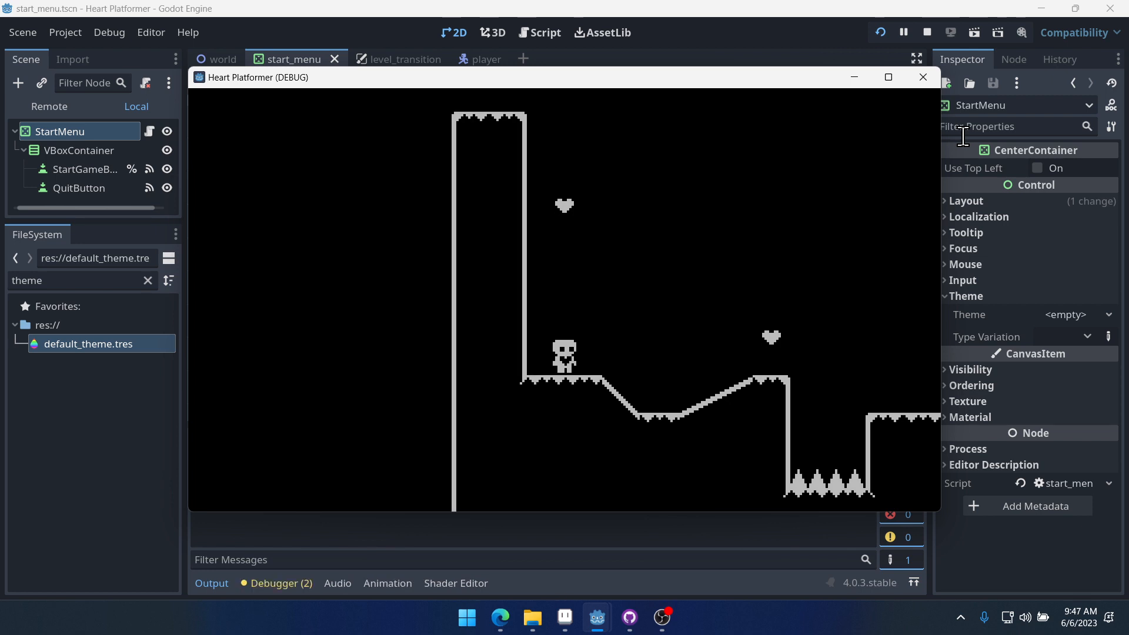
- Play the level briefly, moving and jumping the character, then close the game window
key("Right")
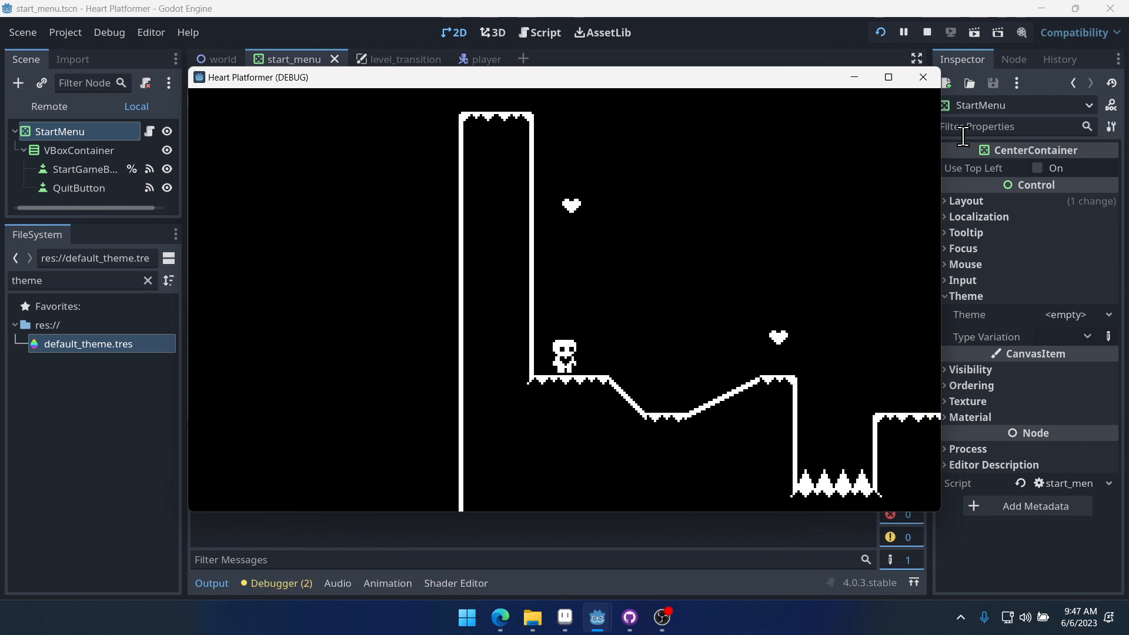
key("space")
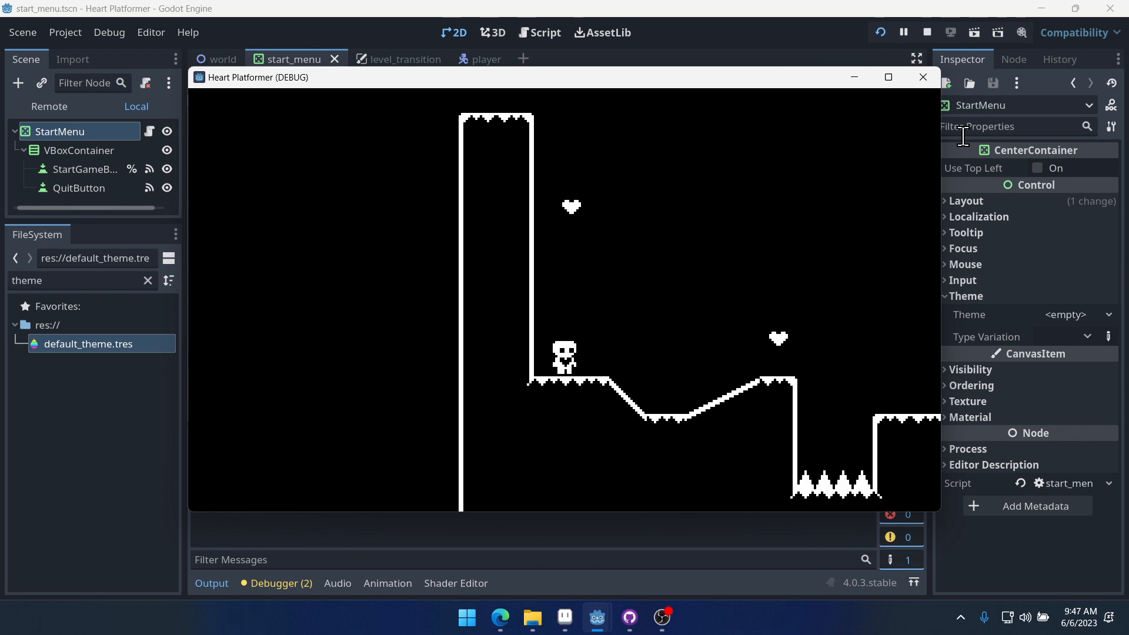
key("space")
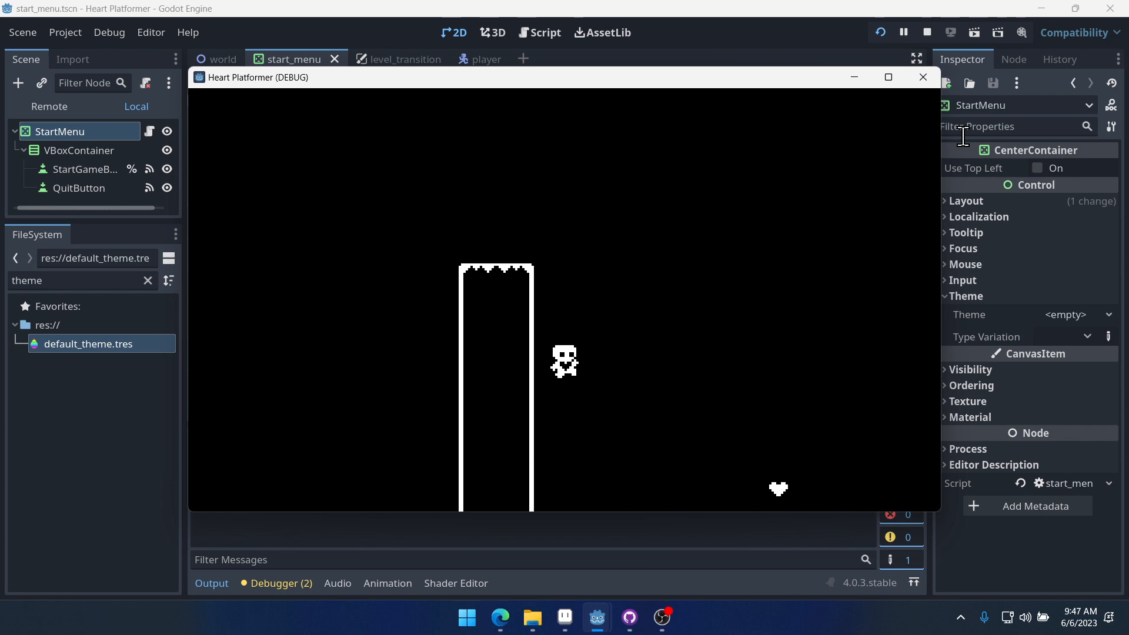
key("Right")
key("Right")
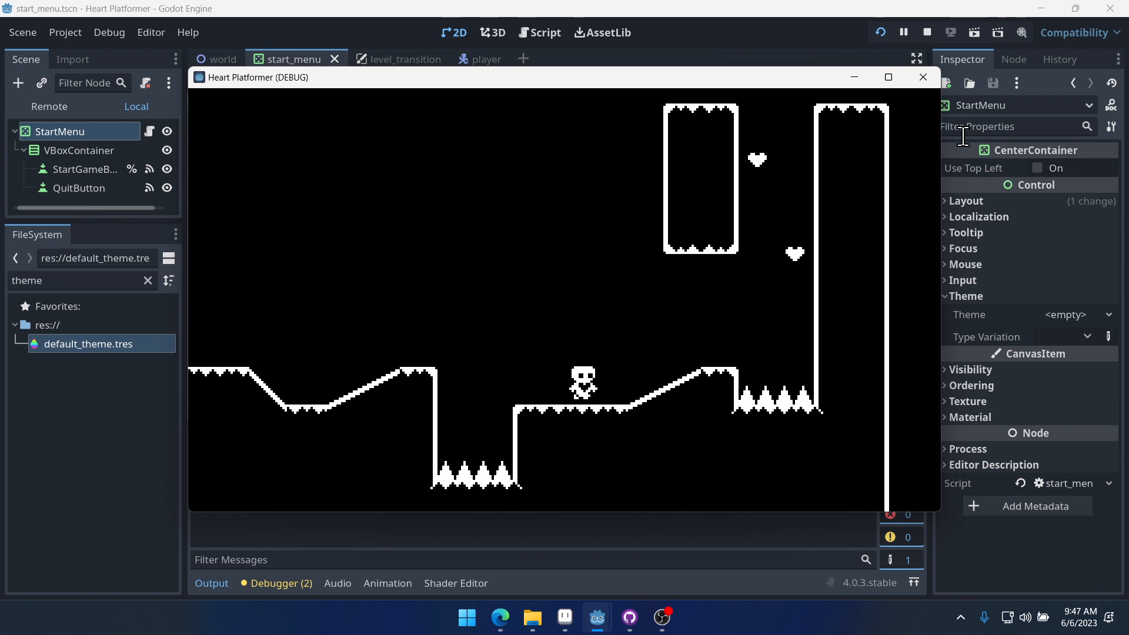
key("space")
key("space")
key("Left")
key("space")
key("Right")
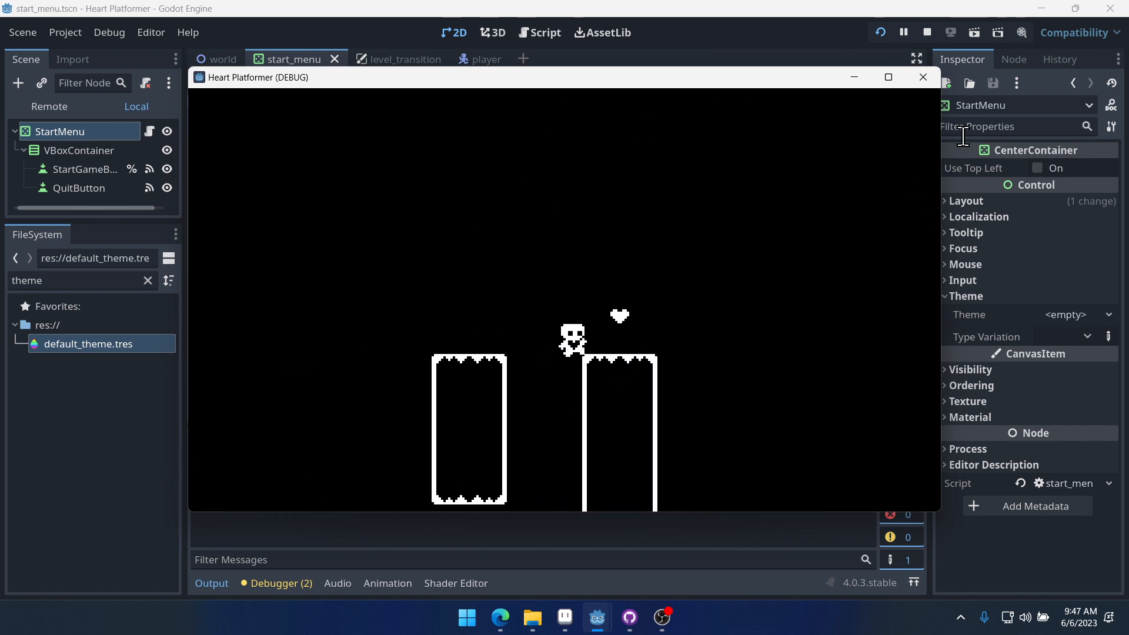
key("space")
key("Left")
key("space")
key("Right")
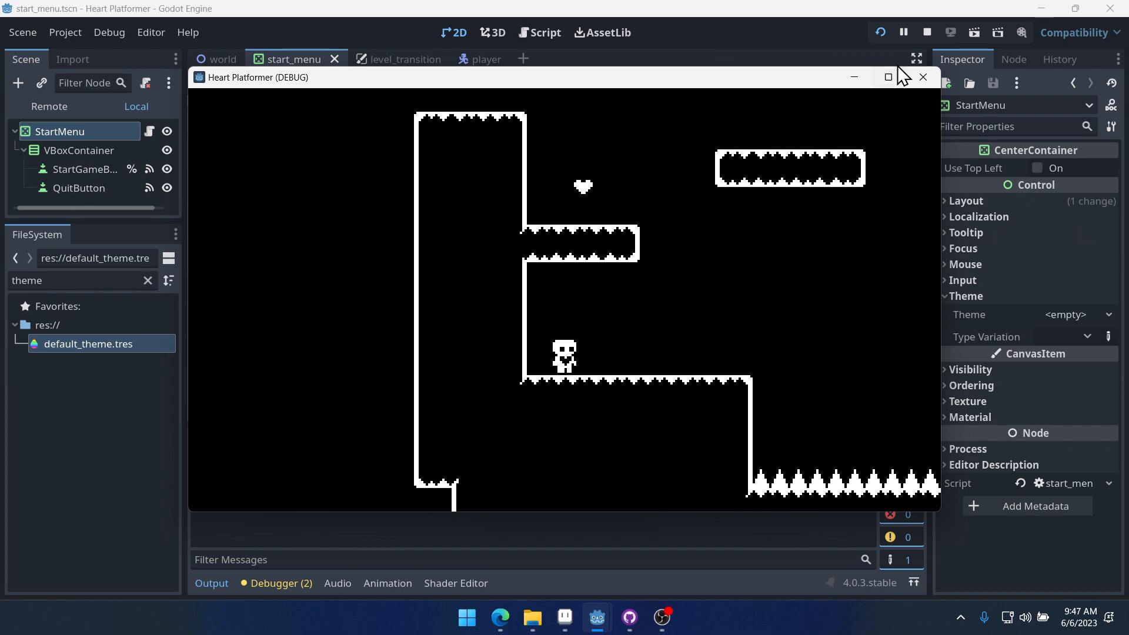
left_click(923, 77)
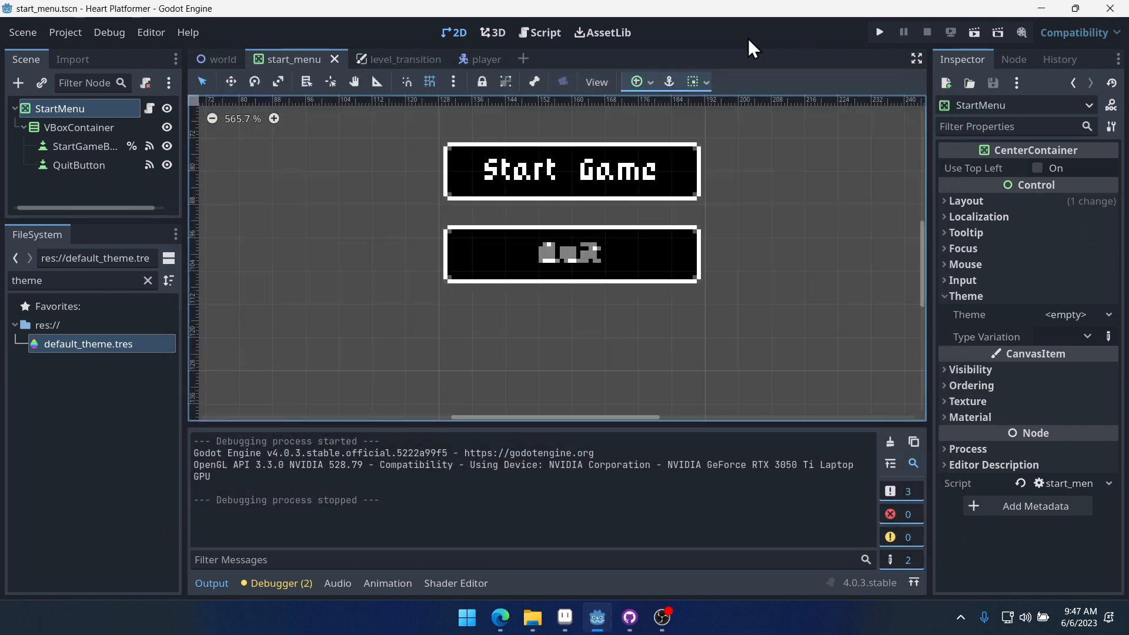
- Quick-open the level_completed.tscn scene and select its Label node
key("ctrl+shift+o")
type("Level")
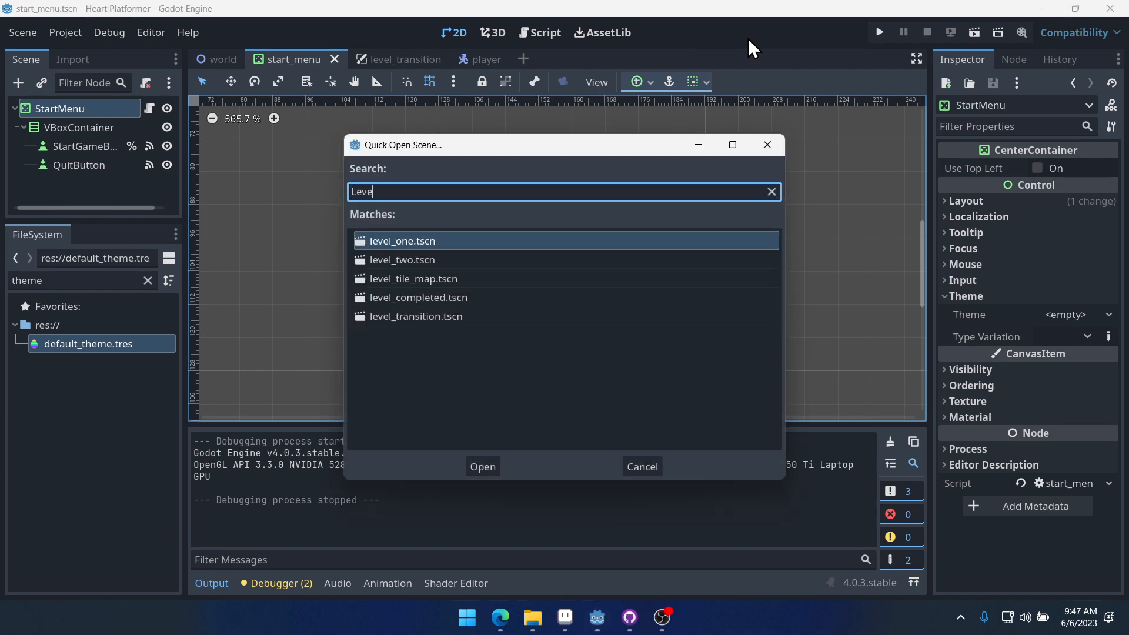
key("Down")
key("Down")
key("Down")
key("Return")
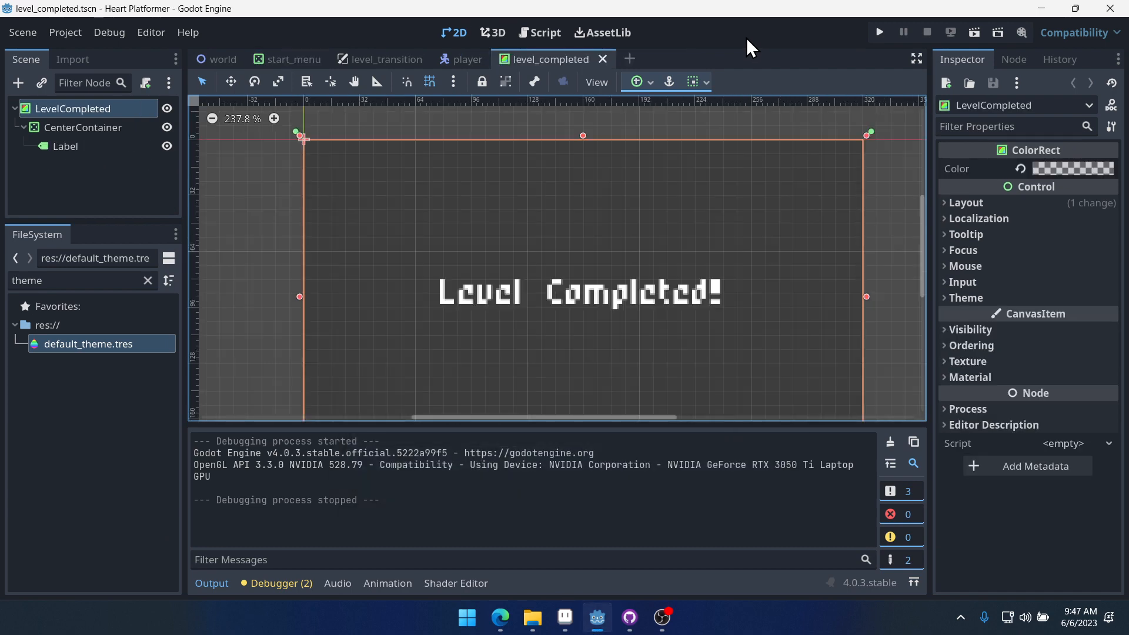
scroll(626, 306, "up", 3)
left_click(64, 146)
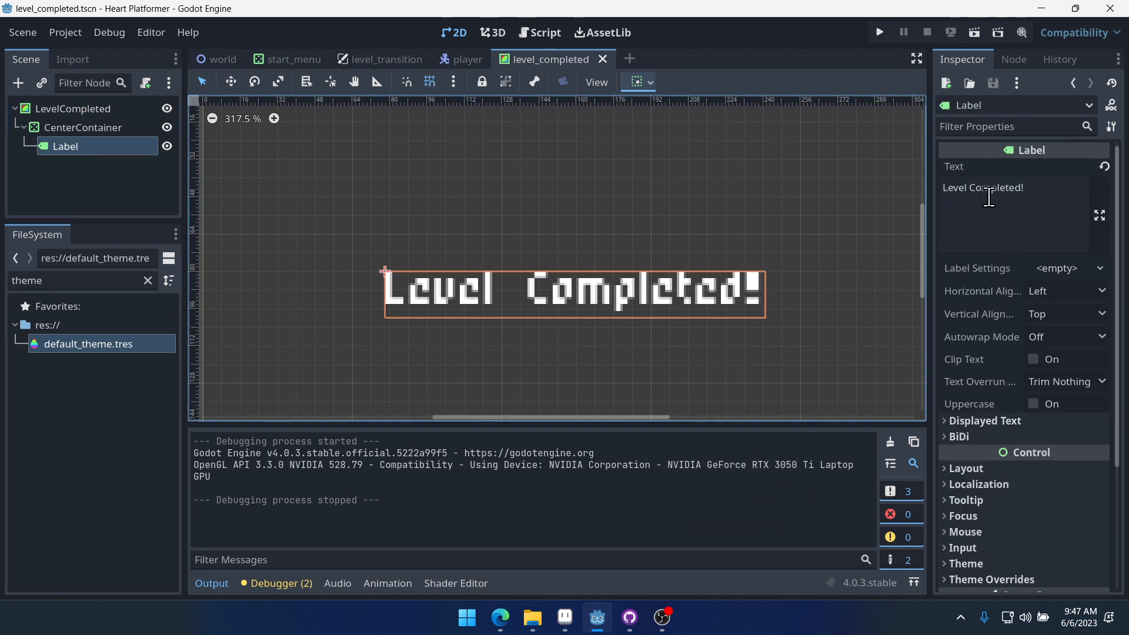
scroll(680, 301, "down", 2)
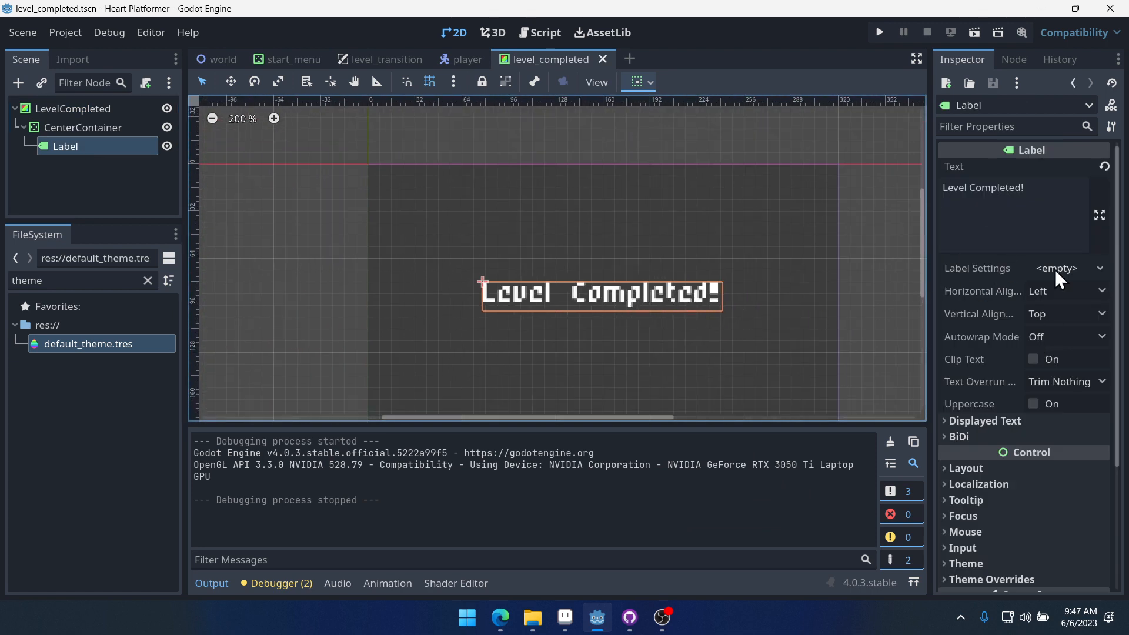
- Add a Label type to the default_theme.tres theme, set its font_size to 6, and save
scroll(720, 304, "up", 1)
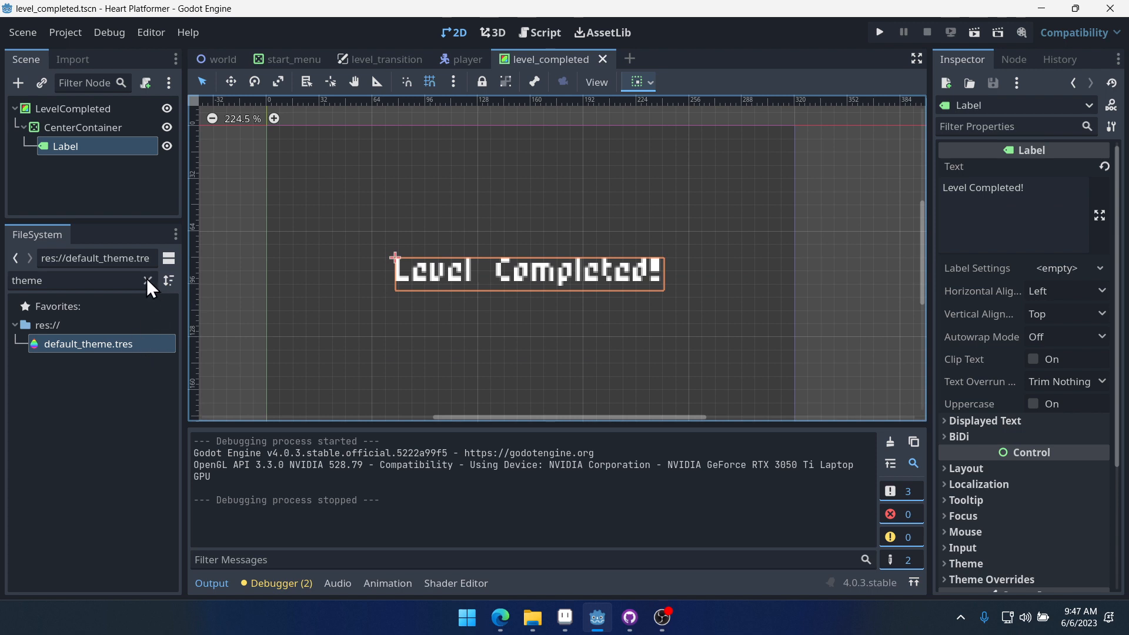
double_click(132, 341)
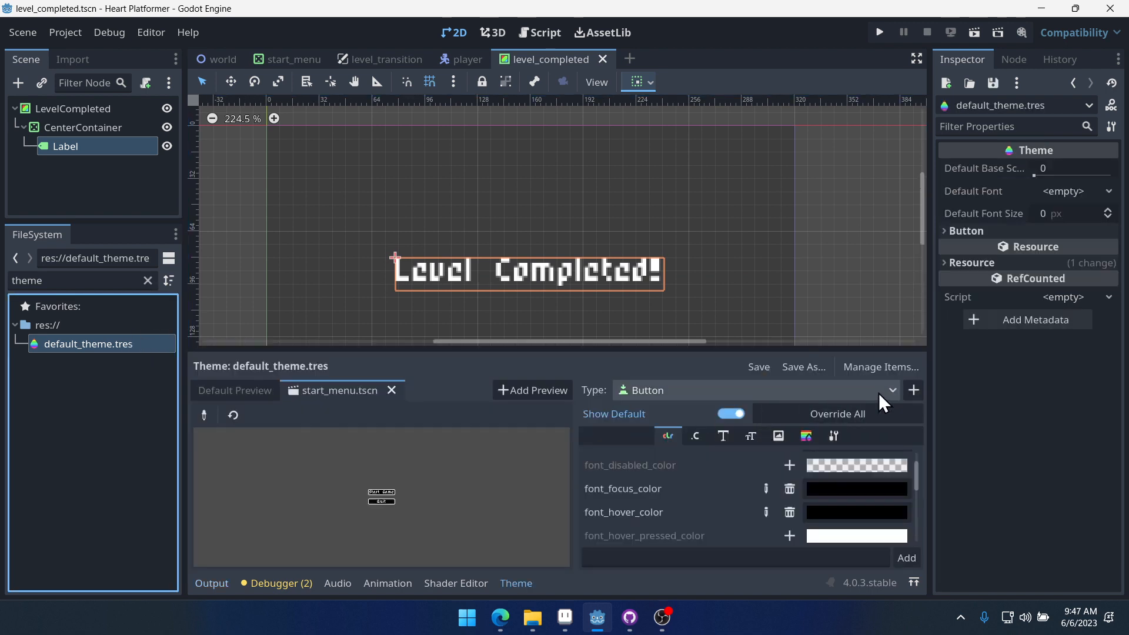
left_click(914, 389)
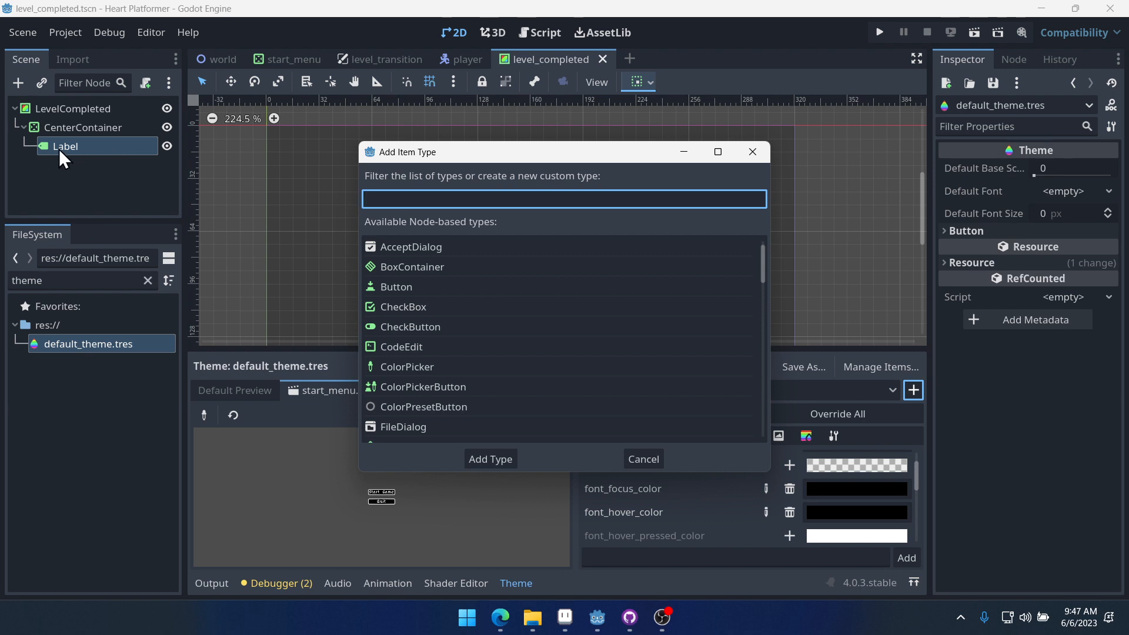
type("label")
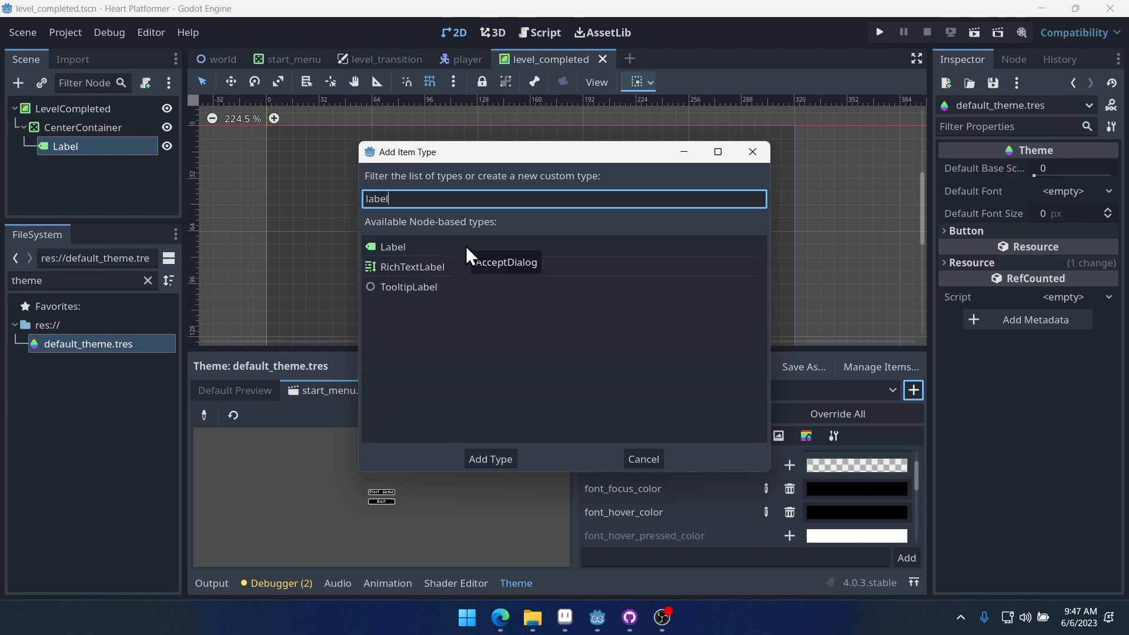
double_click(395, 247)
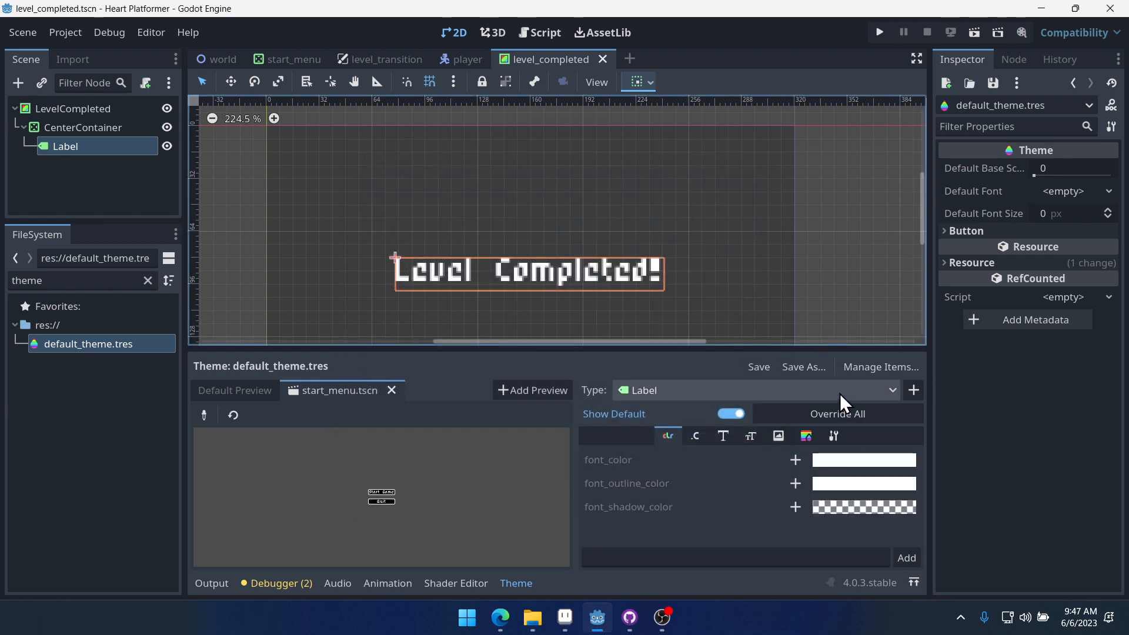
left_click(724, 436)
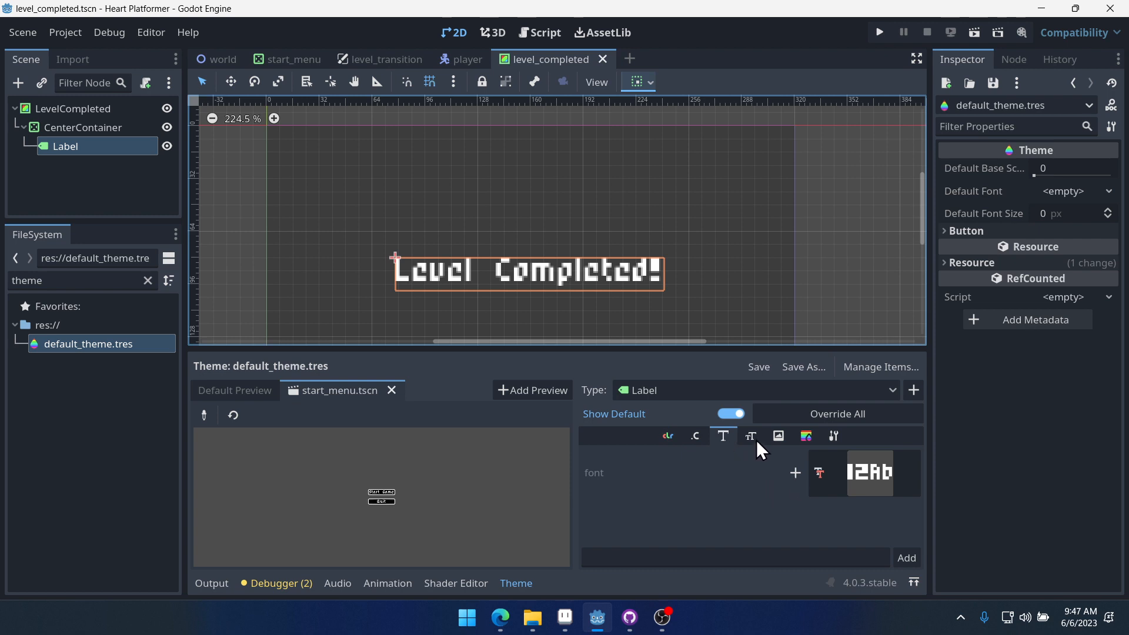
left_click(752, 435)
left_click(796, 460)
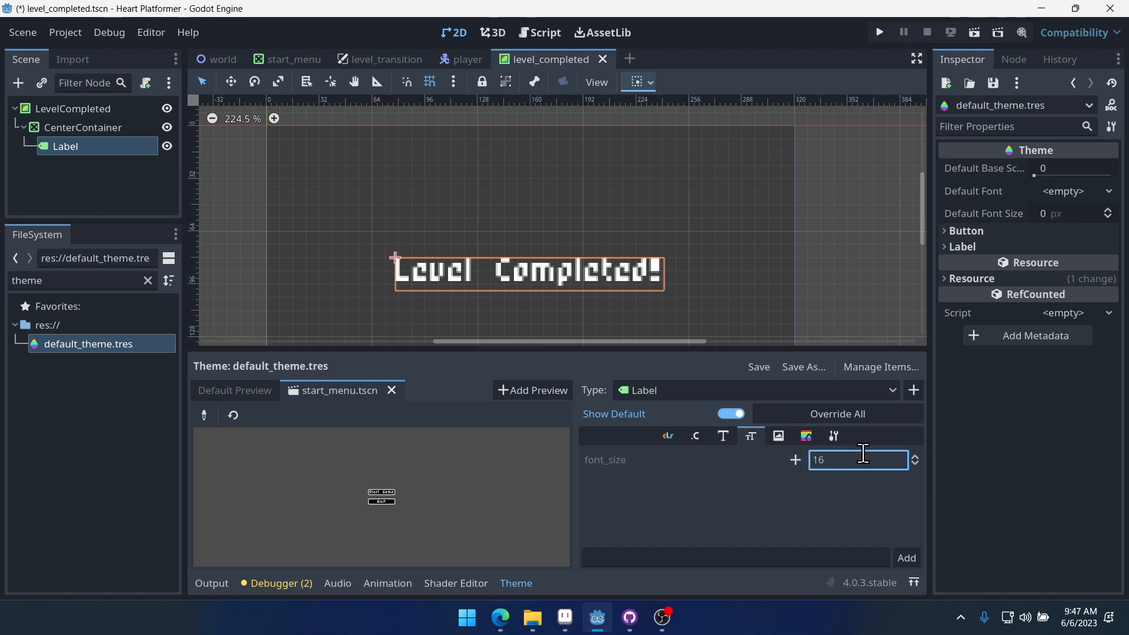
left_click(799, 463)
left_click(799, 464)
left_click(848, 456)
key("Left")
key("BackSpace")
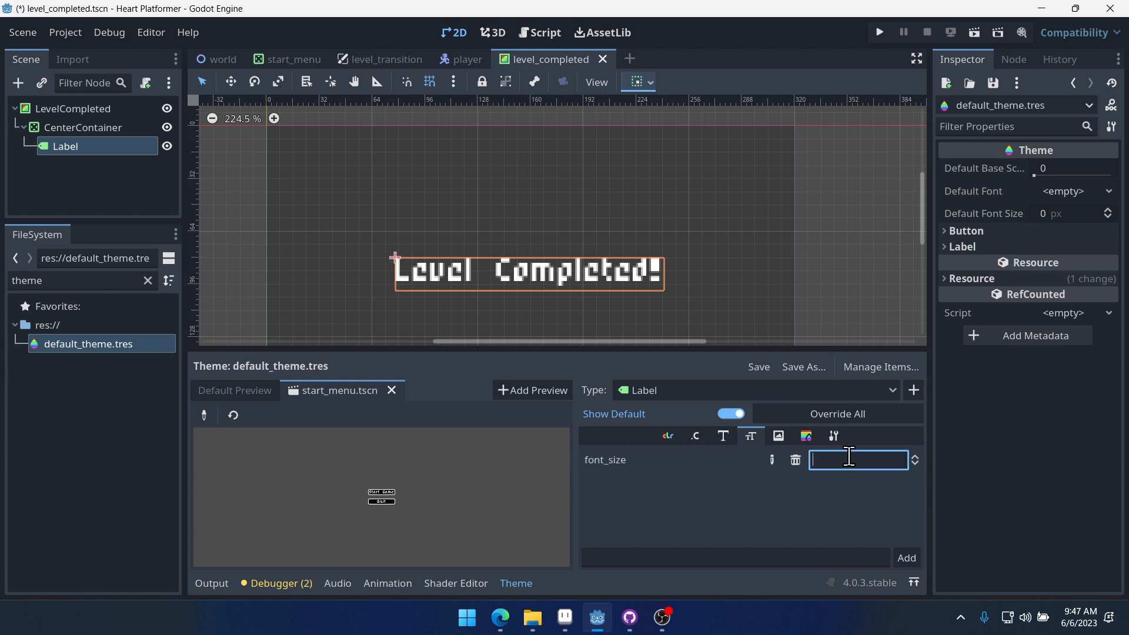
left_click(852, 230)
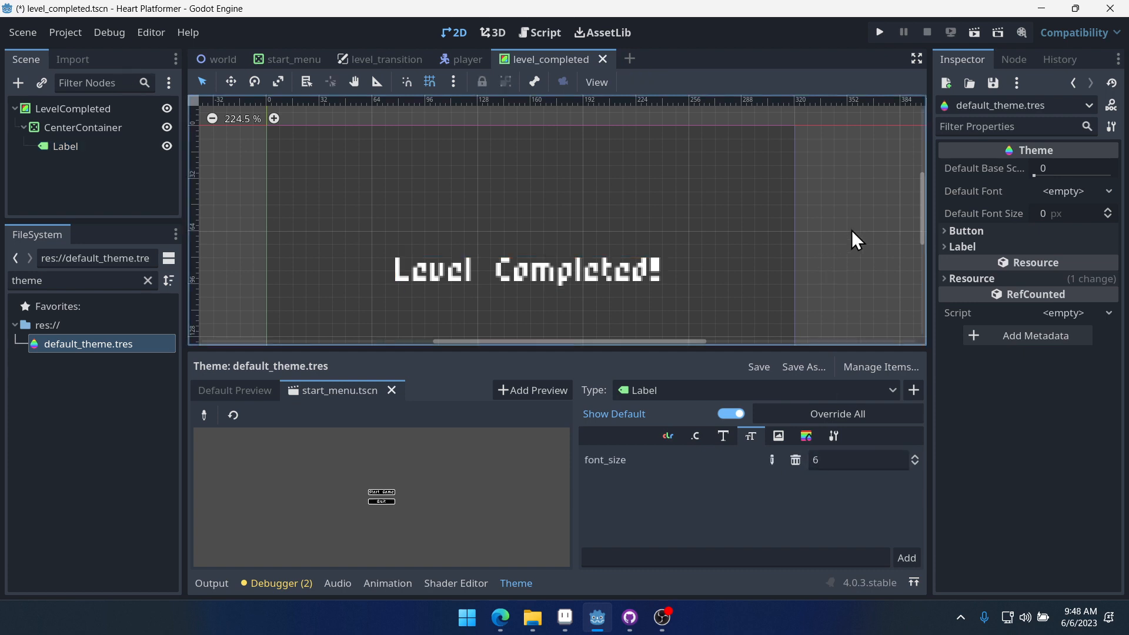
key("ctrl+s")
- Run the project and start the game from the main menu
left_click(464, 58)
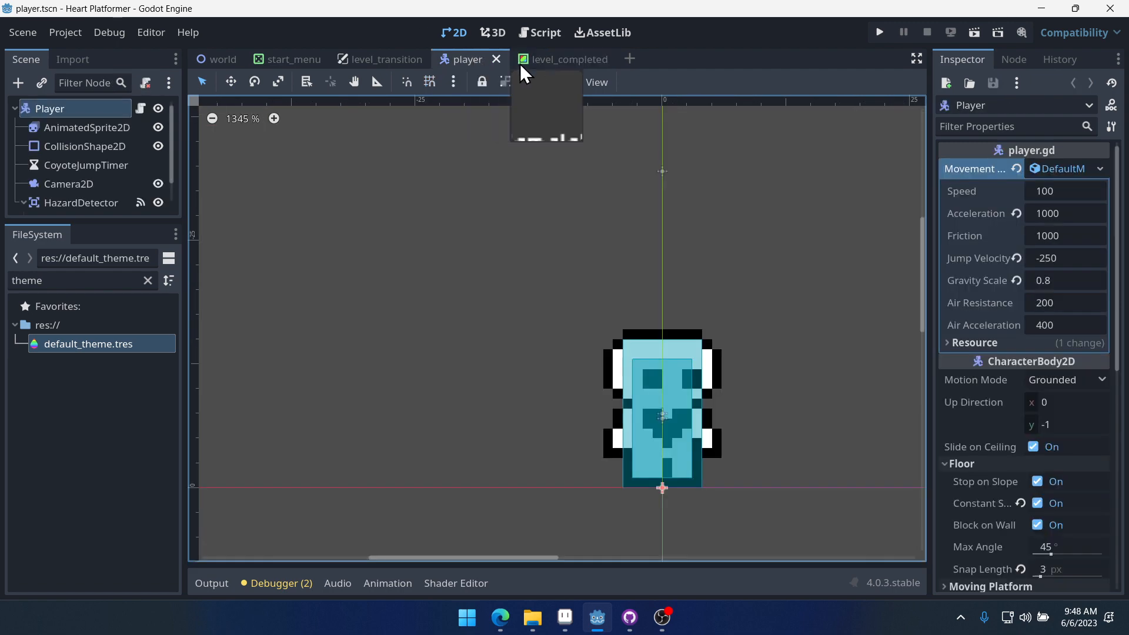
left_click(544, 59)
scroll(570, 235, "up", 2)
scroll(548, 278, "up", 1)
middle_click_drag(565, 240, 620, 151)
scroll(619, 153, "down", 5)
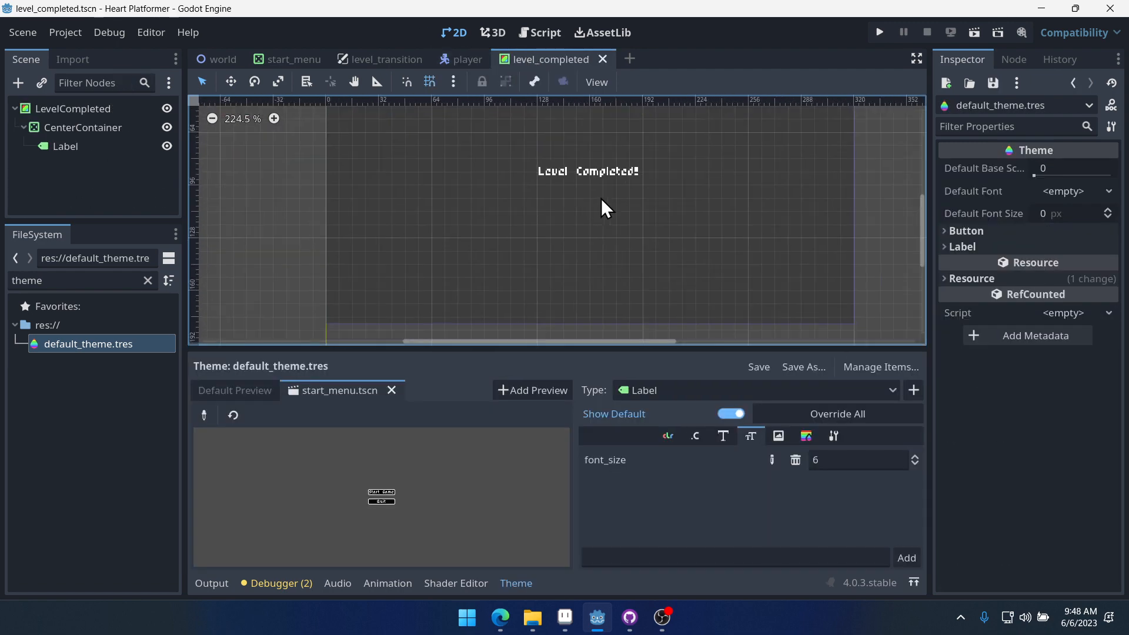
left_click(879, 33)
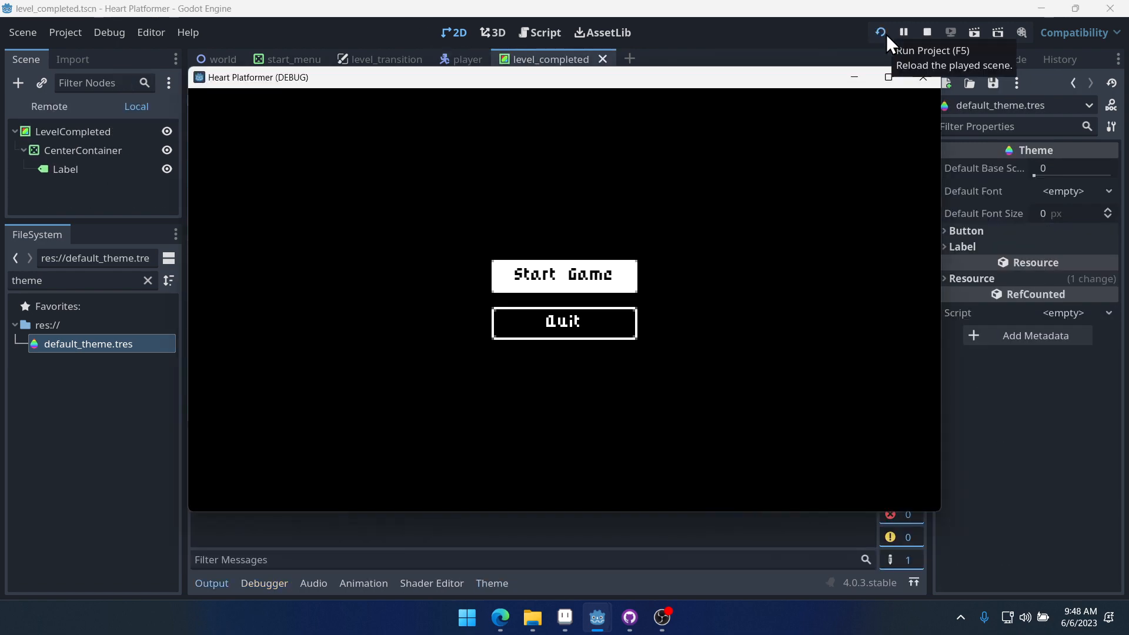
key("Down")
key("Up")
key("Return")
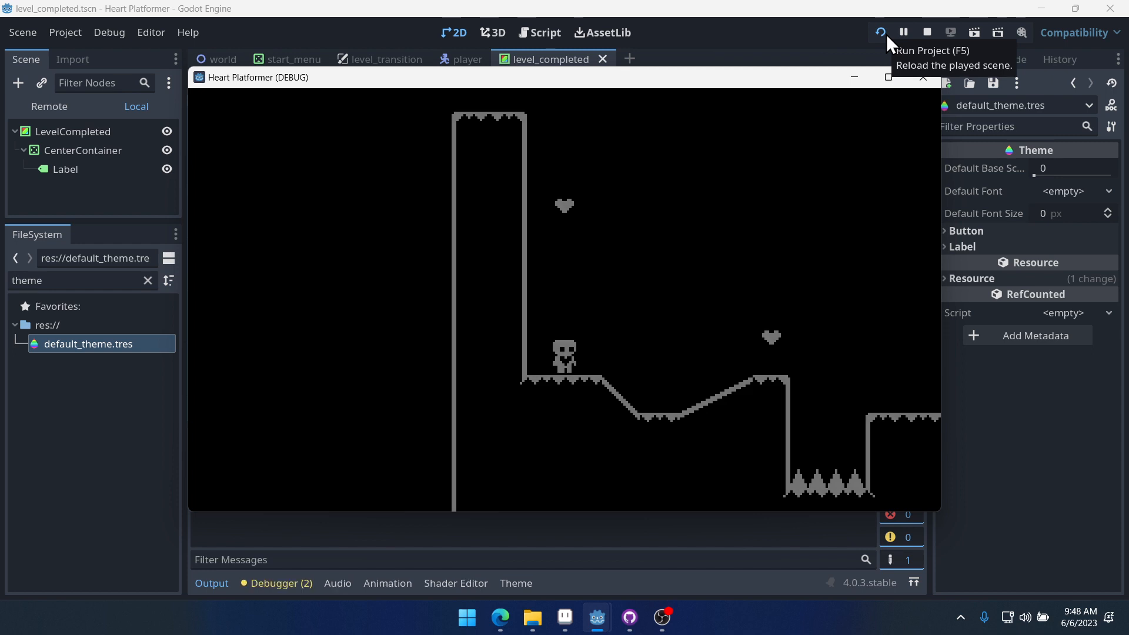
- Play the level briefly, moving and jumping the character, then close the game window
key("Up")
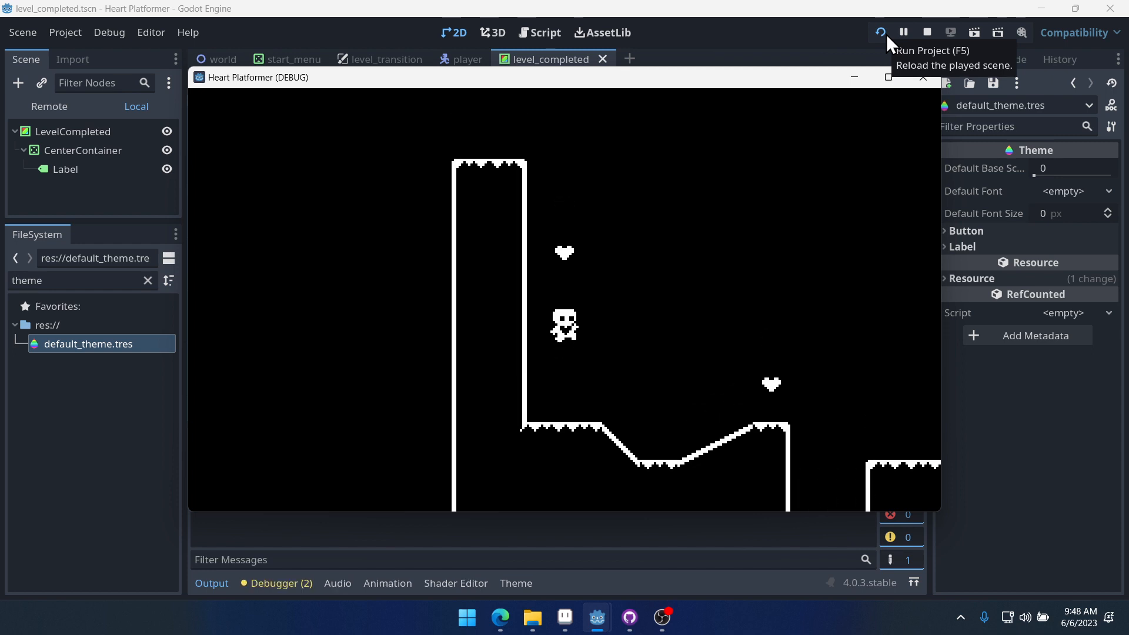
key("Up")
key("Right")
key("Up")
key("Right")
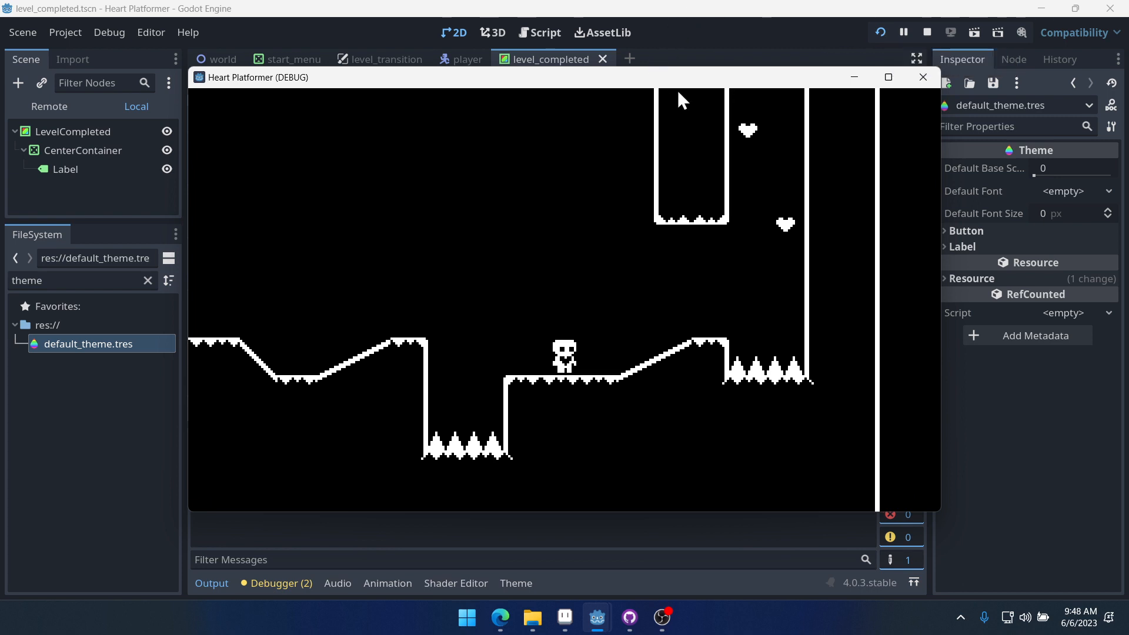
key("Right")
key("Up")
key("Up")
key("Up")
key("Left")
key("Up")
key("Right")
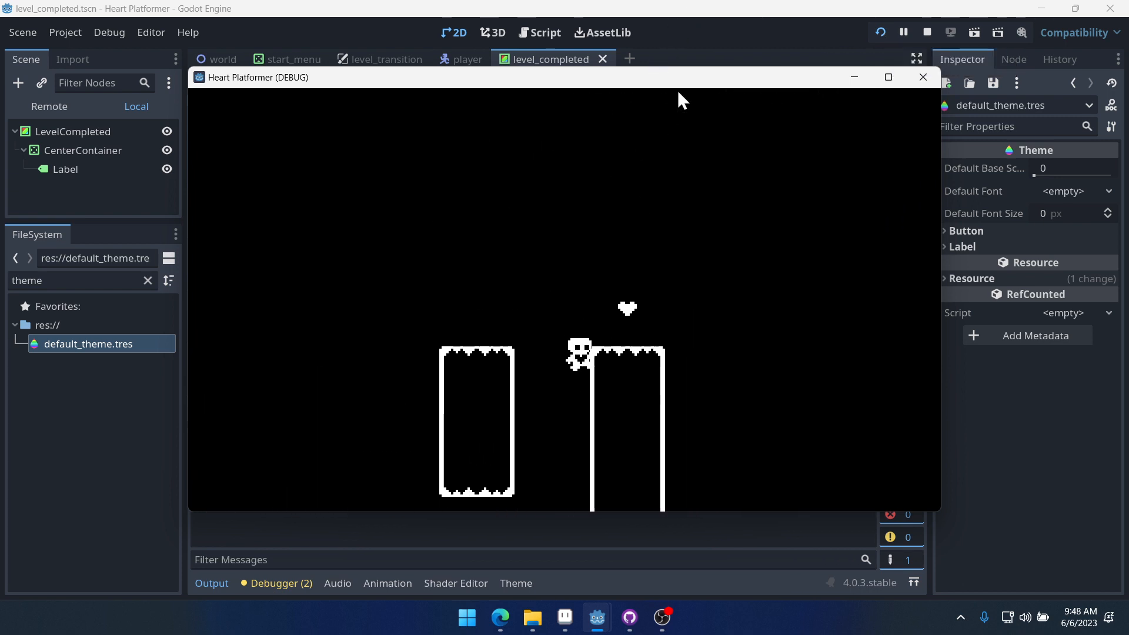
key("Up")
key("Left")
key("Up")
key("Up")
key("Right")
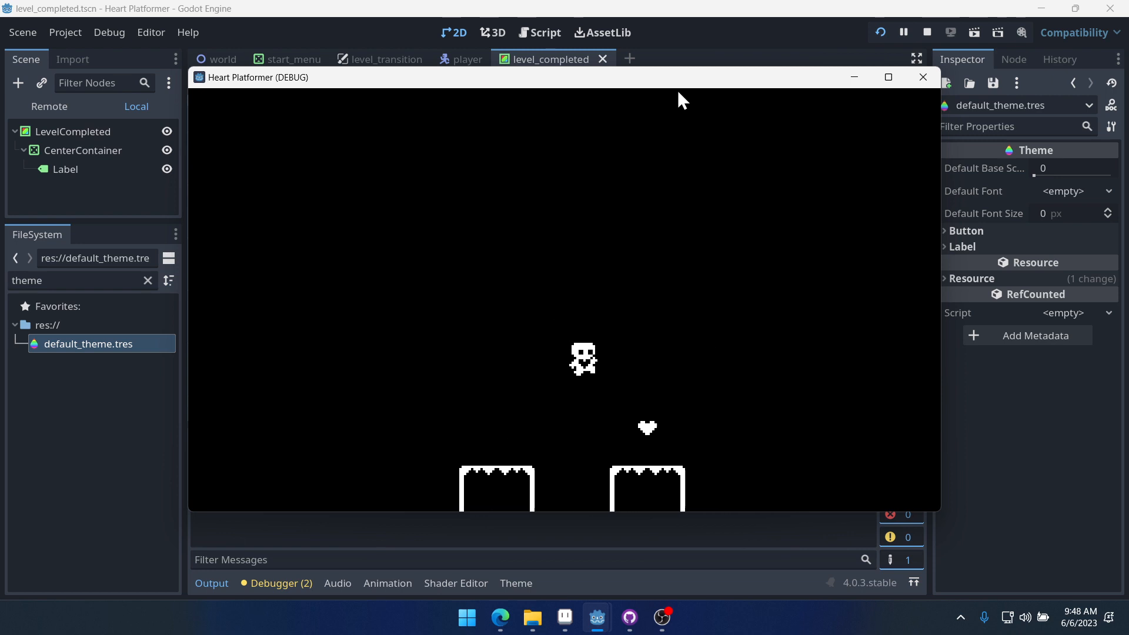
key("Right")
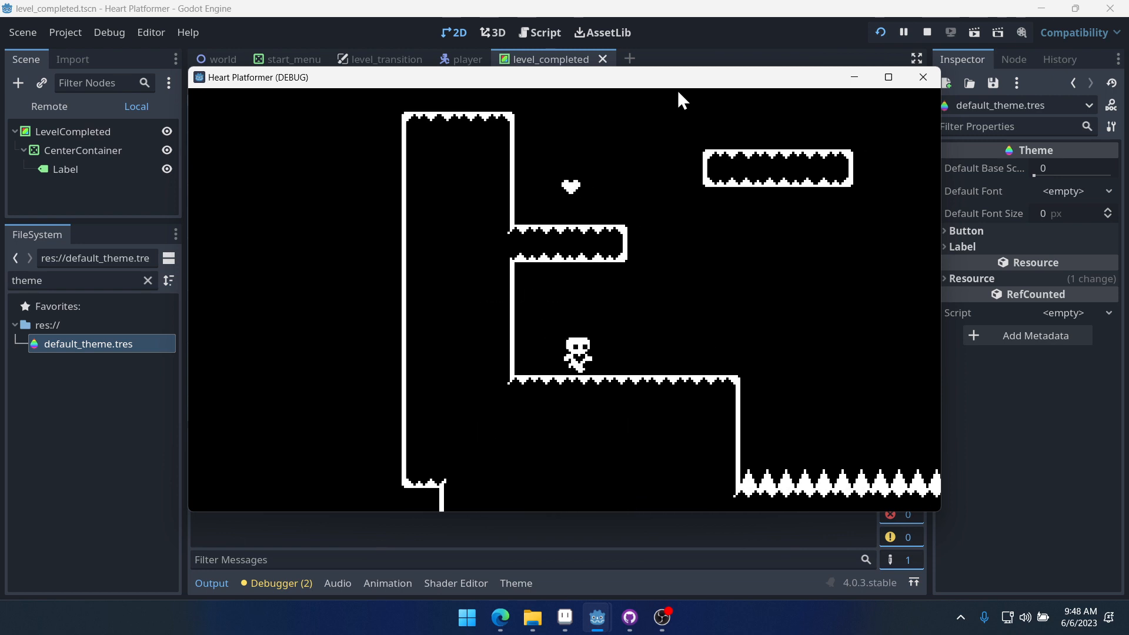
left_click(923, 78)
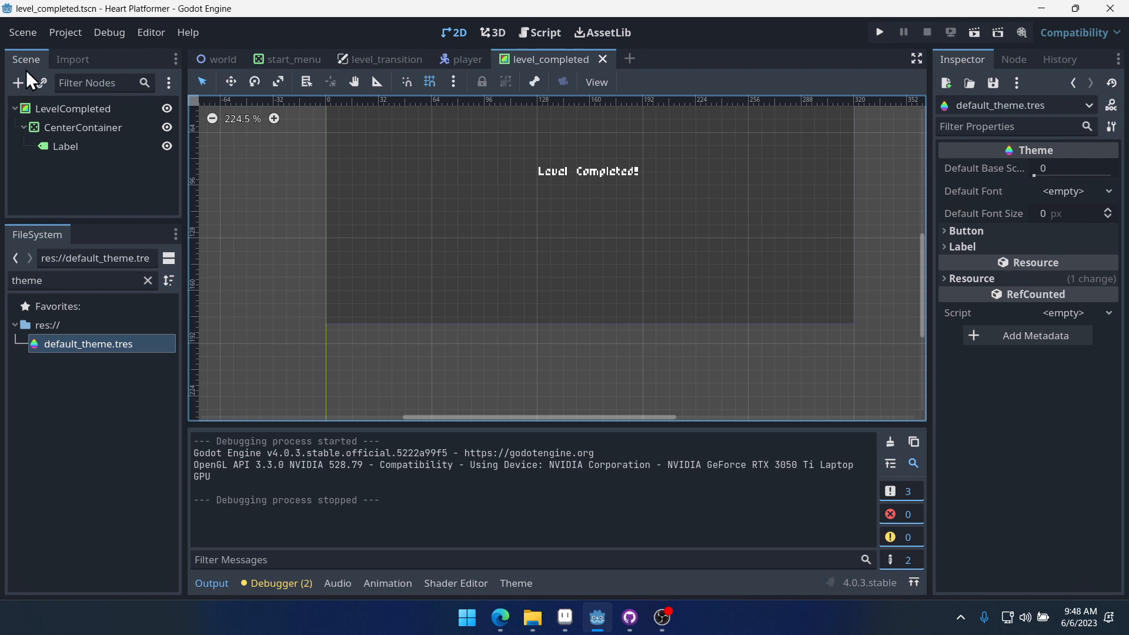
- Open the world scene's script and inspect the show_level_completed function
left_click(217, 59)
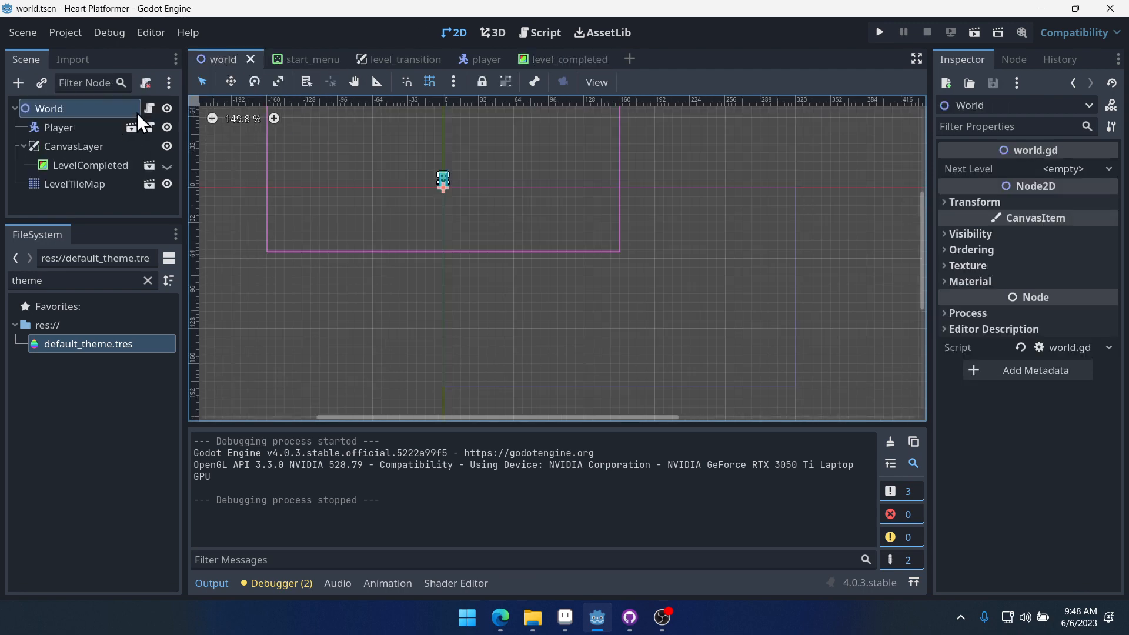
left_click(149, 108)
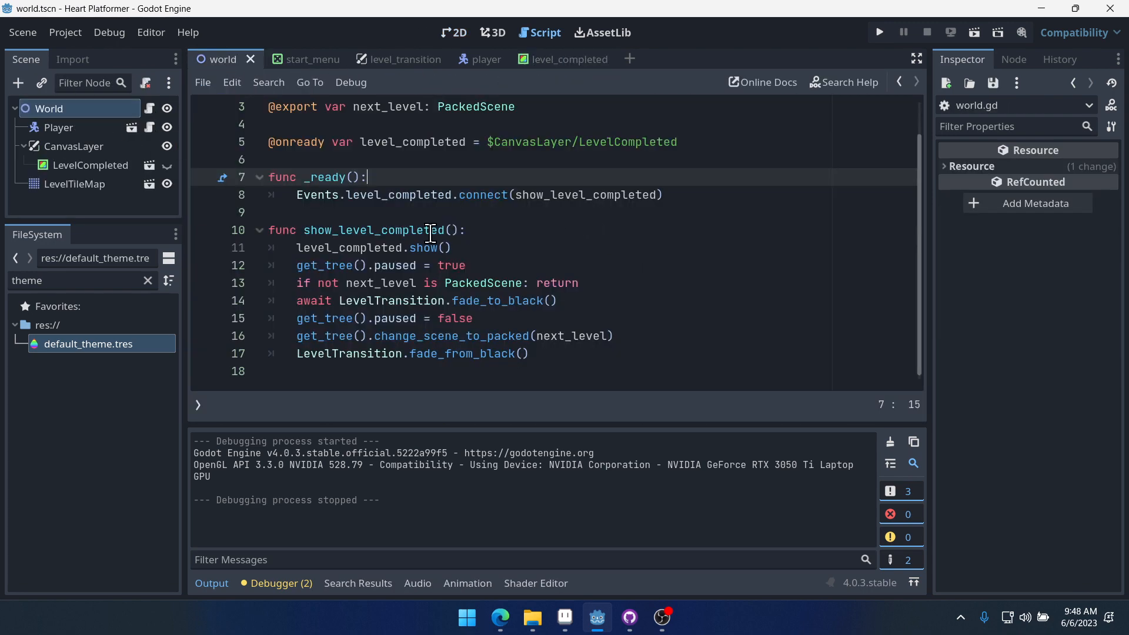
left_click_drag(492, 248, 290, 248)
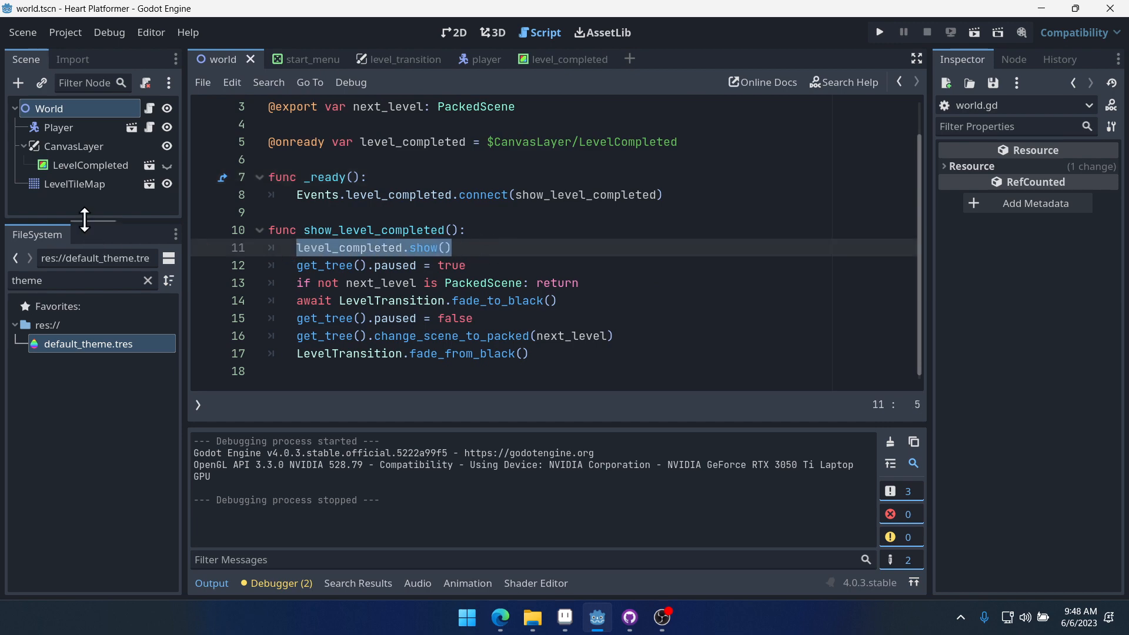
left_click_drag(92, 221, 85, 329)
left_click(621, 247)
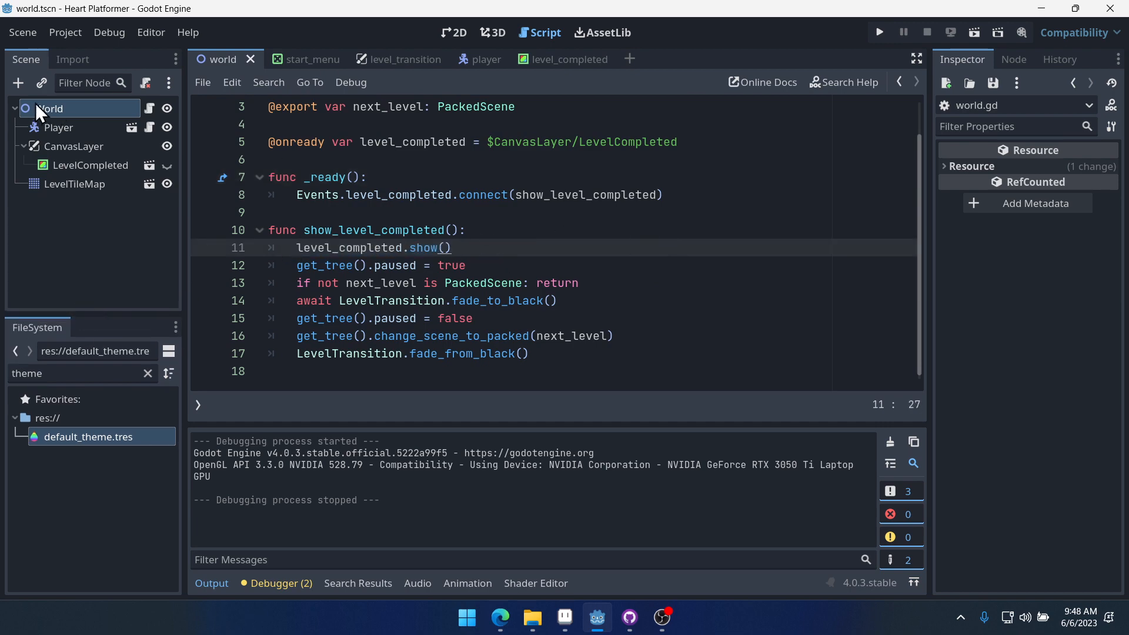
left_click(19, 83)
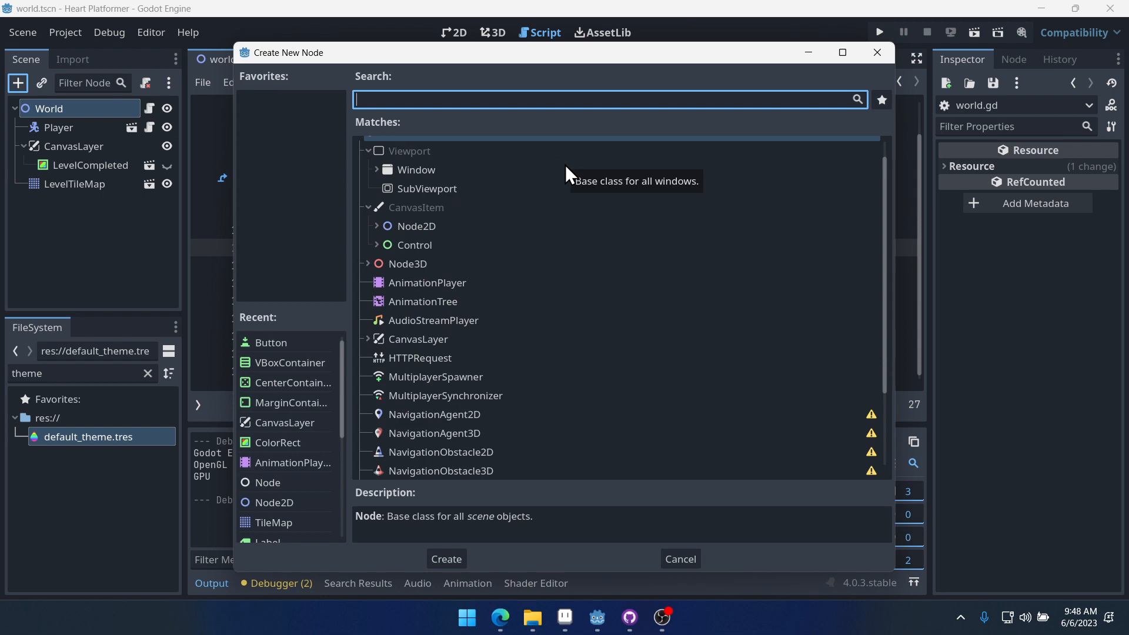
type("timer")
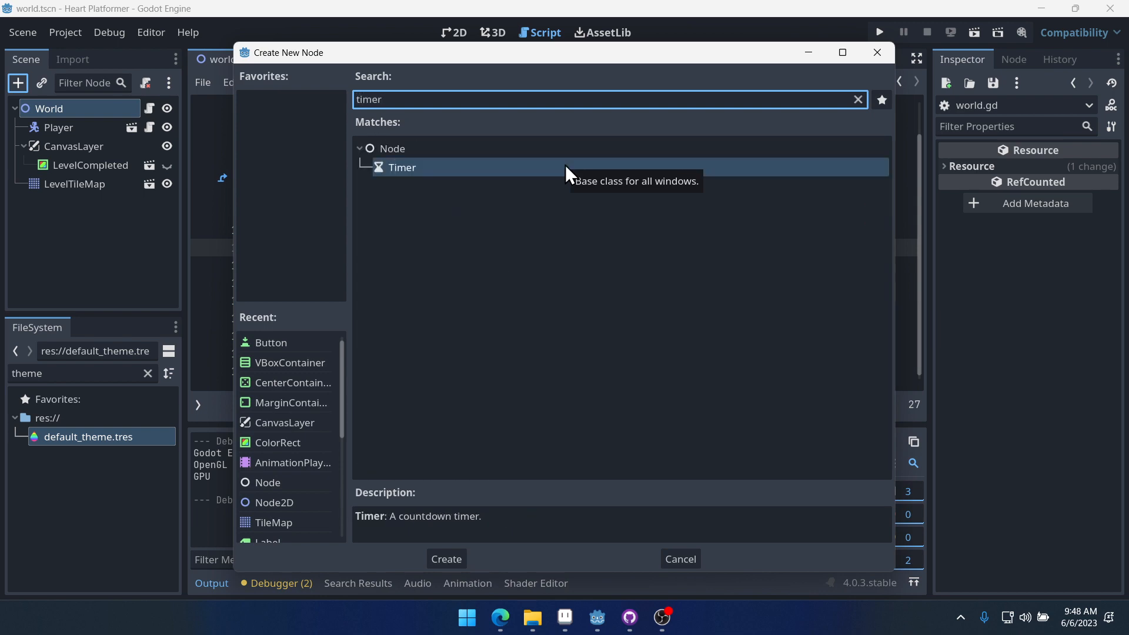
key("Return")
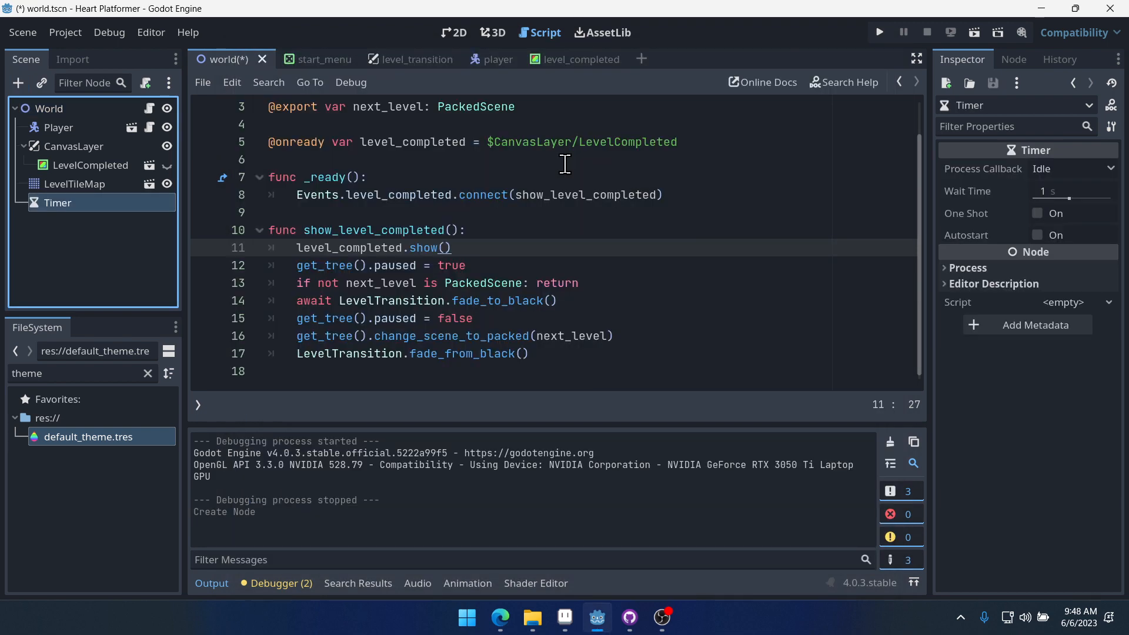
left_click(75, 186)
left_click(82, 202)
key("Delete")
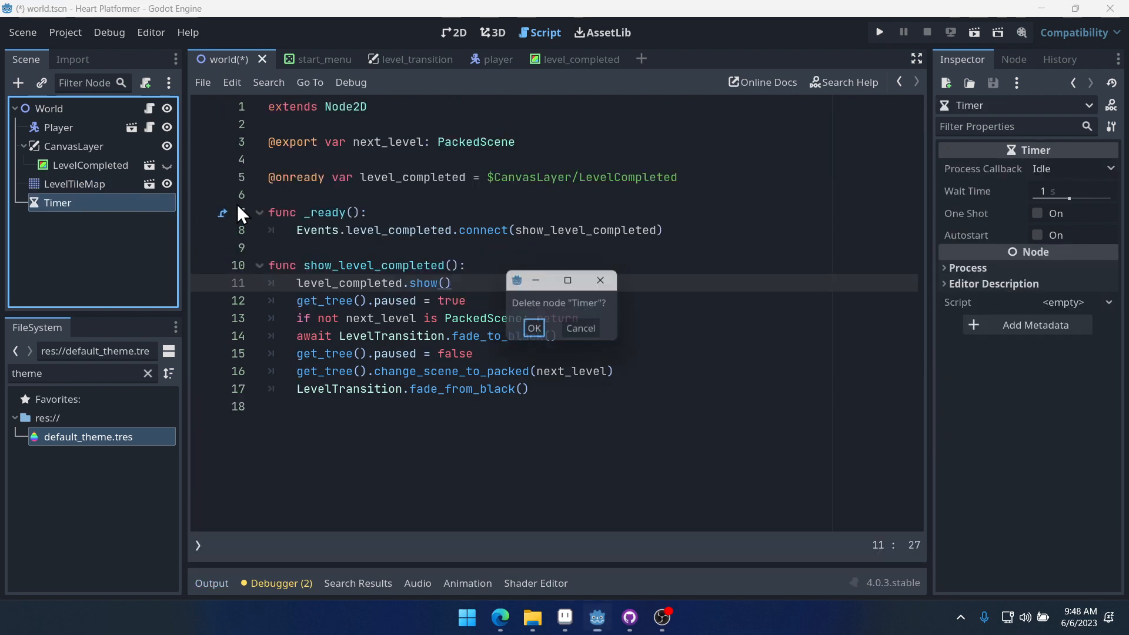
key("Return")
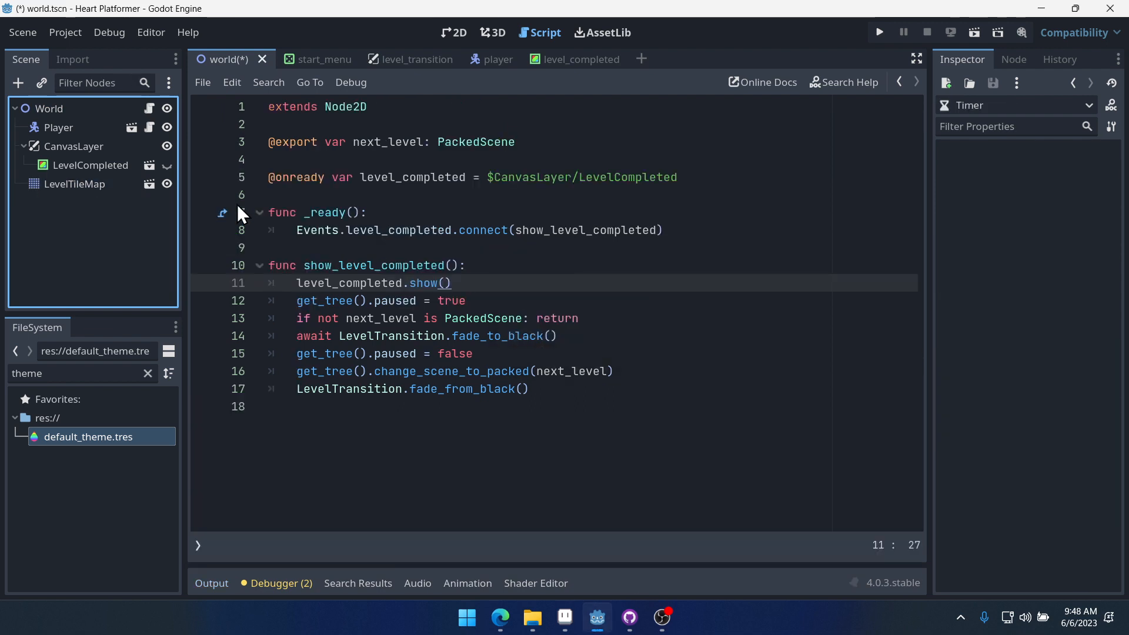
- Review the show_level_completed code and the level_completed scene's root node, switching between both scenes
left_click_drag(493, 298, 304, 300)
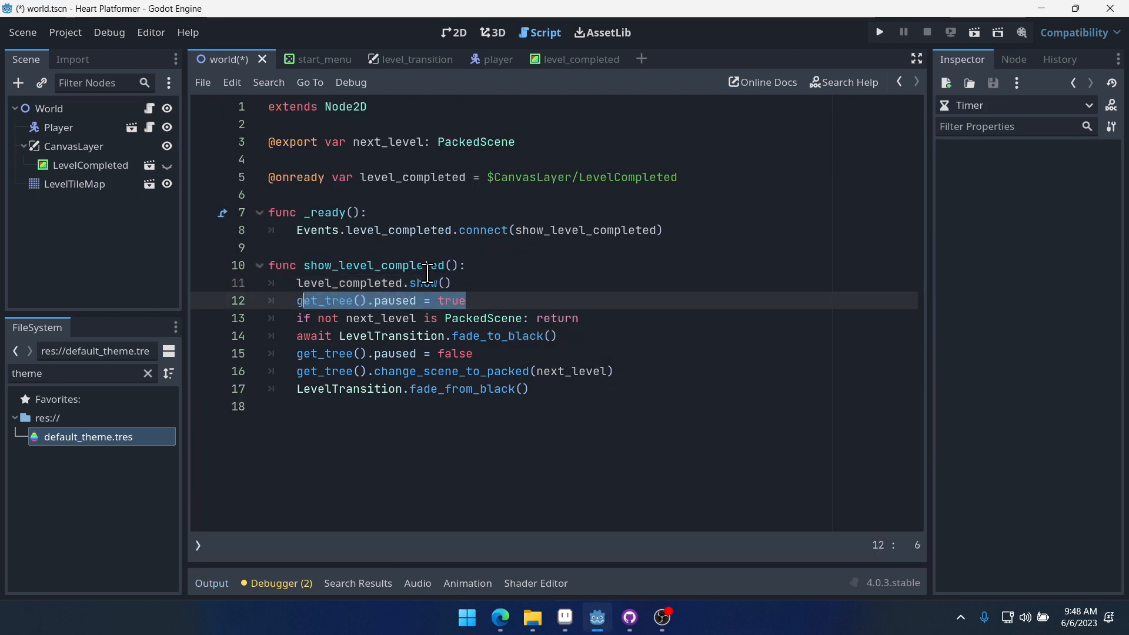
left_click(428, 272)
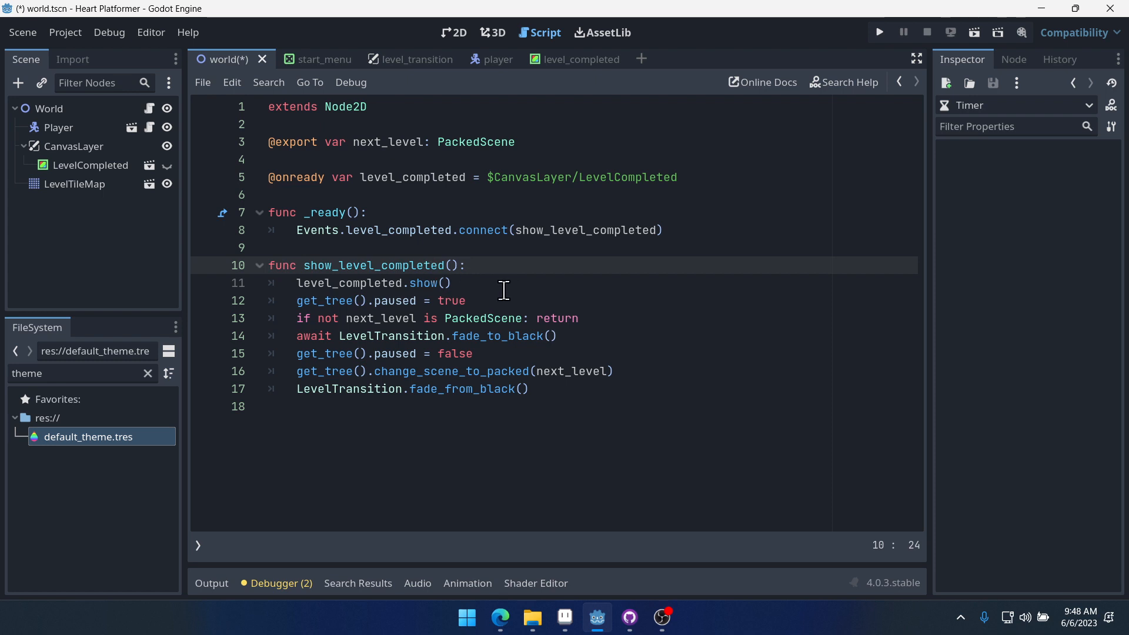
left_click(577, 62)
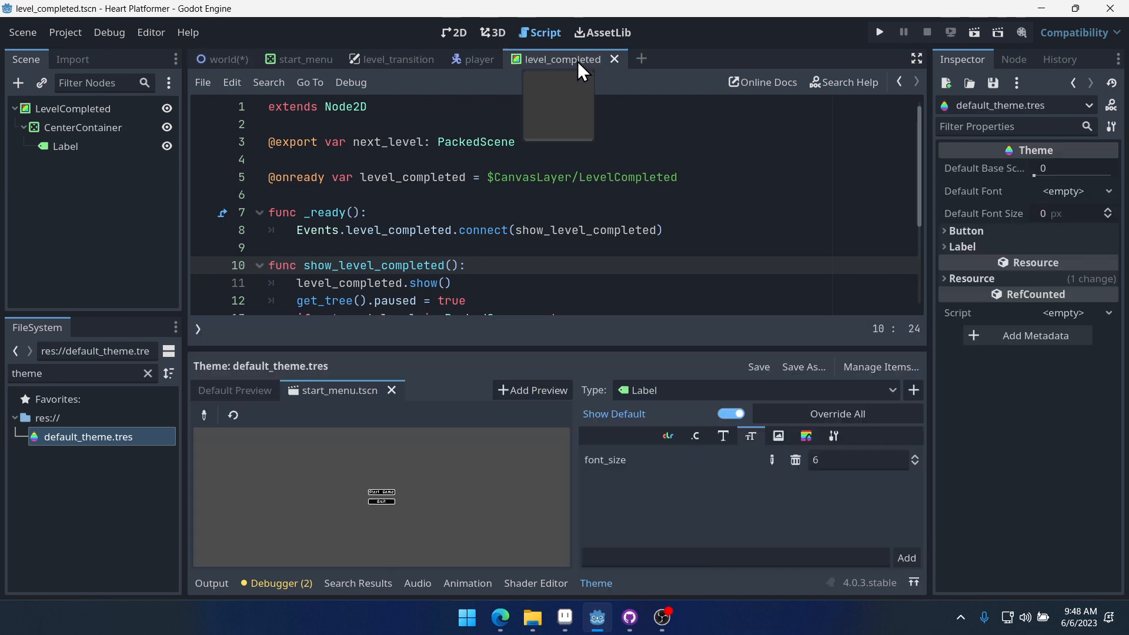
left_click(79, 109)
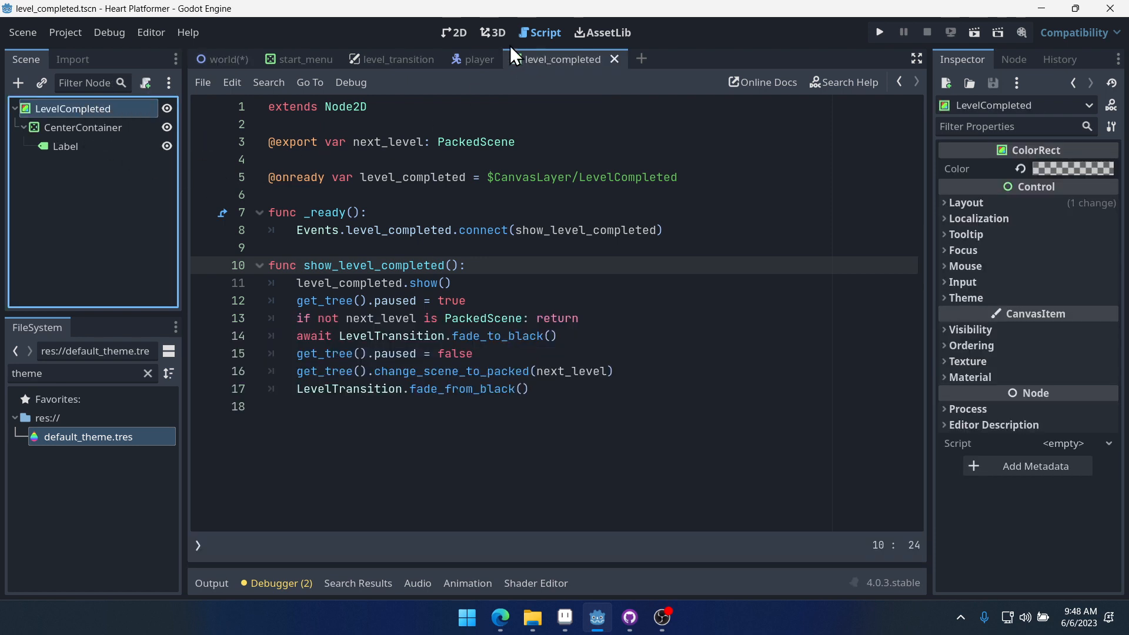
left_click(226, 62)
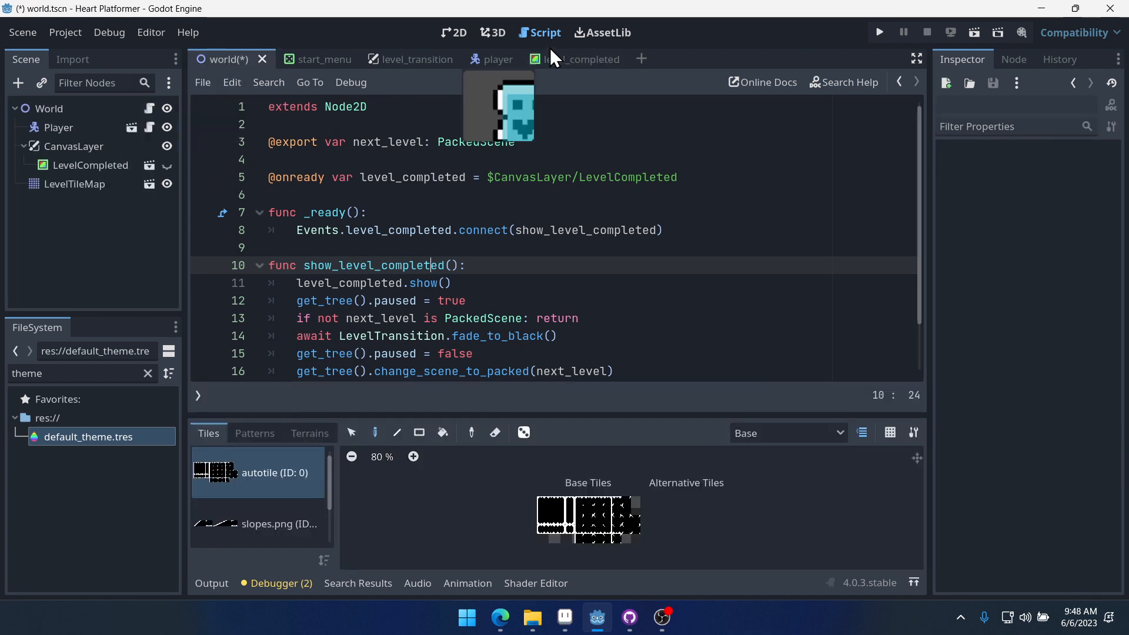
left_click(589, 60)
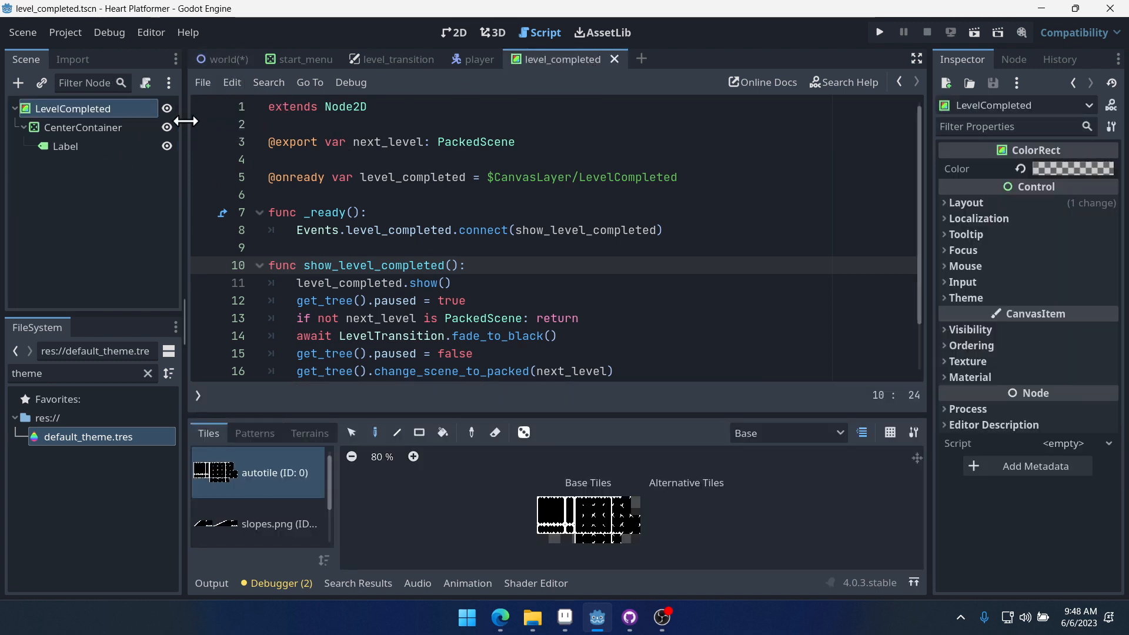
left_click(231, 60)
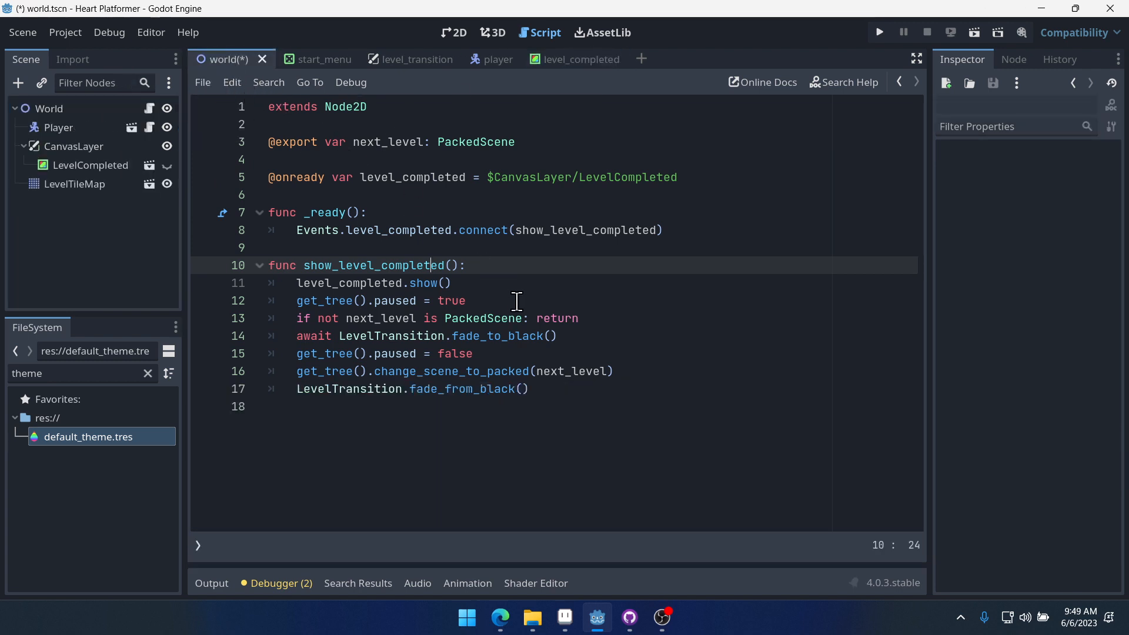
- Insert a new line calling get_tree().create_timer(1.0) right after the line that pauses the tree in show_level_completed
left_click(547, 302)
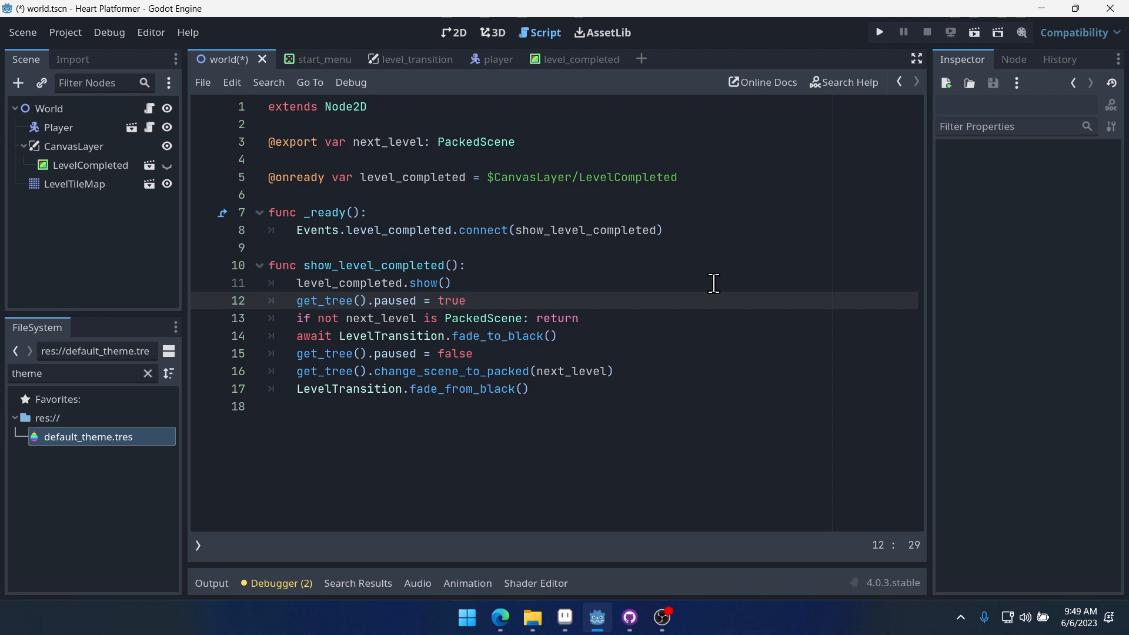
key("Return")
type("get")
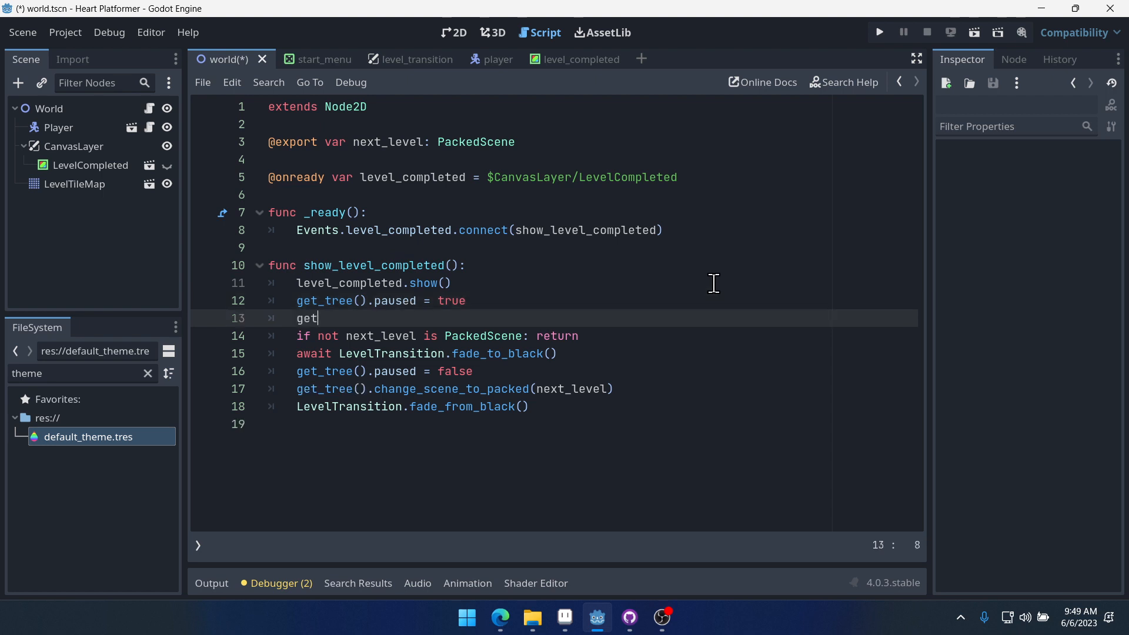
type("_tree().create")
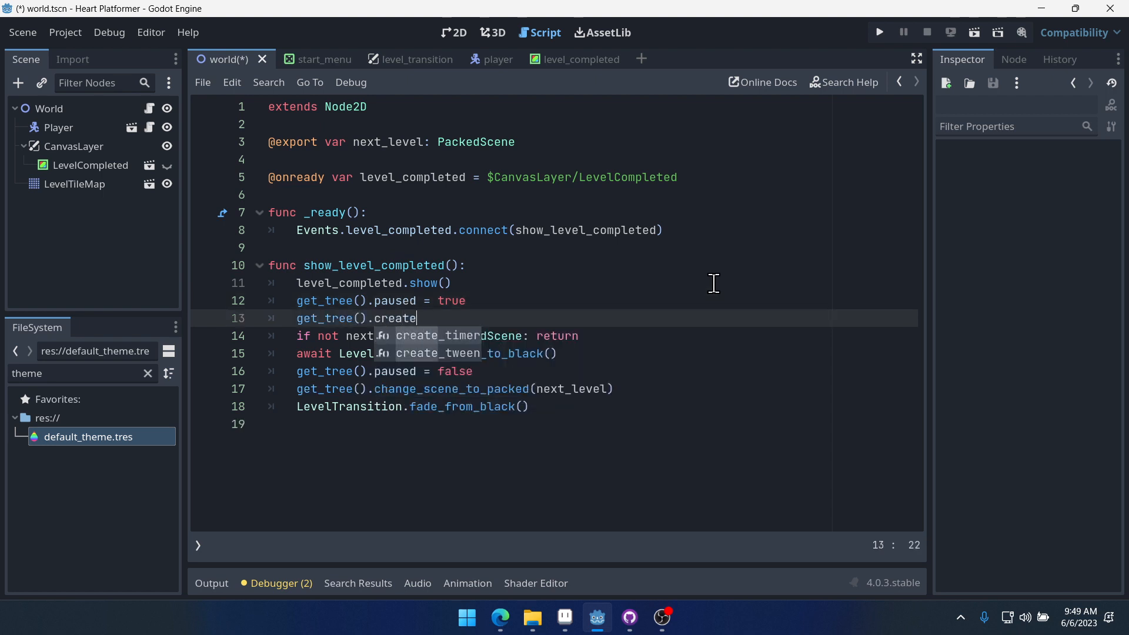
key("Return")
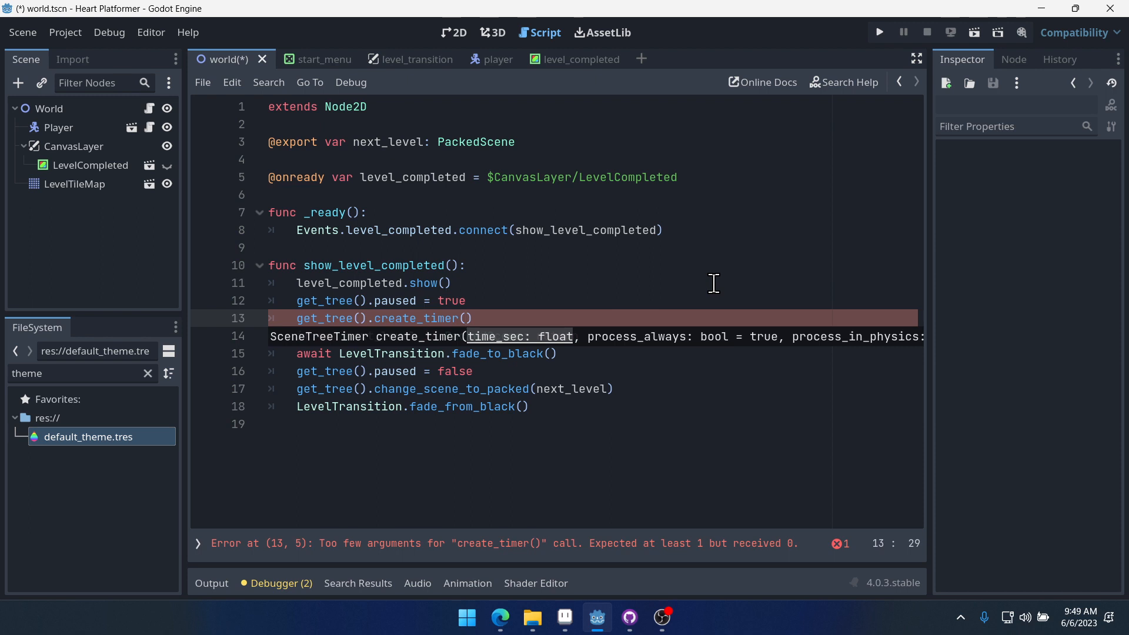
type("1.0")
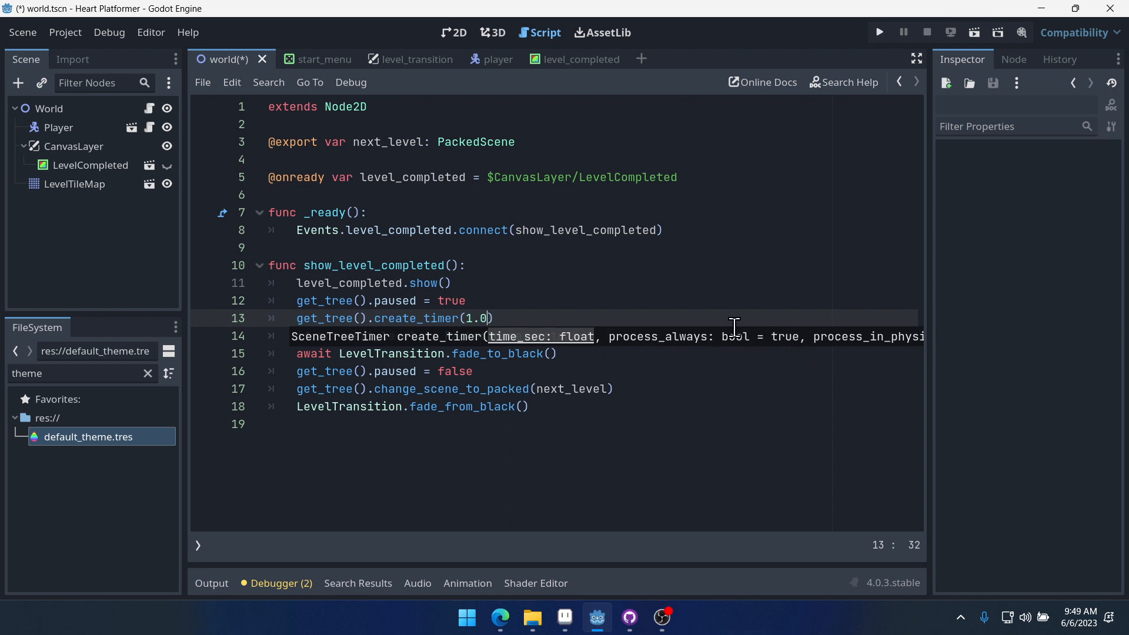
left_click(605, 304)
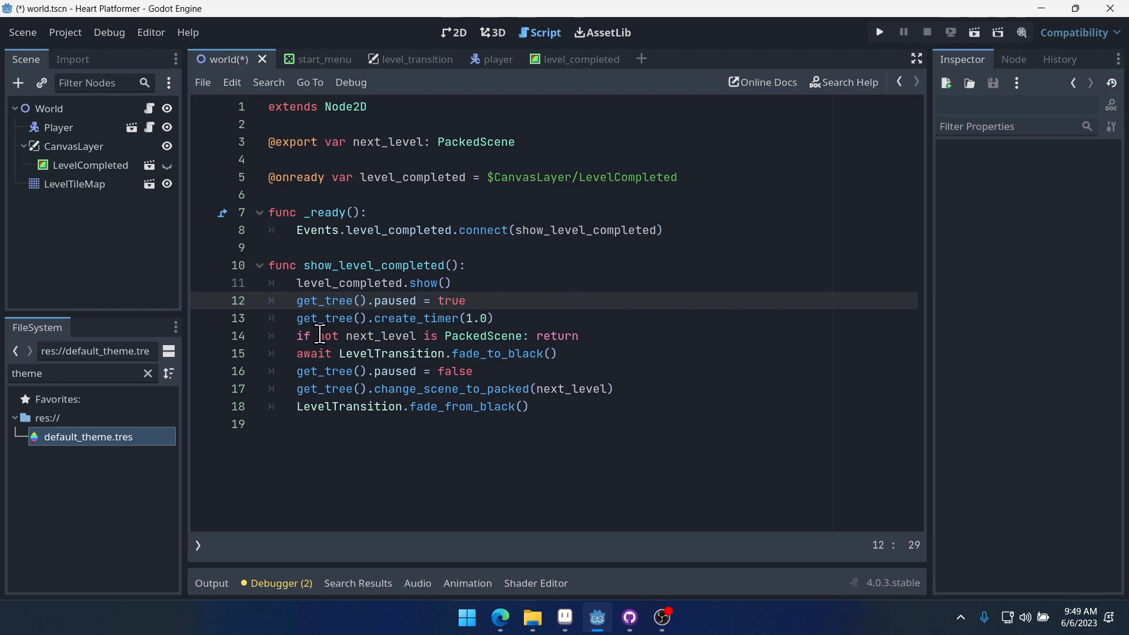
left_click(521, 319)
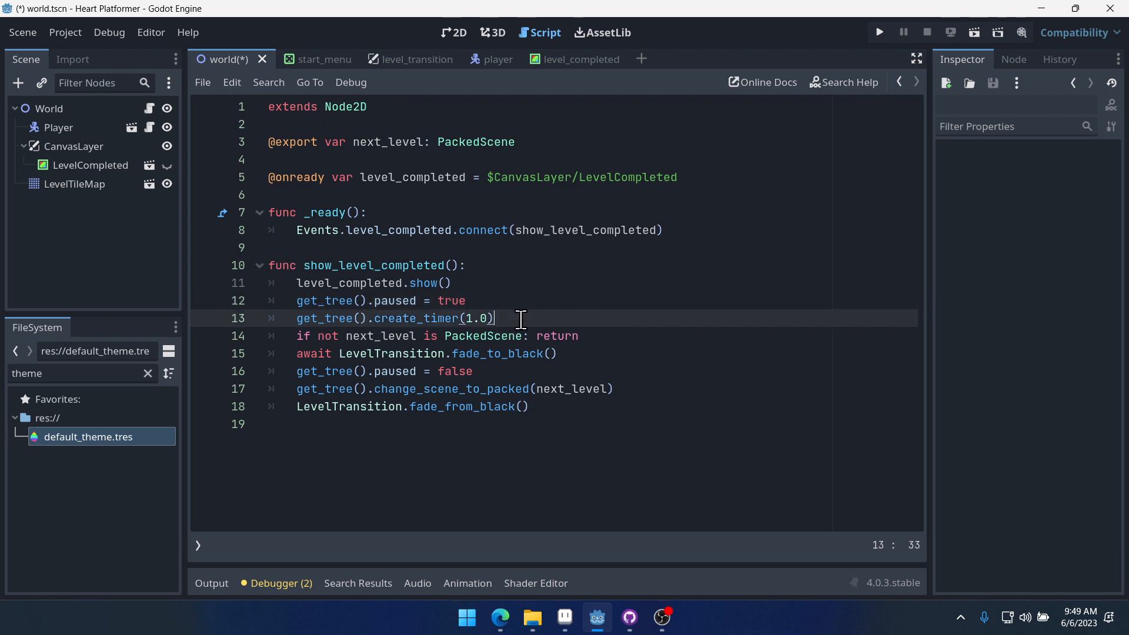
- Make the new timer line wait for completion: prefix it with await and append .timeout
left_click(296, 319)
type("await")
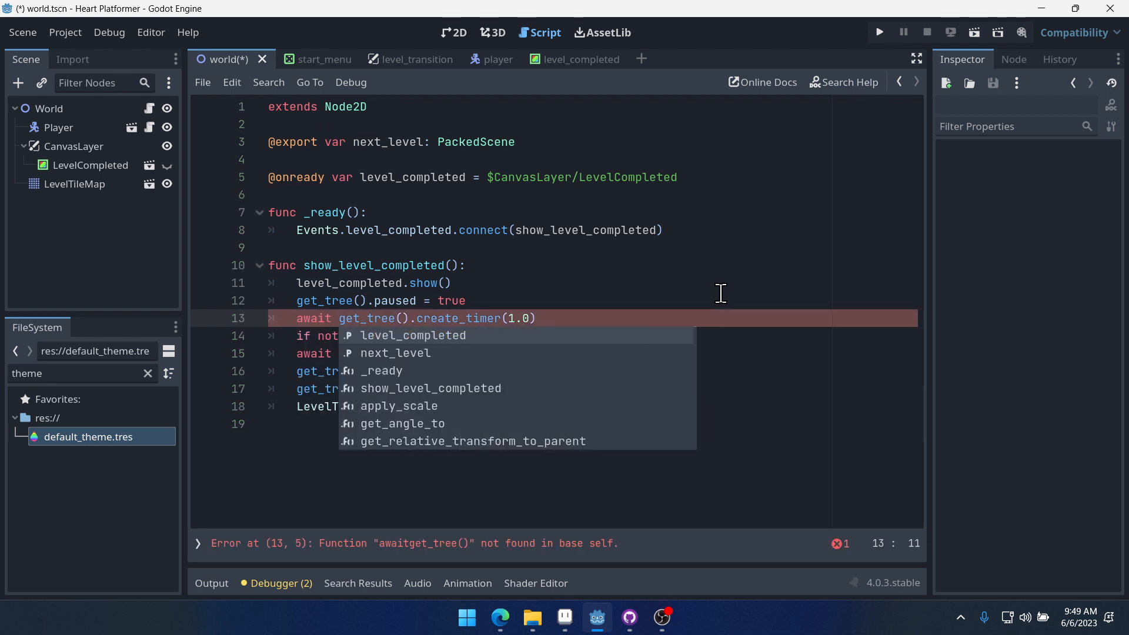
left_click(650, 318)
type(".")
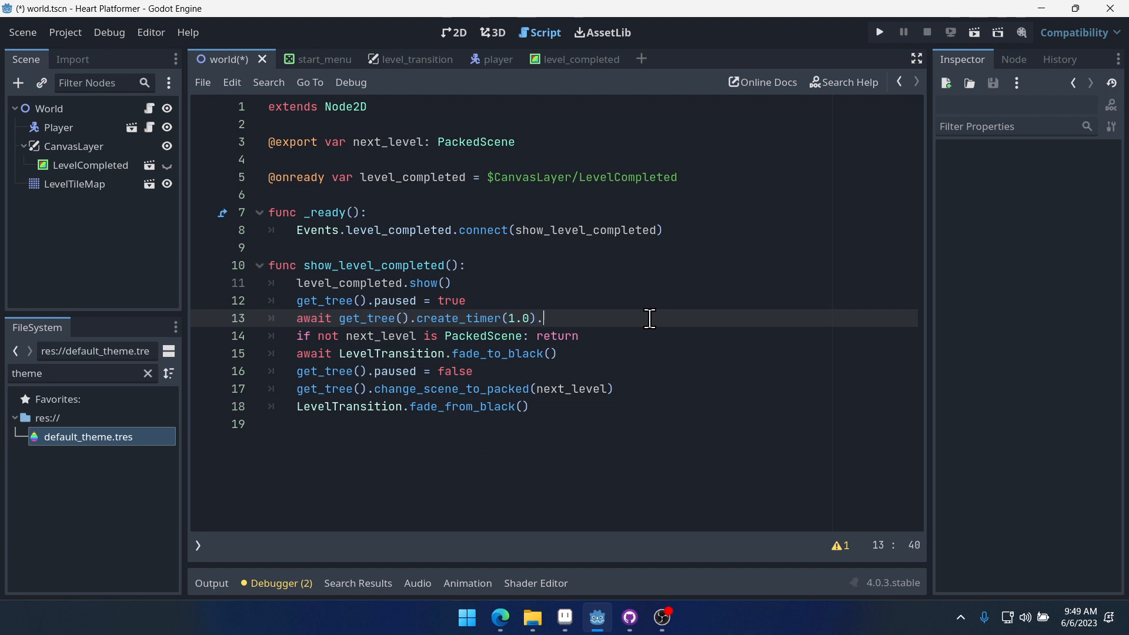
type("timeout")
left_click(656, 230)
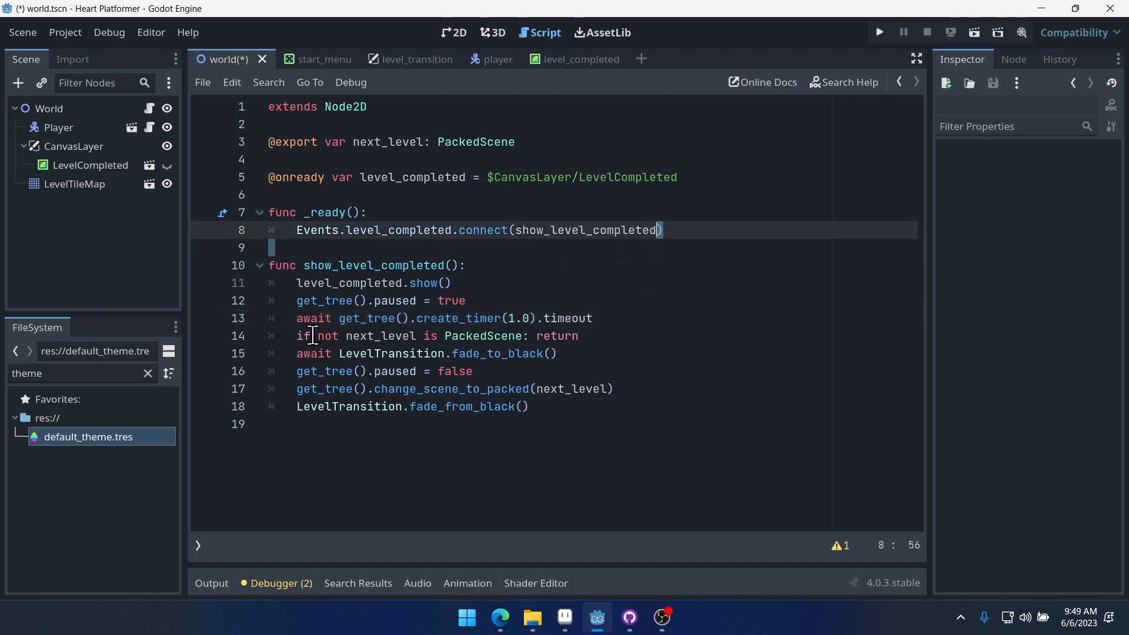
left_click(312, 319)
left_click_drag(340, 318, 518, 322)
left_click(510, 321)
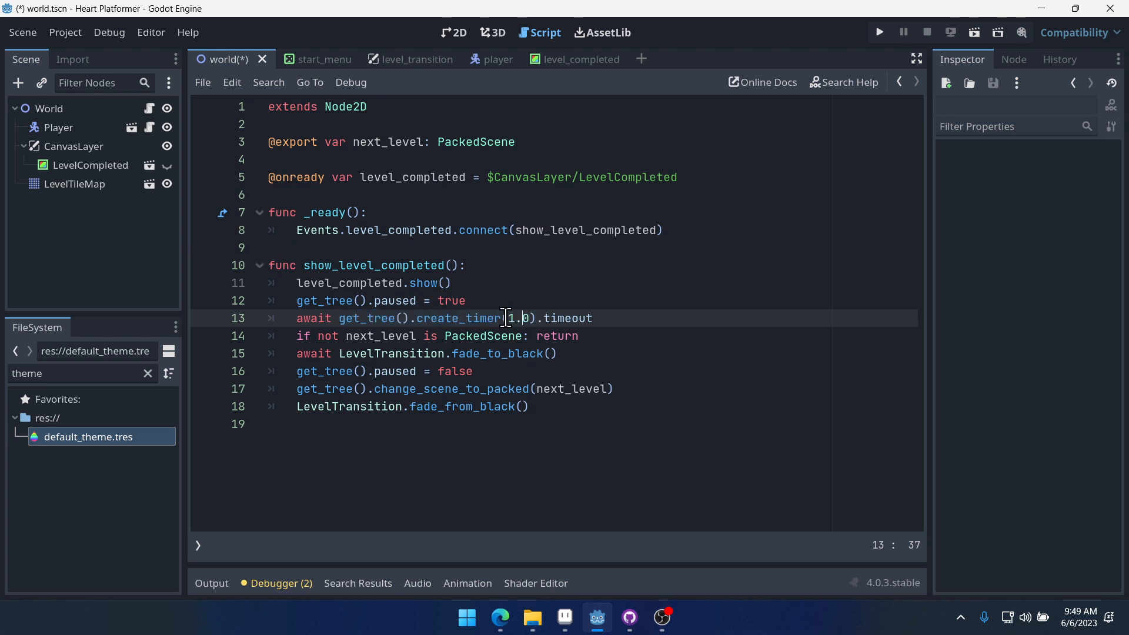
double_click(585, 322)
left_click(646, 270)
- Run the project and start the game from the main menu
left_click(879, 32)
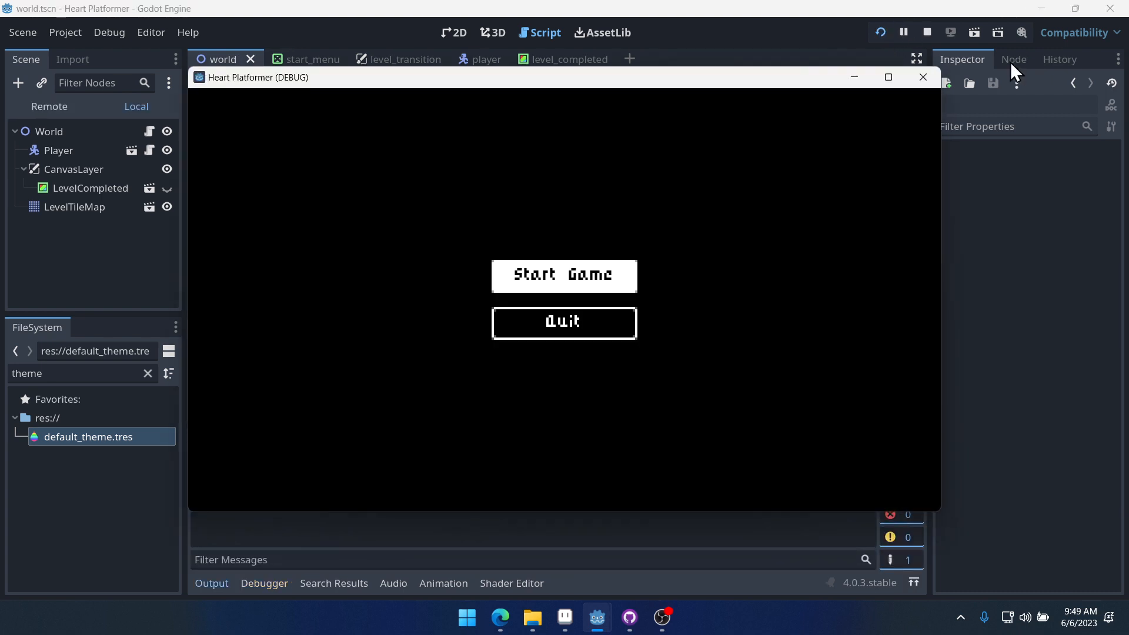
key("Down")
key("Up")
key("Return")
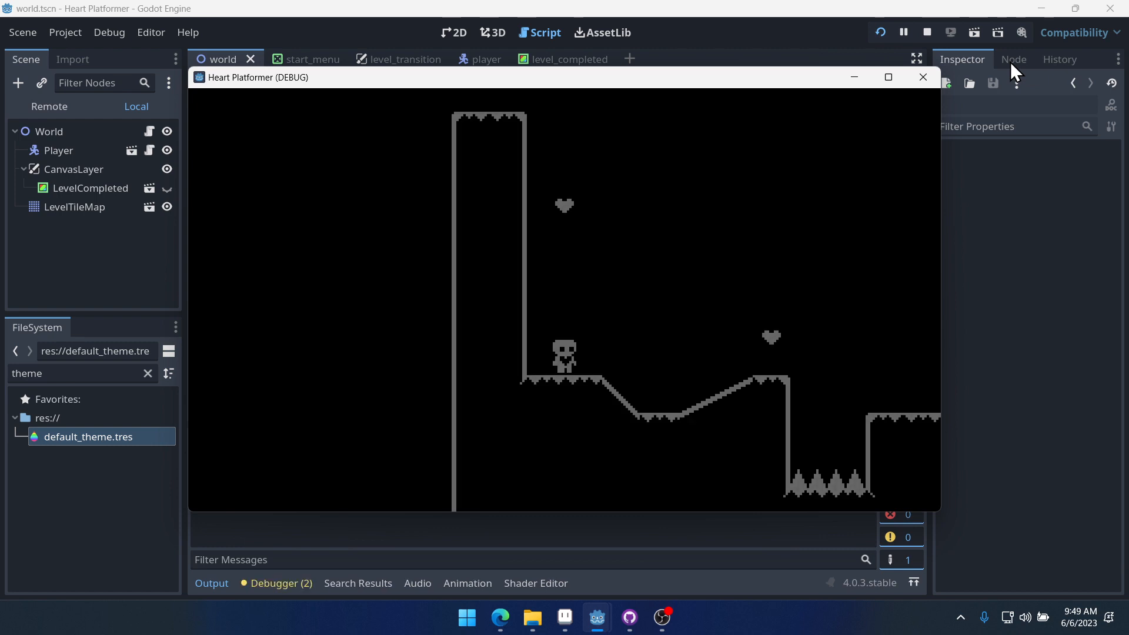
- Play the level, moving and jumping the character, then close the game window
key("Right")
key("Left")
key("Up")
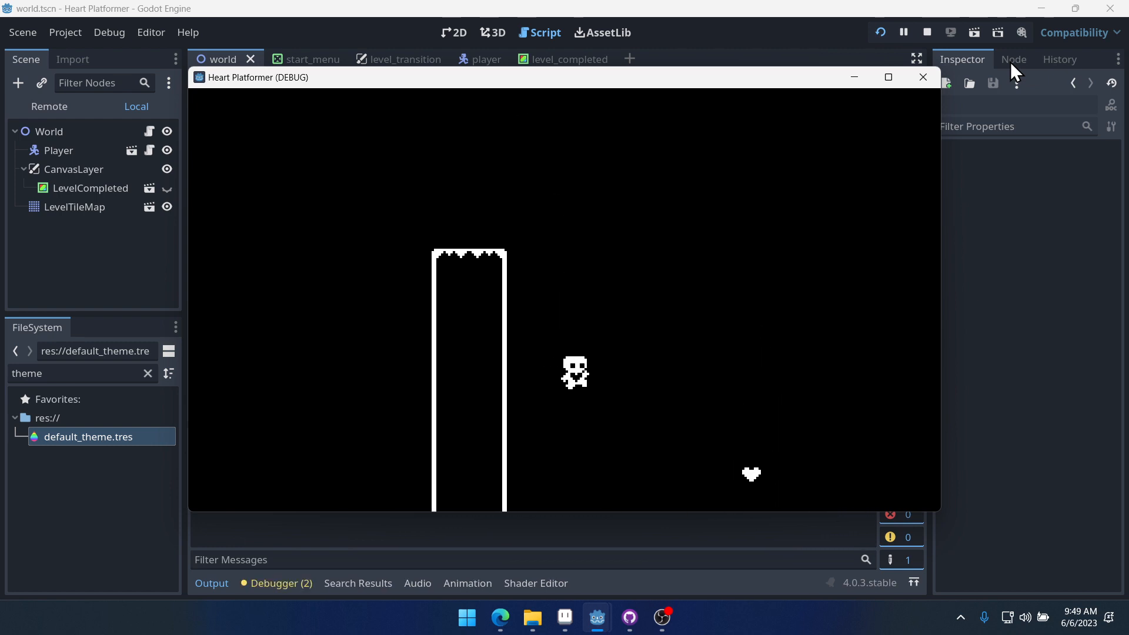
key("Right")
key("Right")
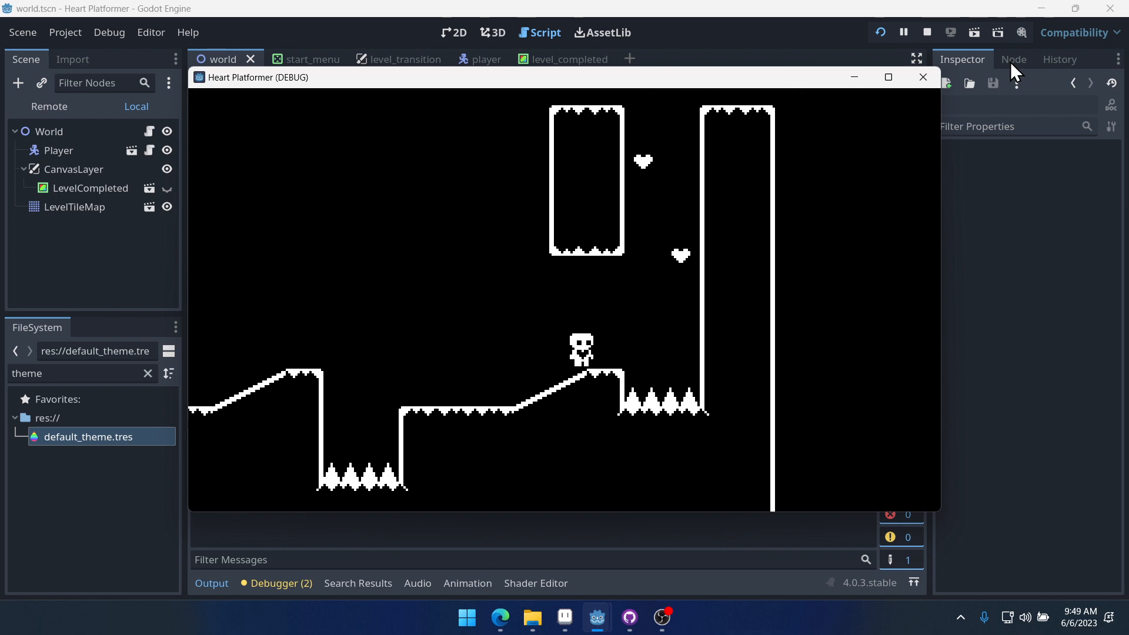
key("Up")
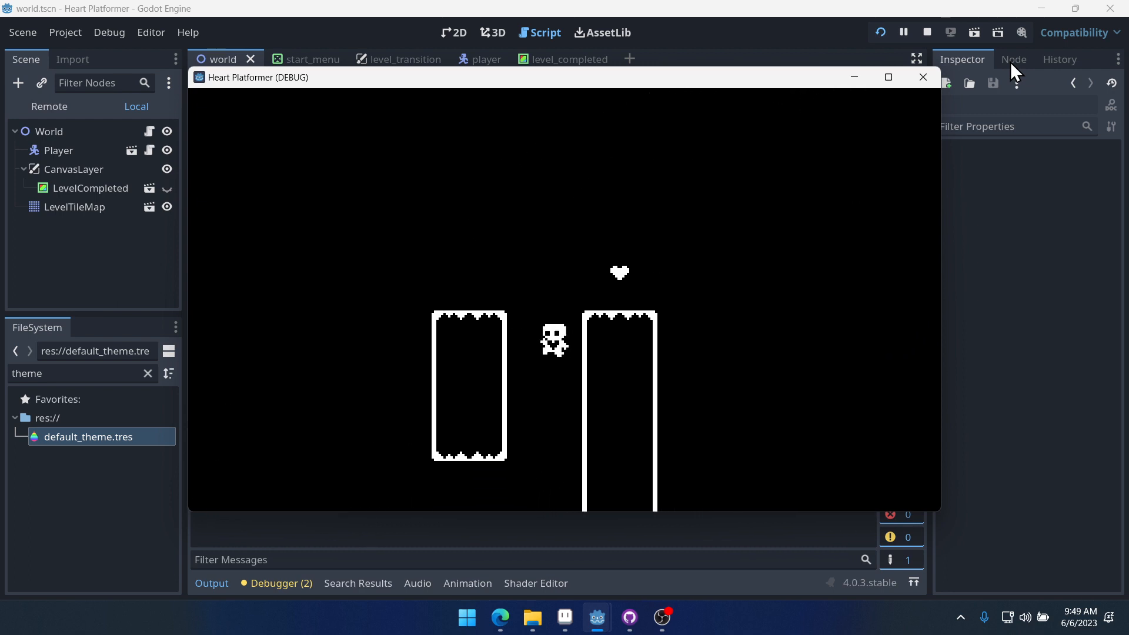
key("Up")
key("Left")
key("Right")
key("Up")
key("Right")
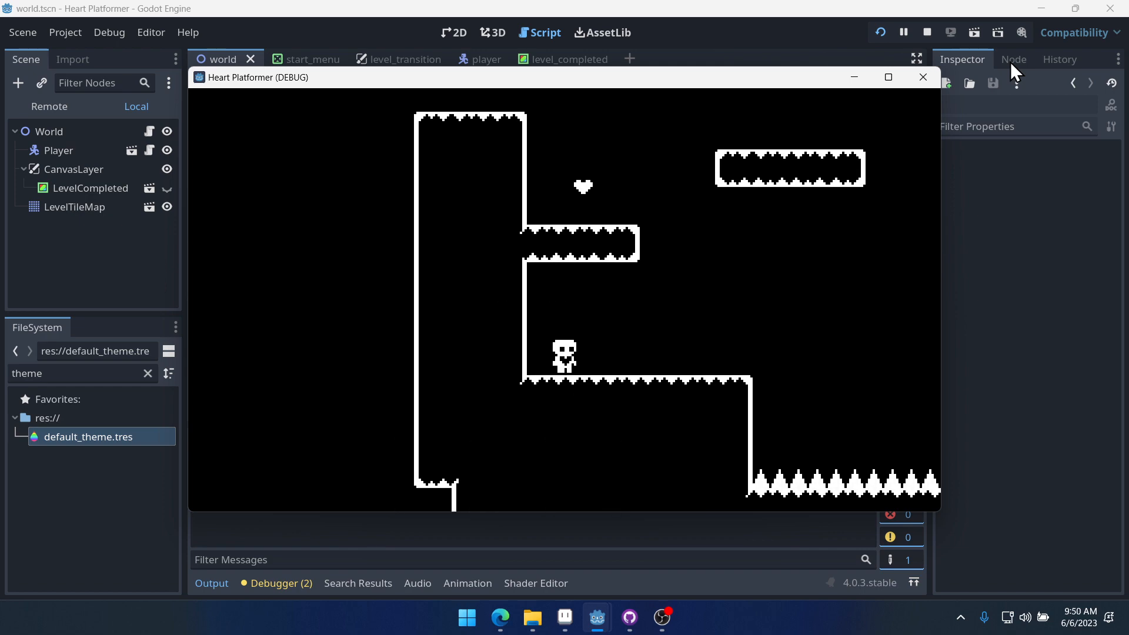
key("Right")
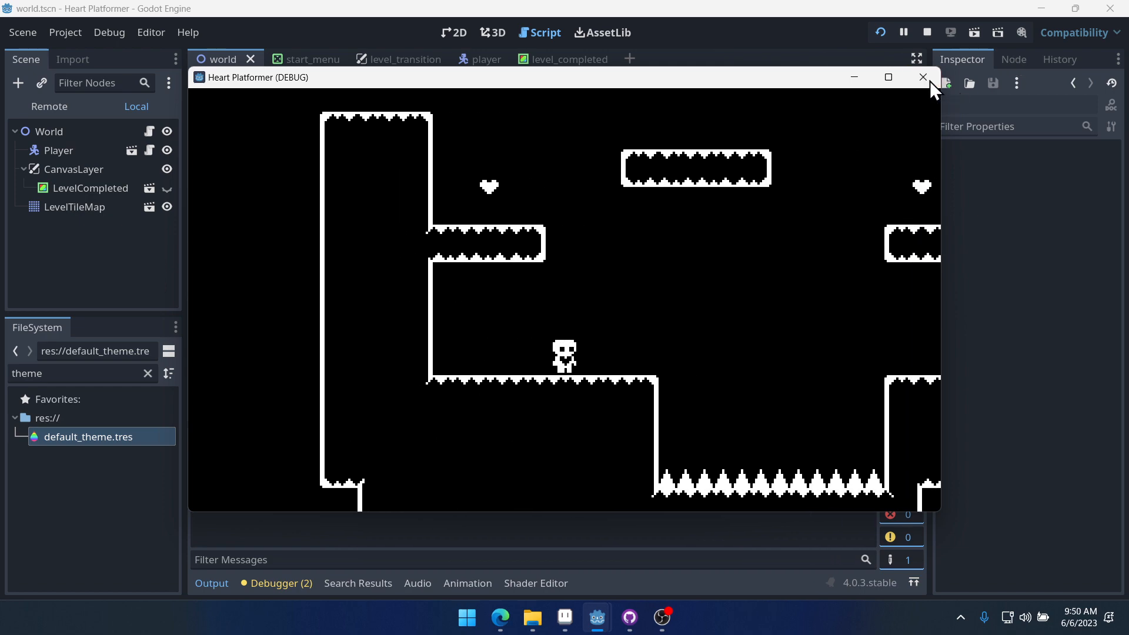
left_click(927, 78)
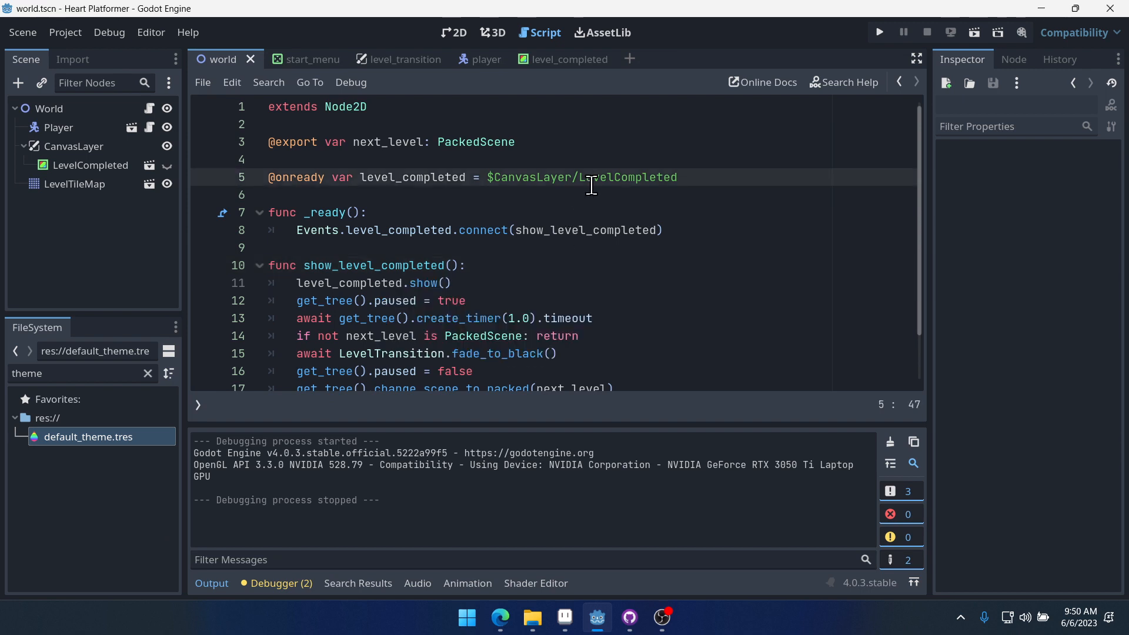
- Run the project again and start the game from the main menu once more
scroll(572, 263, "down", 1)
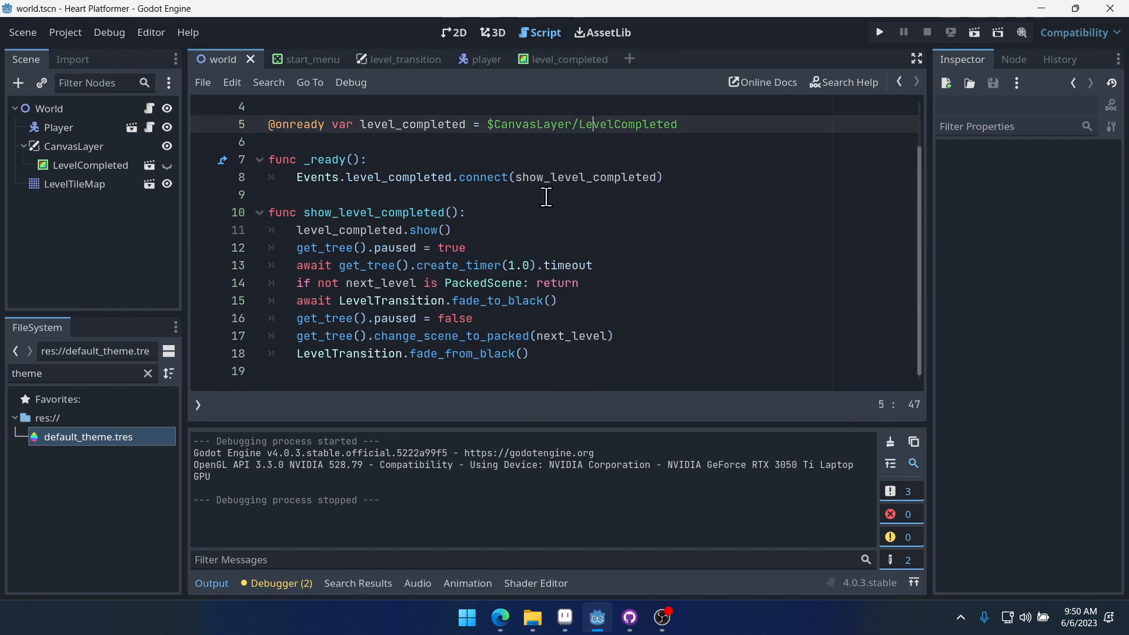
left_click(701, 291)
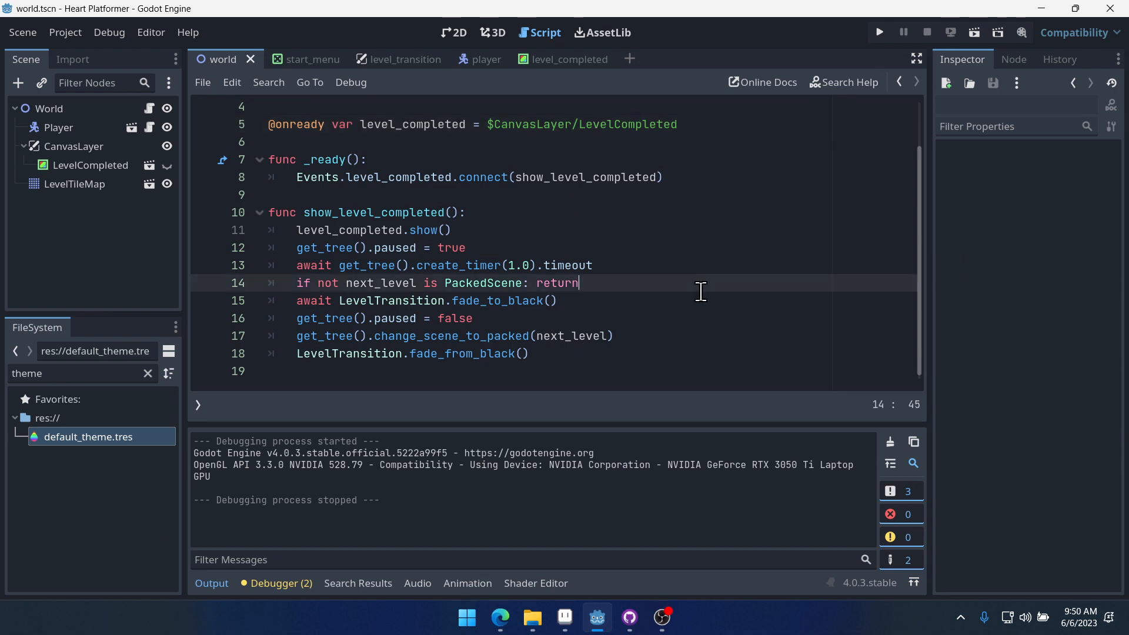
left_click(887, 30)
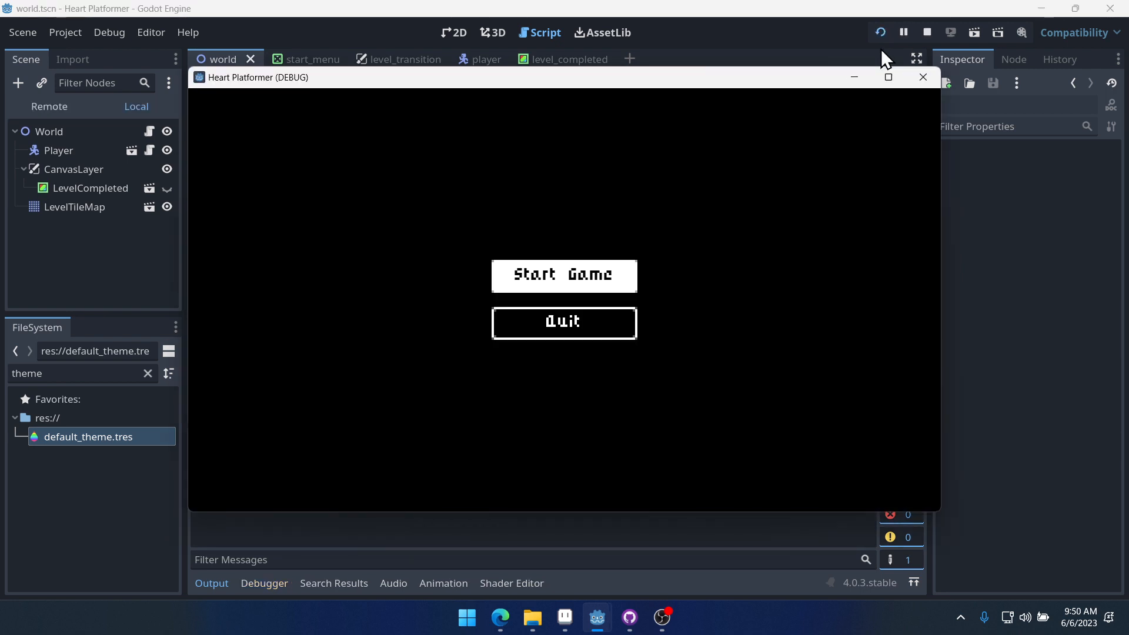
key("Down")
key("Up")
key("Down")
key("Up")
key("Return")
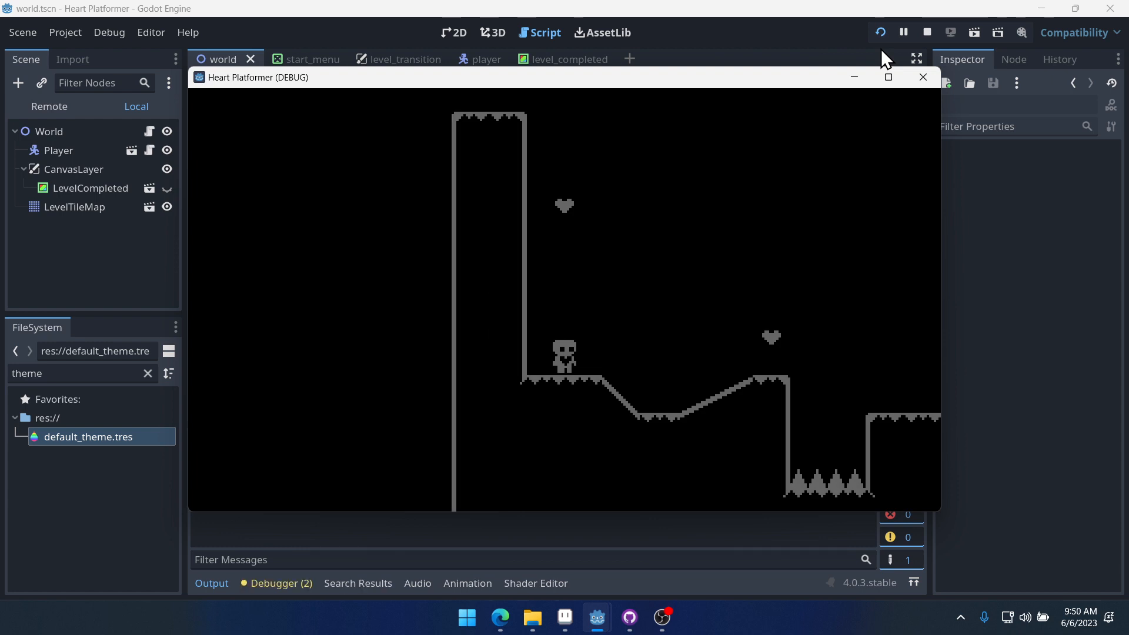
- Play the level again, running and jumping through it, then close the game window and return to the script
key("Right")
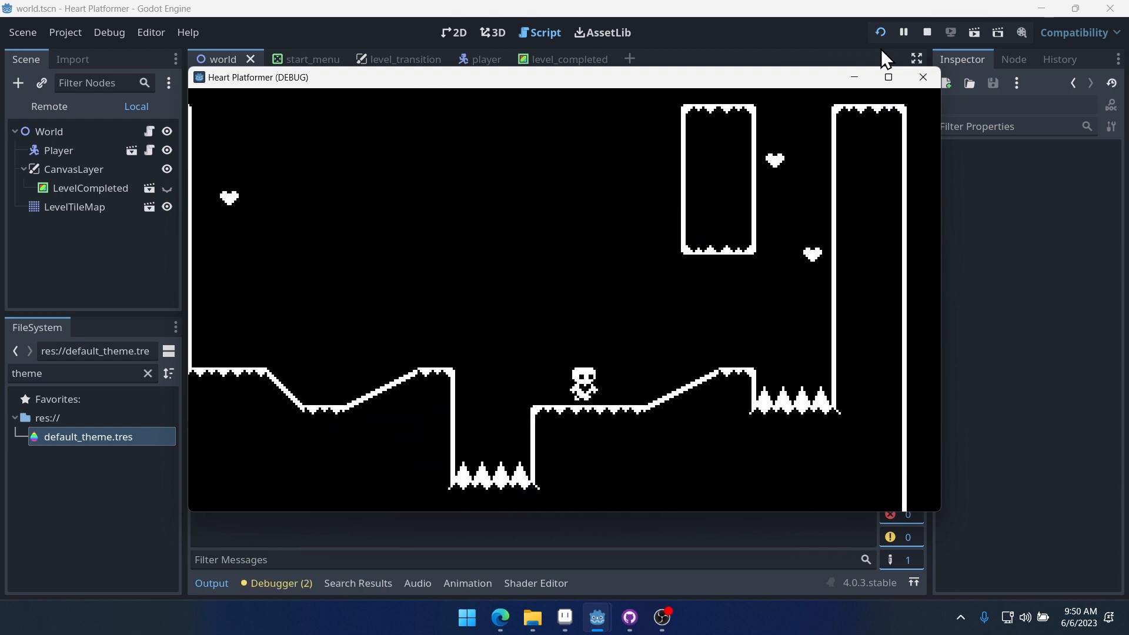
key("Left")
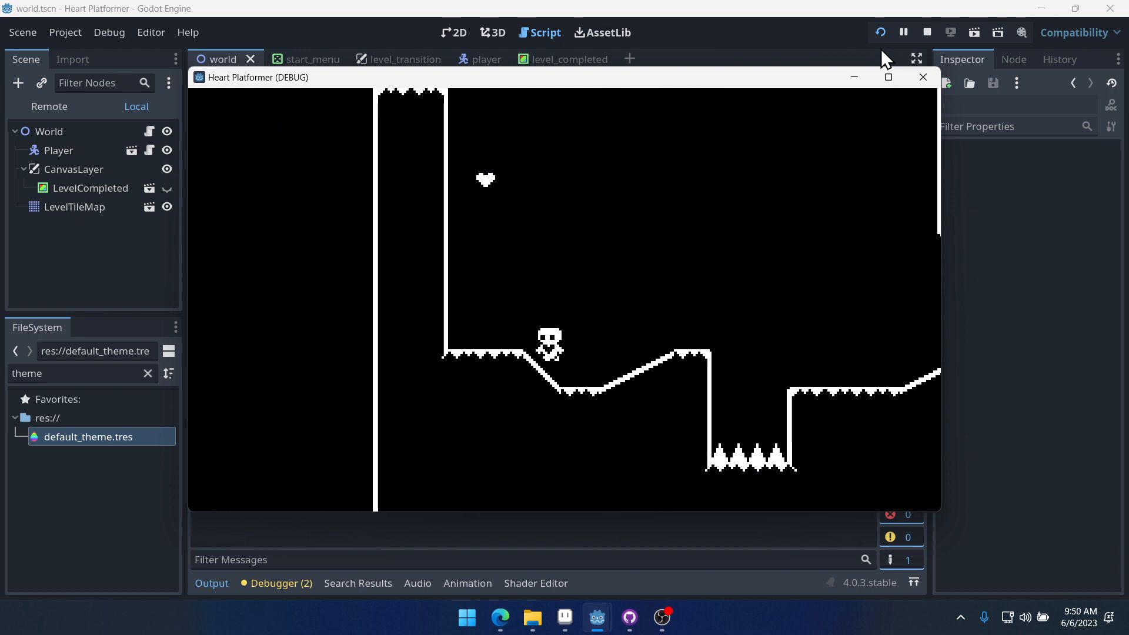
key("Right")
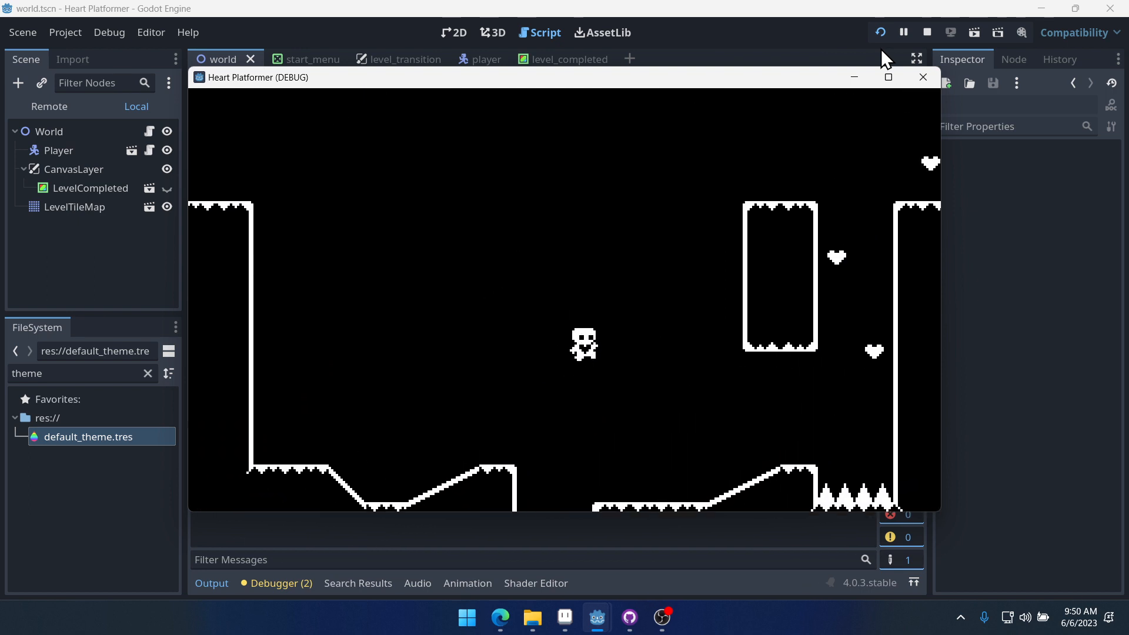
key("Up")
key("Up")
key("Up")
key("Up")
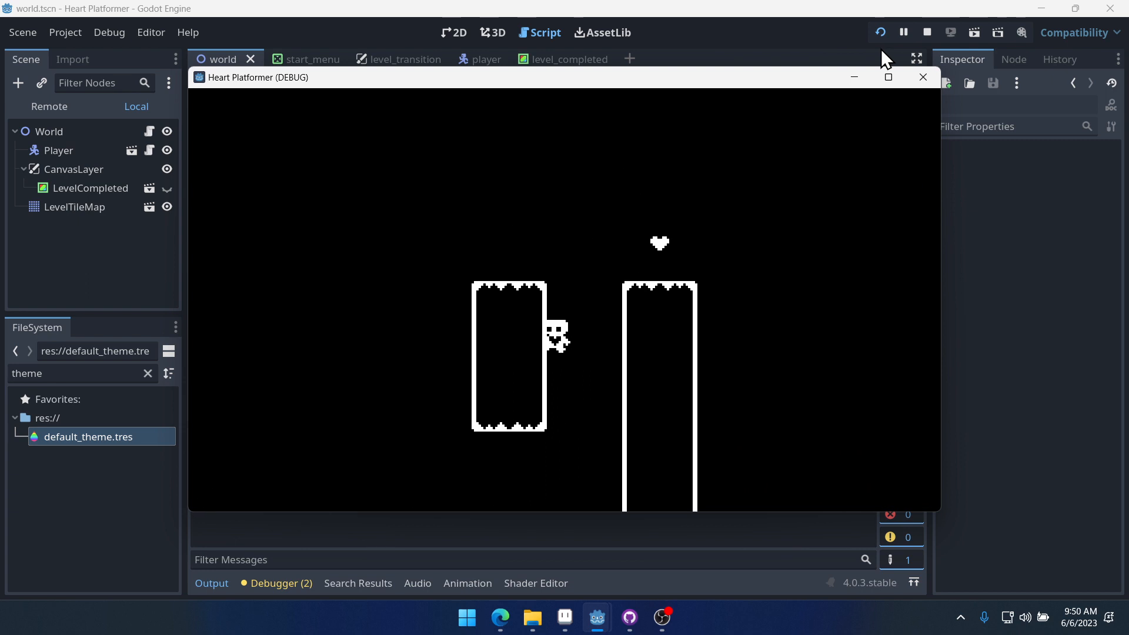
key("Up")
key("Left")
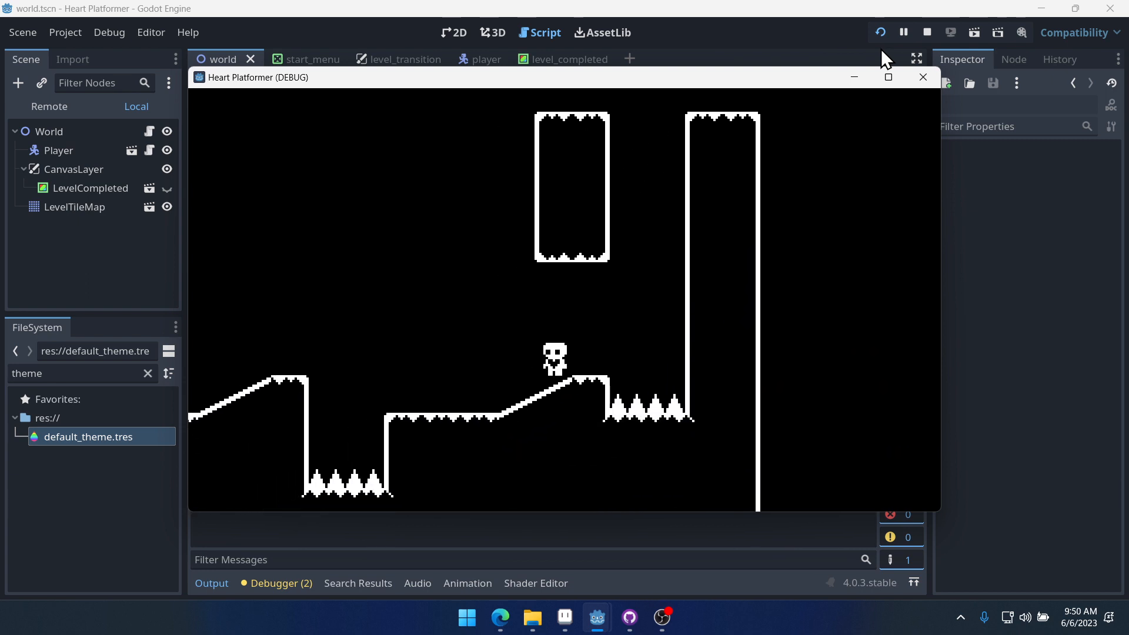
key("Right")
key("Up")
key("Up")
key("Up")
key("Up")
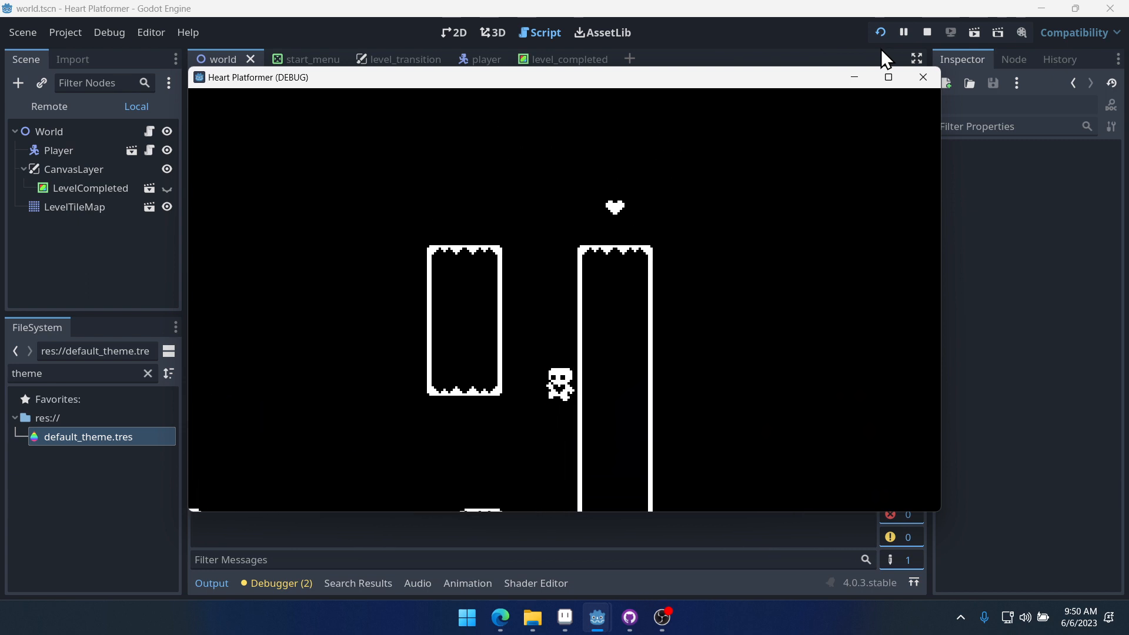
key("Right")
key("Up")
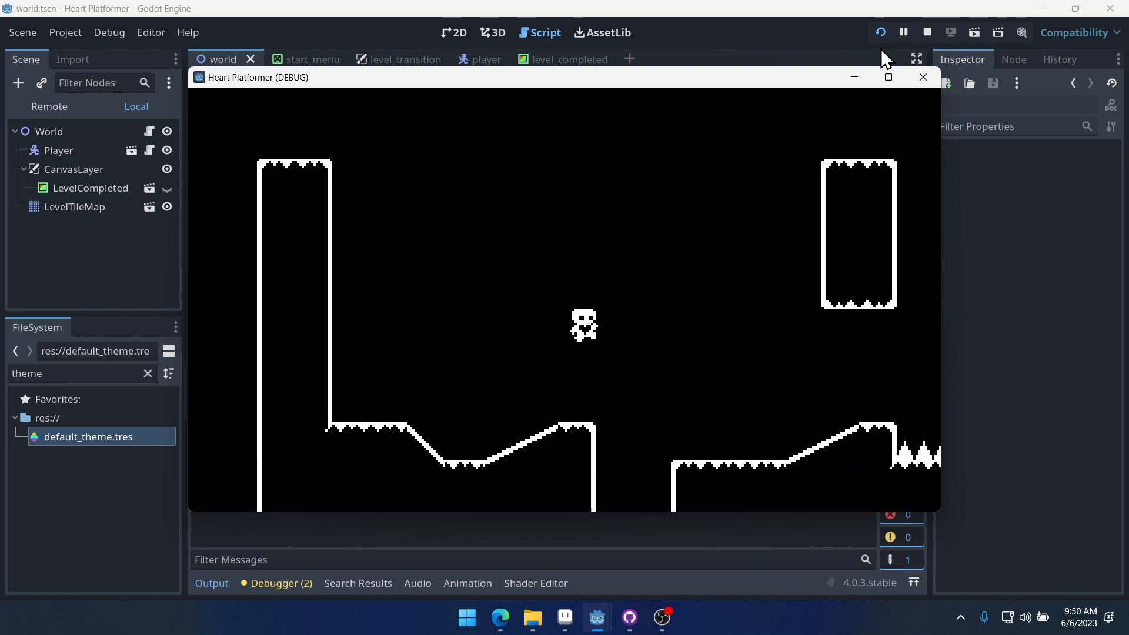
key("Up")
key("Up")
key("Left")
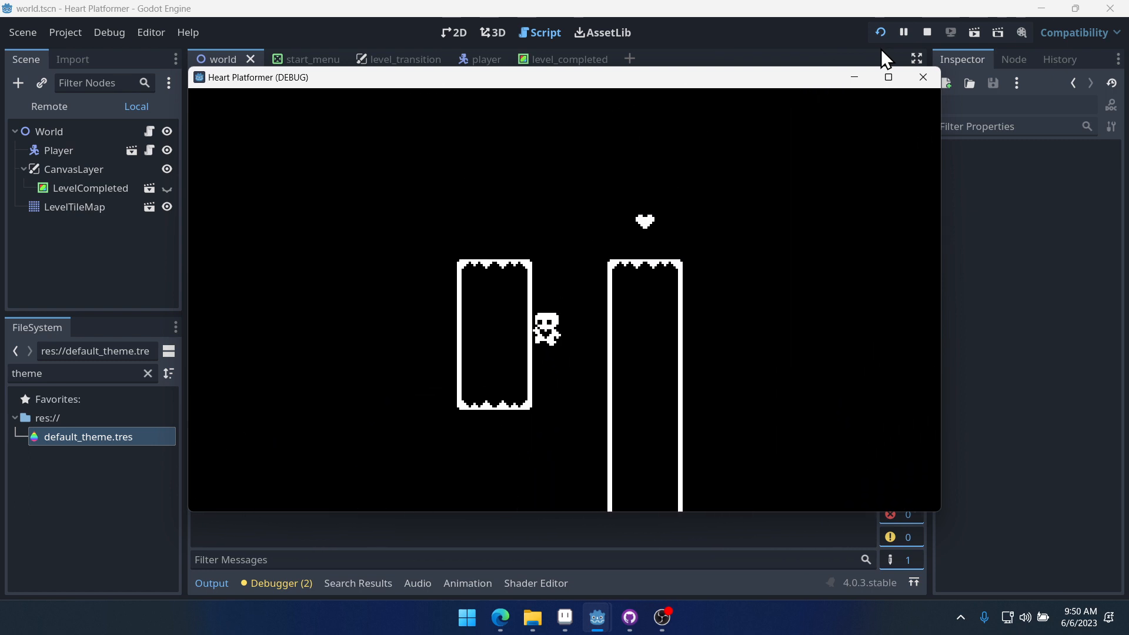
key("Up")
key("Right")
key("Left")
key("Right")
key("Up")
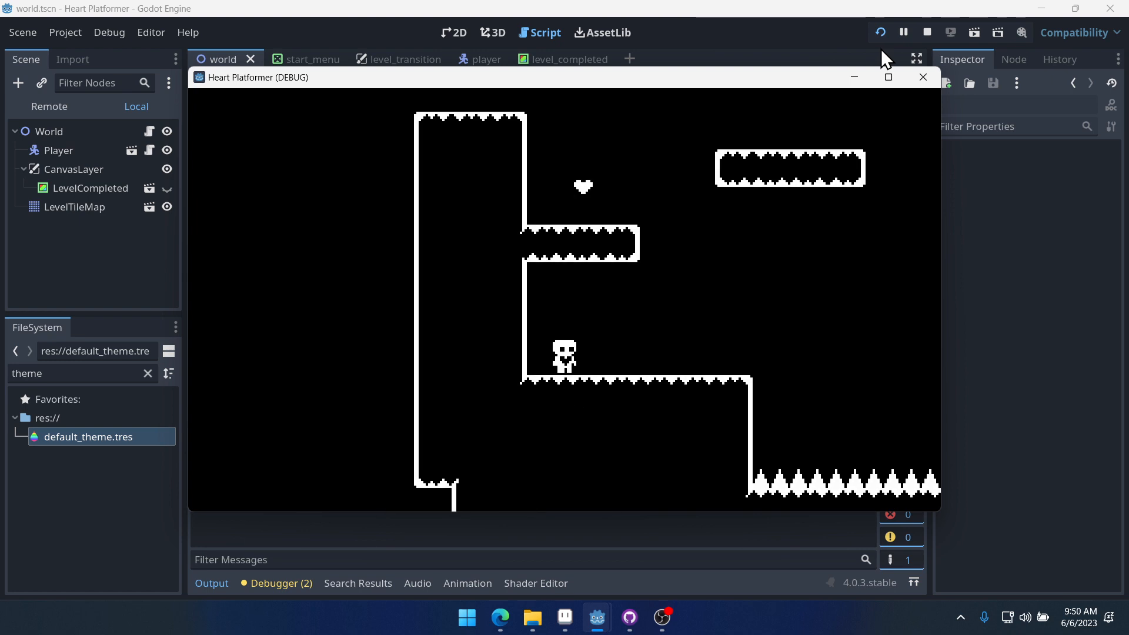
left_click(928, 74)
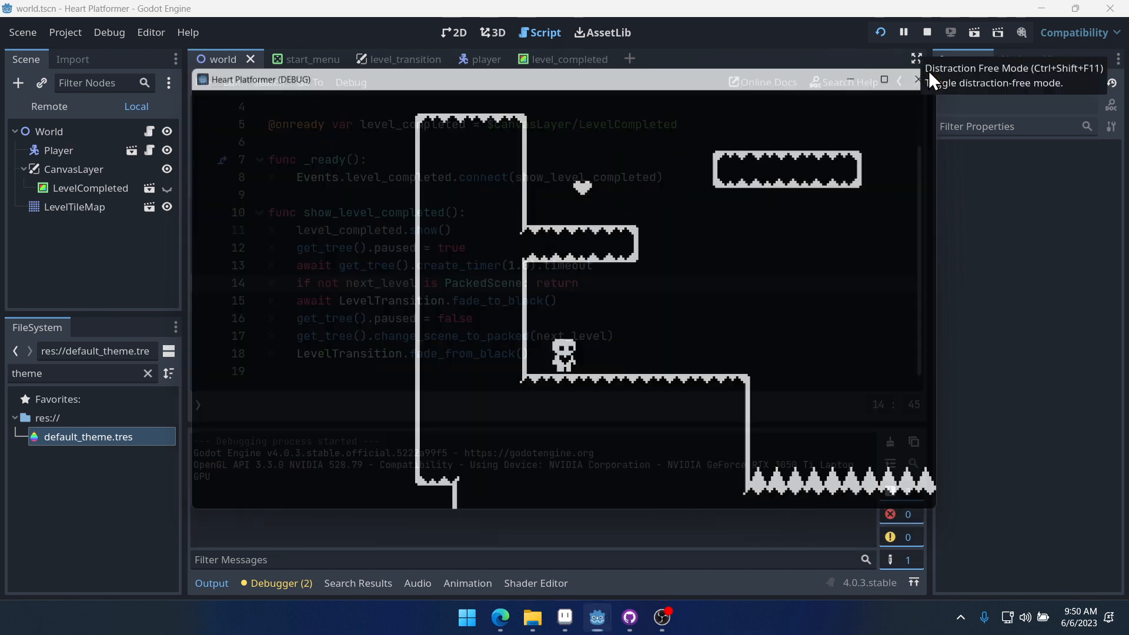
left_click(663, 160)
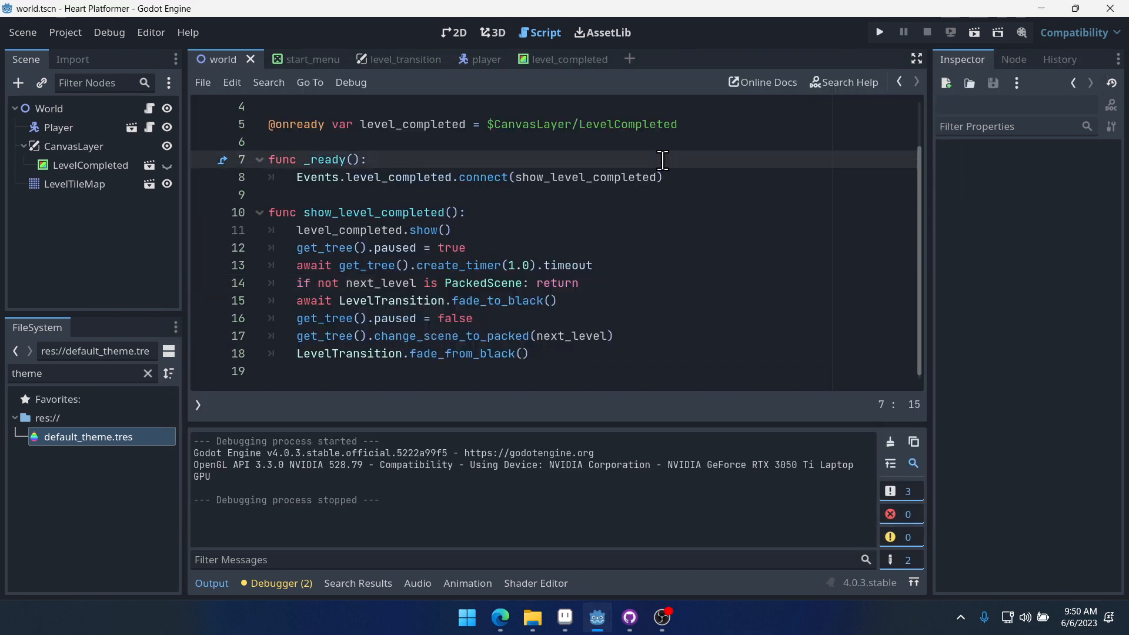